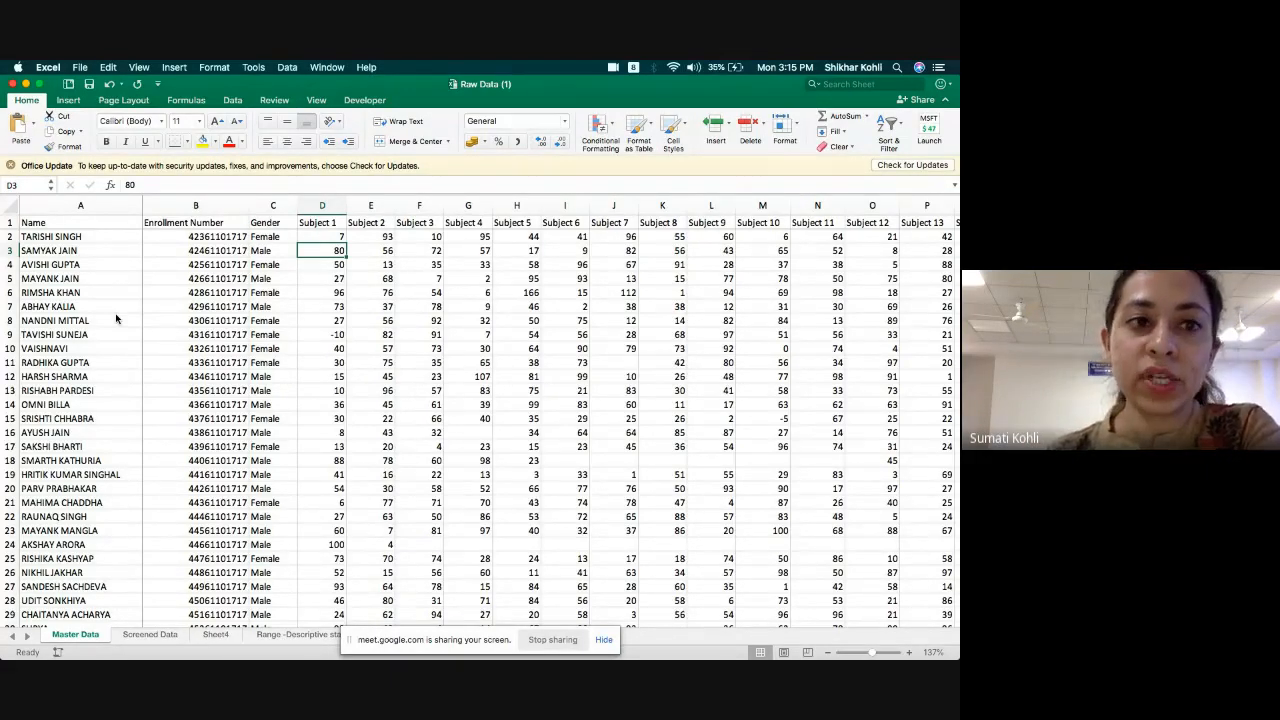
Move the screen-sharing notice clear of the sheet names and examine the subject columns in the Descriptive statistics 1 sheet.
click(150, 634)
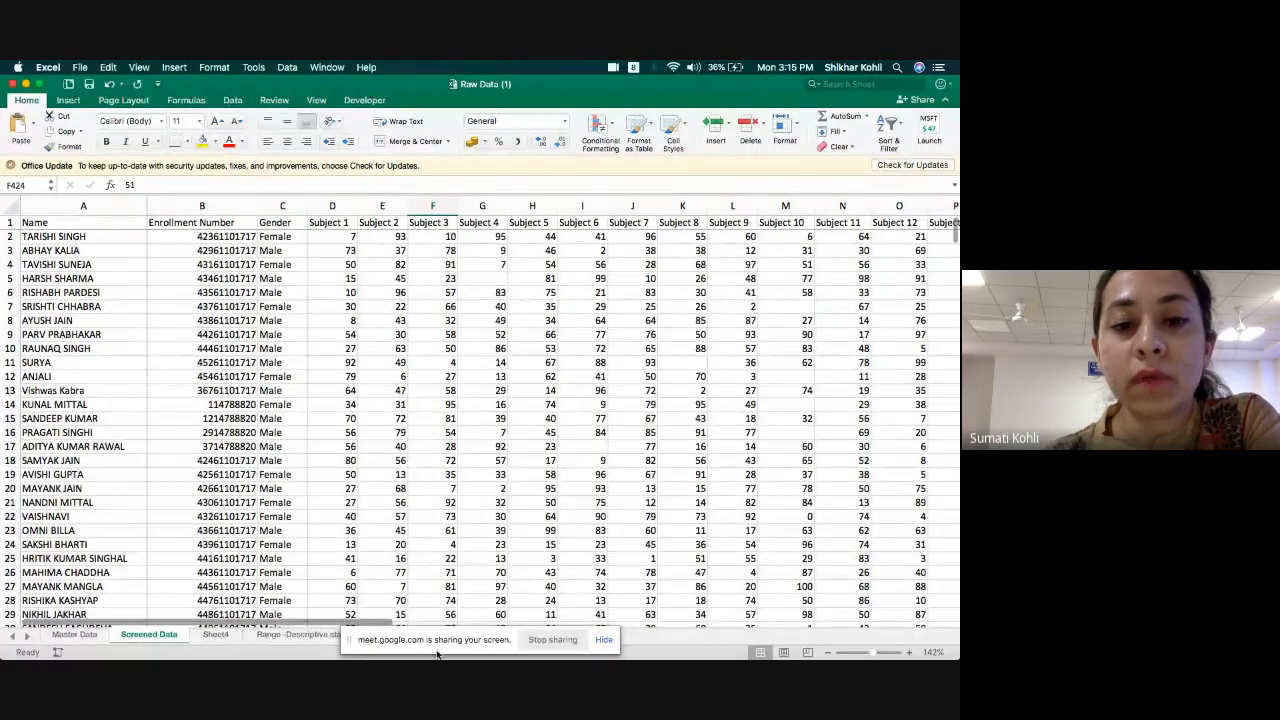
drag(473, 640, 838, 588)
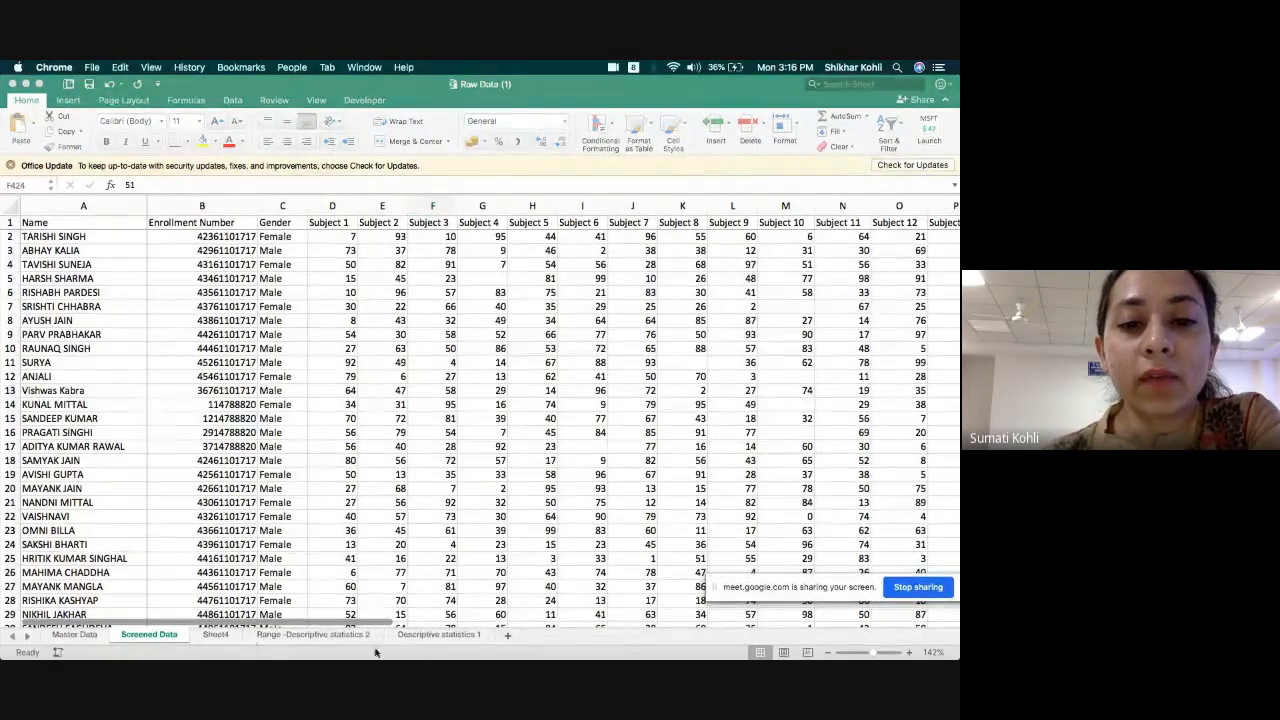
click(420, 640)
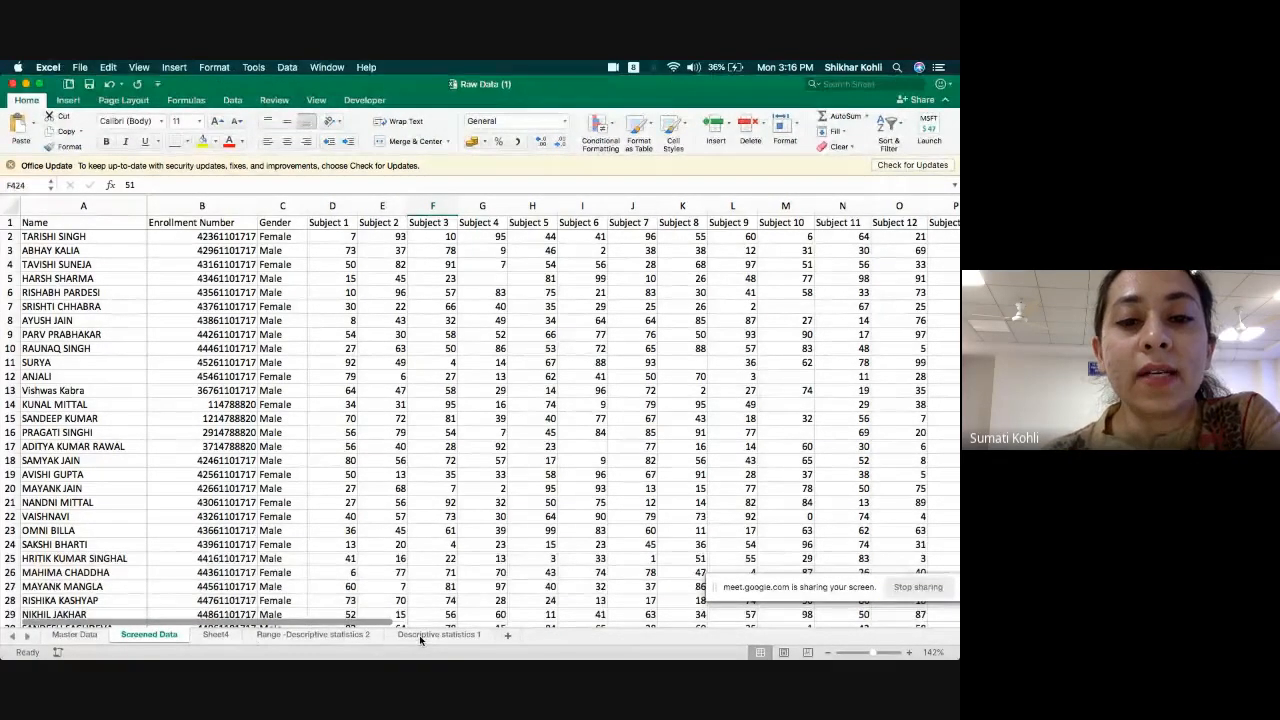
click(422, 636)
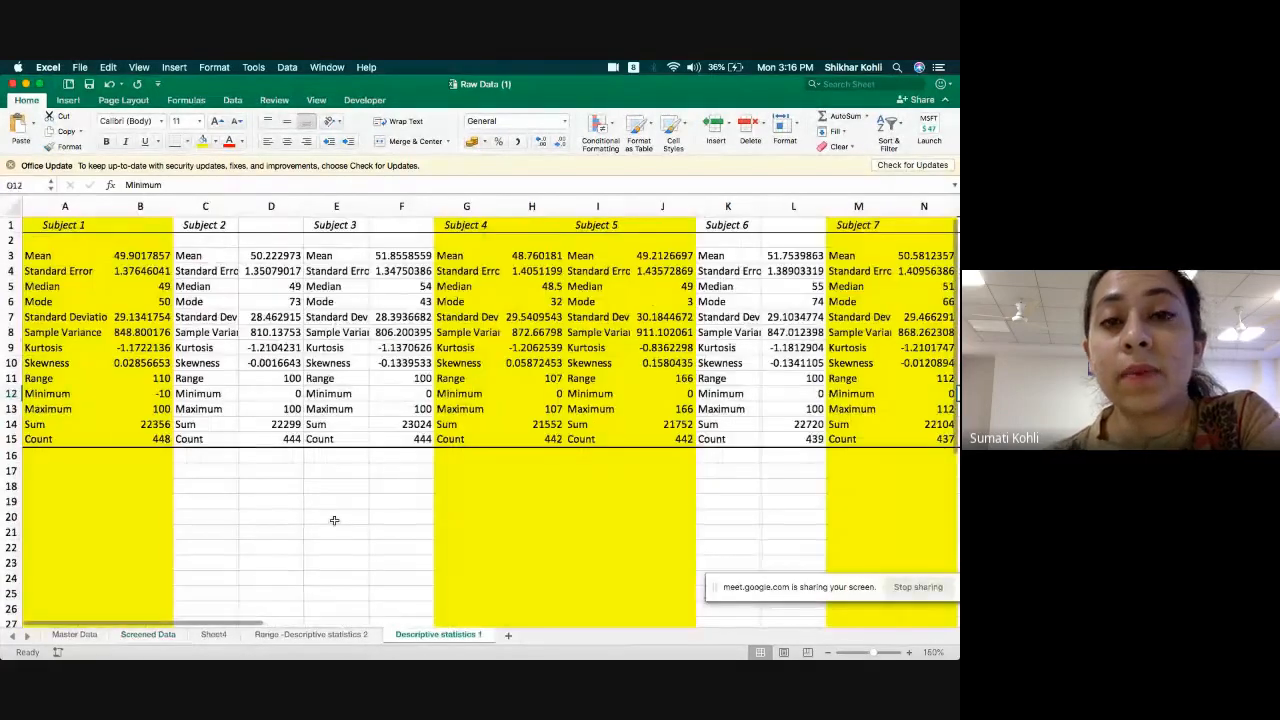
scroll(334, 520, right, 1)
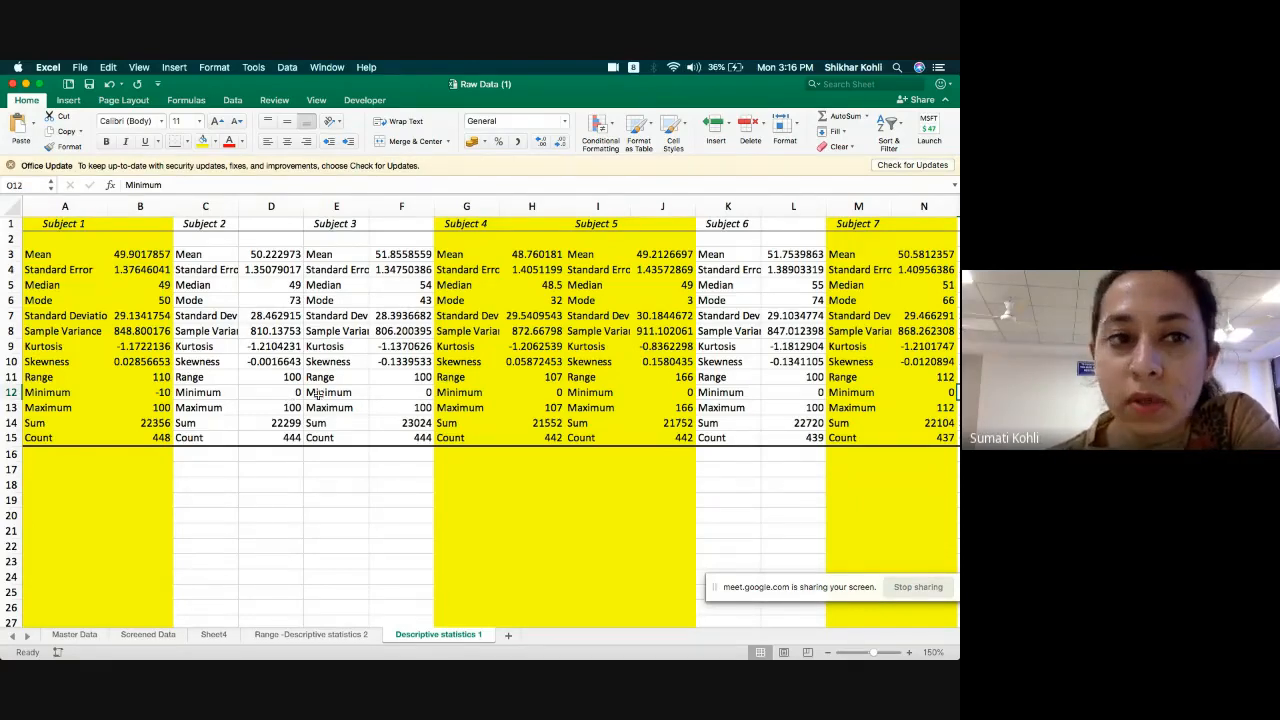
scroll(101, 411, right, 1)
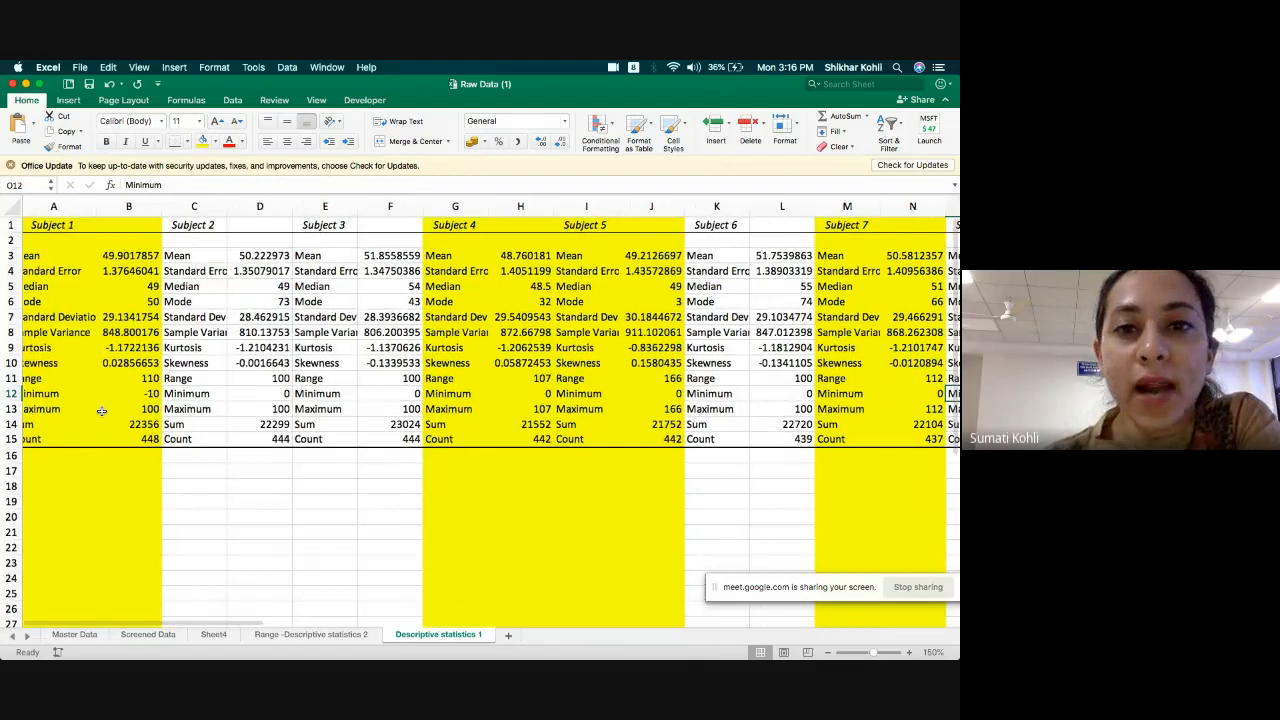
scroll(101, 411, right, 2)
scroll(101, 411, right, 15)
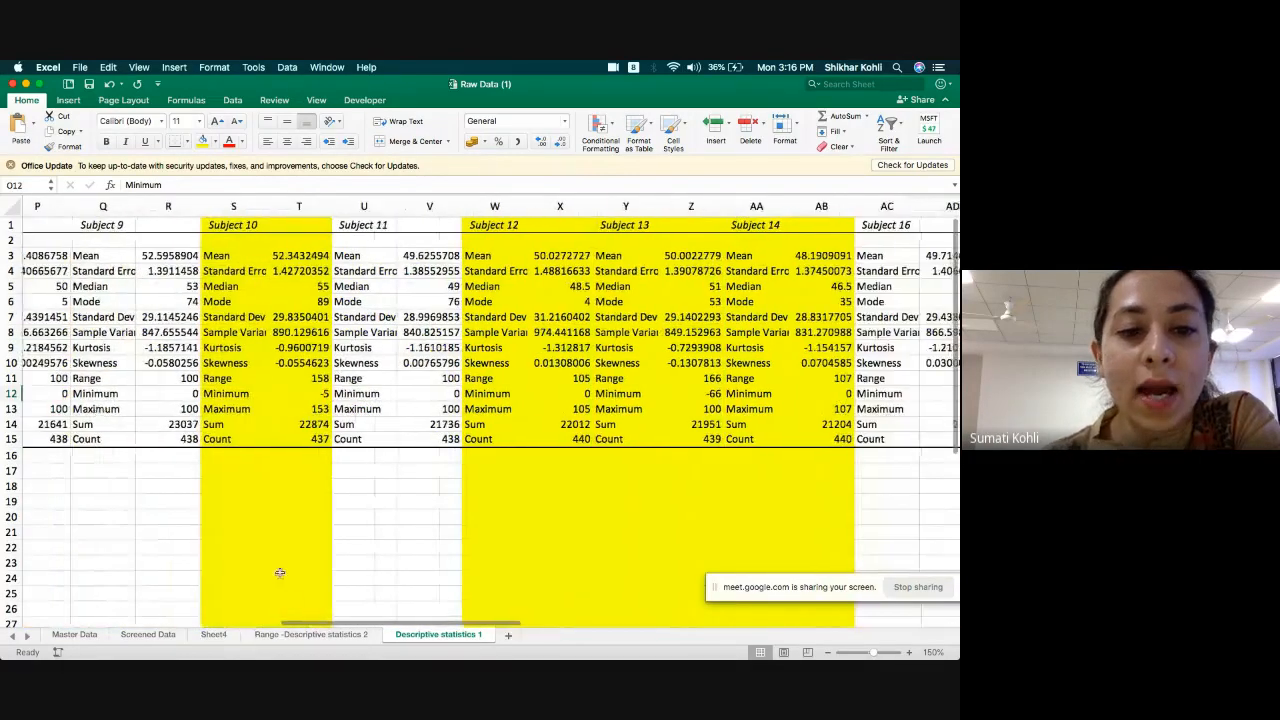
Review the highlighted Minimum and Maximum rows across the subjects in the Range -Descriptive statistics 2 sheet.
click(148, 635)
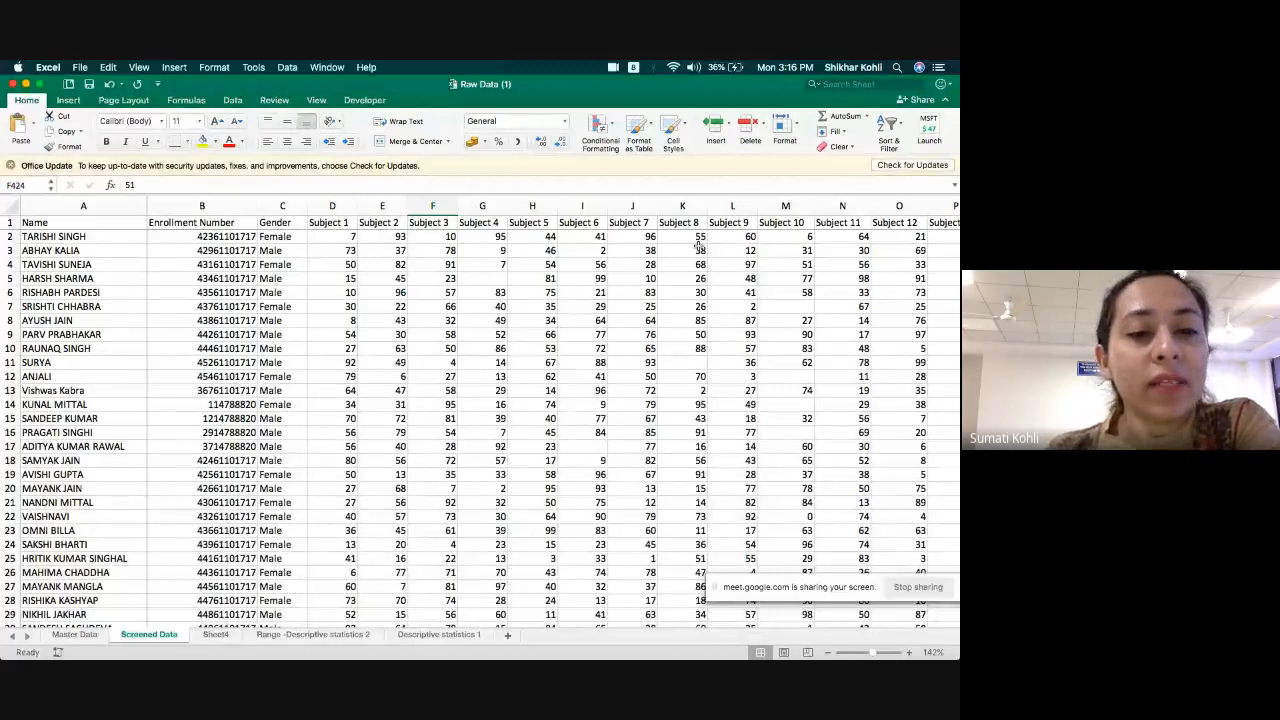
click(278, 642)
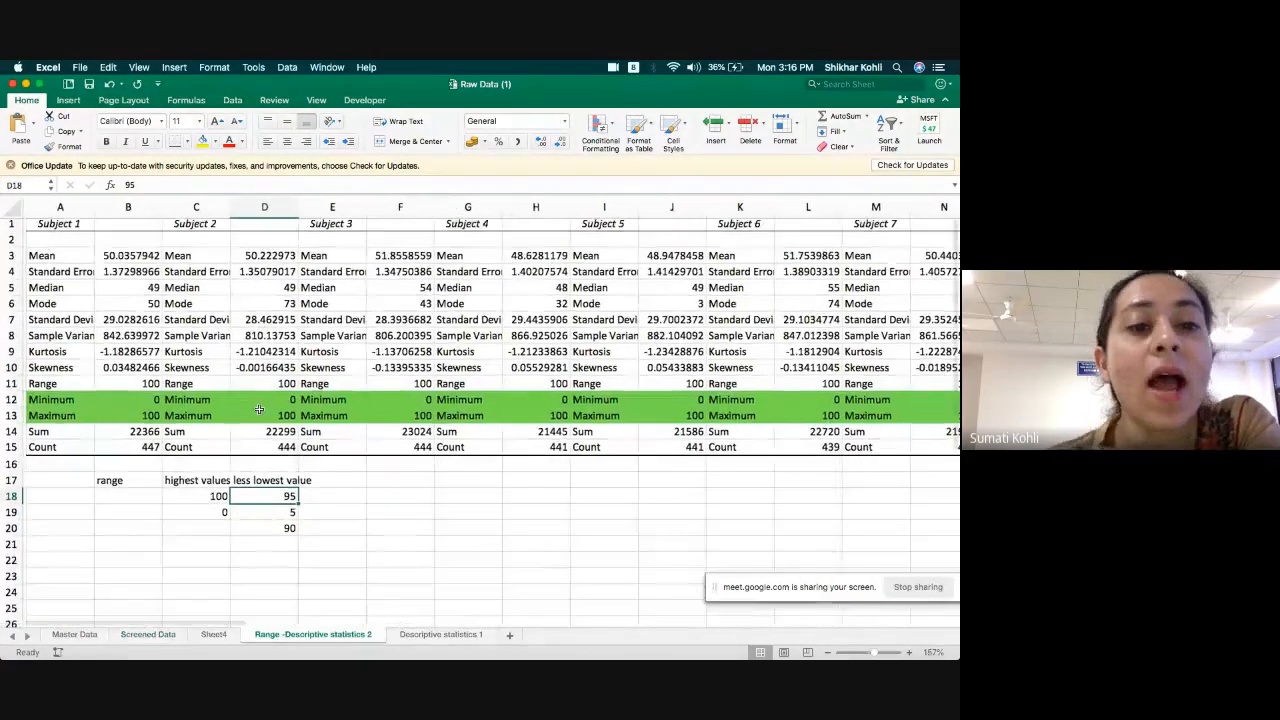
scroll(258, 408, right, 1)
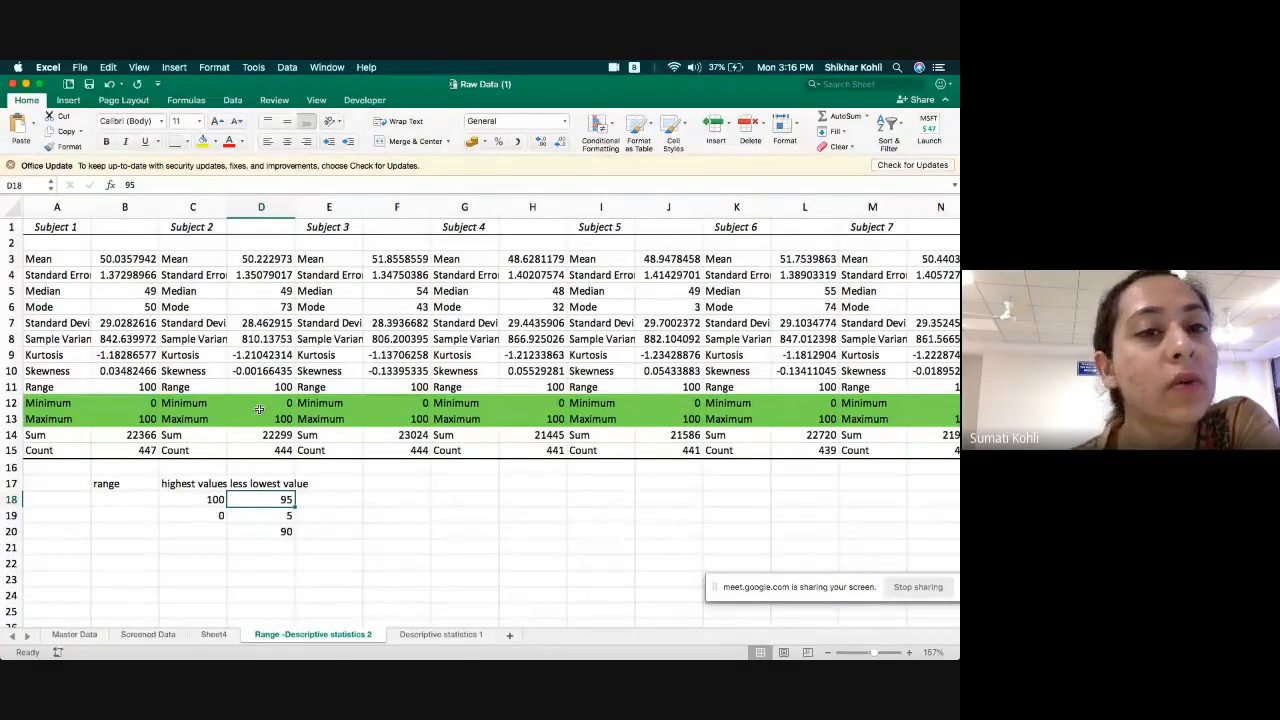
scroll(258, 408, right, 10)
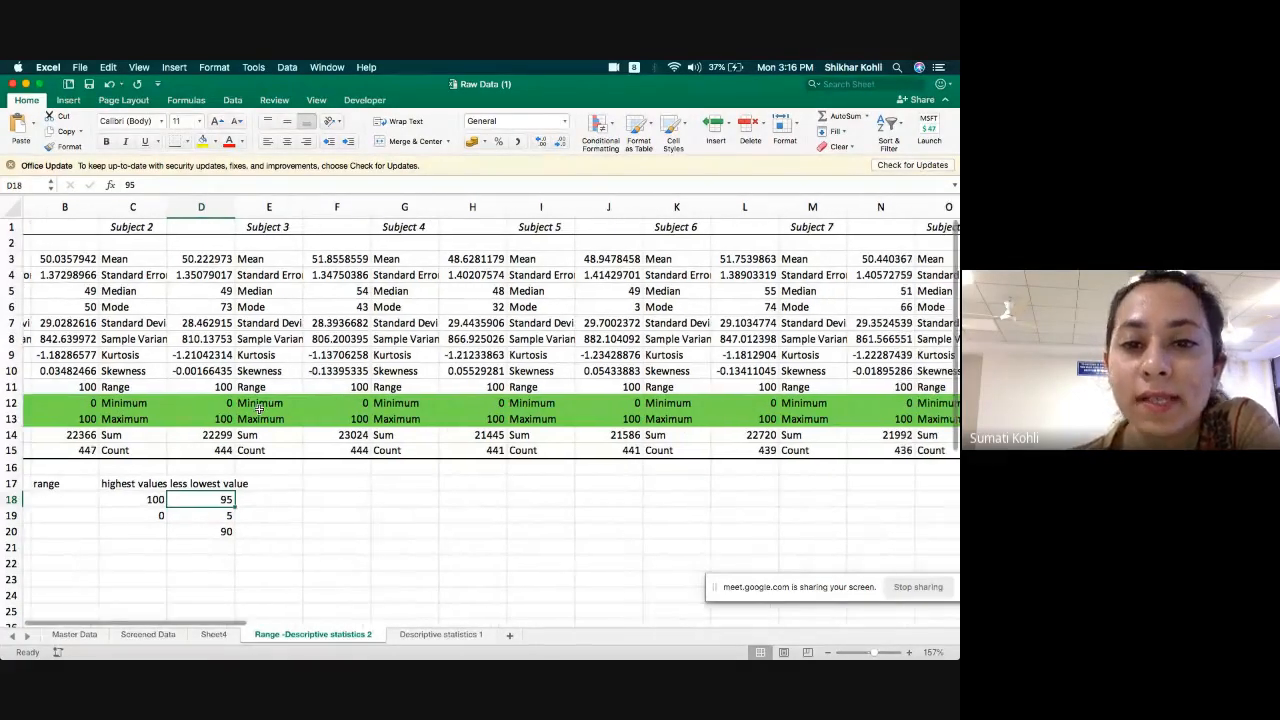
scroll(258, 408, right, 2)
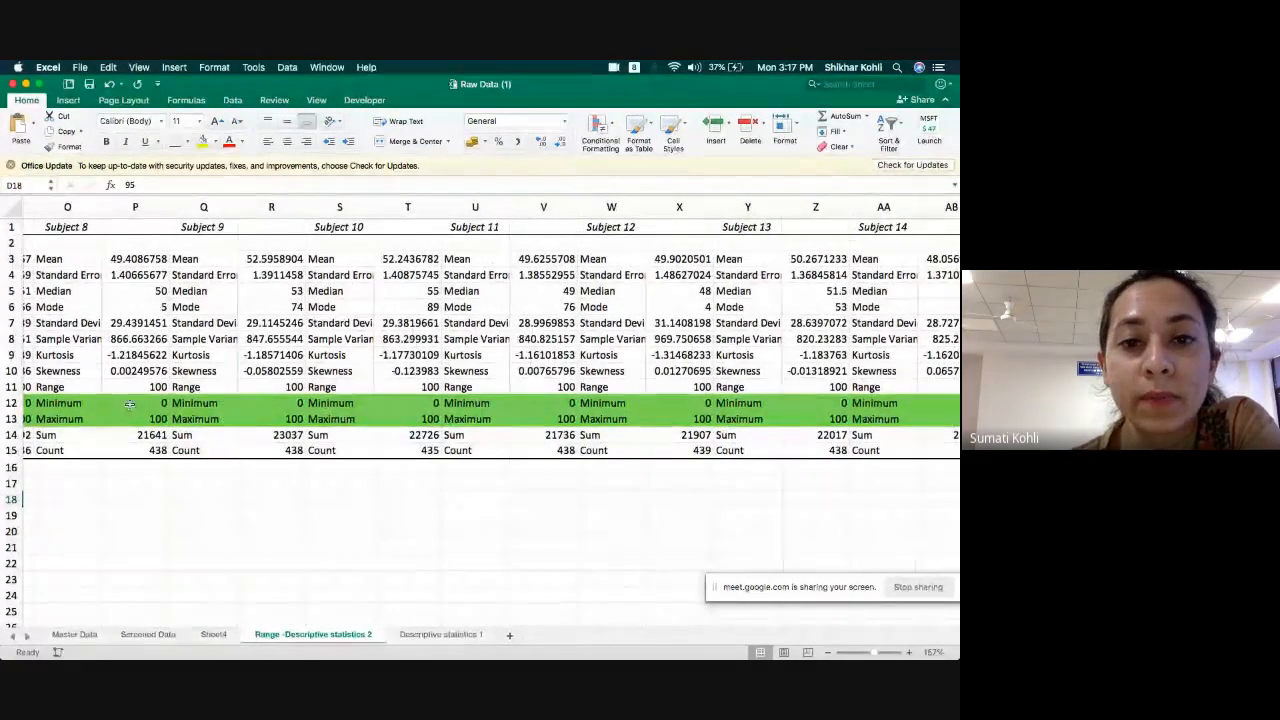
scroll(303, 447, left, 3)
scroll(303, 447, left, 8)
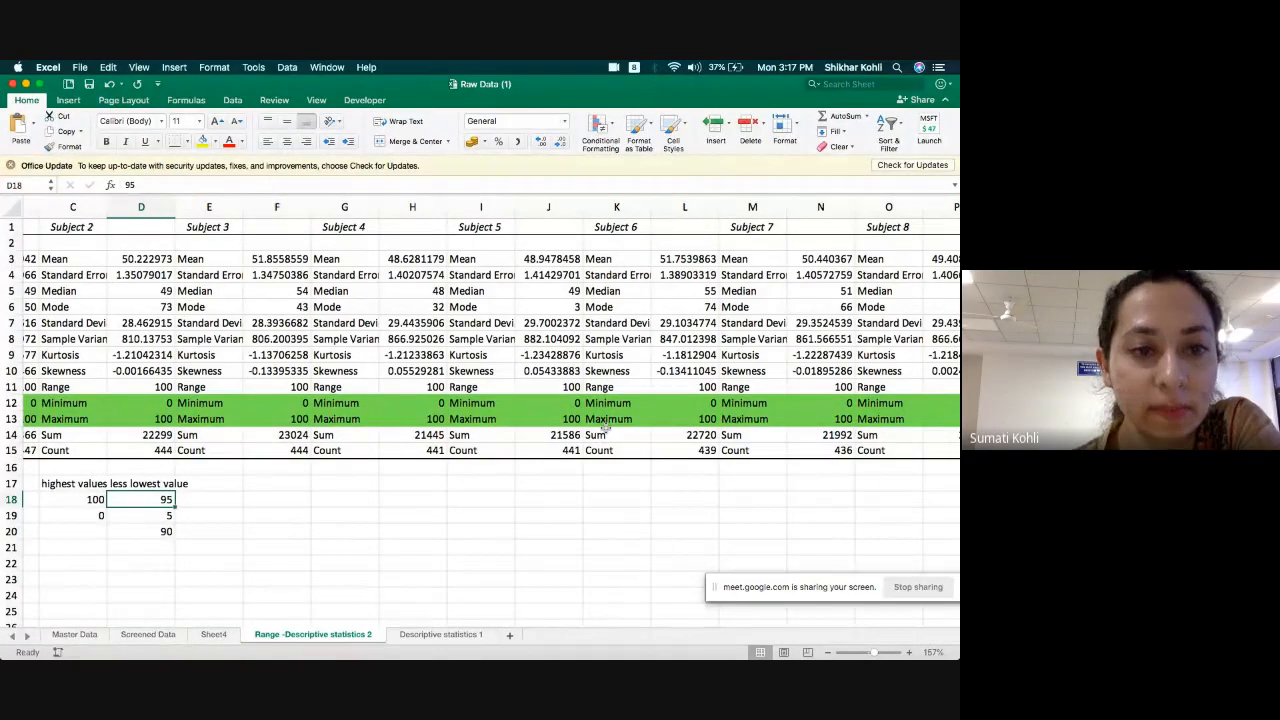
Inspect the formula behind the first Data available value in the Screened Data sheet.
click(146, 635)
scroll(660, 412, right, 10)
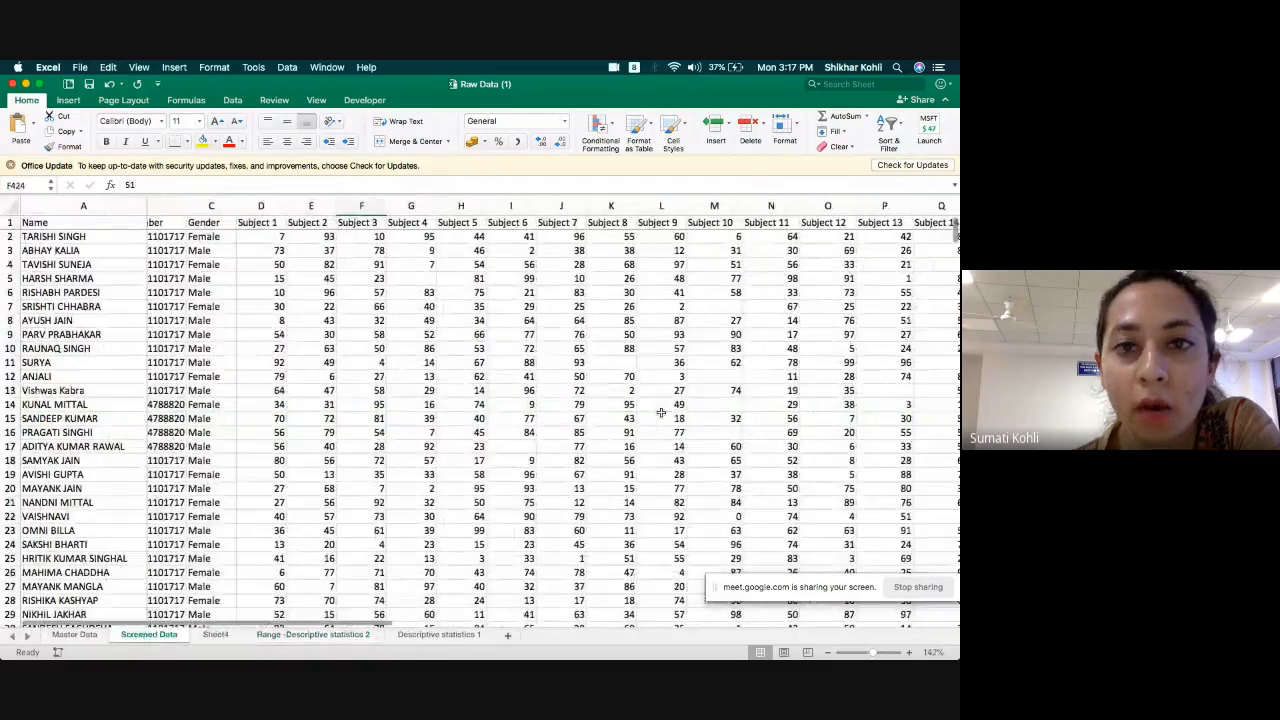
scroll(660, 412, right, 4)
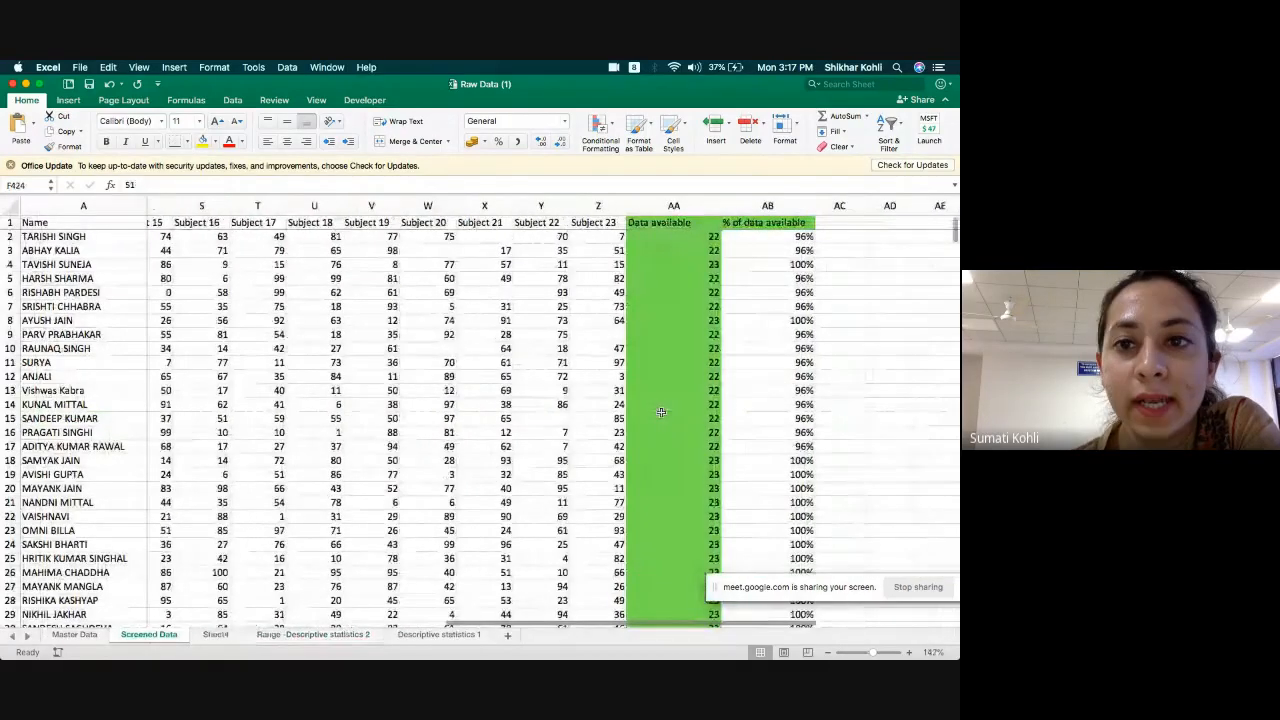
scroll(562, 403, right, 1)
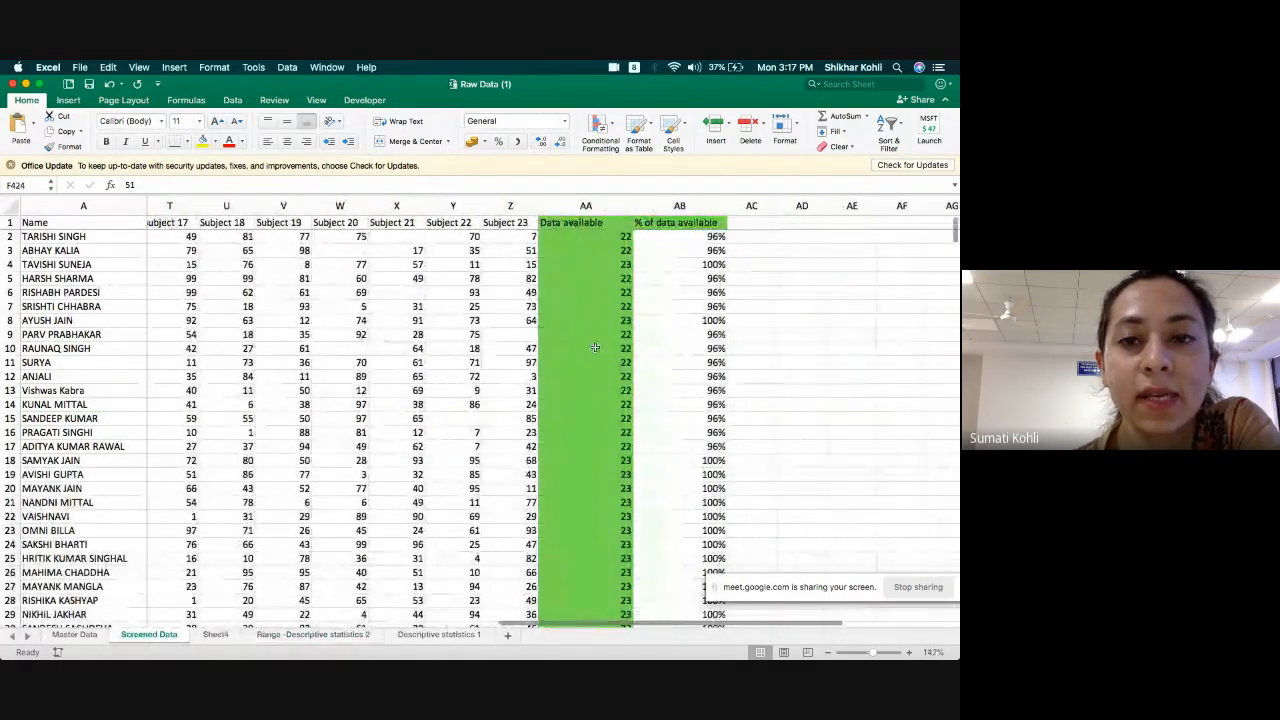
double_click(578, 237)
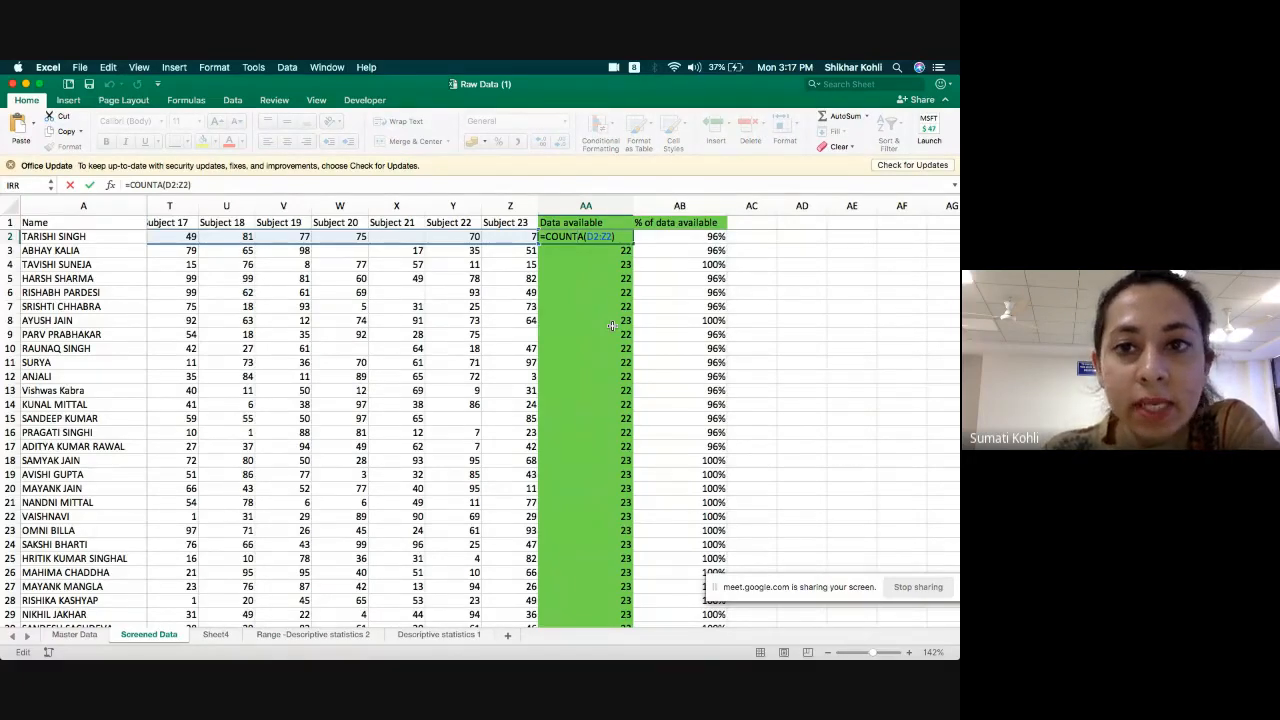
key(Return)
key(Up)
Inspect the formula behind the first % of data available value in cell AB2.
key(Right)
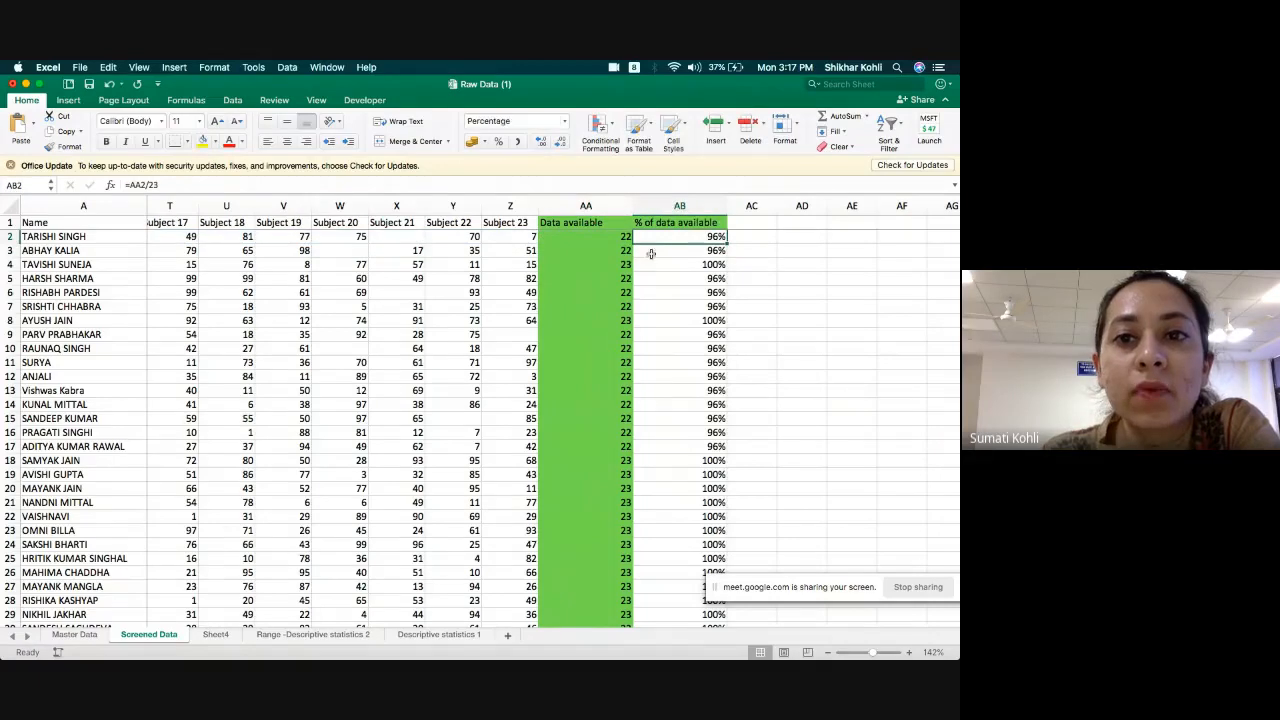
double_click(652, 237)
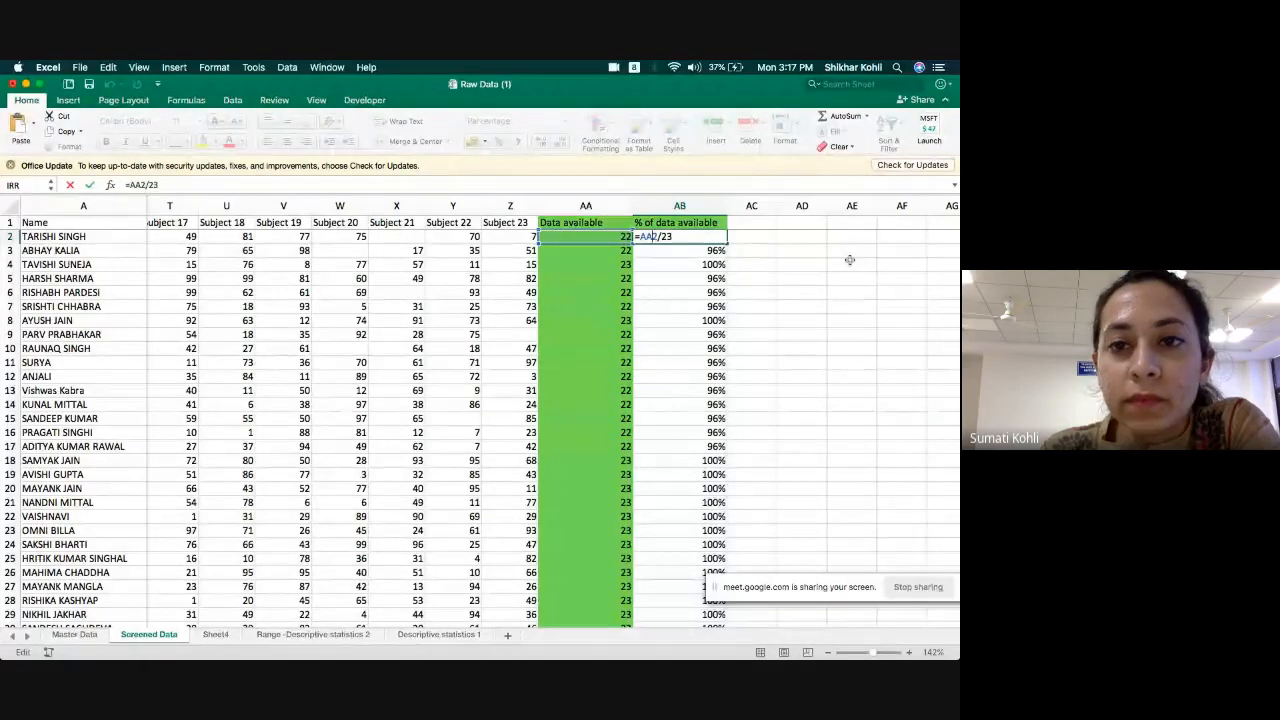
key(Return)
key(Up)
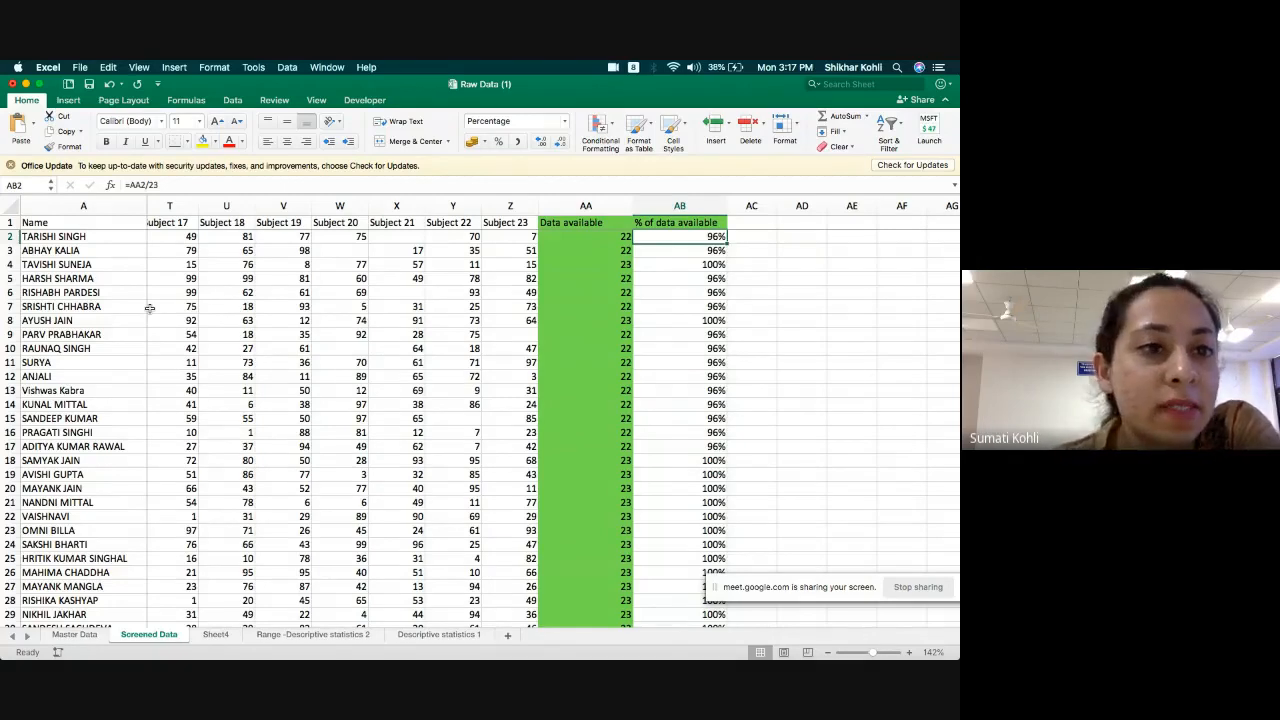
Inspect the average formula for Subject 1 in cell D425 below the student records, leaving it unedited.
scroll(173, 304, left, 6)
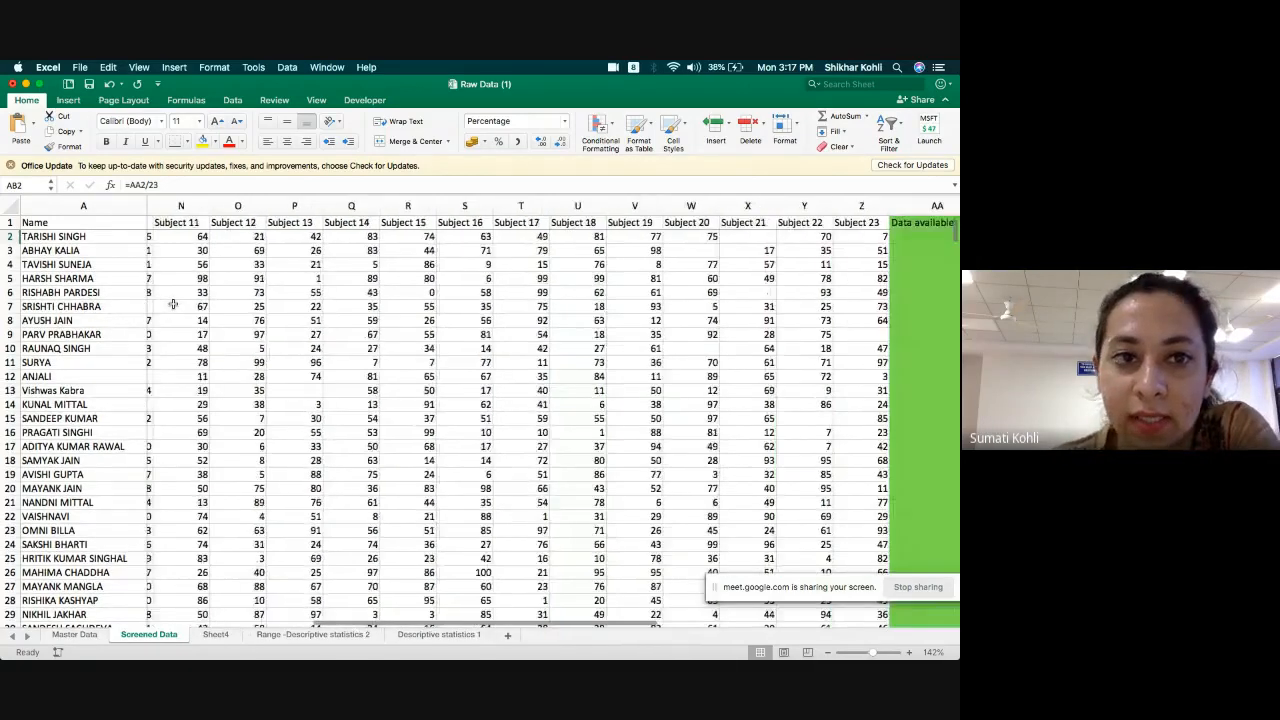
scroll(173, 304, left, 6)
scroll(173, 304, down, 20)
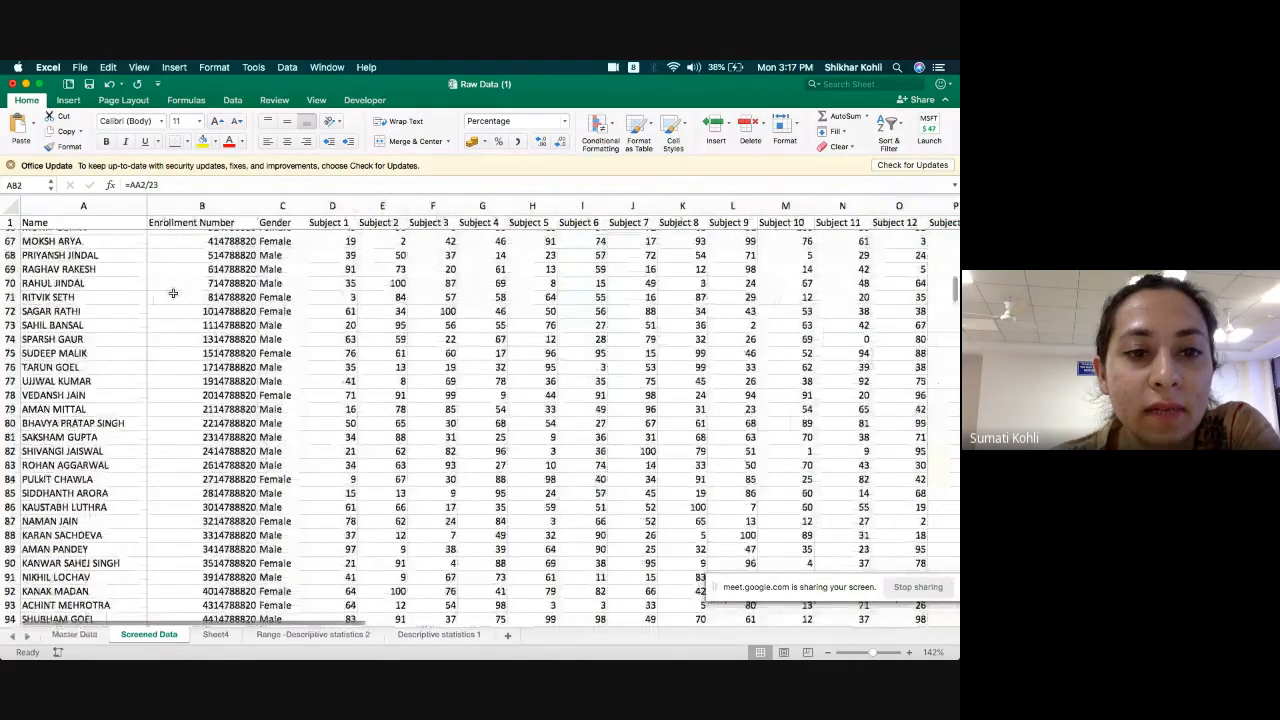
scroll(173, 293, down, 20)
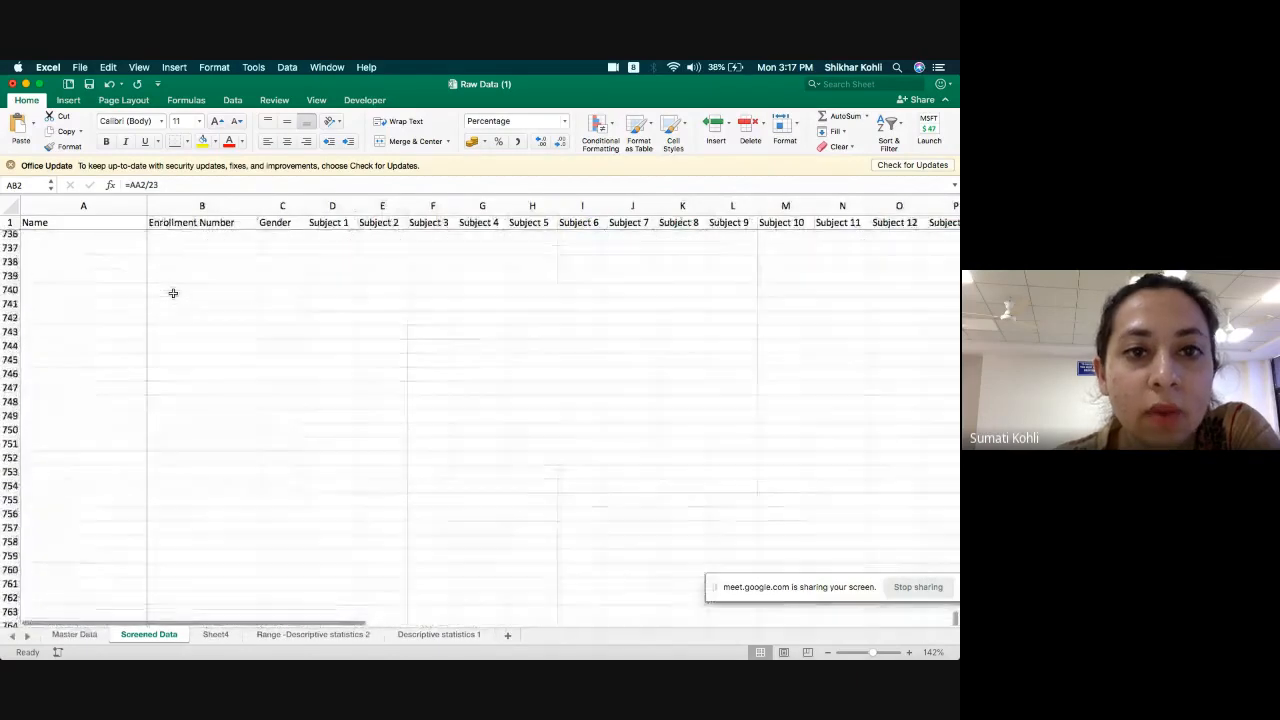
scroll(173, 293, up, 20)
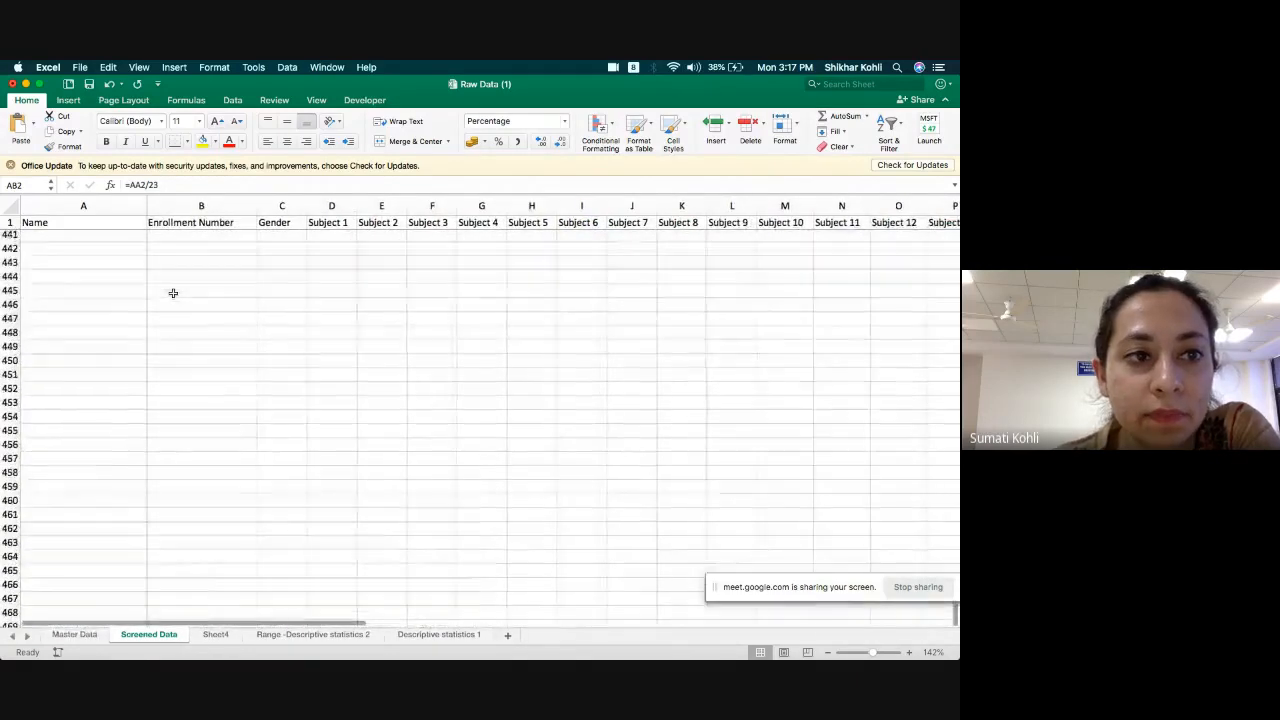
double_click(332, 421)
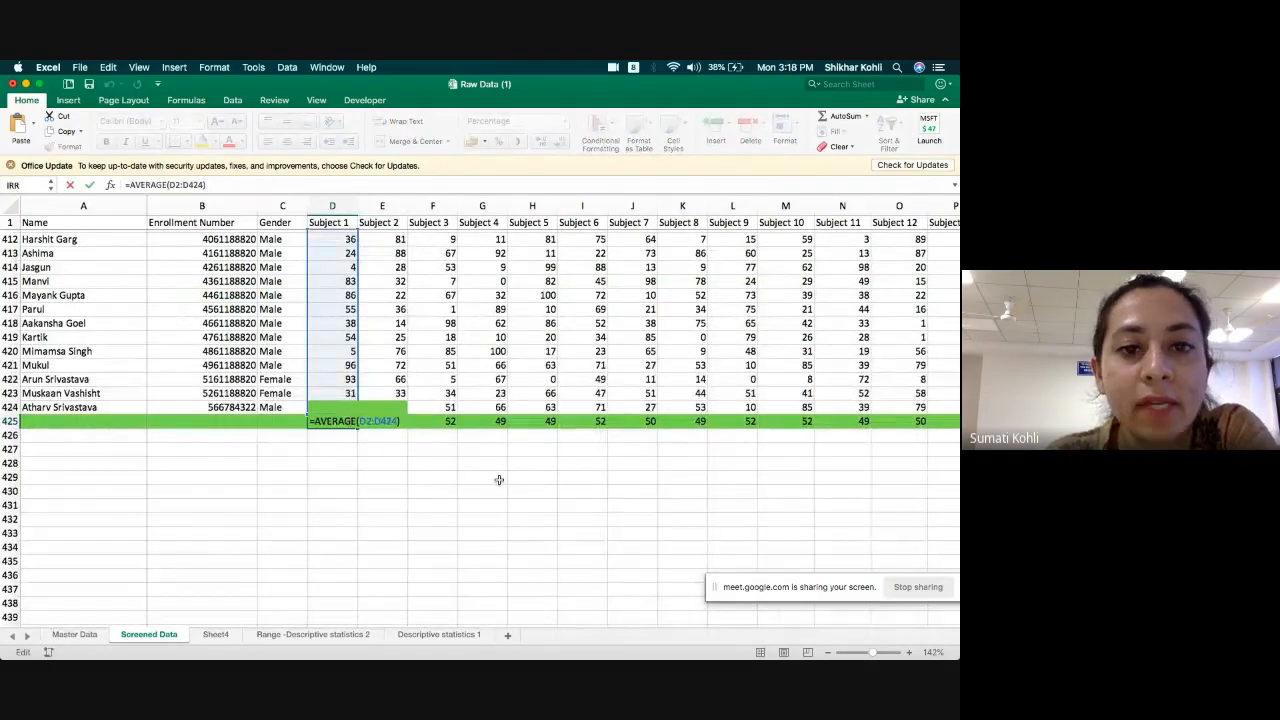
key(Escape)
Look through the student records above the averages row, checking the marks for each subject, and return to row 425.
scroll(428, 360, up, 5)
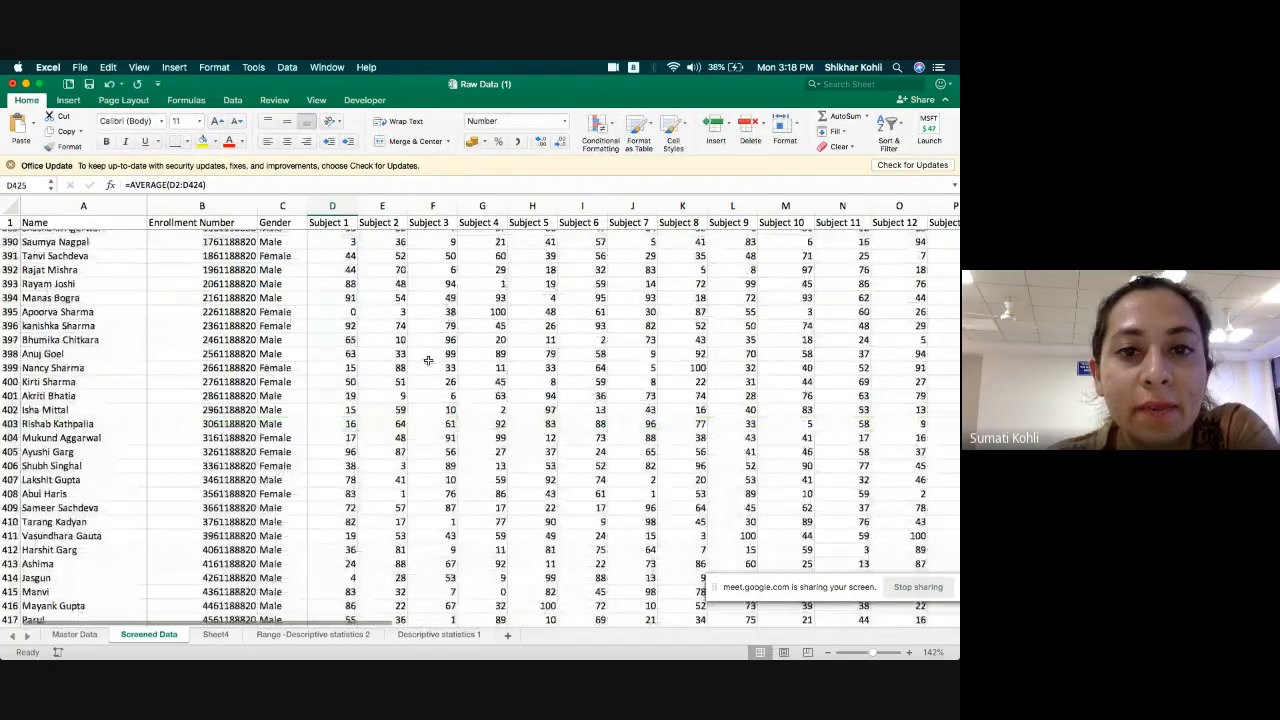
scroll(428, 360, down, 6)
scroll(430, 345, right, 2)
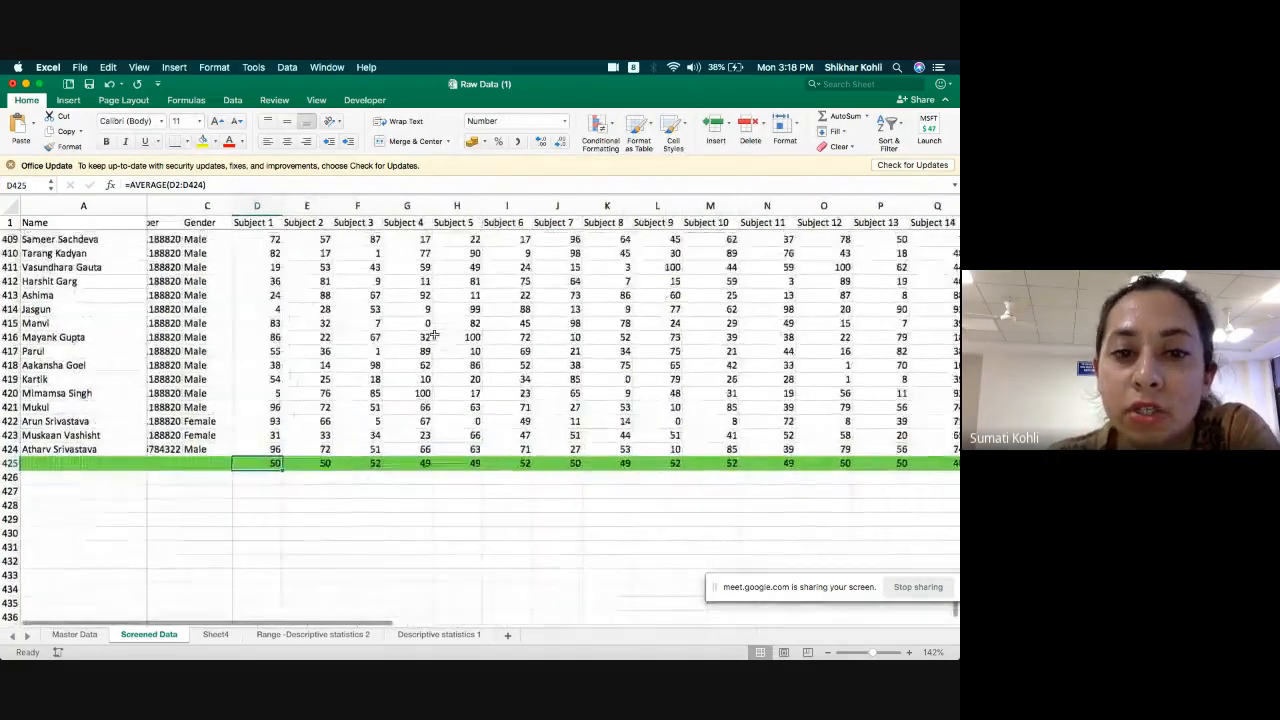
scroll(434, 338, up, 20)
scroll(434, 338, left, 1)
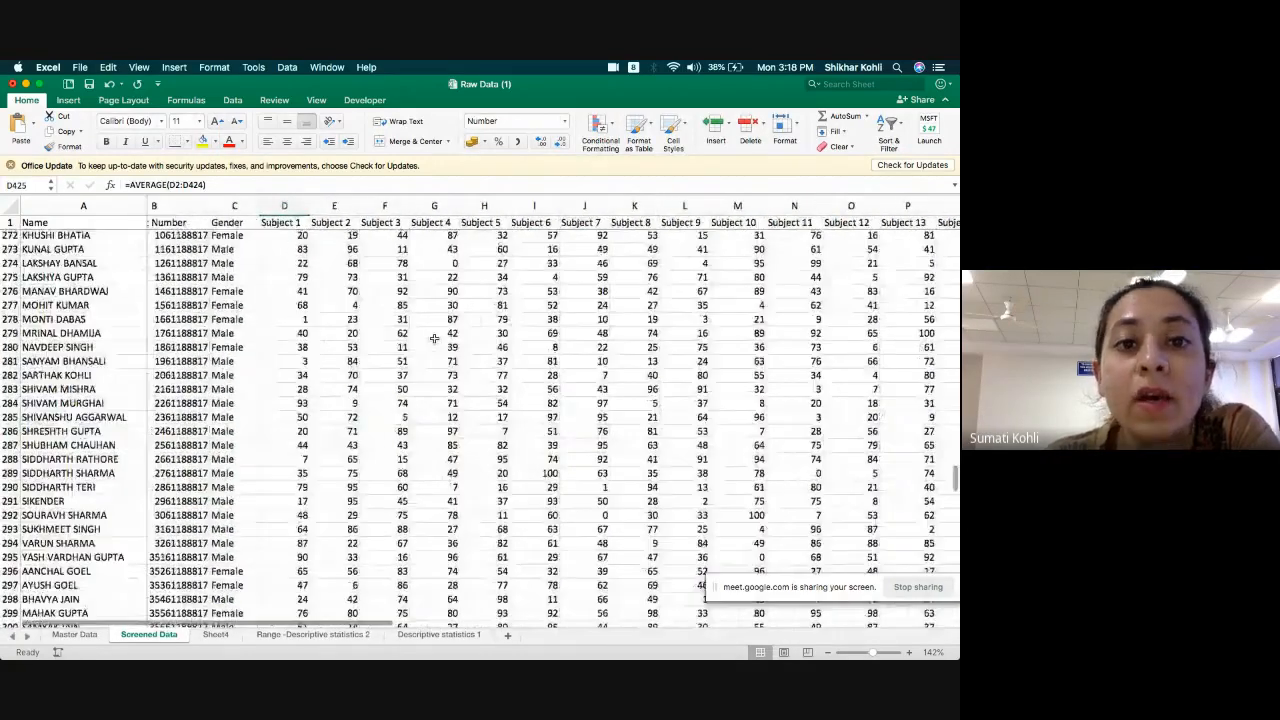
scroll(434, 338, up, 5)
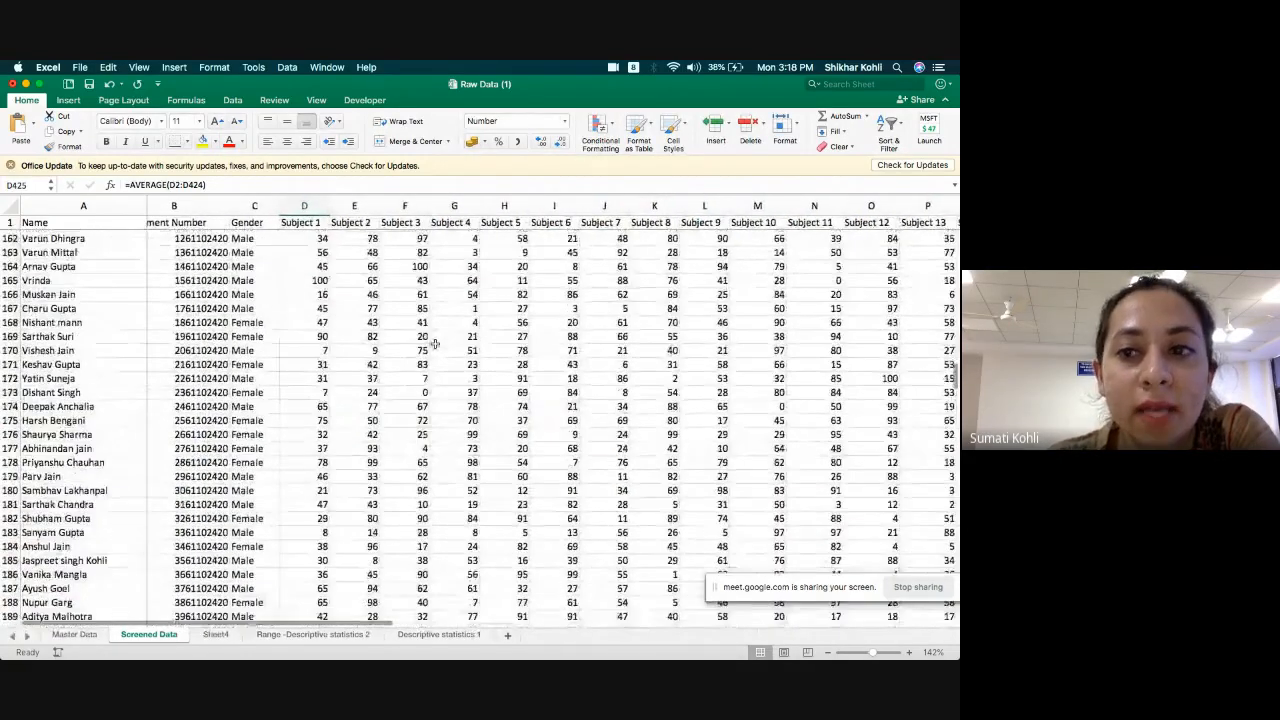
scroll(435, 344, down, 6)
scroll(435, 344, down, 10)
scroll(435, 352, down, 10)
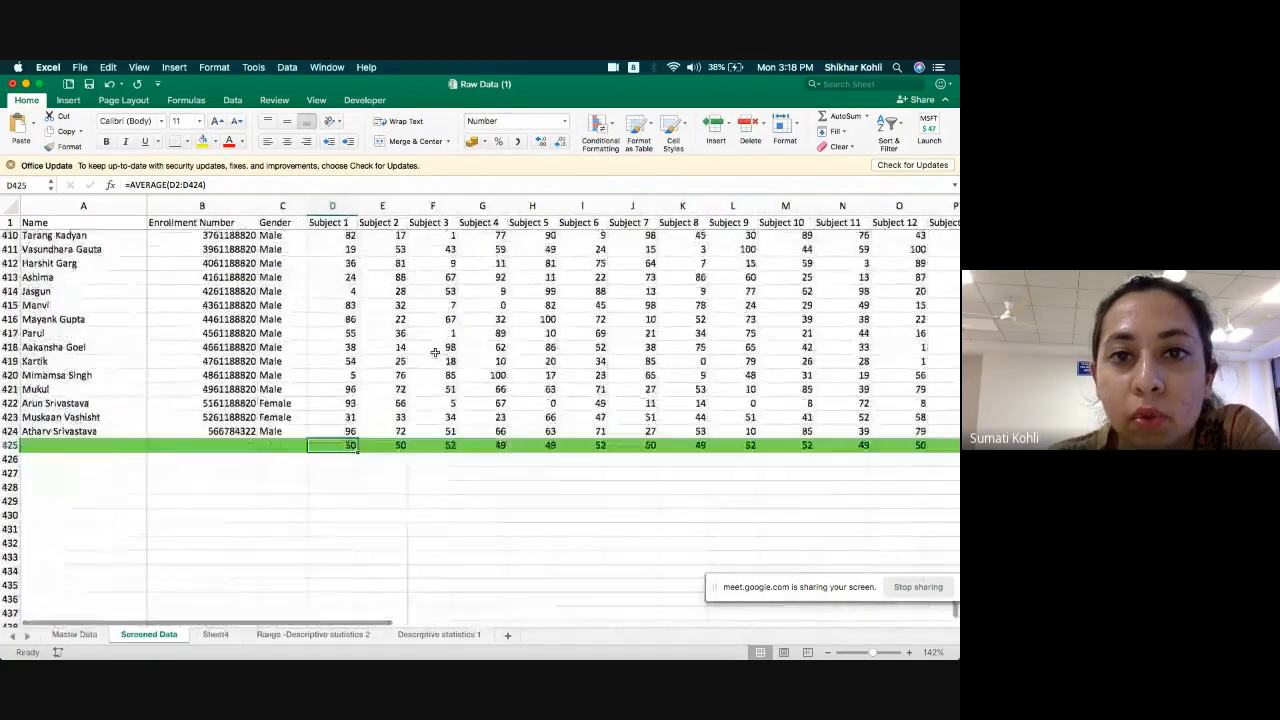
Review the subject averages in row 425 across to Subject 23 and return to the first student records.
scroll(435, 352, up, 2)
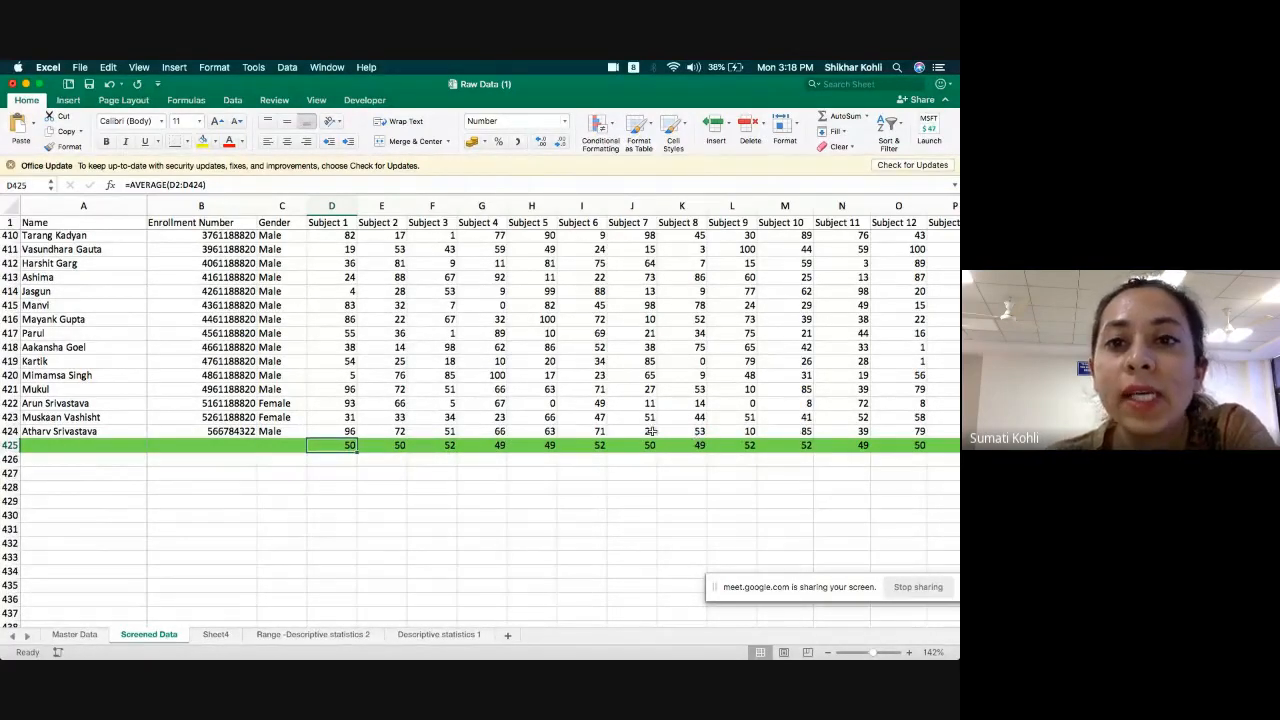
scroll(650, 430, up, 2)
scroll(650, 430, right, 10)
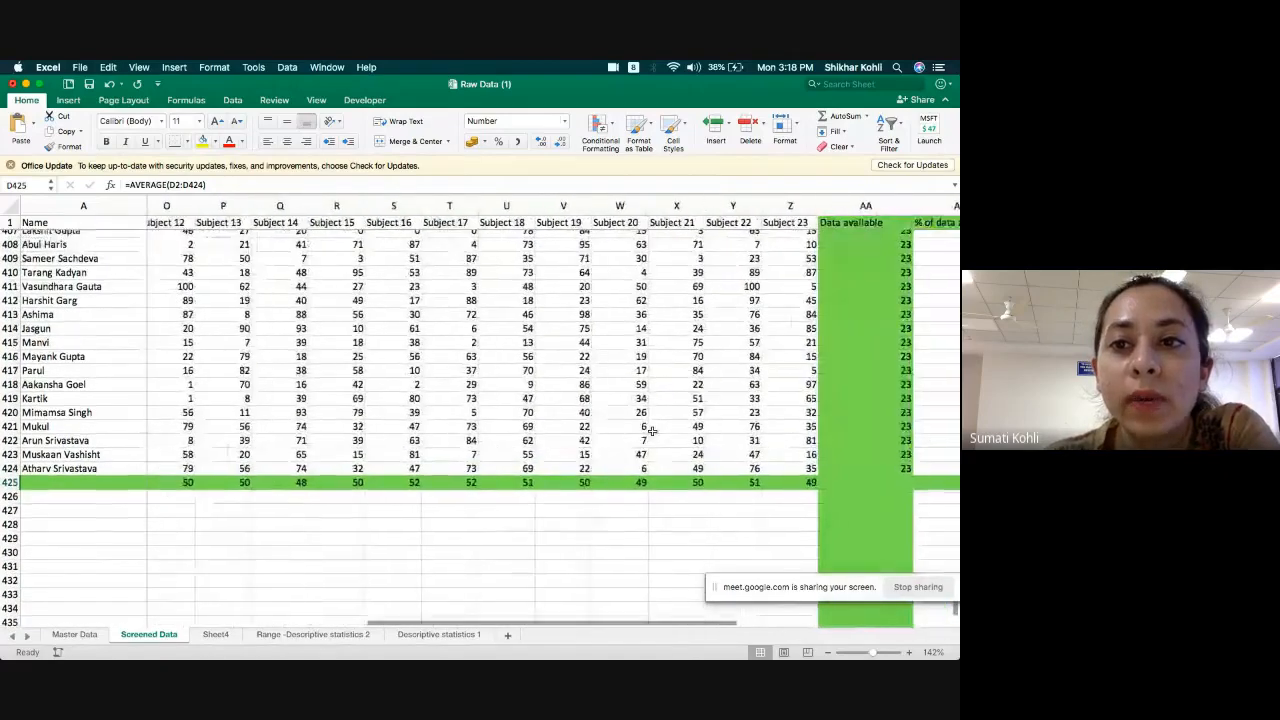
scroll(650, 430, up, 5)
scroll(655, 435, left, 6)
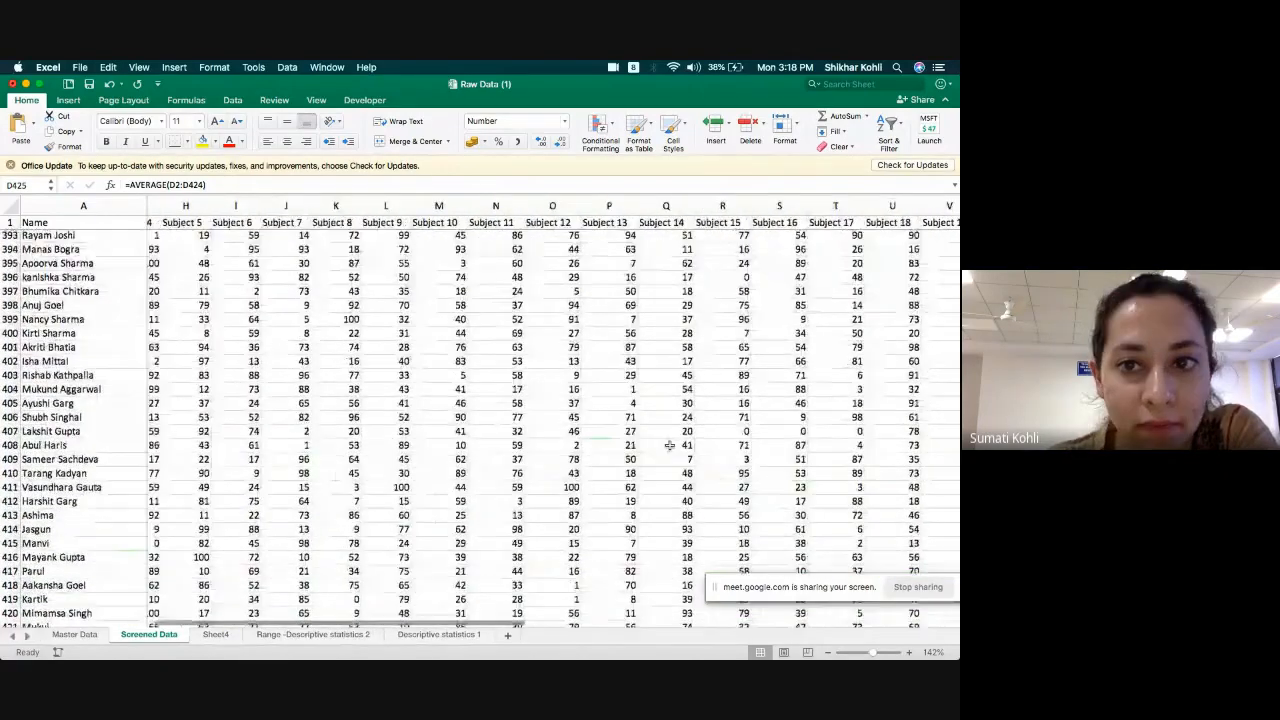
scroll(669, 445, up, 20)
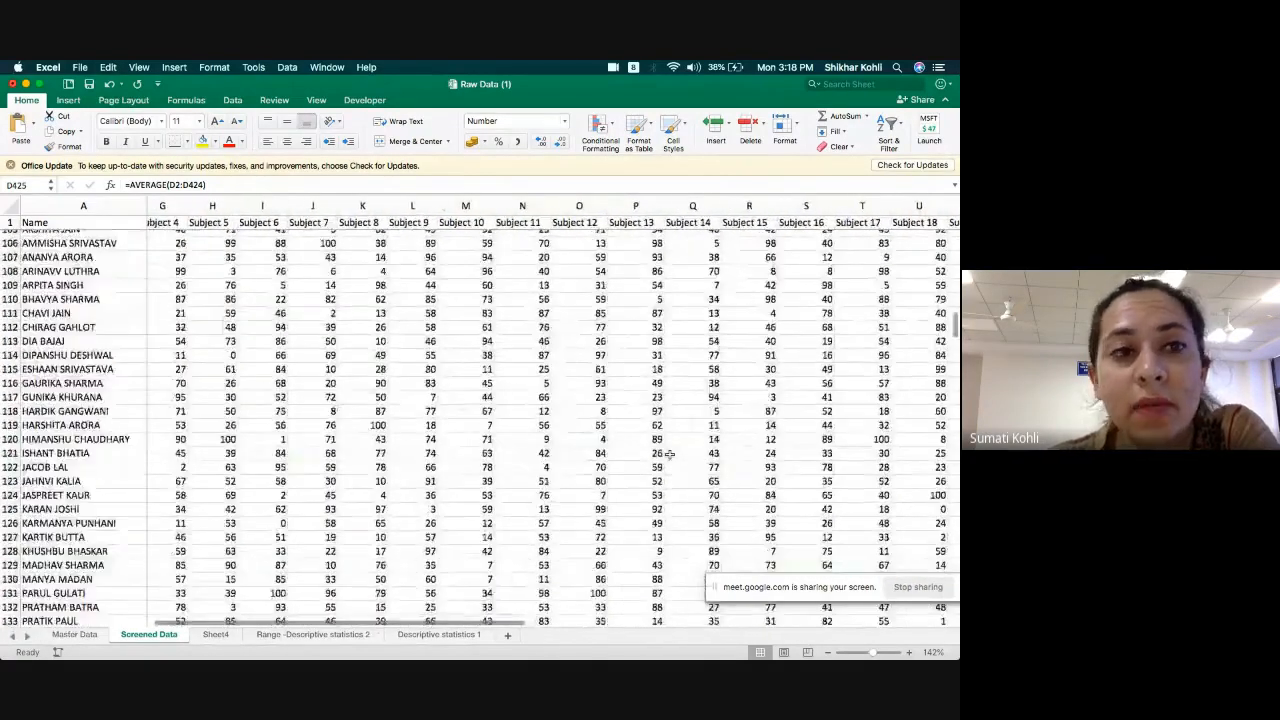
scroll(669, 454, up, 20)
scroll(526, 334, left, 3)
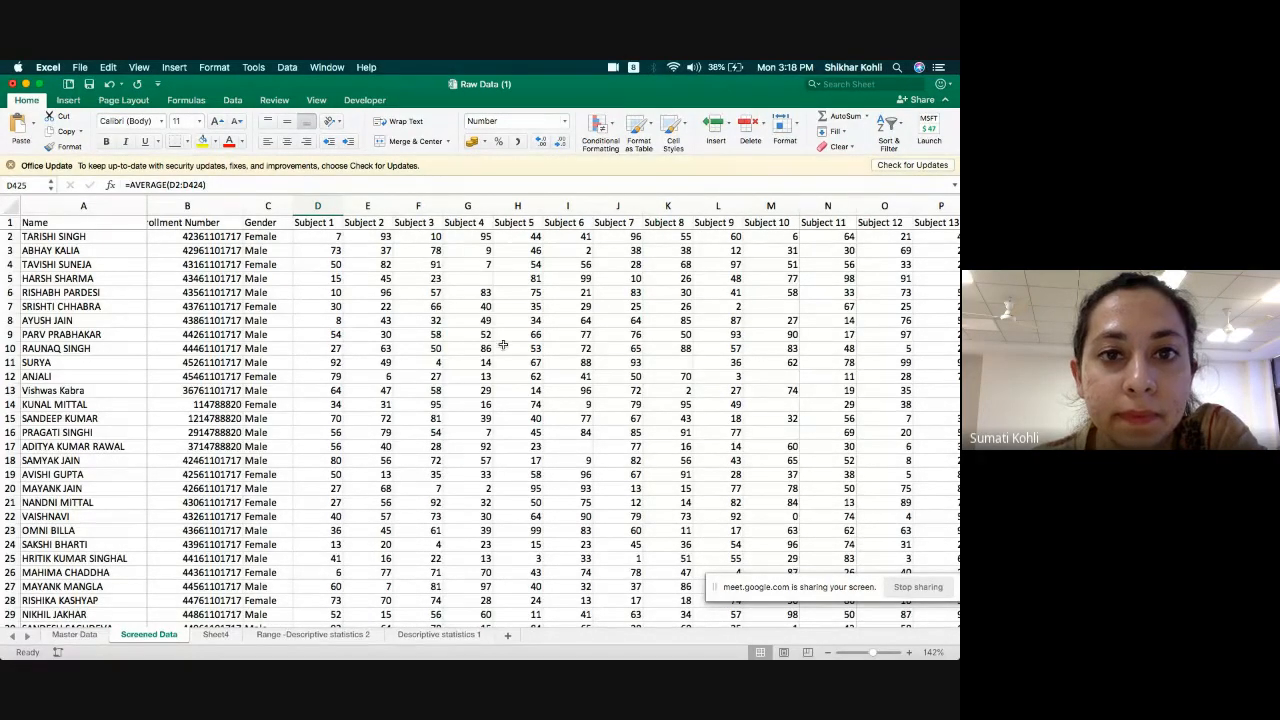
Switch to the Google Meet call in Chrome to check the presentation, and return to the Raw Data (1) workbook in Excel.
scroll(503, 344, left, 1)
mouse_move(450, 640)
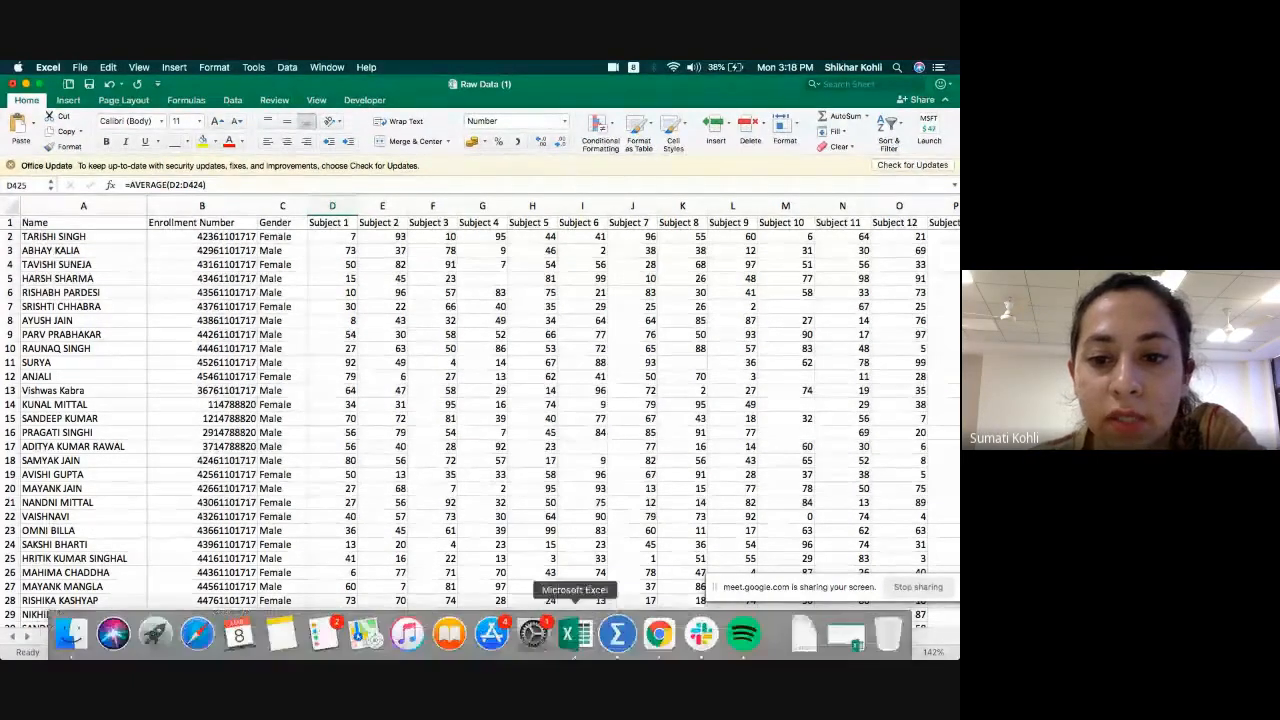
click(659, 633)
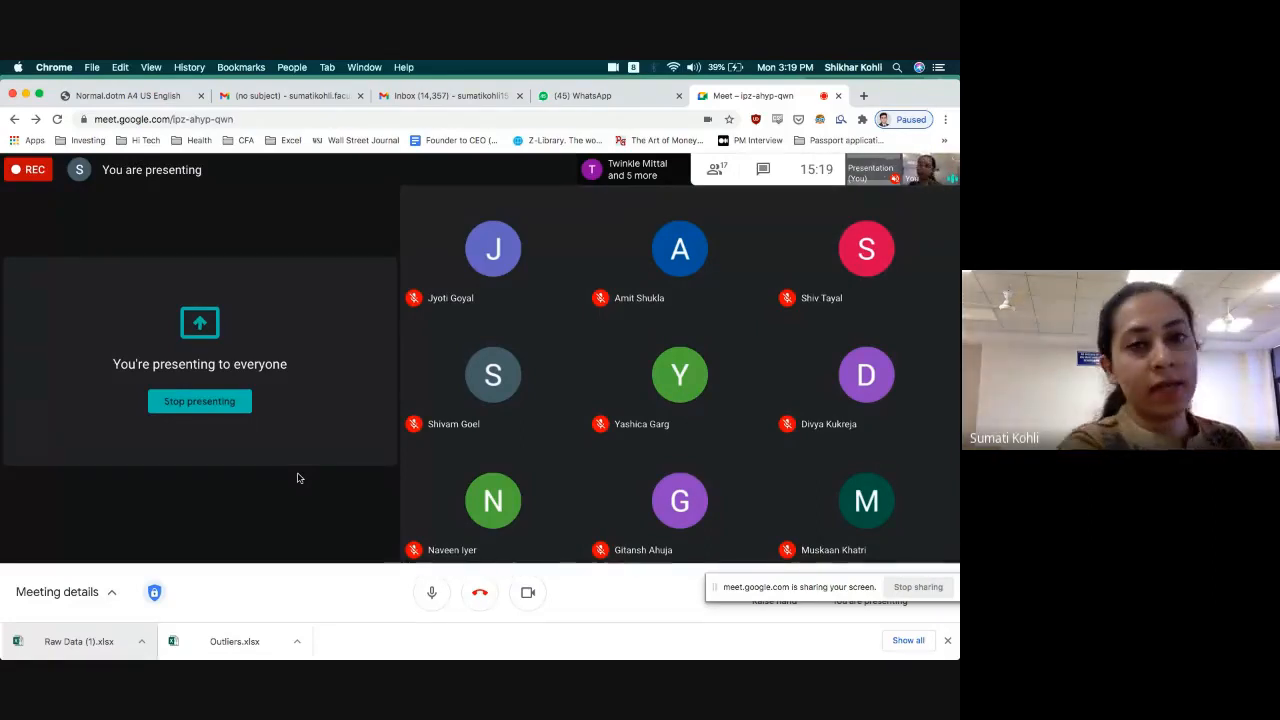
key(super+Tab)
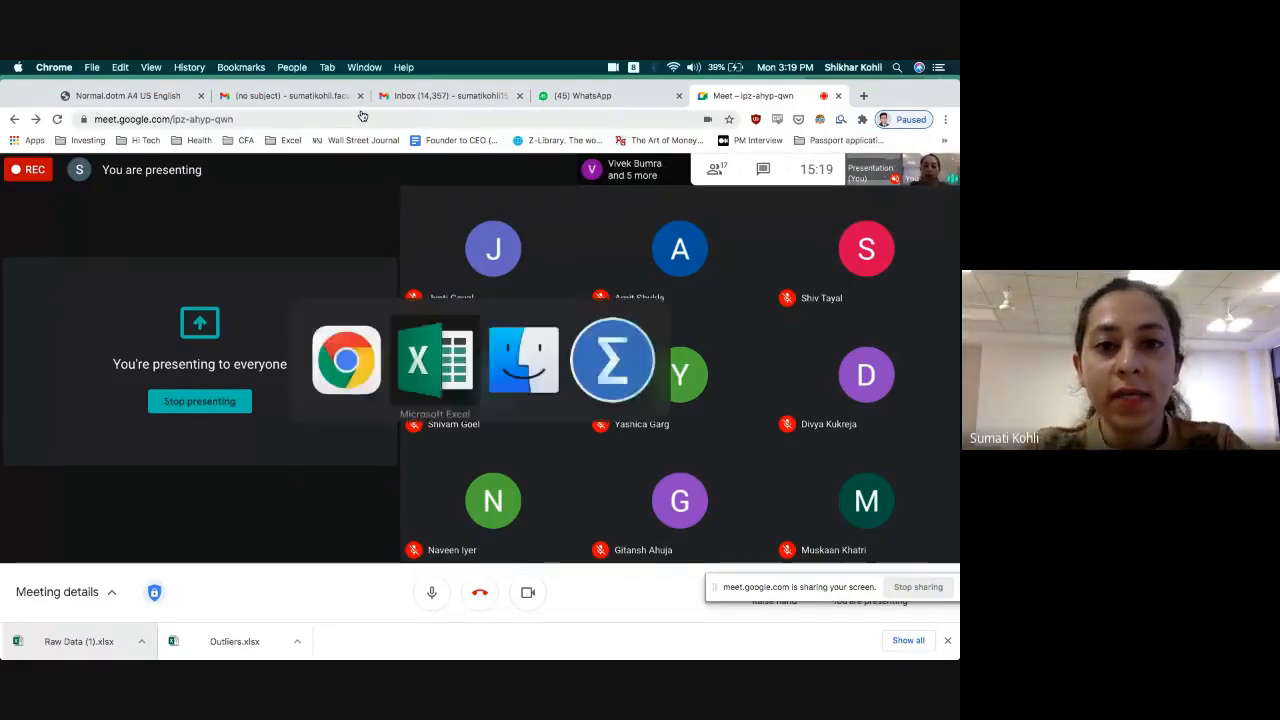
Go down through the student records to the Subject 2 average in cell E425.
scroll(325, 360, down, 2)
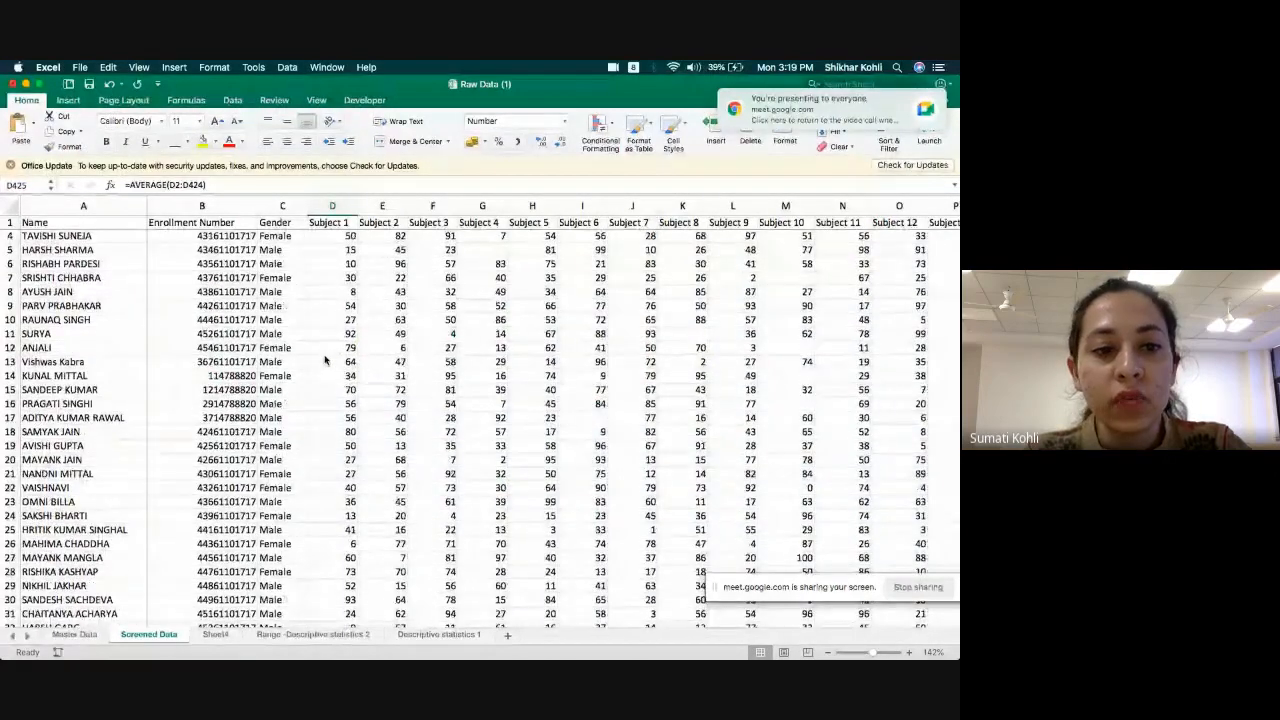
scroll(325, 360, down, 20)
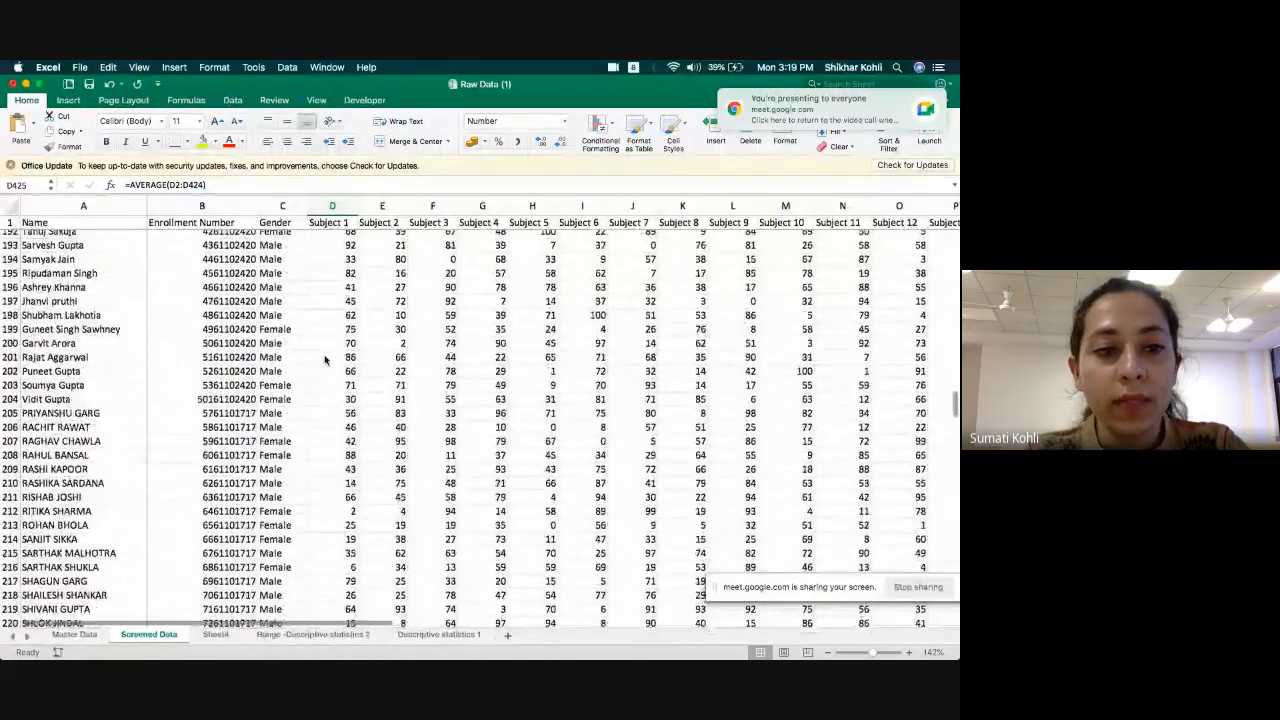
scroll(325, 360, down, 20)
click(393, 430)
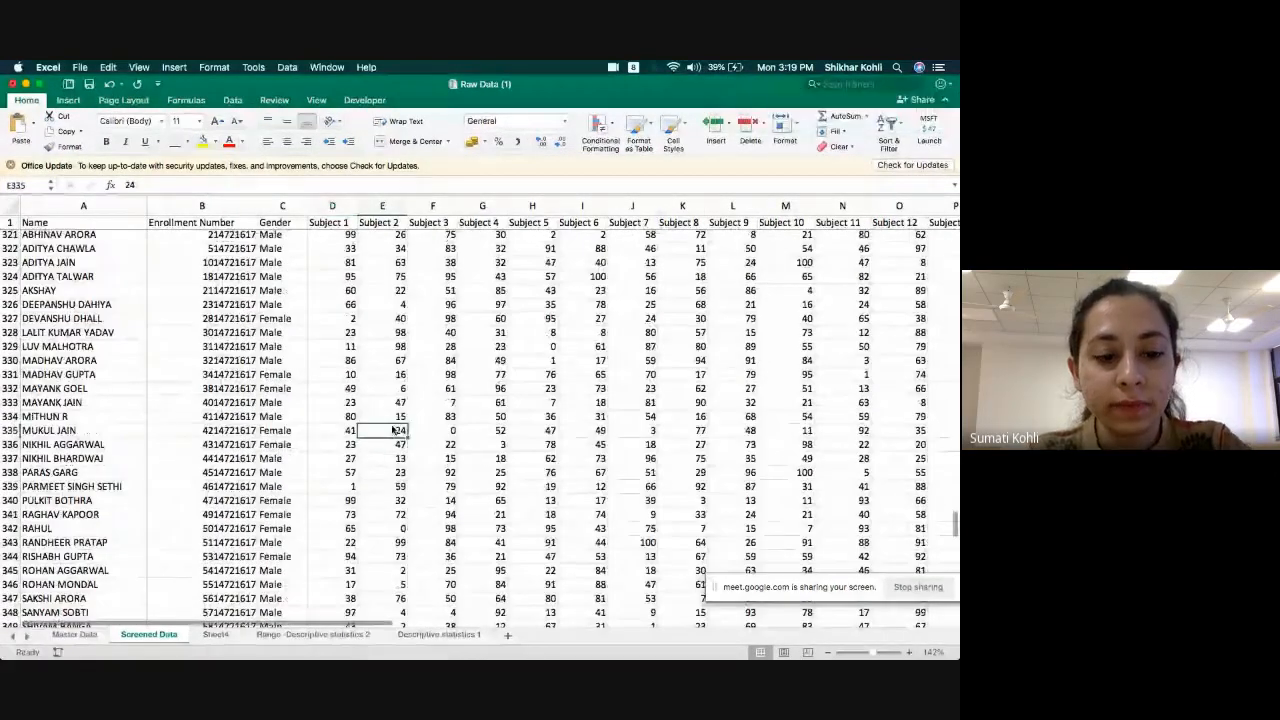
key(super+Down)
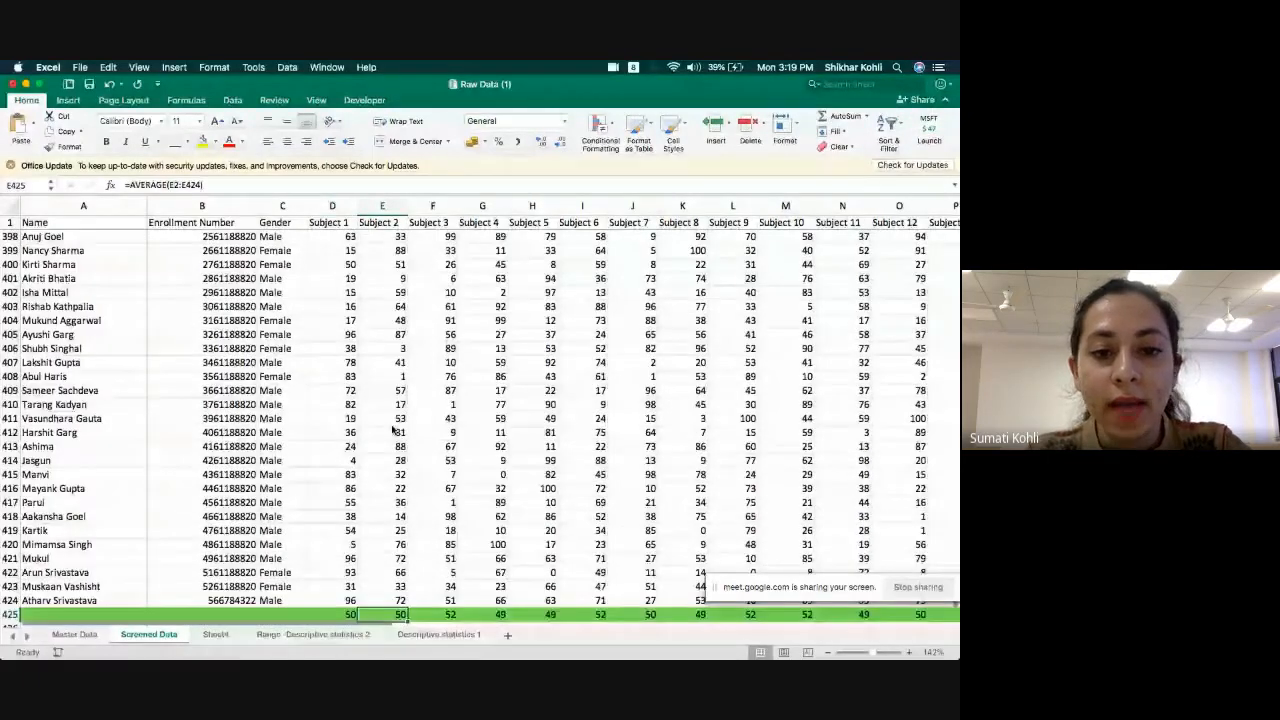
Look across the last student record in row 424 past the data availability columns and return to its Subject 11 mark in N424.
key(Up)
key(Right)
key(Right)
key(Right)
key(Right)
key(Right)
key(Right)
key(Right)
key(Right)
key(Right)
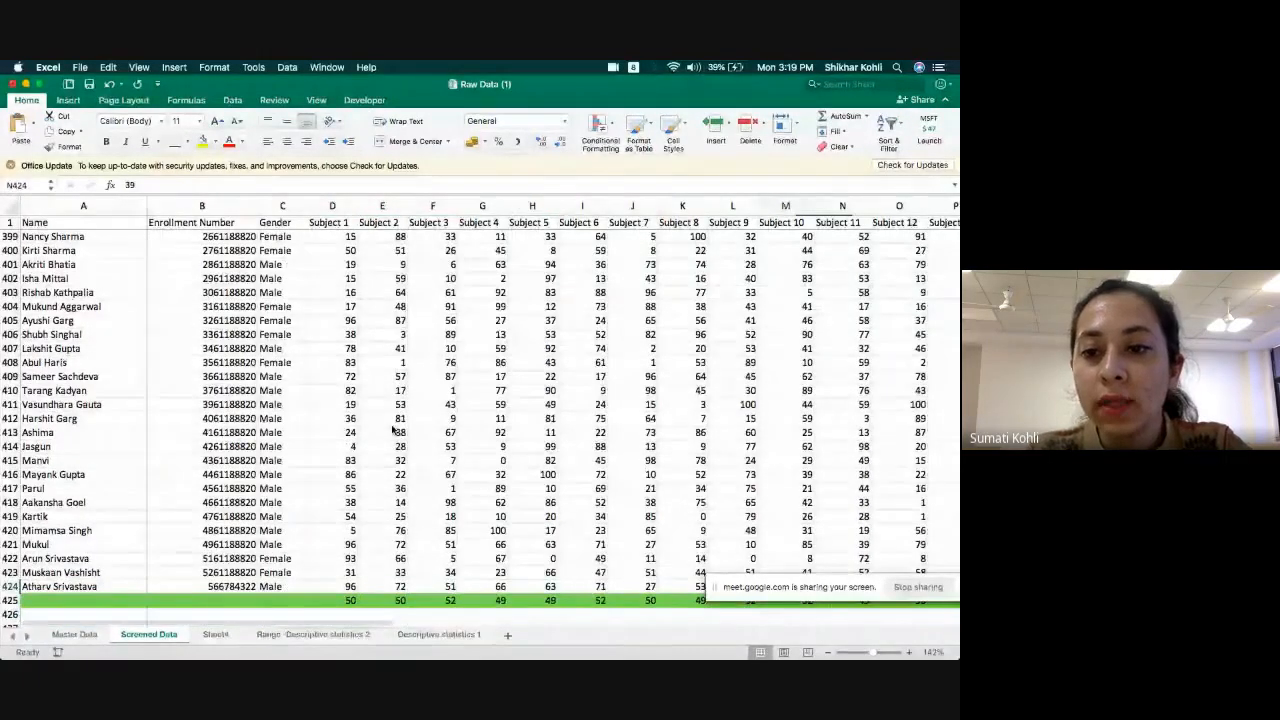
key(Right)
key(Right)
key(Right)
key(Right)
key(Right)
key(Right)
key(Right)
key(Right)
key(Right)
key(Right)
key(Right)
key(Right)
key(Right)
key(Right)
key(Right)
key(Right)
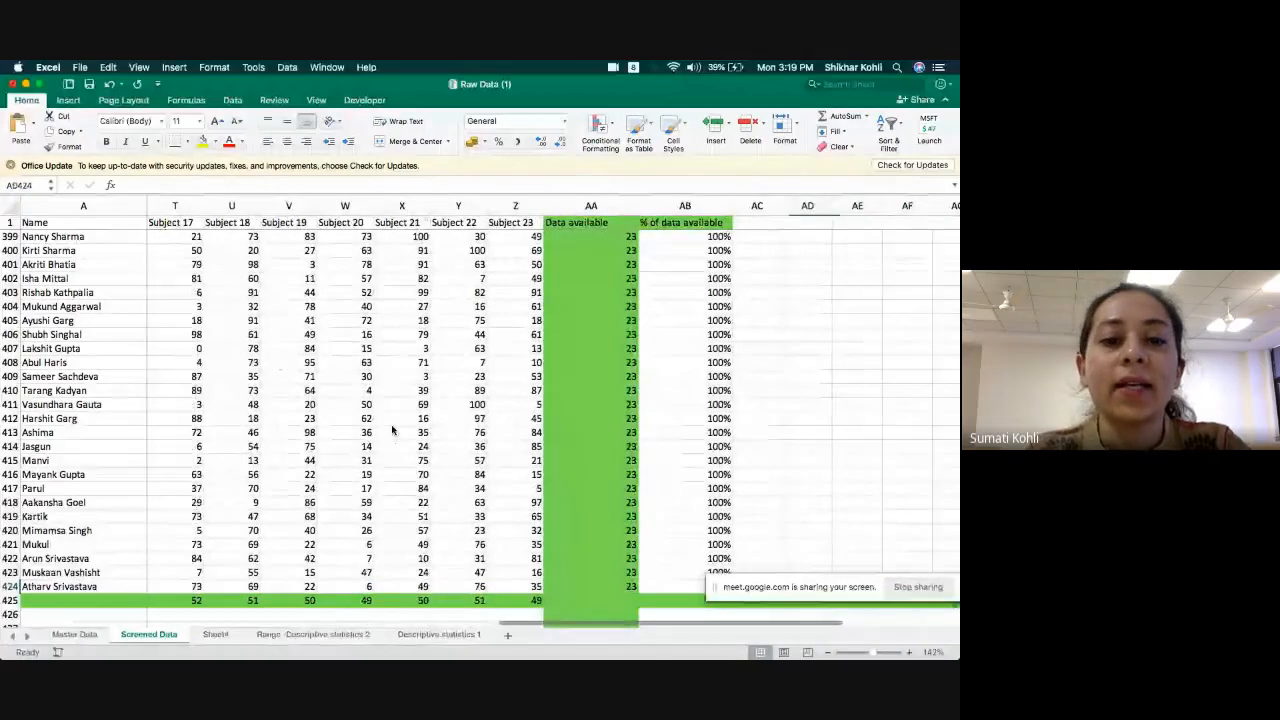
key(Left)
key(Left)
key(Left)
key(Left)
key(Left)
key(Left)
key(Left)
key(Left)
key(Left)
key(Left)
key(Left)
key(Left)
key(Left)
key(Left)
key(Left)
key(Left)
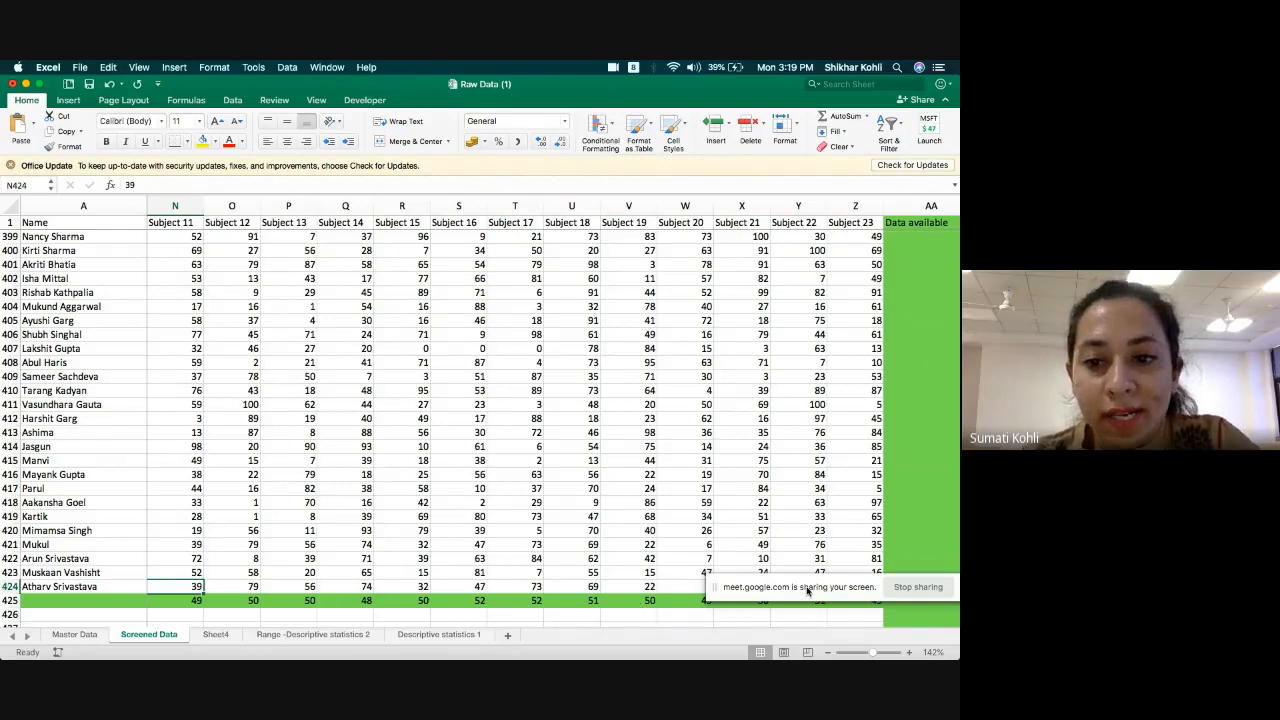
Move the screen-sharing notice off the averages in row 425 and review the averages and nearby records from Subject 23 back to Subject 9.
drag(808, 591, 780, 551)
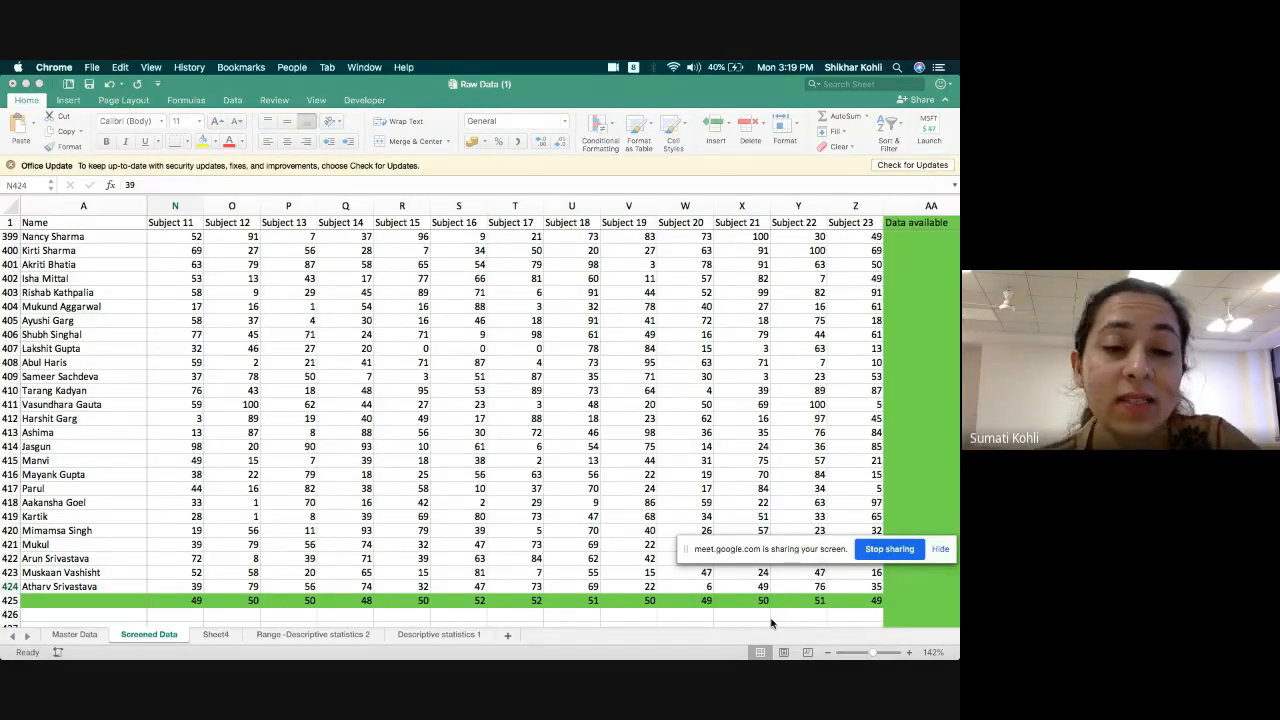
scroll(466, 364, up, 3)
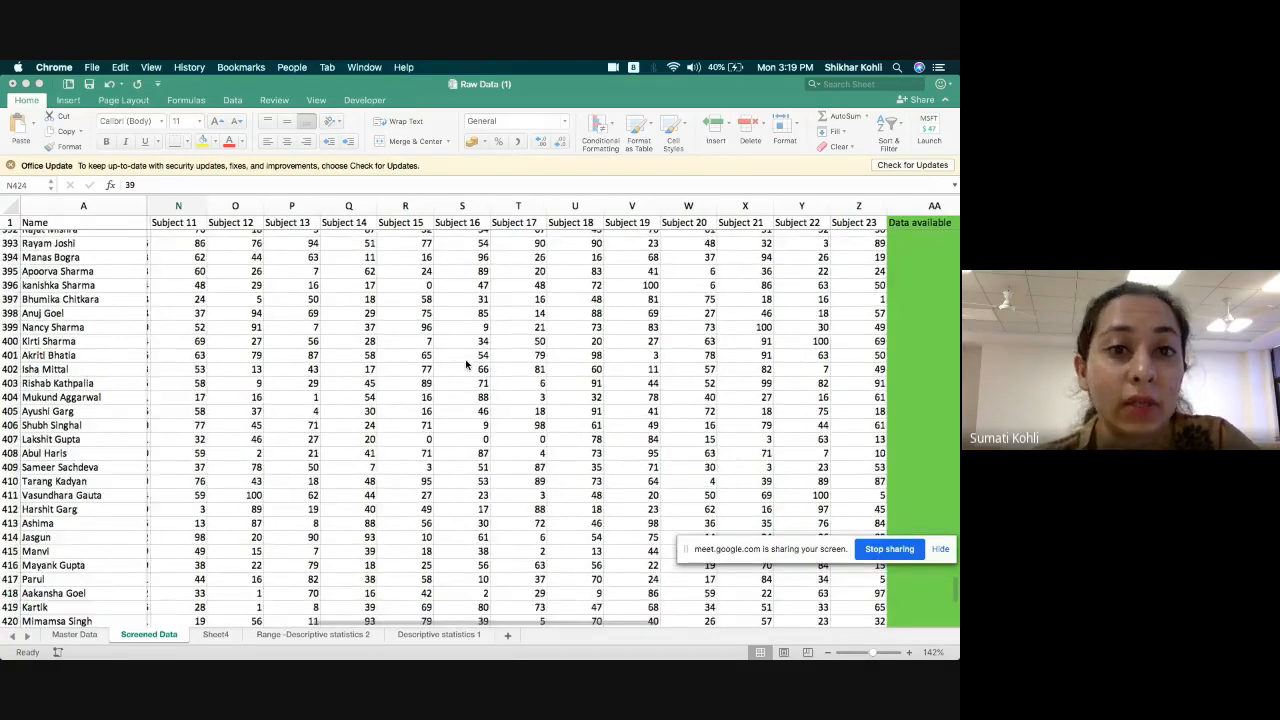
scroll(465, 365, up, 3)
scroll(465, 370, down, 8)
scroll(465, 370, left, 2)
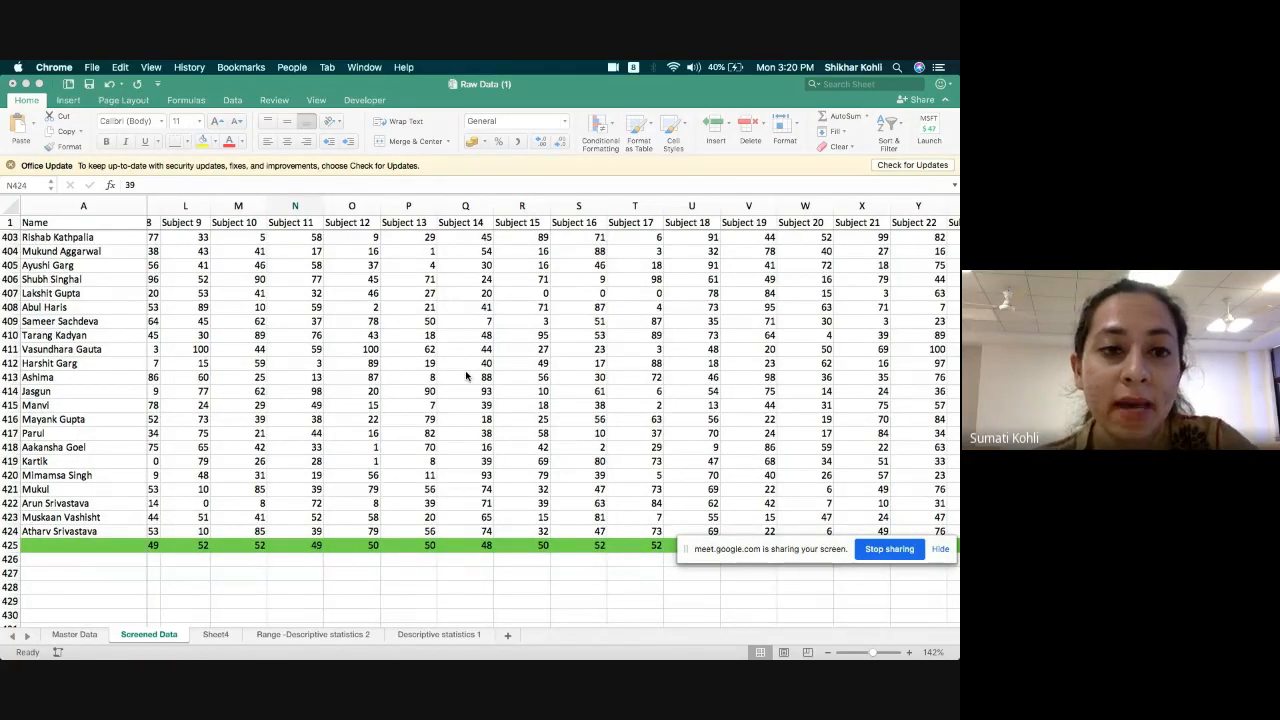
scroll(466, 375, left, 2)
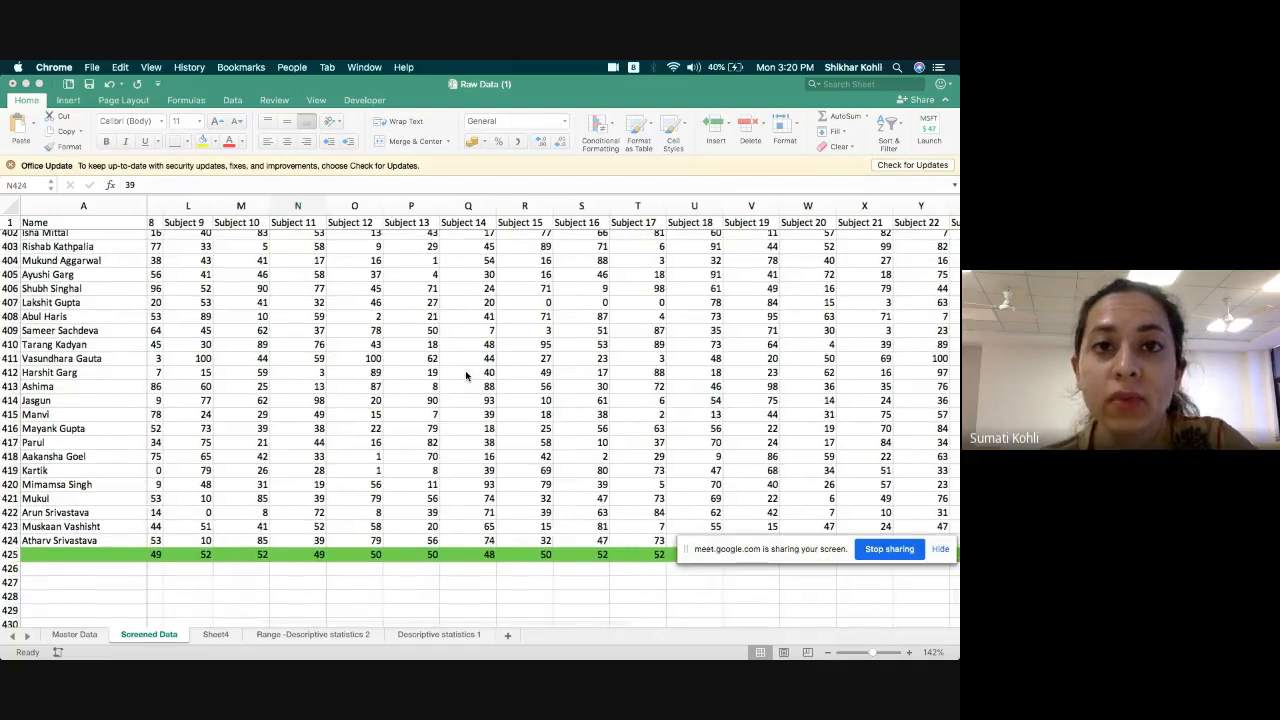
Look back over the student records from row 346 onward and stop sharing the screen in the Google Meet call.
scroll(466, 375, up, 10)
scroll(466, 375, up, 8)
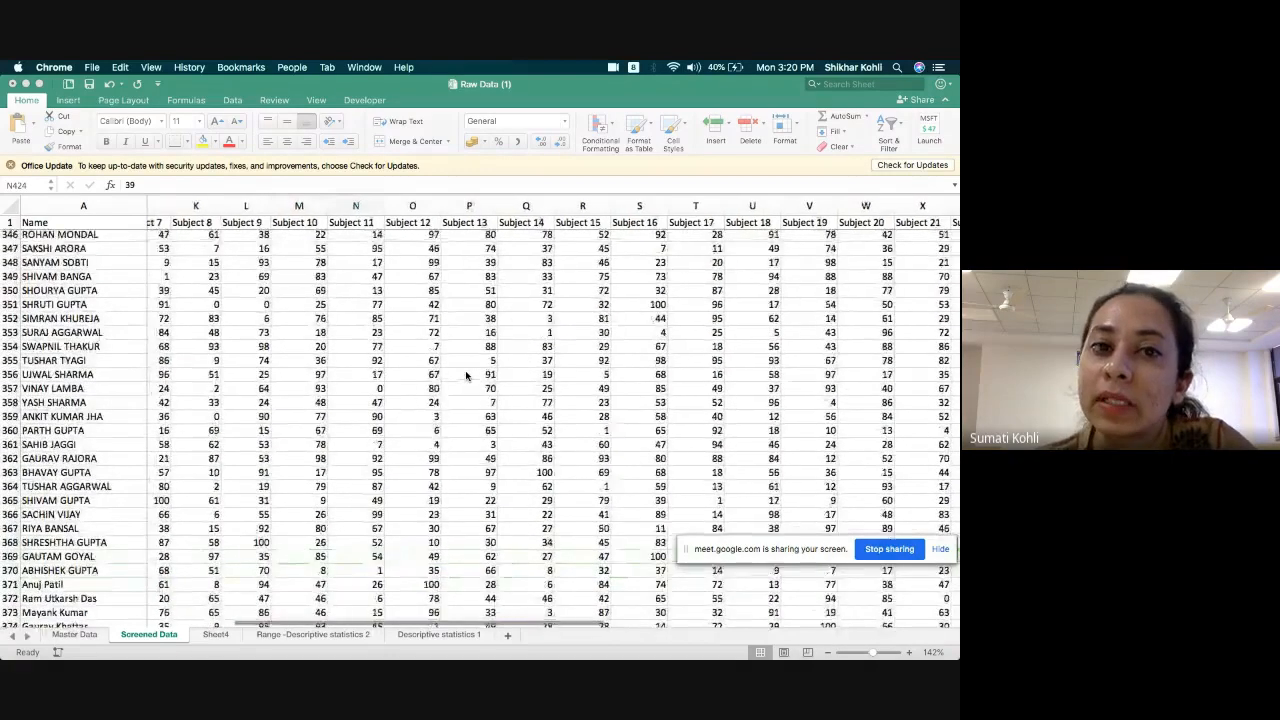
scroll(466, 375, left, 1)
scroll(466, 375, up, 1)
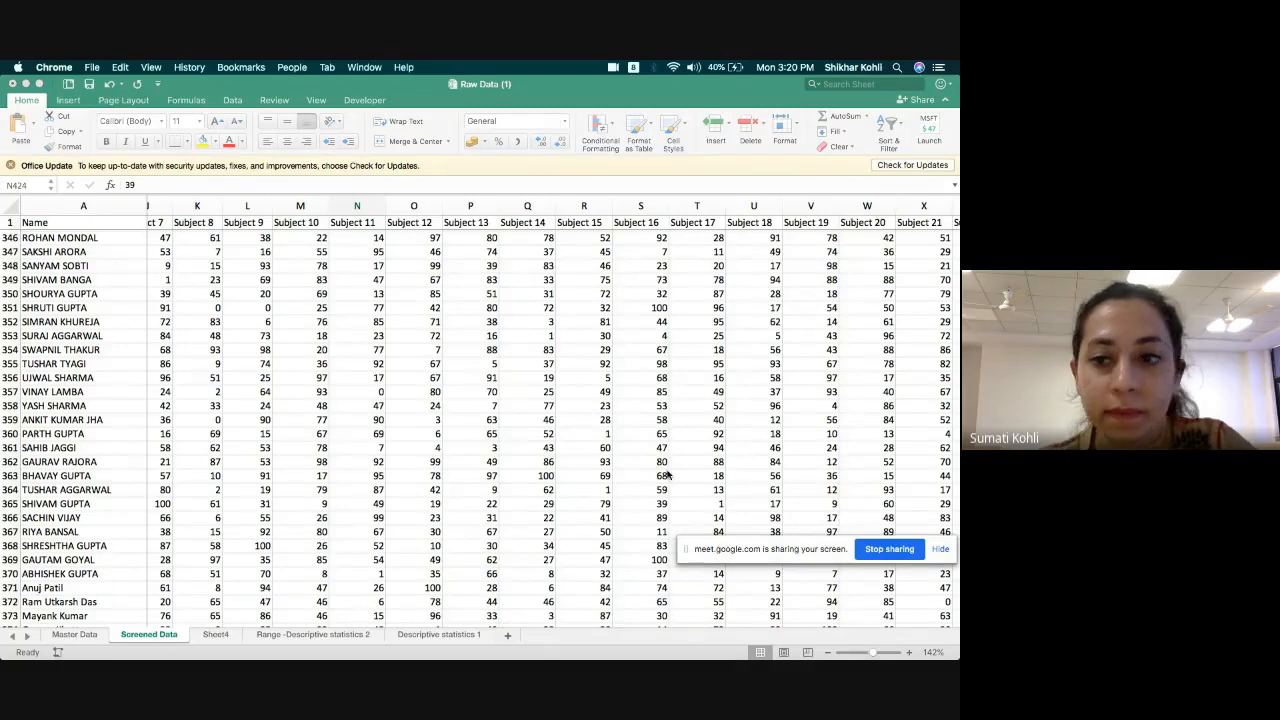
click(895, 549)
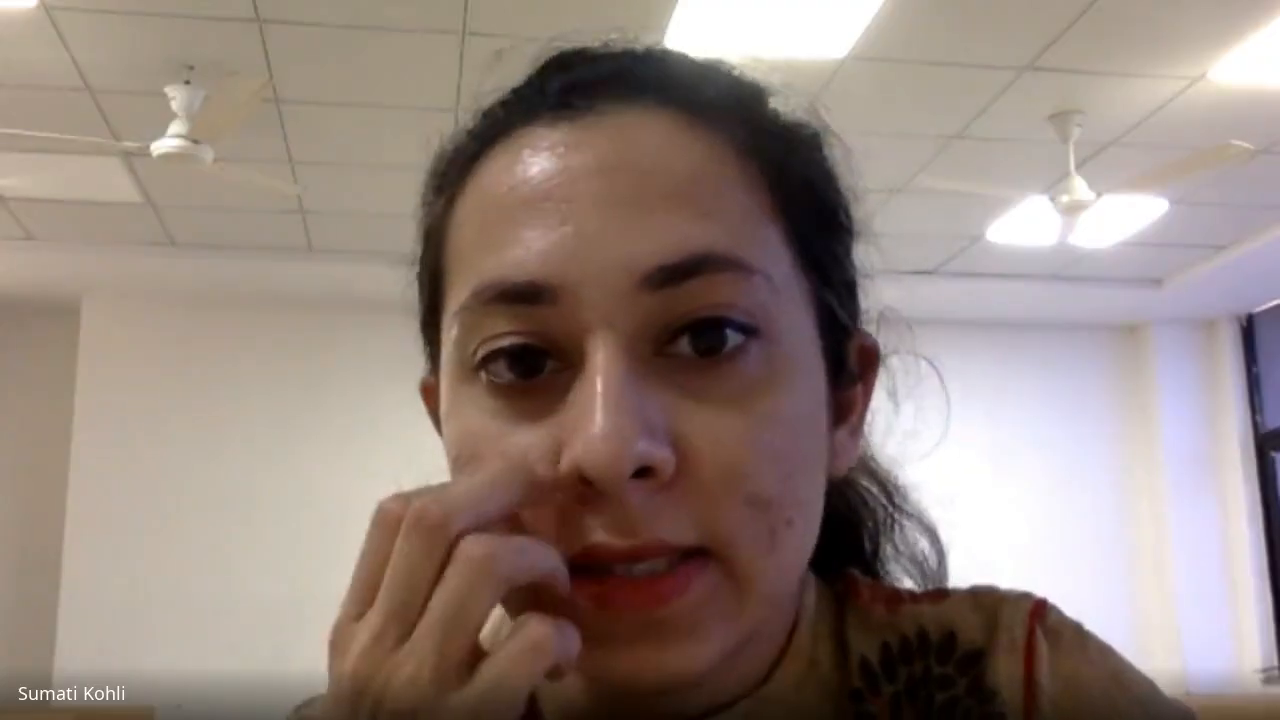
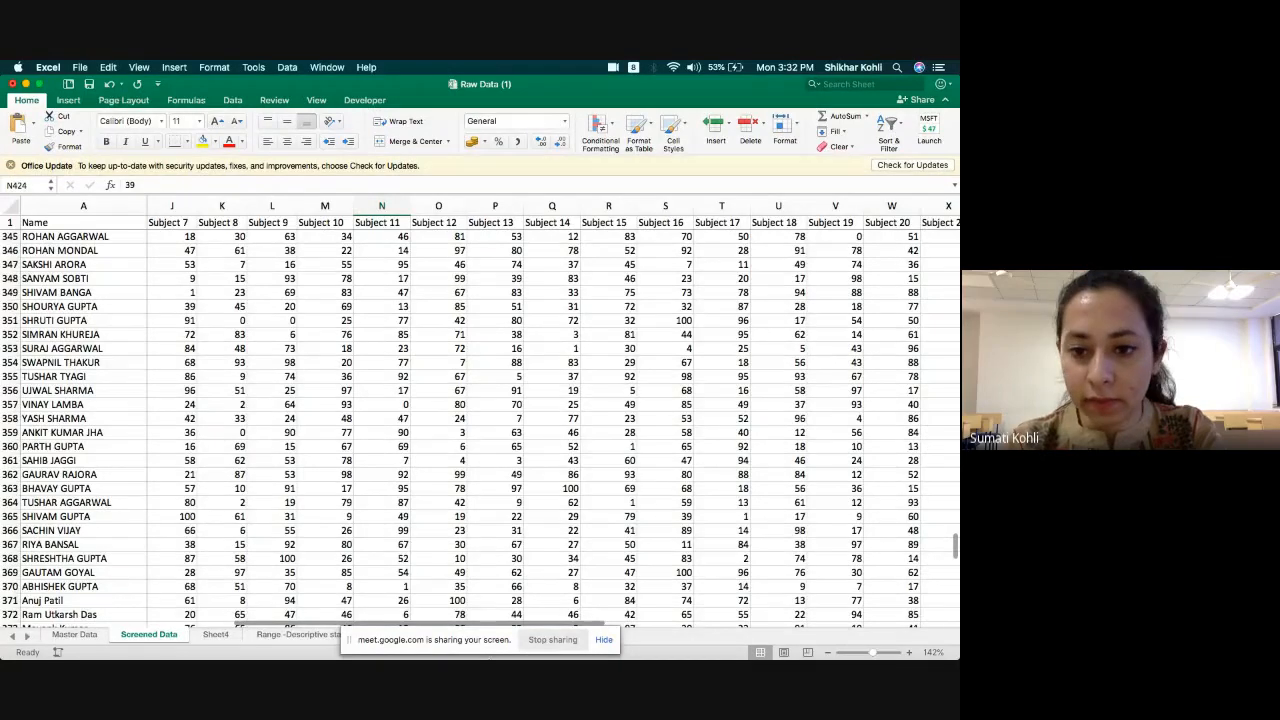
Move the screen-sharing notice off the sheet tabs and switch to the Outliers workbook.
mouse_move(644, 645)
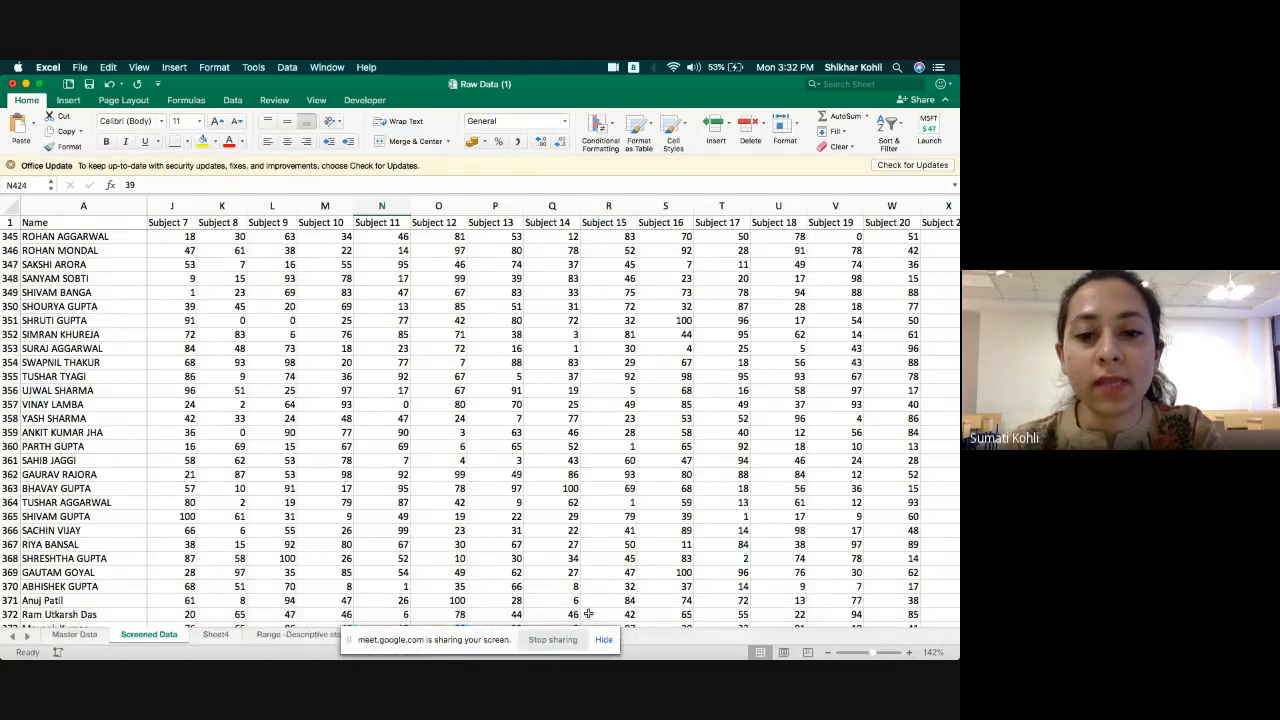
drag(503, 641, 804, 554)
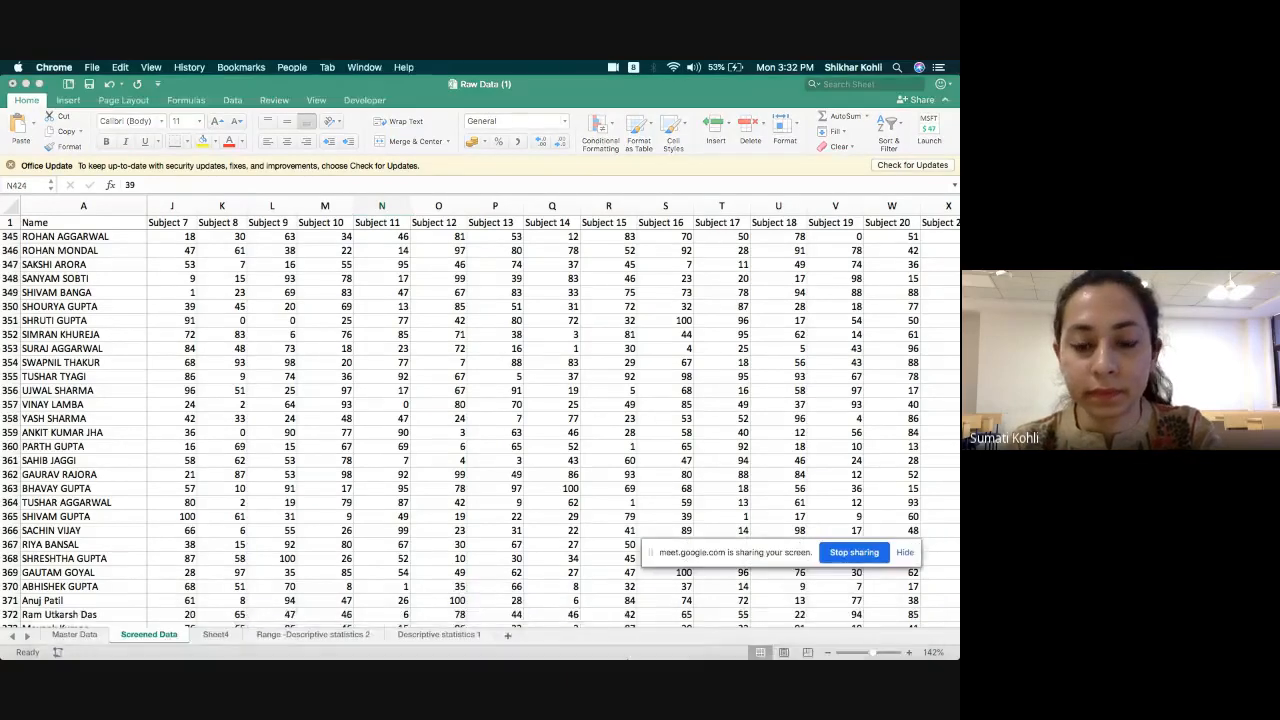
click(551, 634)
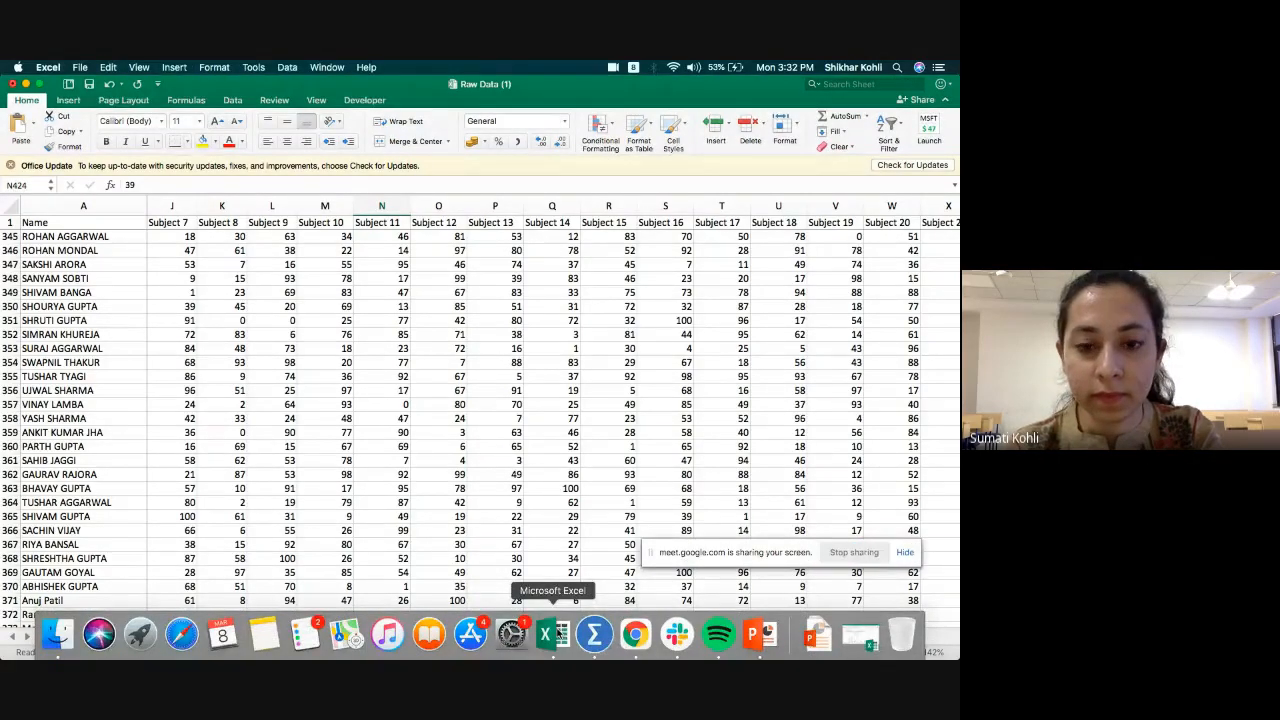
right_click(547, 634)
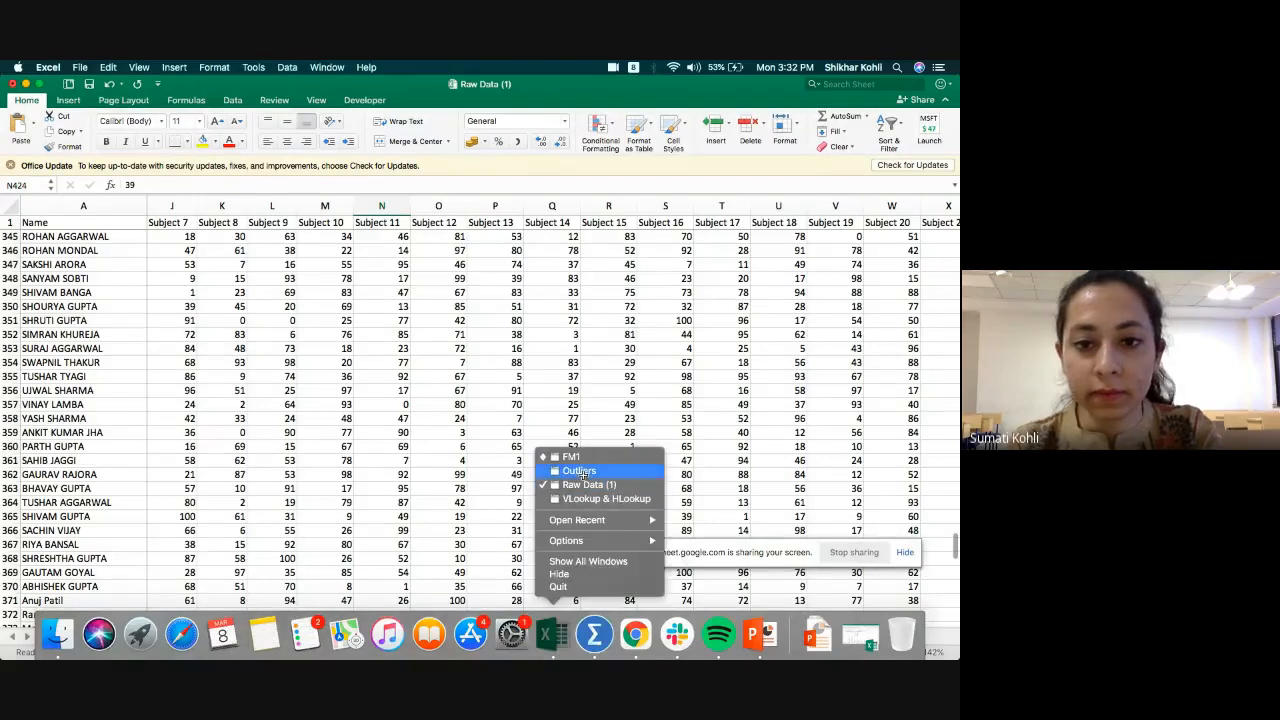
click(579, 471)
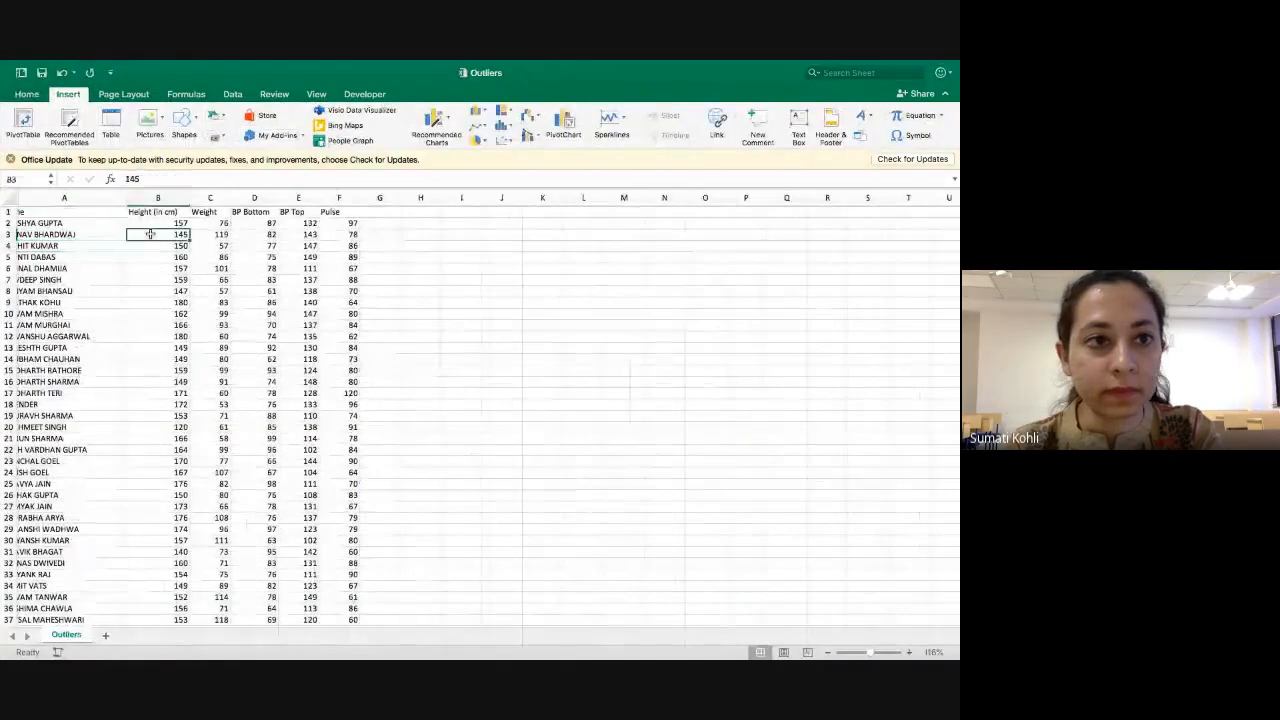
Enlarge the sheet, check the Name column down to its last records and return to the header in A1.
scroll(170, 268, left, 1)
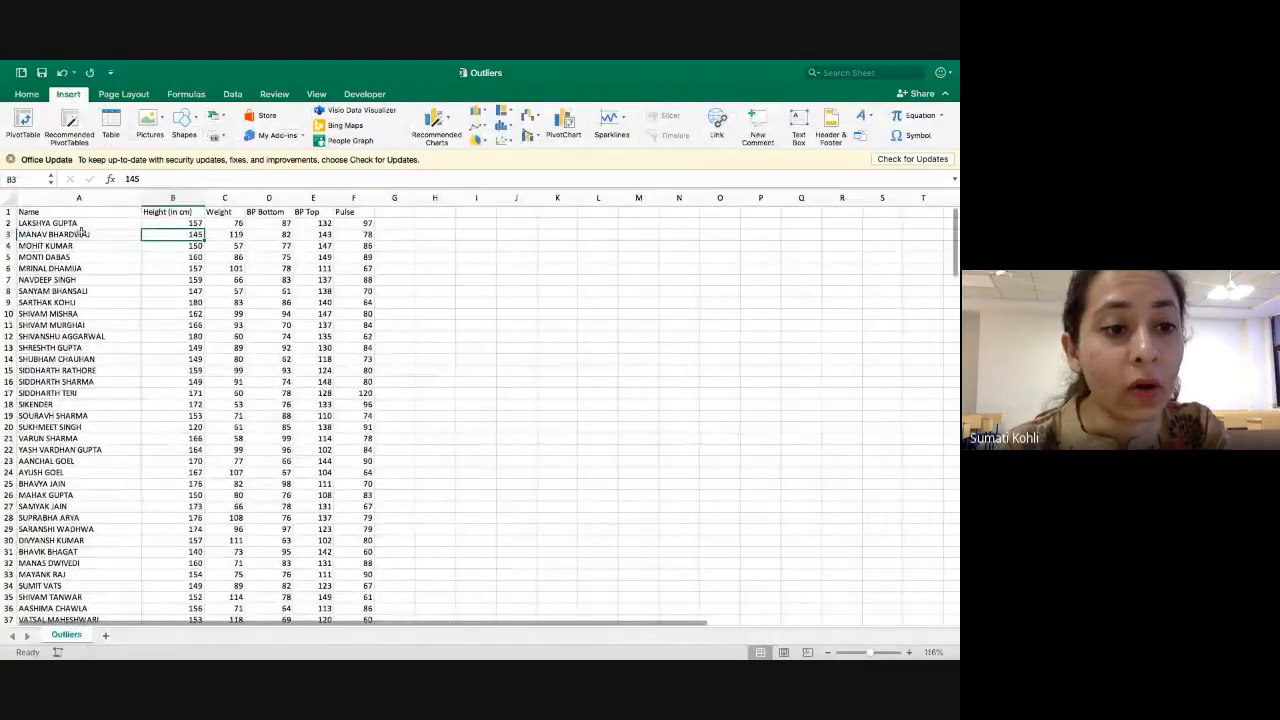
scroll(256, 321, up, 2)
scroll(256, 321, up, 2)
scroll(256, 321, up, 3)
scroll(256, 321, left, 3)
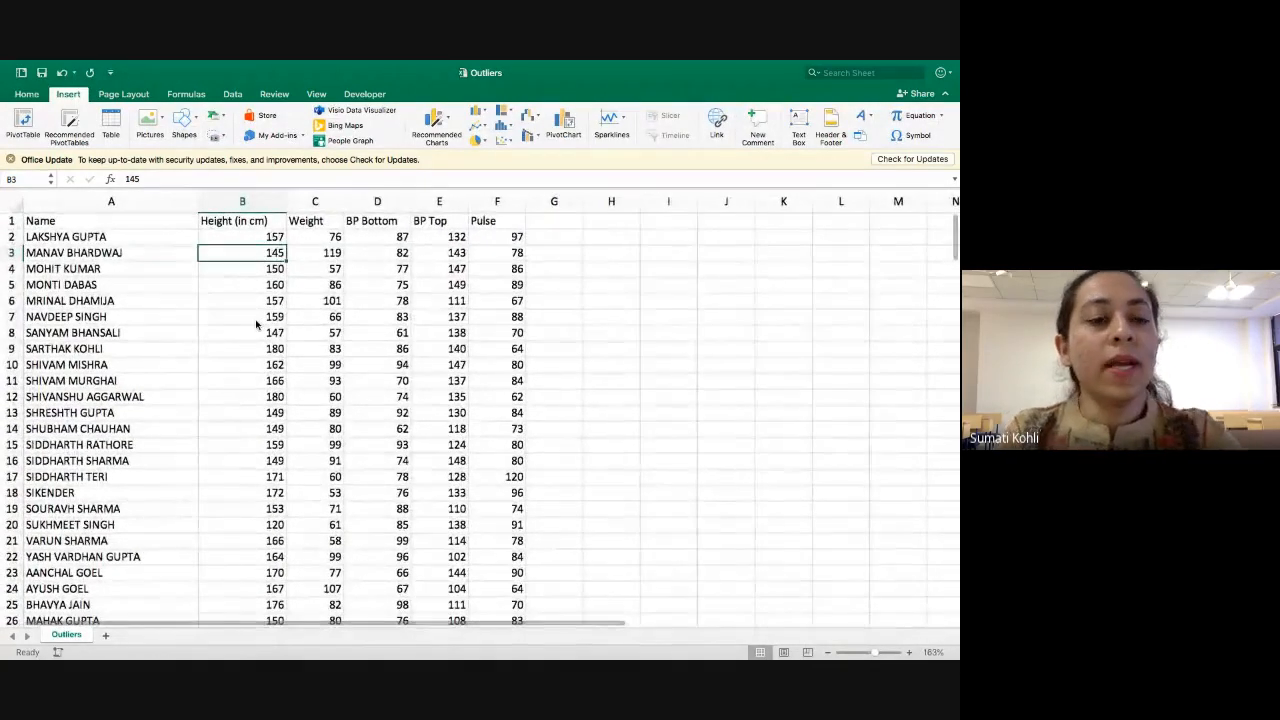
scroll(256, 324, up, 2)
scroll(310, 321, up, 2)
scroll(310, 321, left, 2)
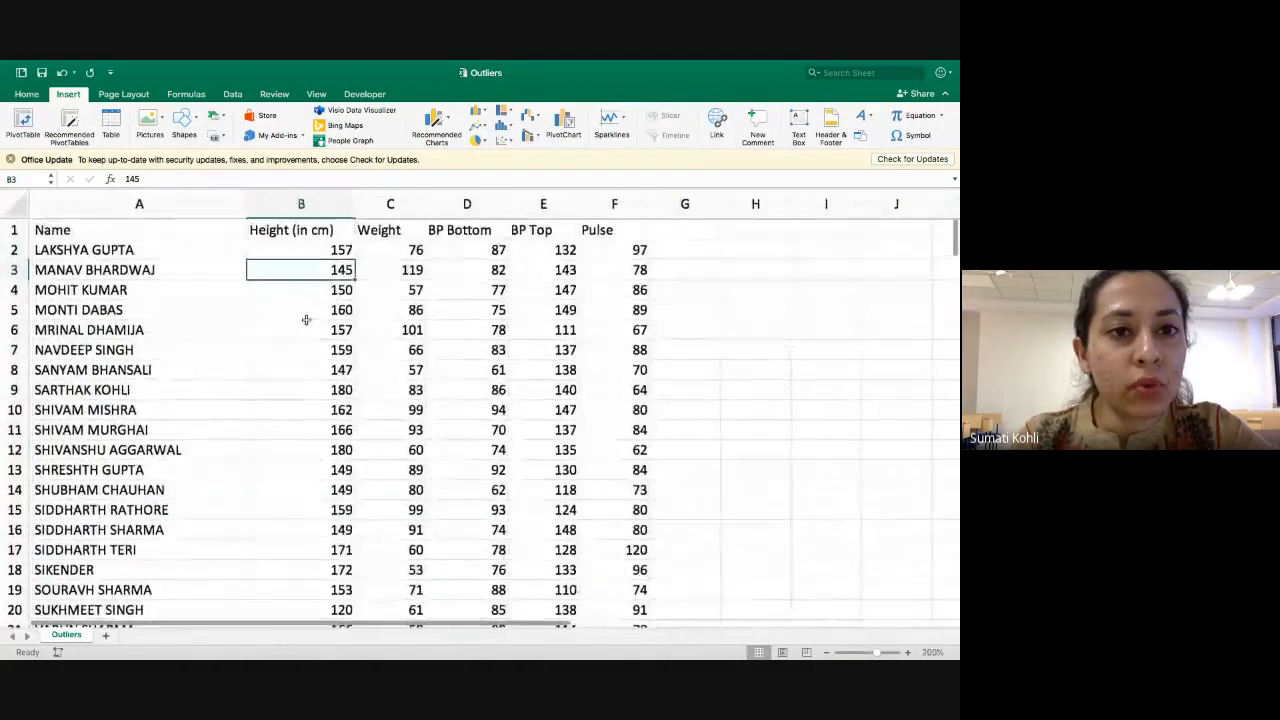
click(105, 253)
key(Down)
key(ctrl+Down)
key(Down)
key(Up)
key(Up)
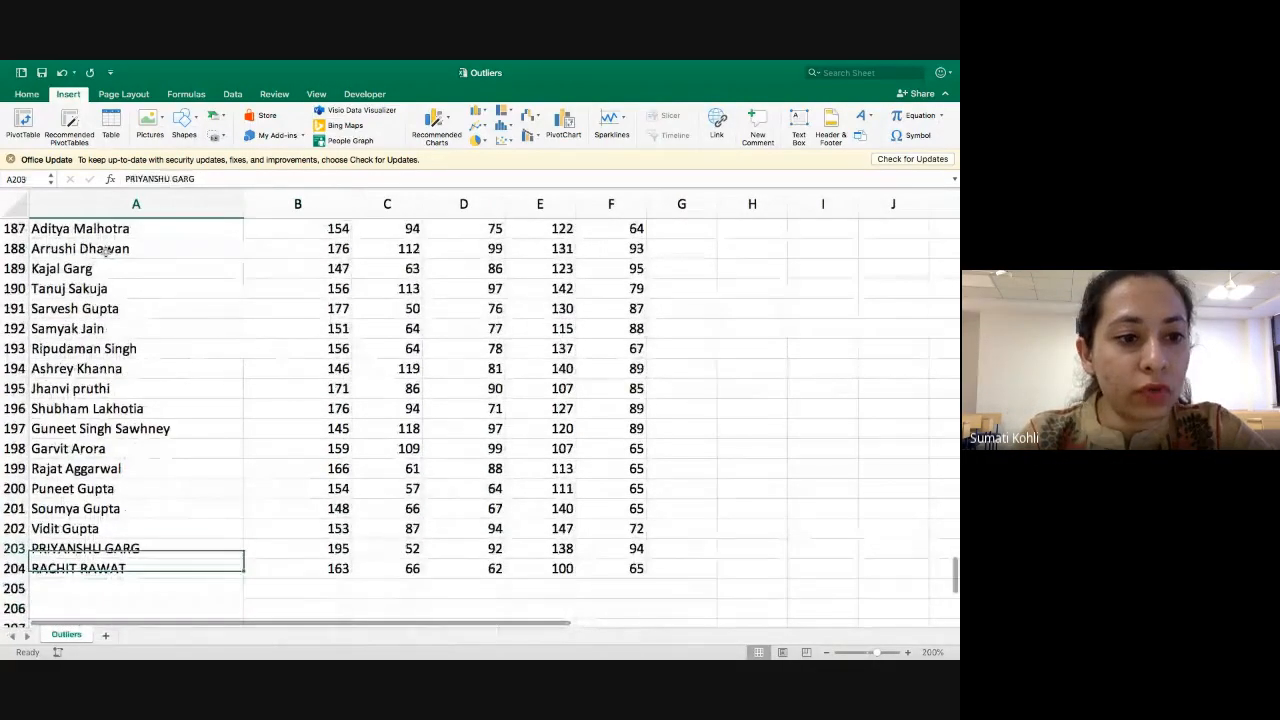
key(Down)
key(ctrl+Up)
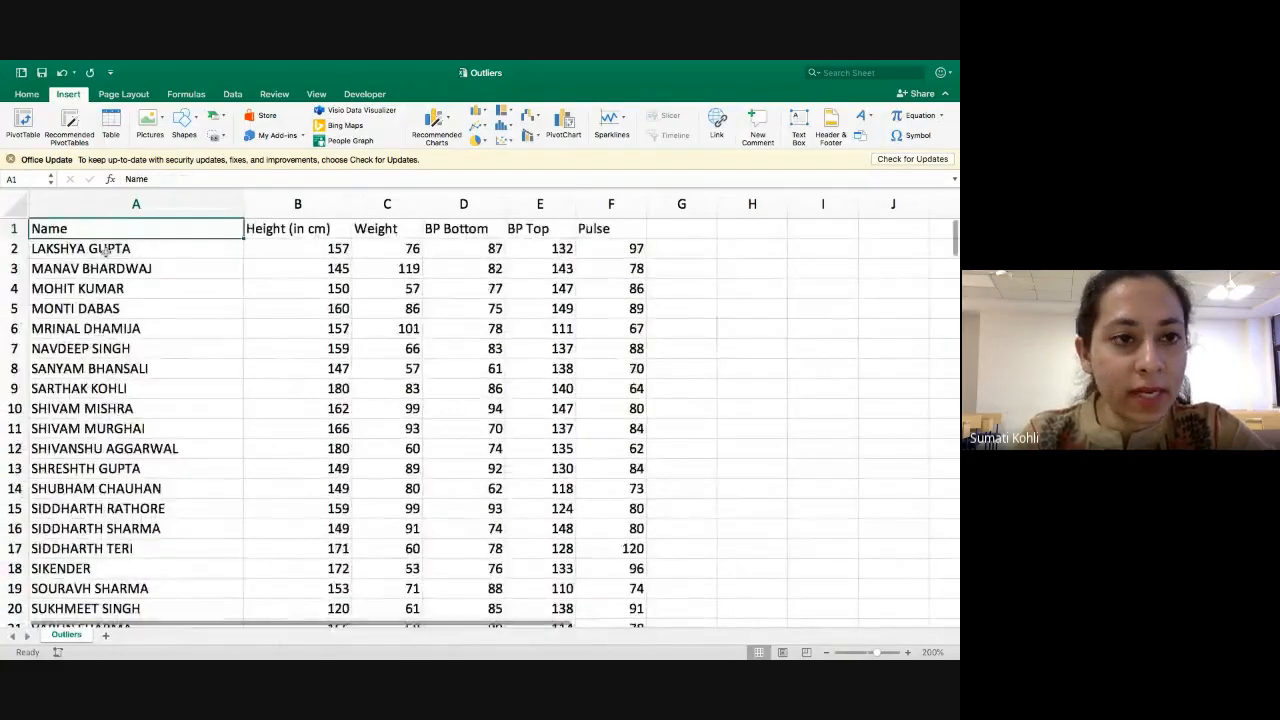
Go across the headers from Height (in cm) to Pulse and back to Name, and select the whole Height (in cm) column.
key(Right)
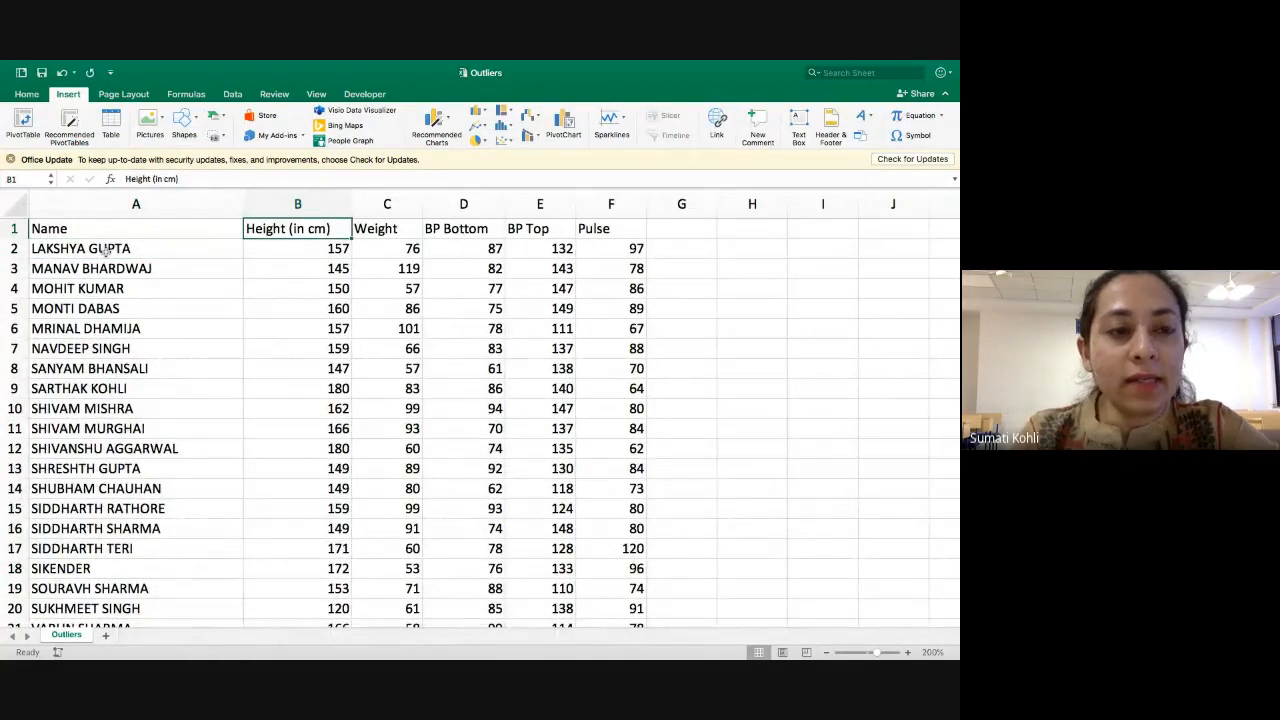
key(Right)
key(Right)
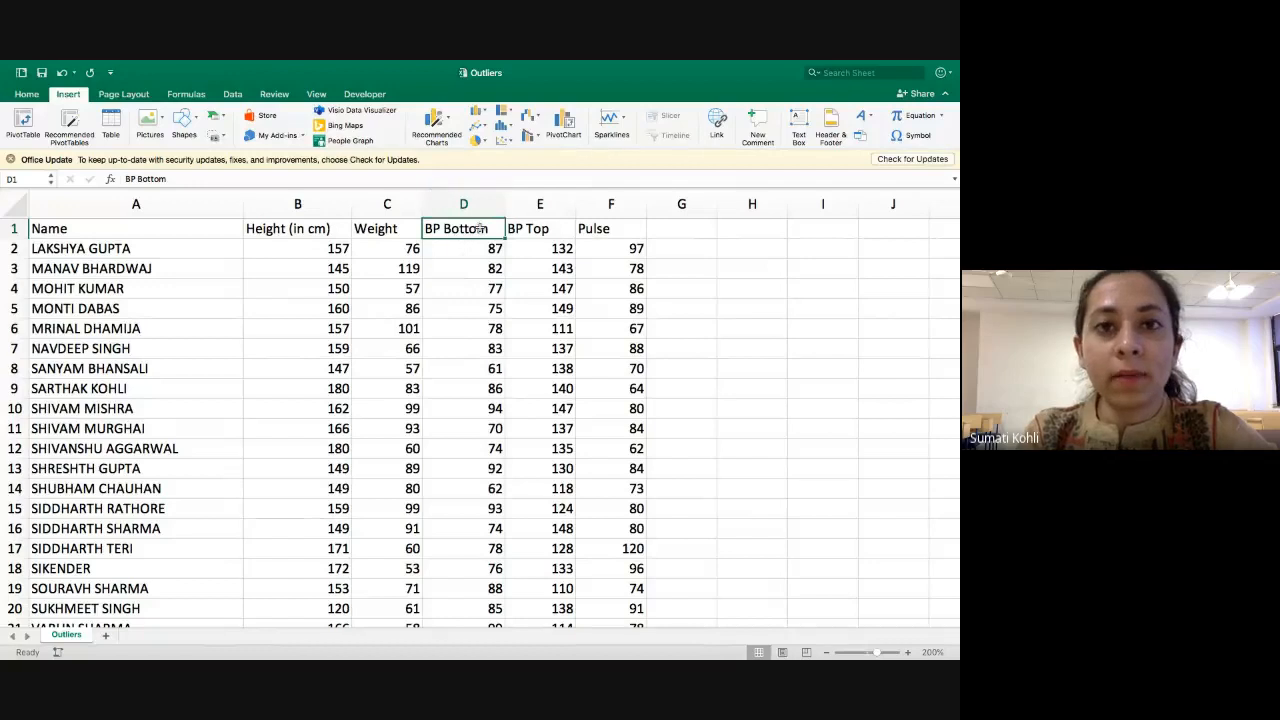
click(598, 229)
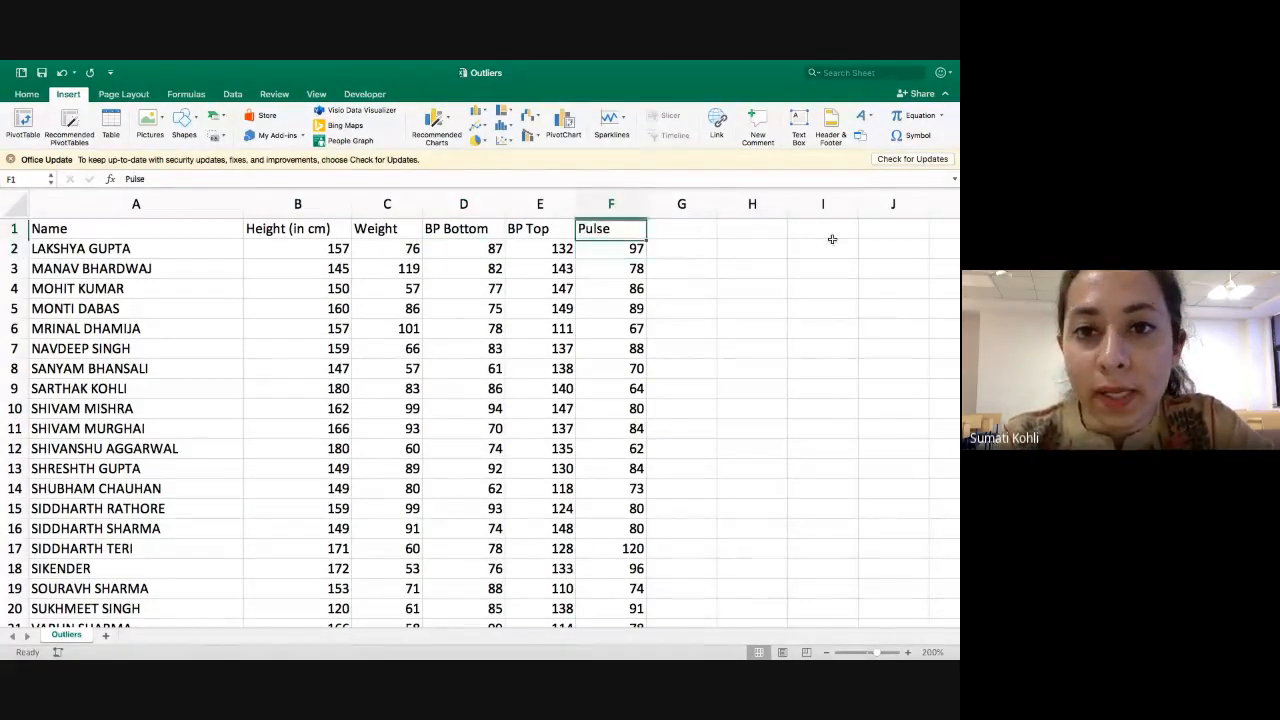
key(Left)
key(Left)
key(Left)
key(Left)
key(Left)
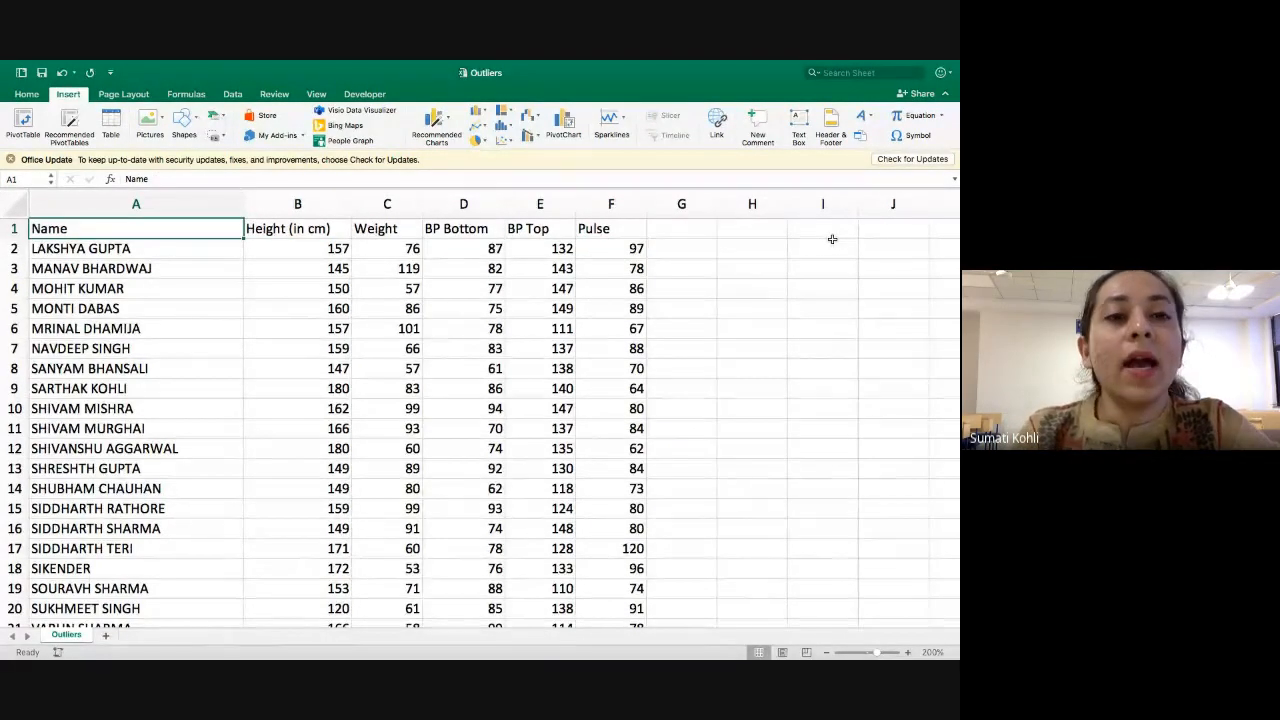
key(Right)
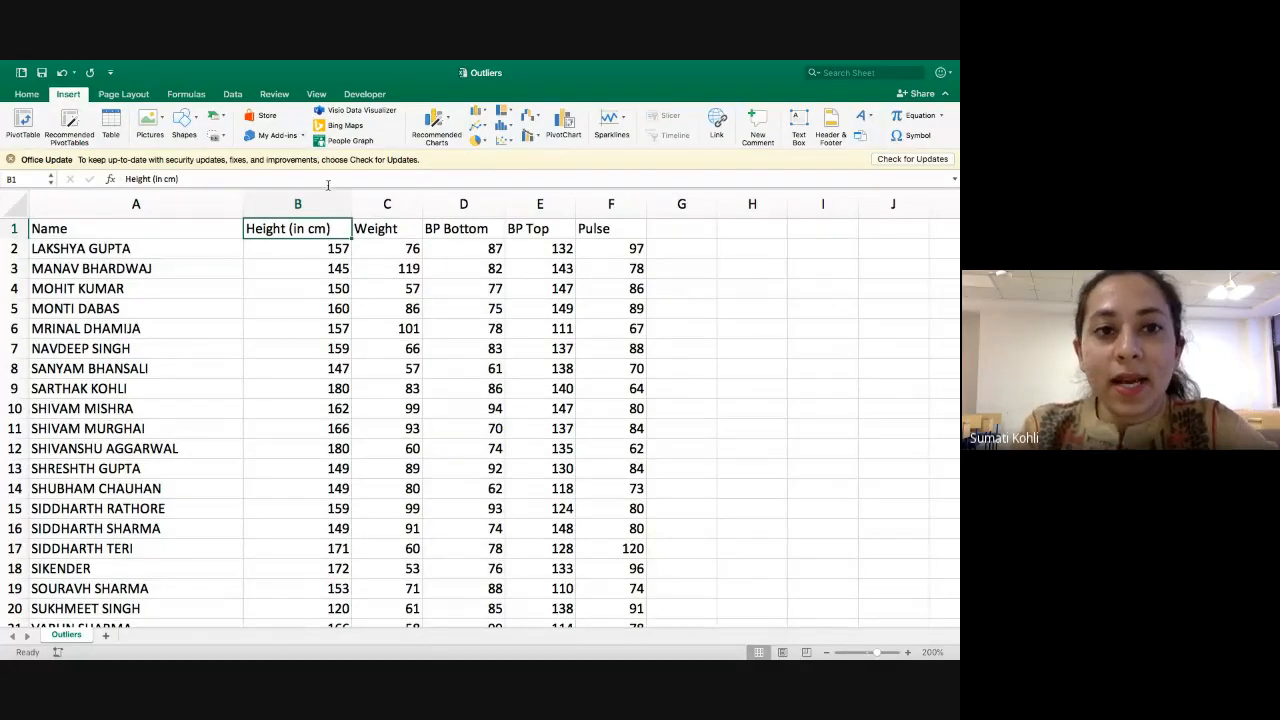
key(ctrl+space)
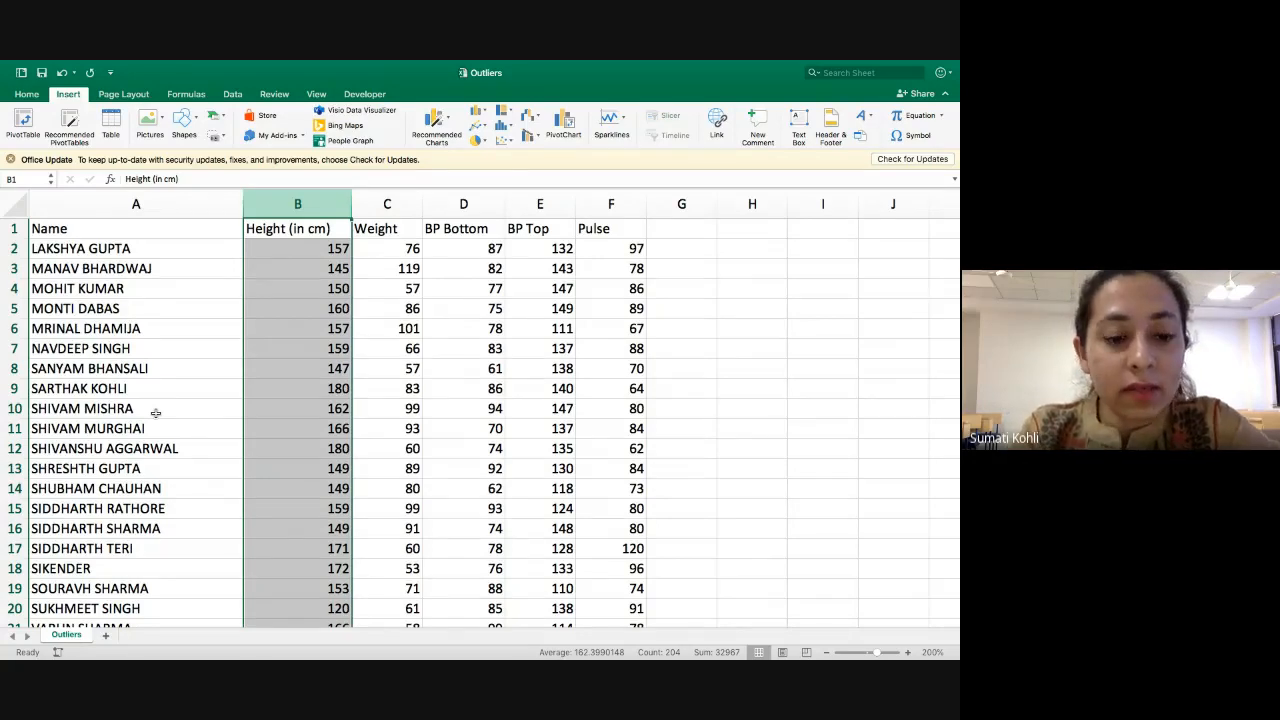
Switch to PowerPoint to read the "How to identify Outliers?" slide, and return to the Outliers workbook in Excel.
key(super+Tab)
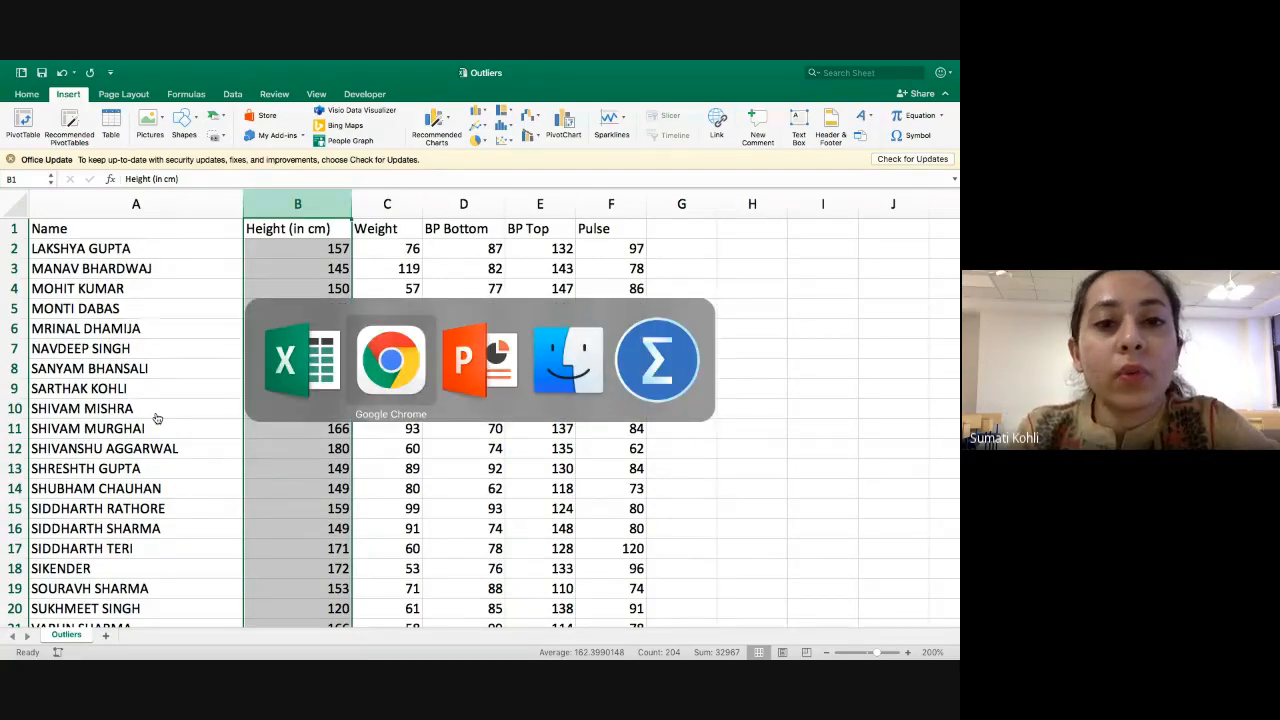
key(Right)
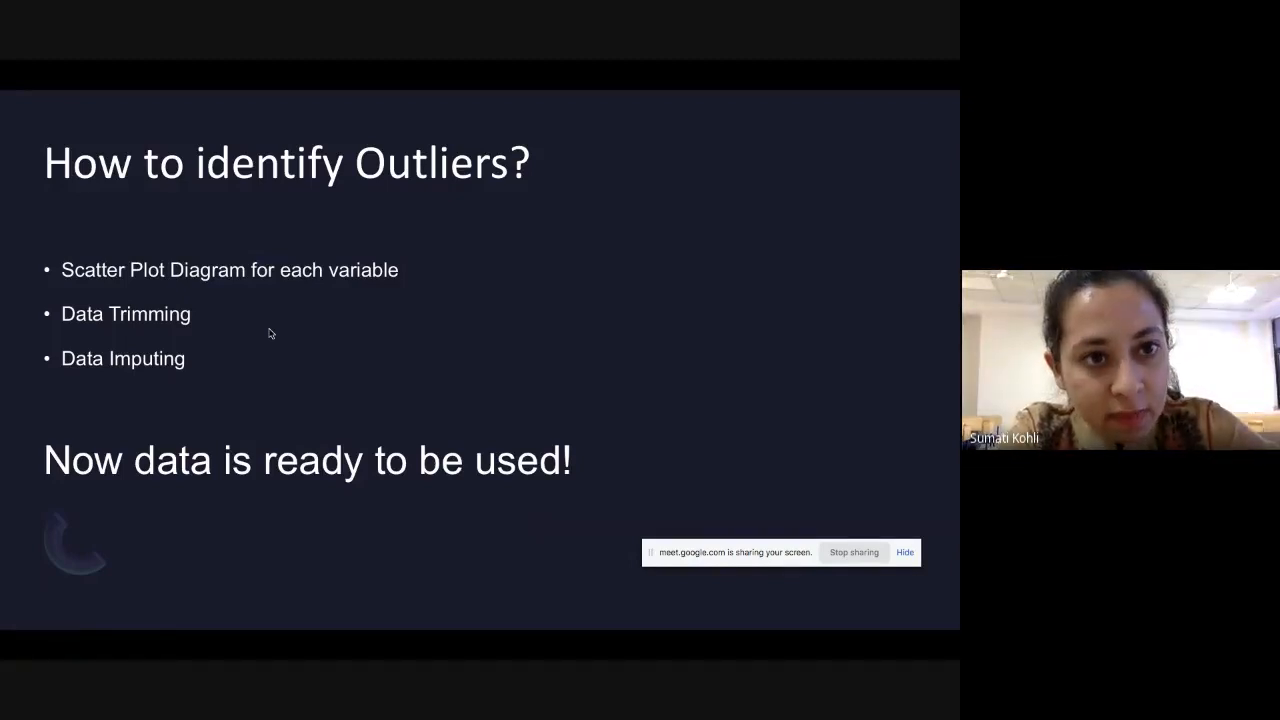
key(super+Tab)
key(super+Tab)
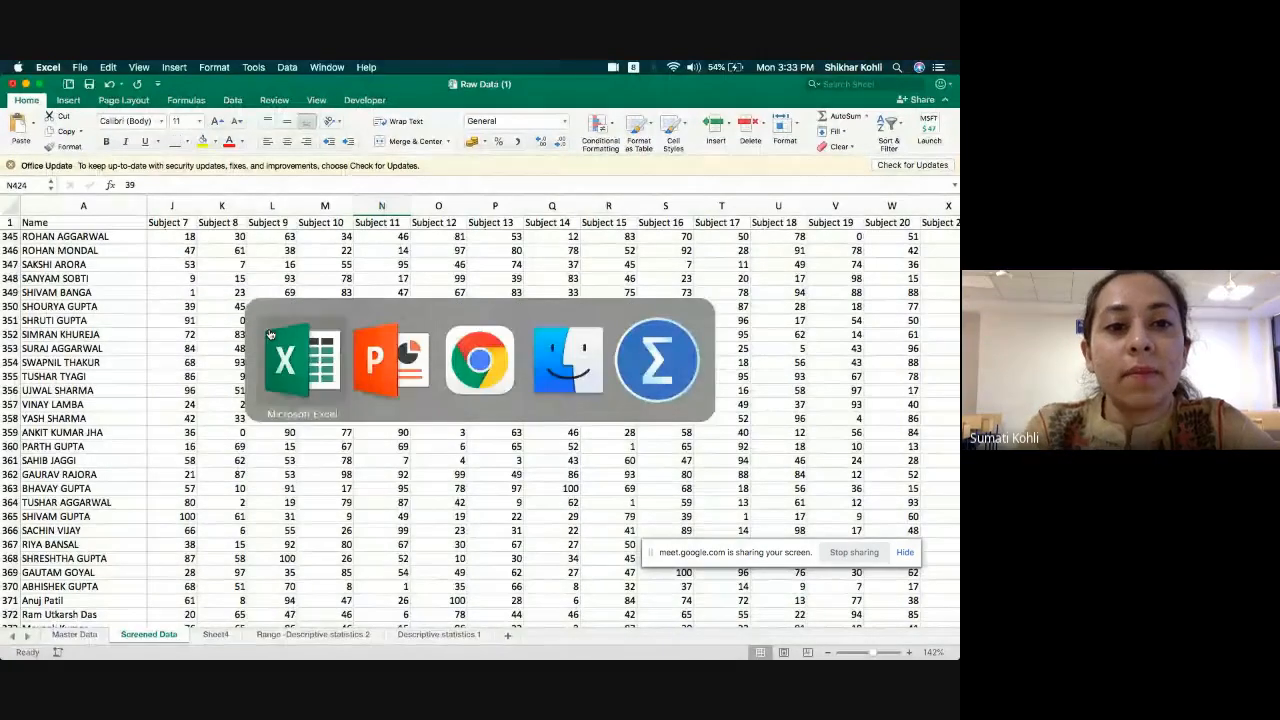
key(ctrl+Left)
key(ctrl+Right)
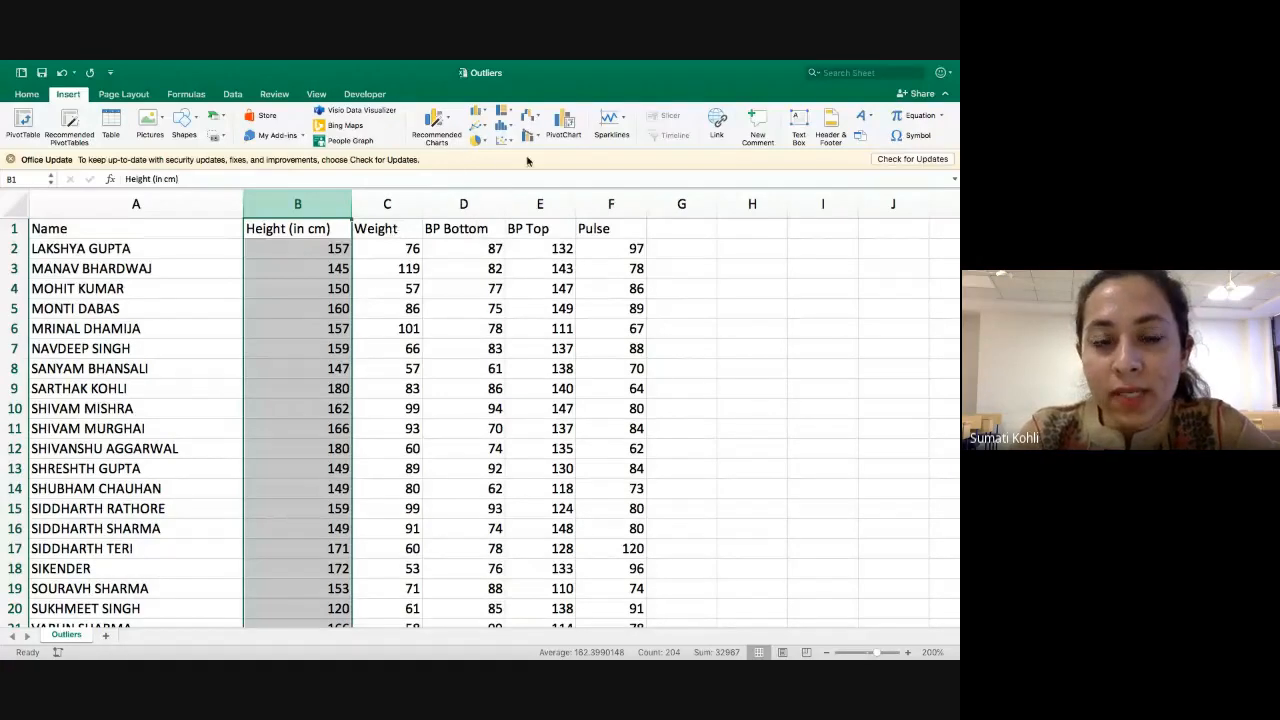
Insert a markers-only scatter chart of the whole Height (in cm) column.
click(28, 96)
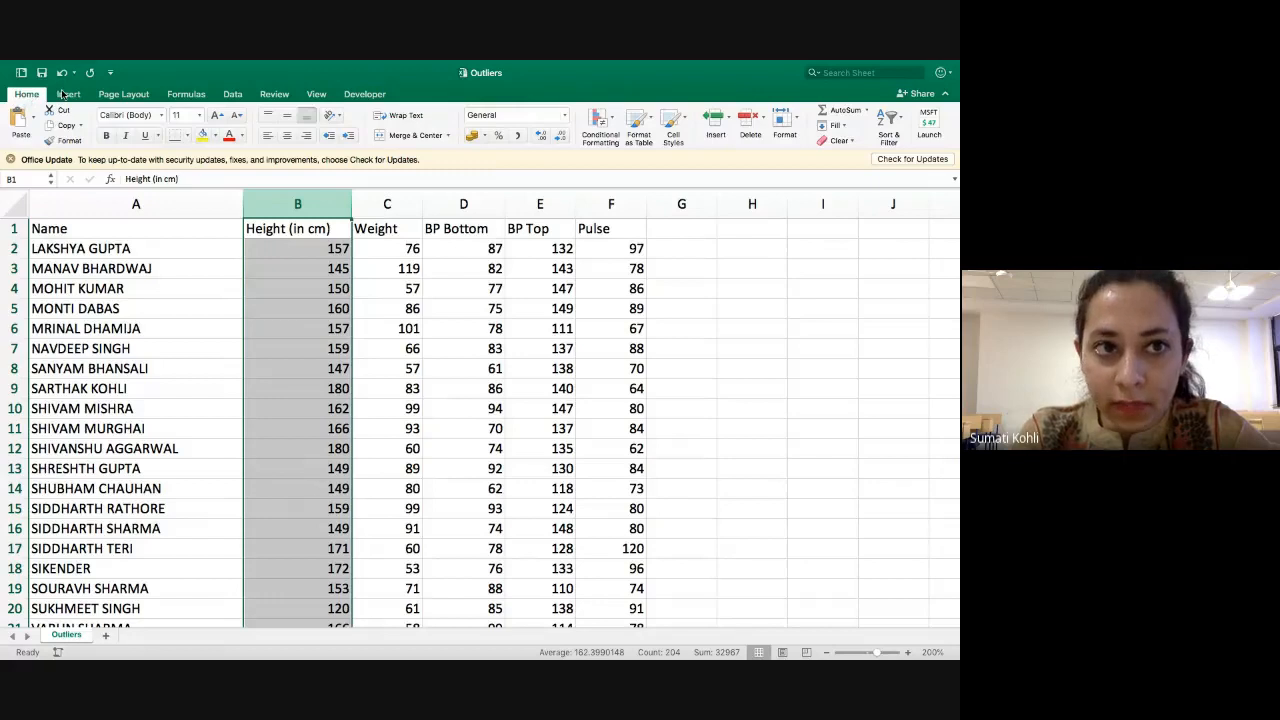
click(70, 95)
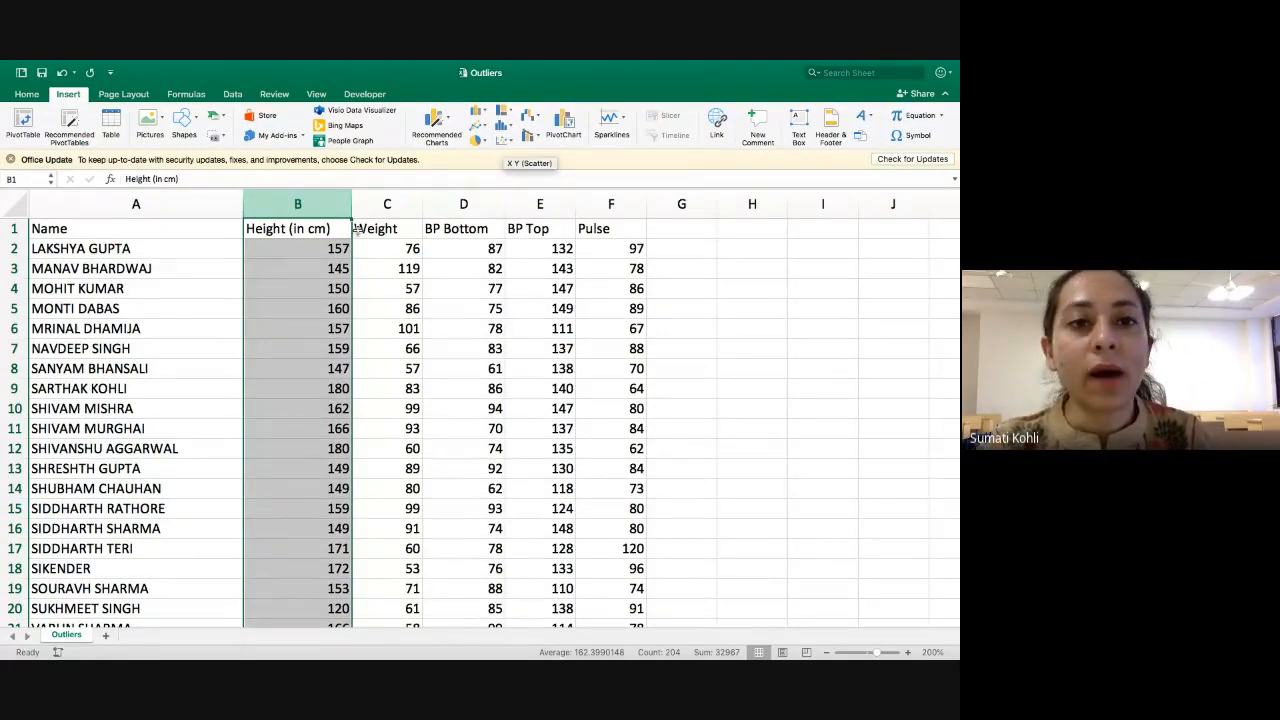
click(463, 248)
click(303, 203)
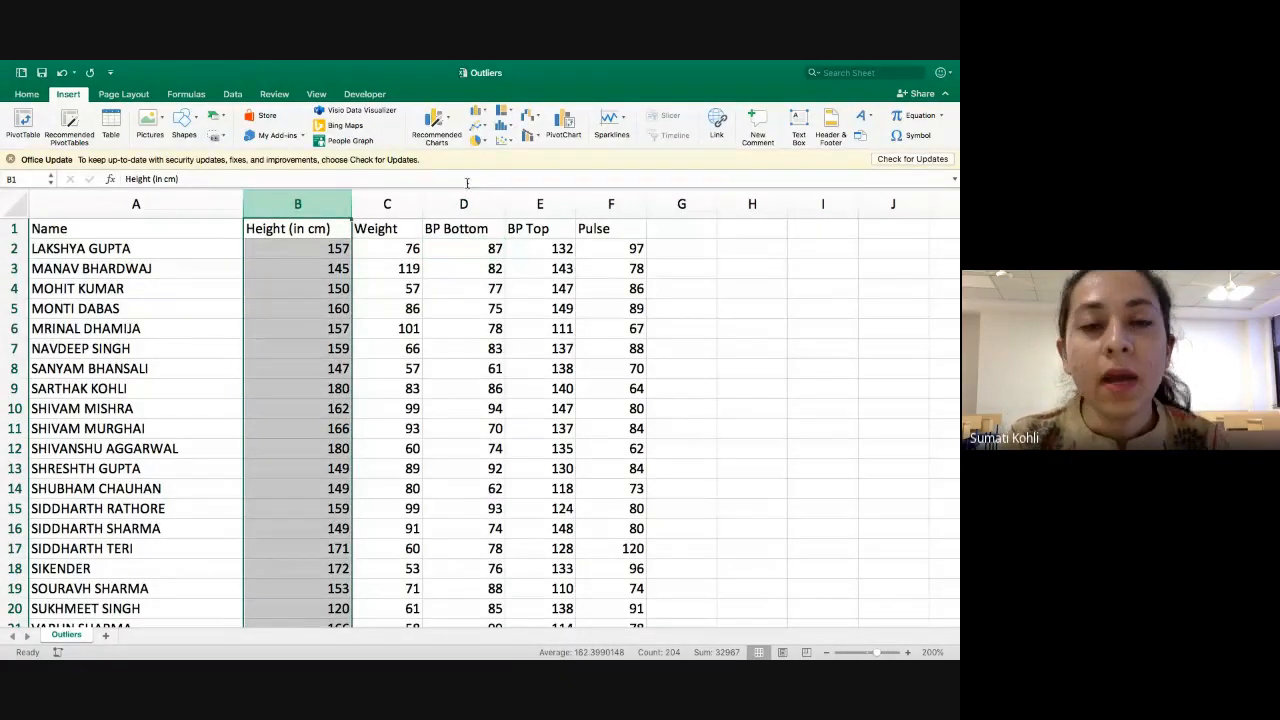
click(505, 141)
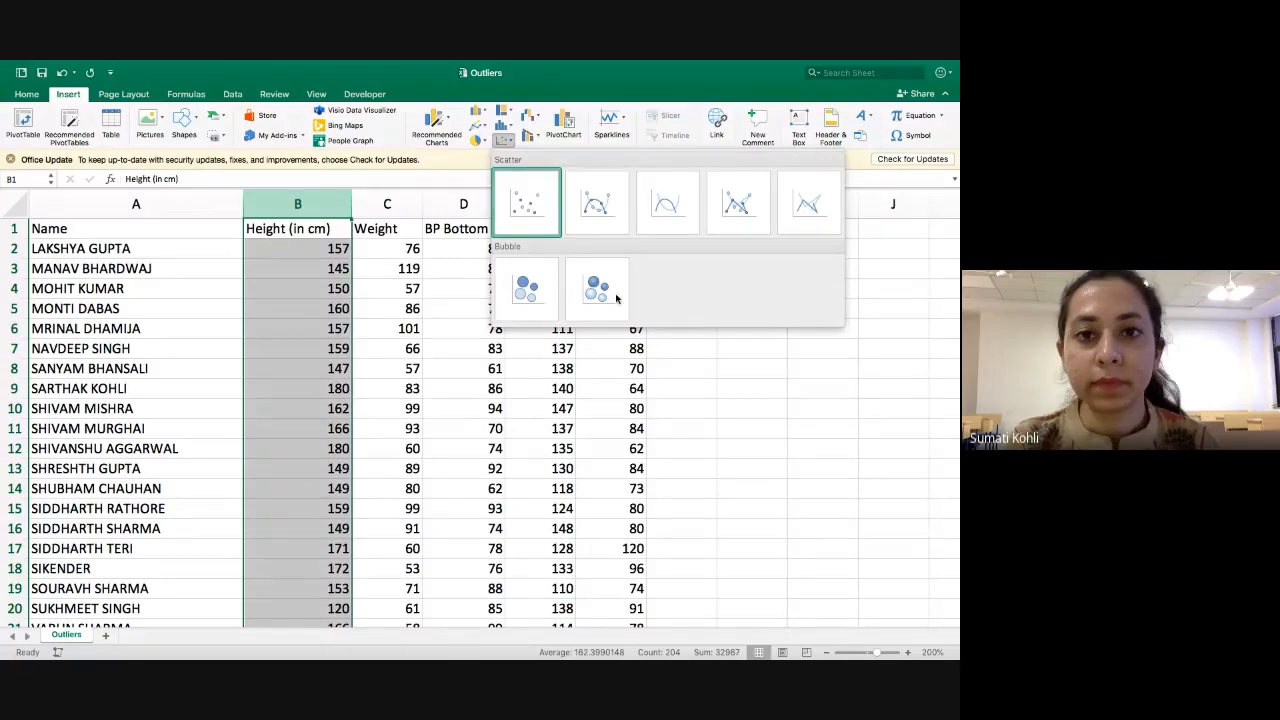
click(540, 222)
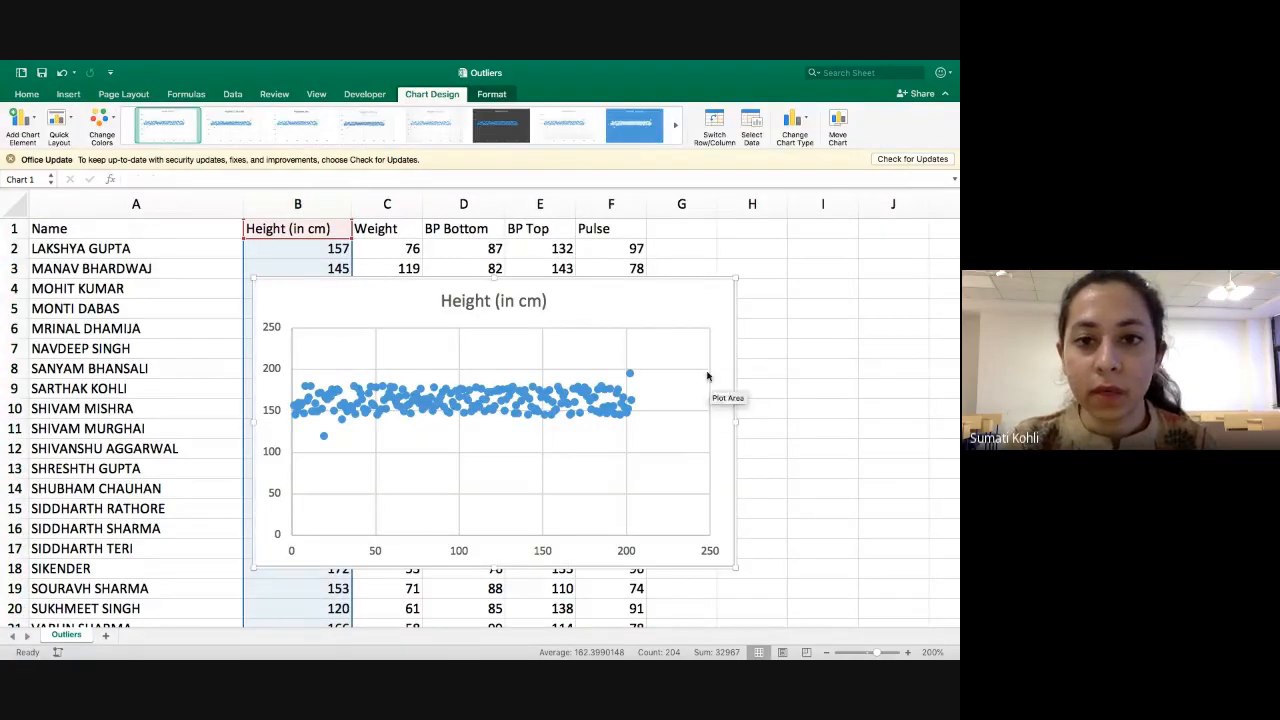
Move the height scatter chart clear of the Height (in cm) column and reduce its size slightly.
drag(733, 370, 920, 380)
scroll(338, 426, down, 1)
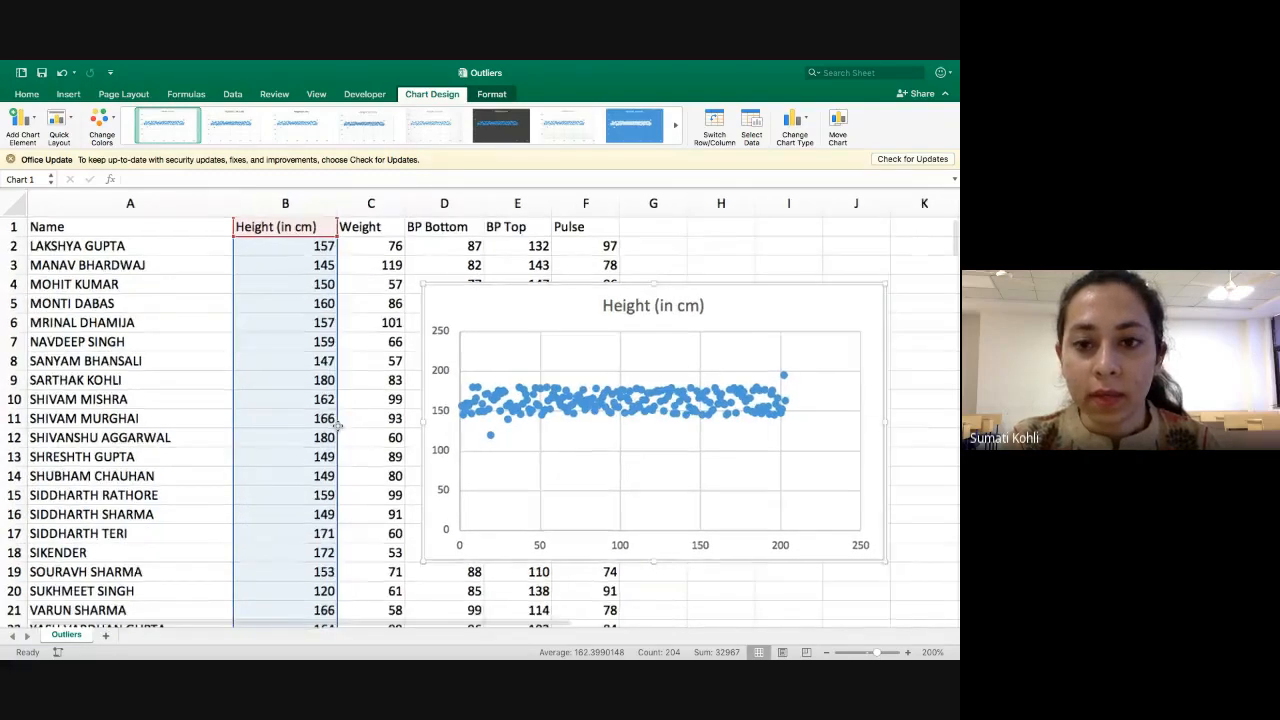
click(396, 457)
click(879, 566)
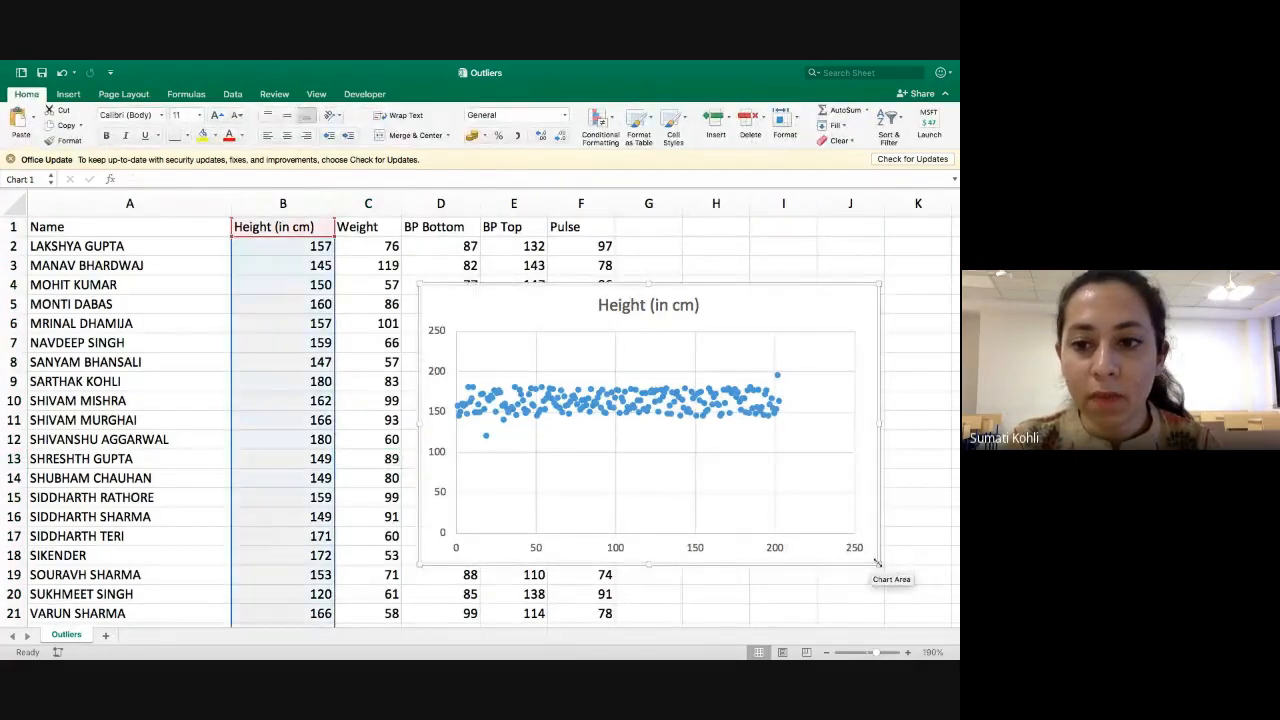
drag(879, 566, 836, 510)
scroll(662, 520, down, 1)
scroll(662, 520, up, 2)
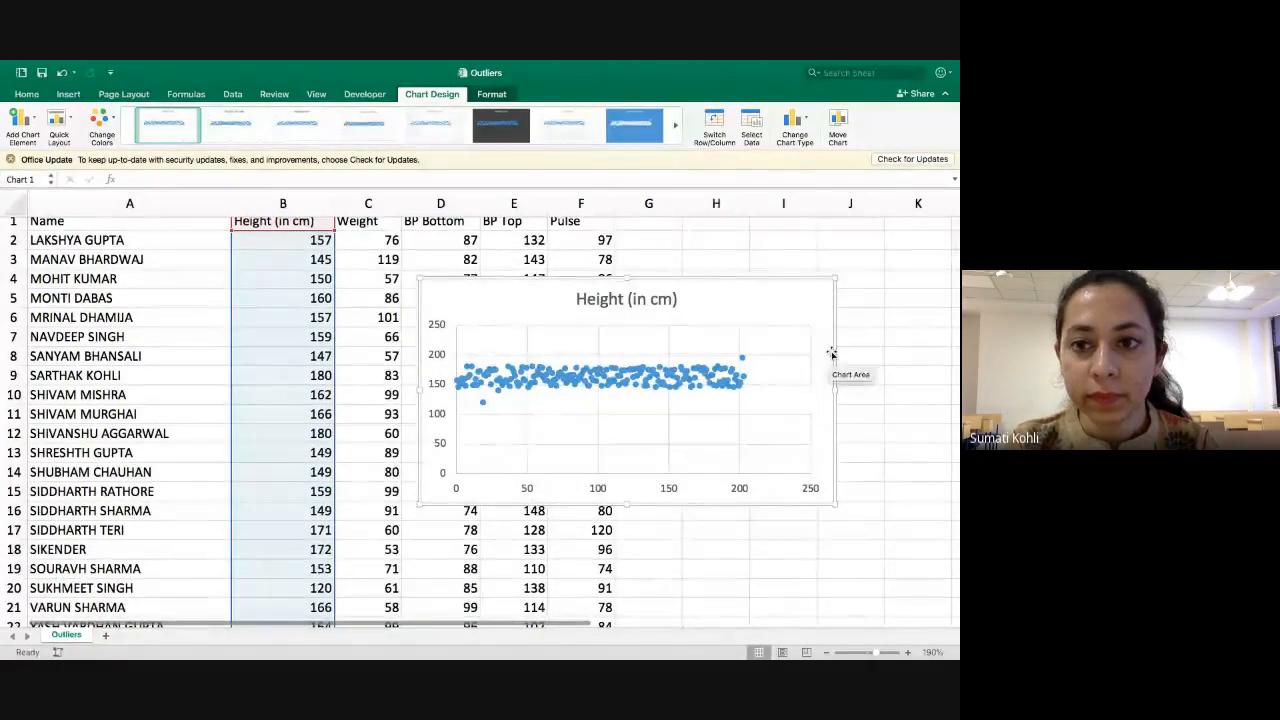
Place the height scatter chart beside the data table, starting near H1 and spanning about columns H to M.
drag(833, 351, 178, 315)
scroll(366, 306, left, 10)
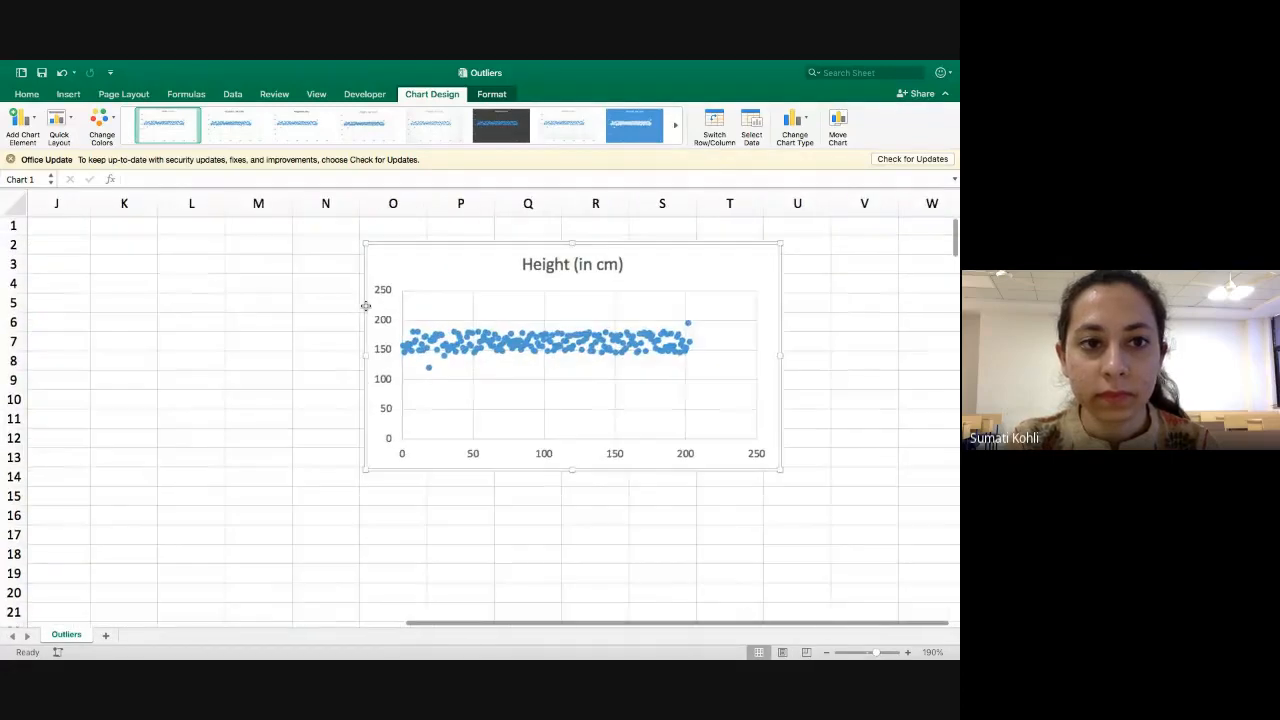
drag(663, 249, 311, 228)
scroll(310, 227, left, 3)
drag(563, 229, 437, 232)
scroll(484, 323, left, 3)
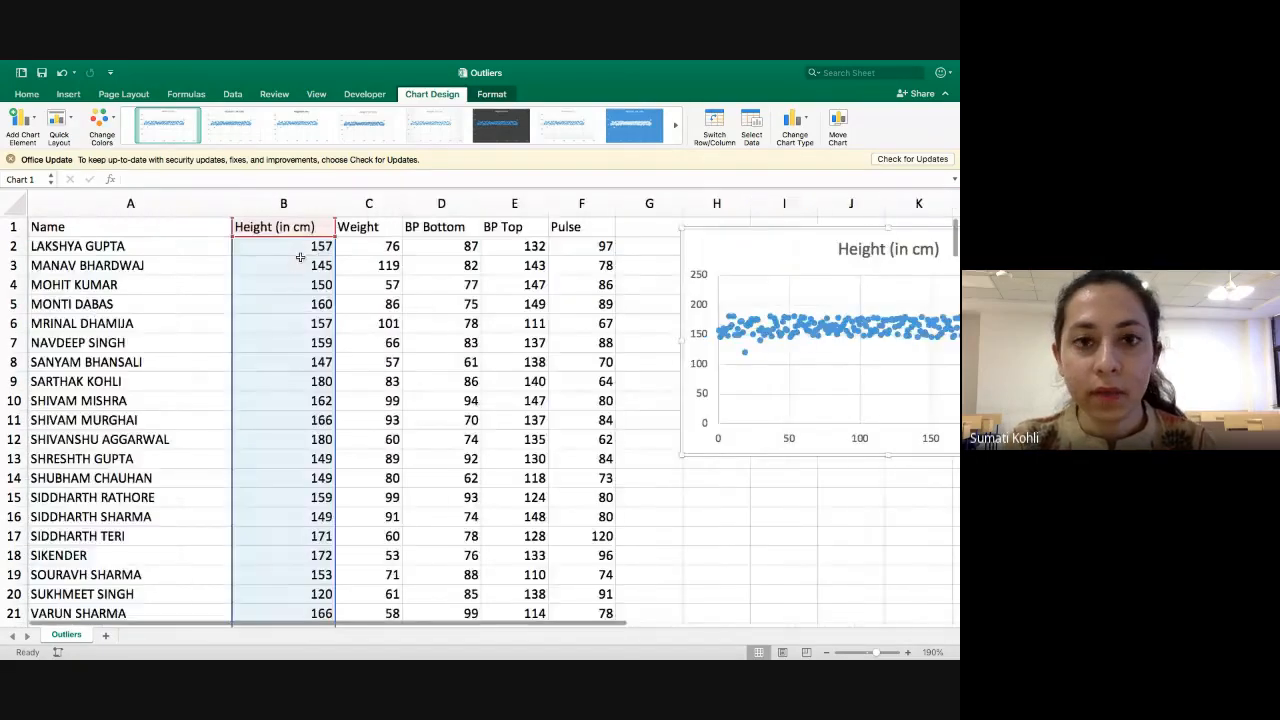
scroll(568, 466, down, 3)
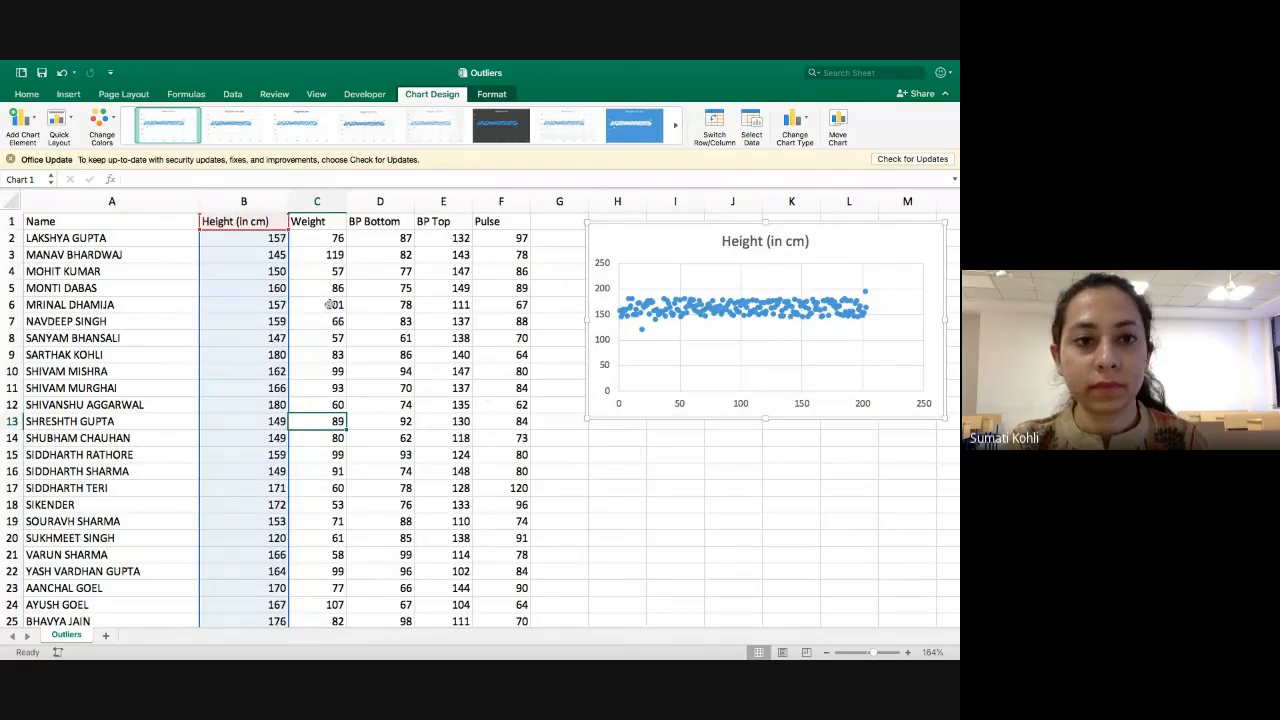
Deselect the height scatter chart and examine its isolated low and high points and the points in the main band.
click(330, 304)
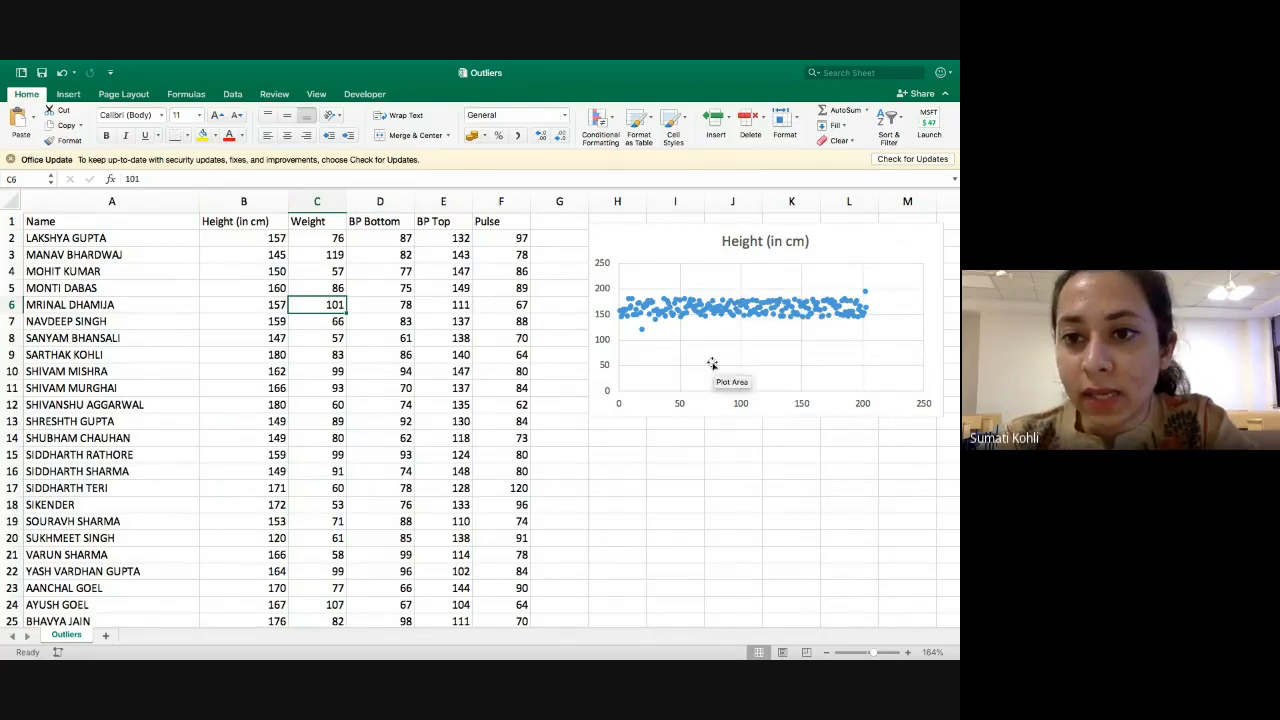
mouse_move(643, 333)
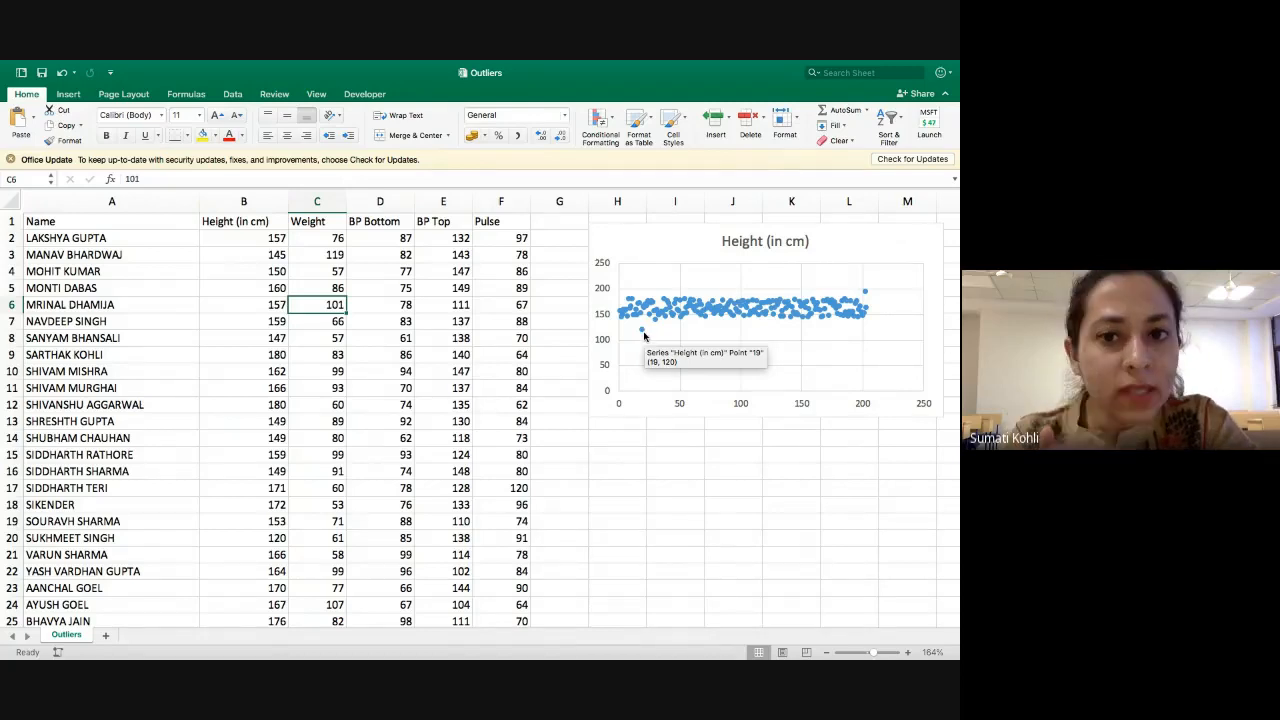
mouse_move(866, 296)
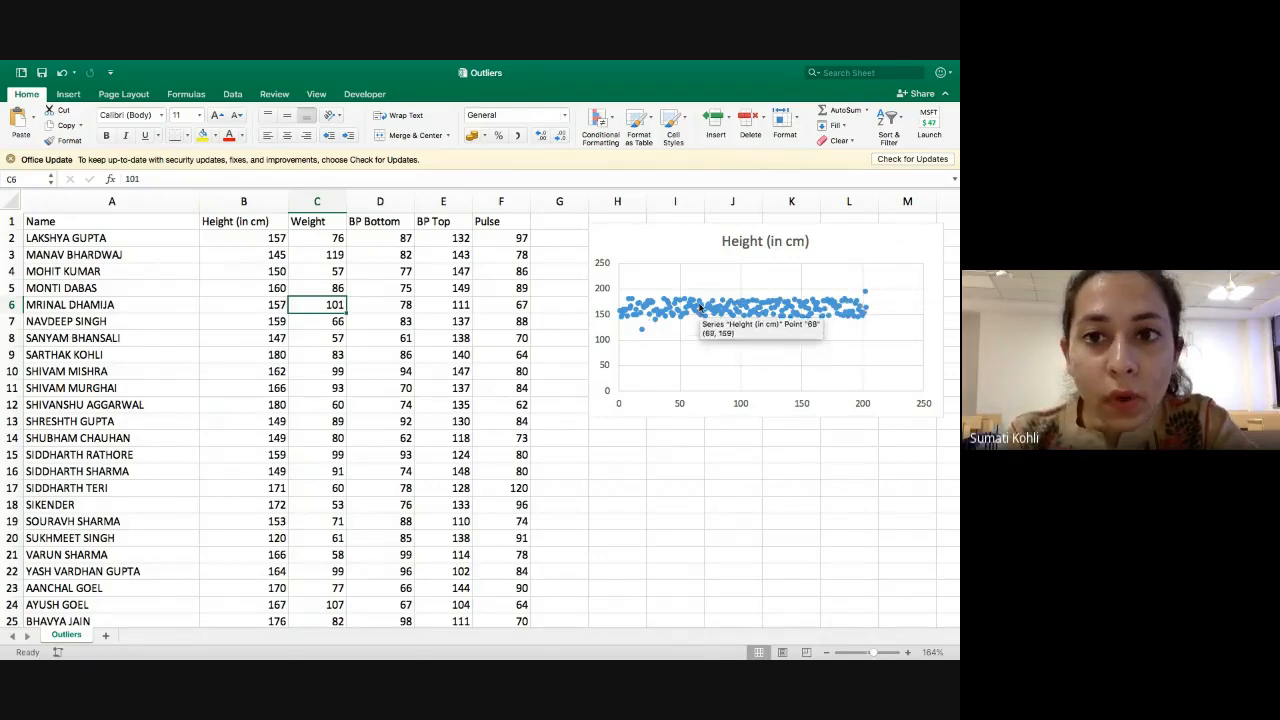
mouse_move(732, 320)
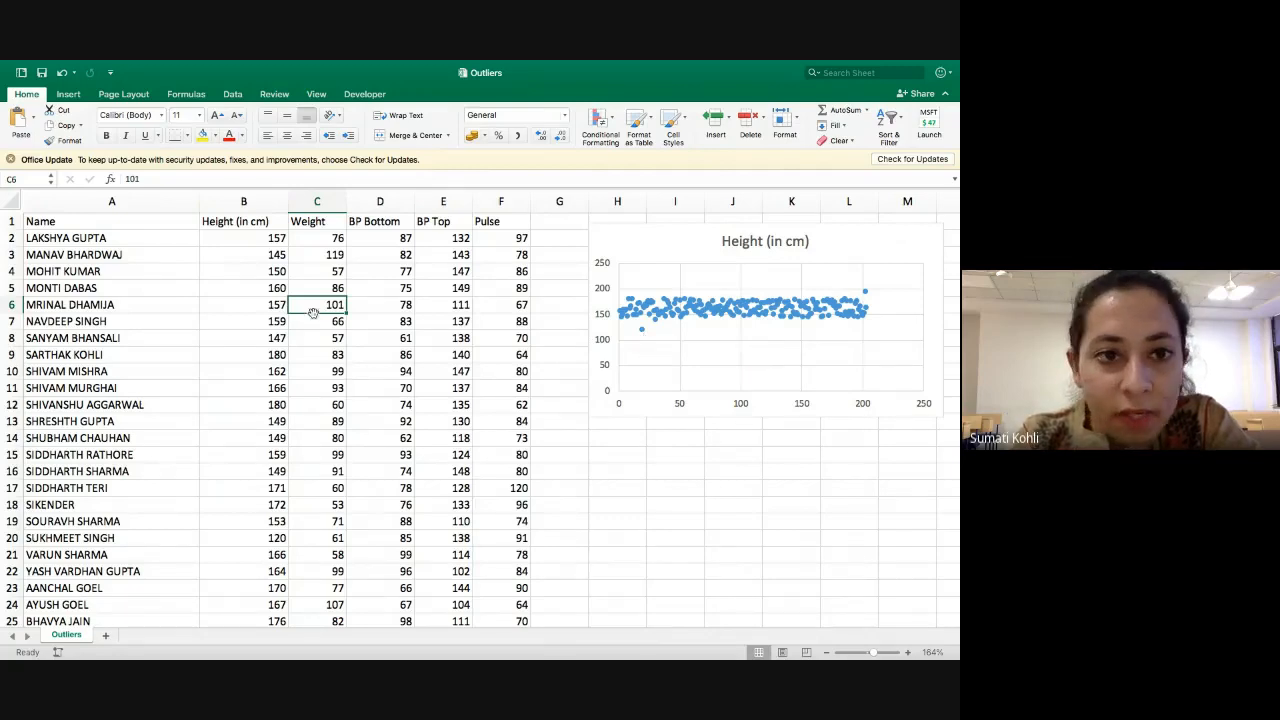
Find the unusually low height in the Height (in cm) column, cell B20, and highlight it with yellow fill.
click(269, 334)
key(Down)
key(Down)
key(Down)
key(Down)
key(Down)
key(Down)
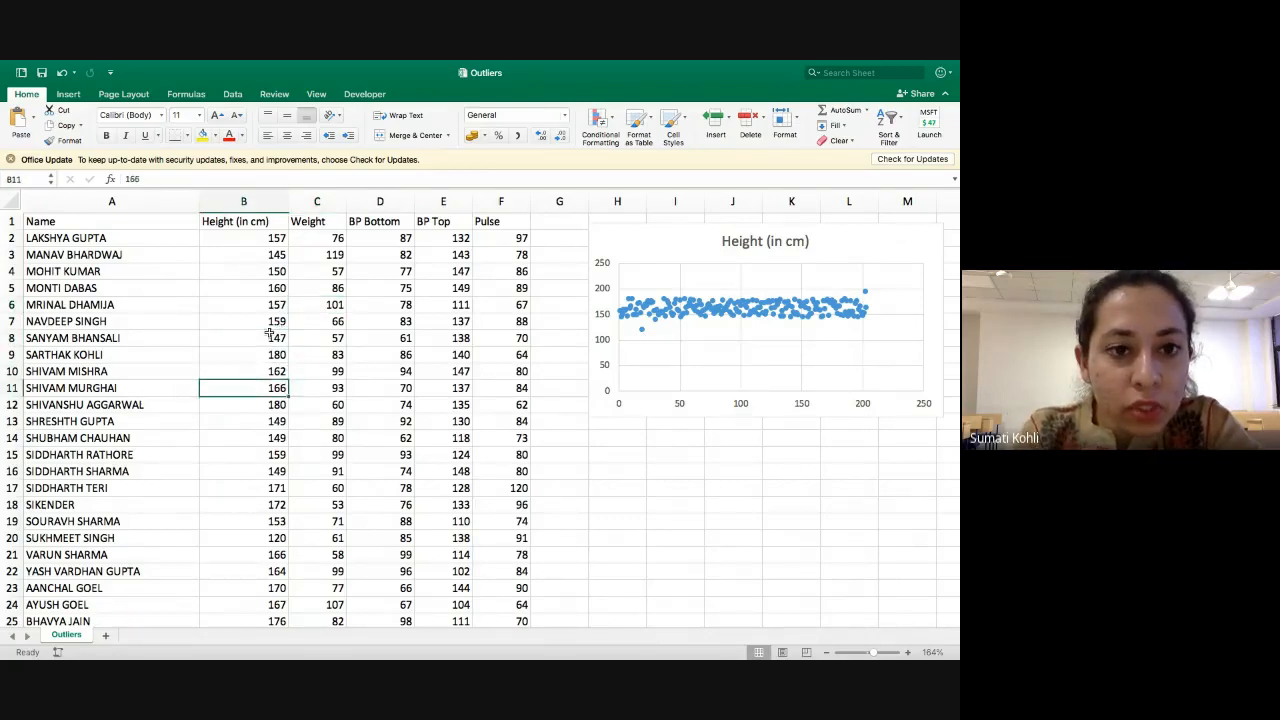
key(Down)
key(Down)
key(Down)
key(Down)
key(Down)
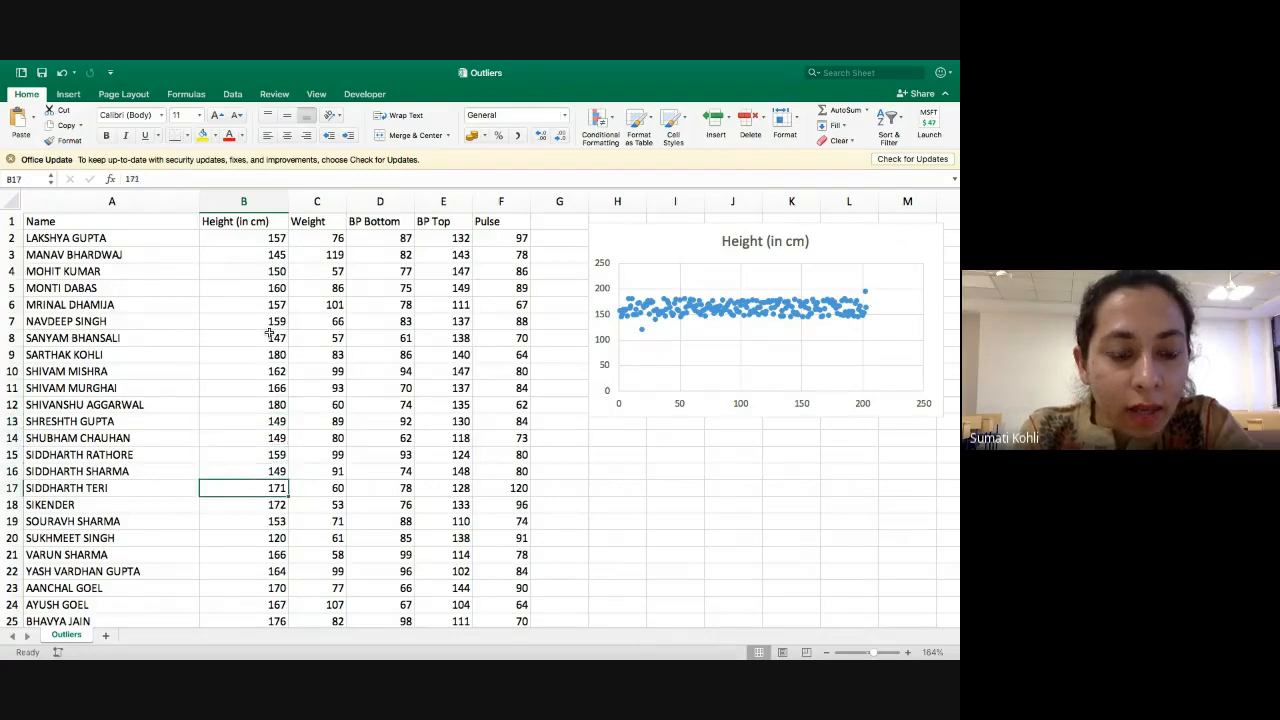
key(Down)
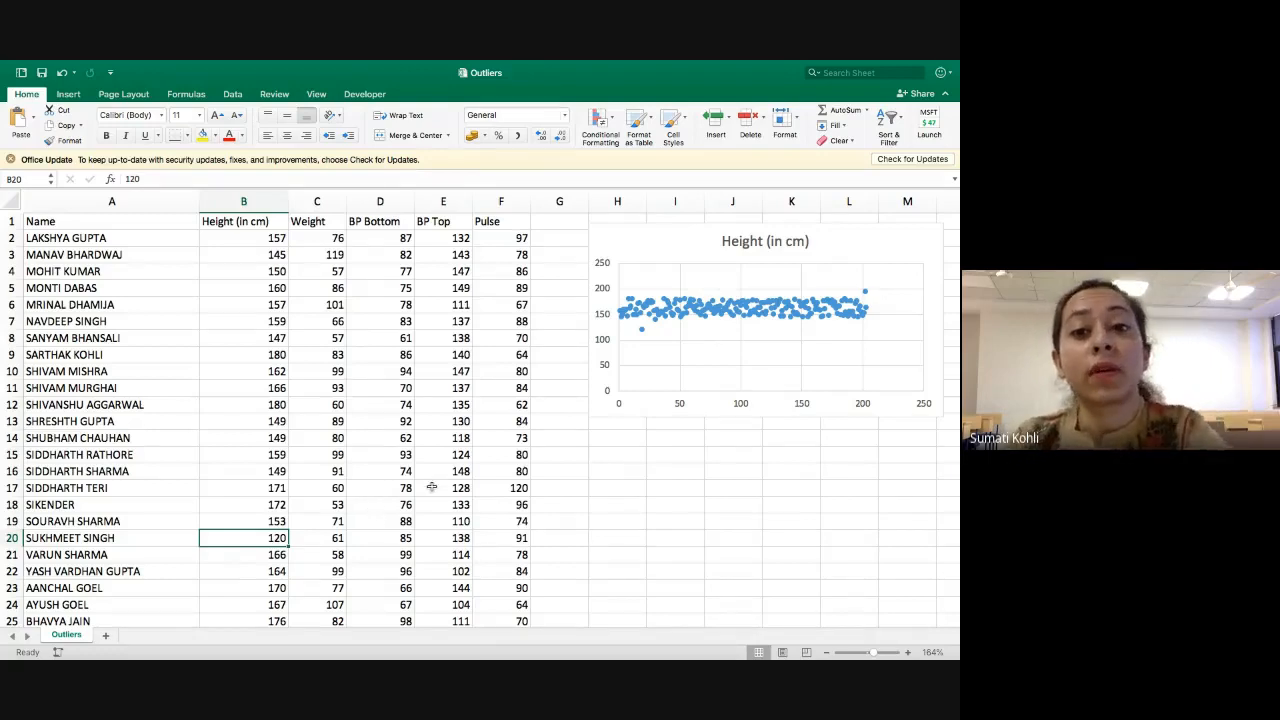
click(202, 136)
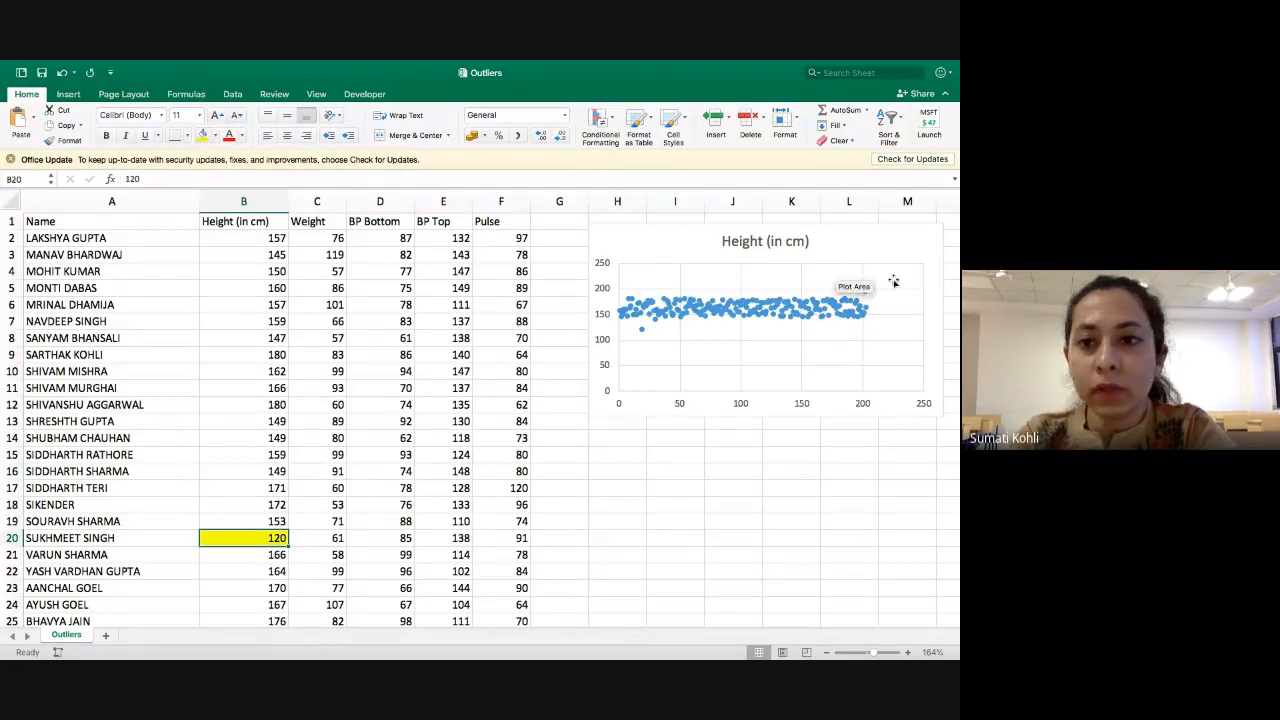
Trace the chart's isolated high point to cell B203 near the end of the Height (in cm) column and fill it yellow.
mouse_move(868, 292)
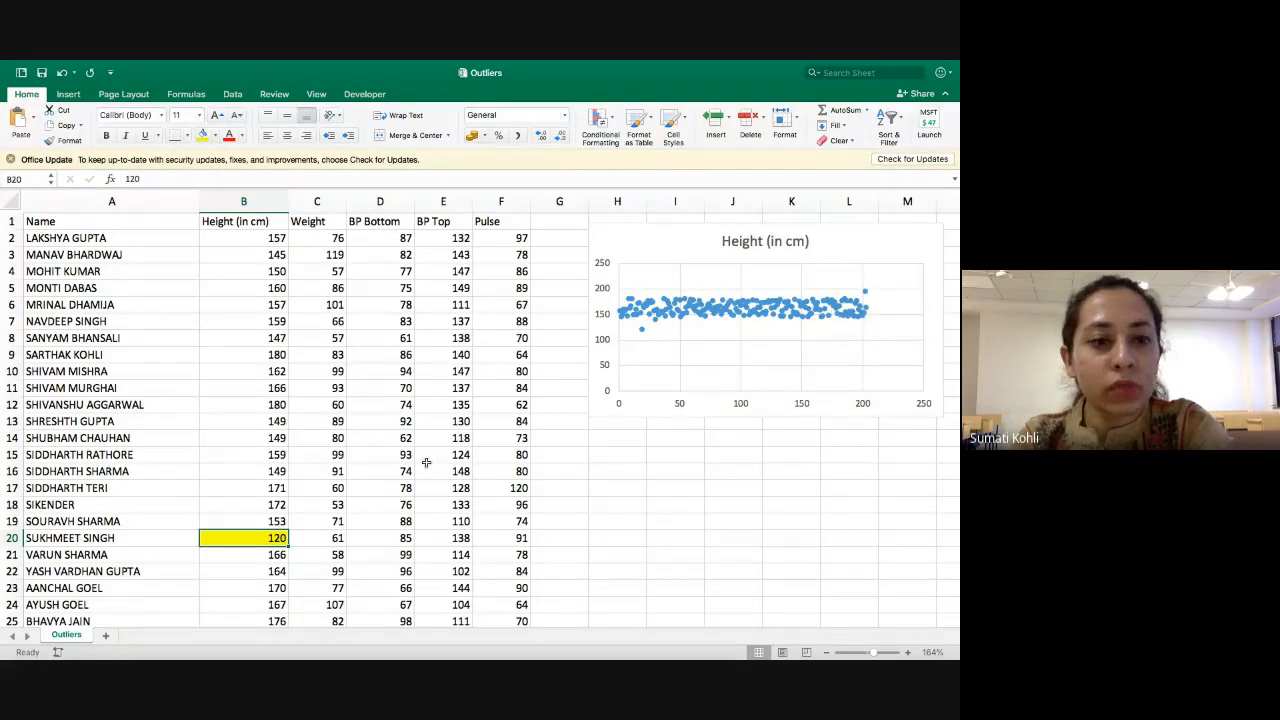
click(289, 571)
key(Left)
key(Down)
key(Down)
key(Down)
key(Down)
key(Down)
key(Down)
key(Down)
key(Down)
key(Down)
key(Down)
key(Down)
key(Down)
key(Down)
key(Down)
key(Down)
key(Down)
key(Down)
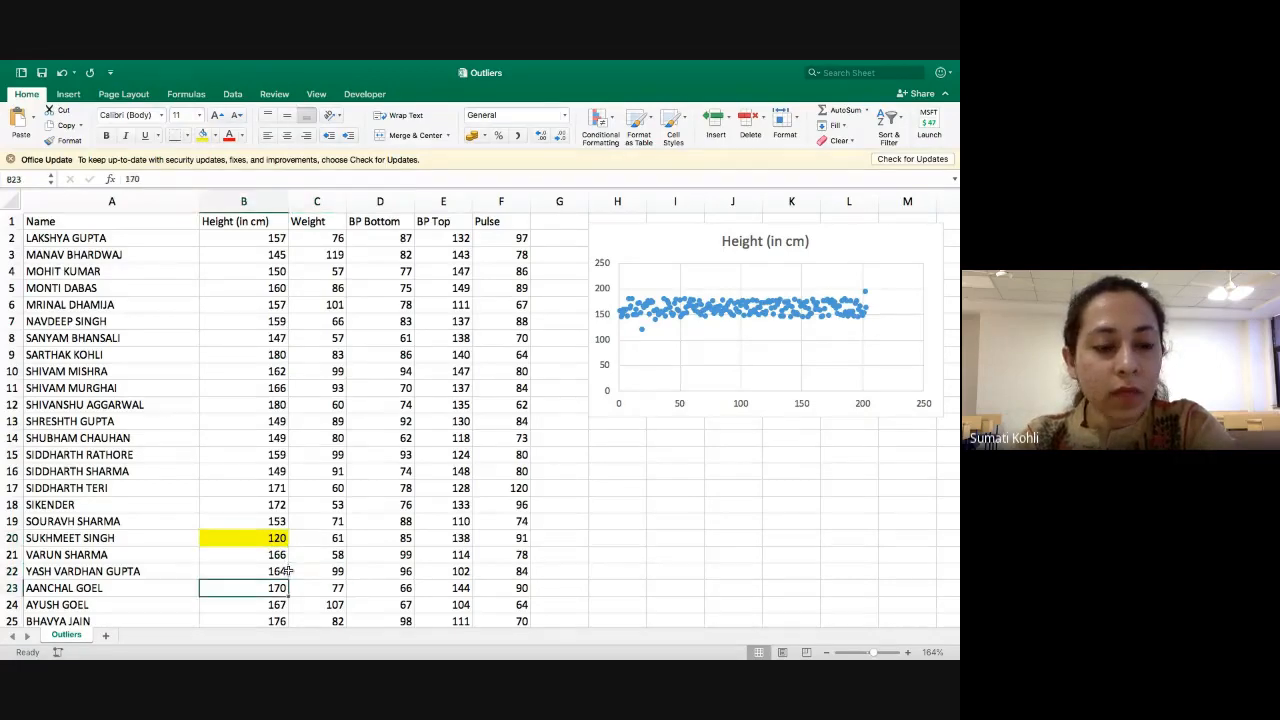
key(Down)
key(Down)
key(Down)
key(Down)
key(Down)
key(Down)
key(Down)
key(Down)
key(Down)
key(Down)
key(Down)
key(Down)
key(Down)
key(Down)
key(Down)
key(Down)
key(Down)
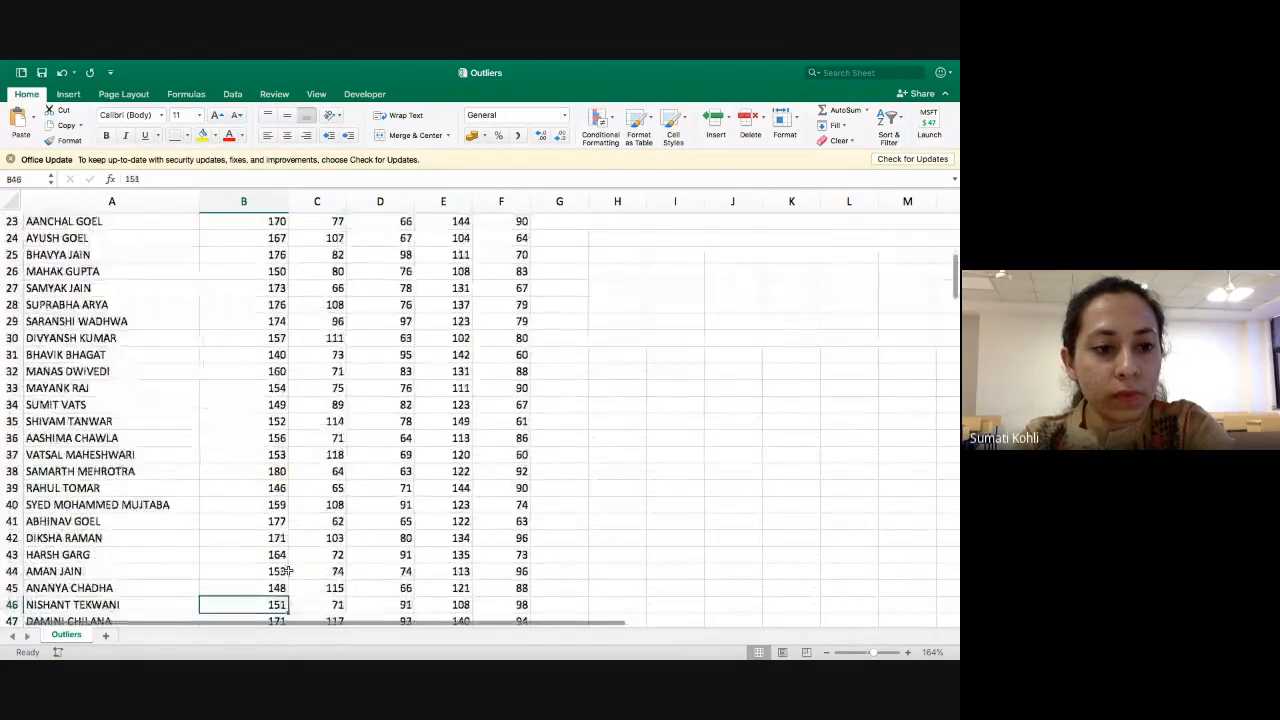
key(Down)
key(Down)
key(Down)
key(Down)
key(Down)
key(Down)
key(Down)
key(Down)
key(Down)
key(Down)
key(Down)
key(Down)
key(Down)
key(Down)
key(Down)
key(Down)
key(Down)
key(Down)
key(Down)
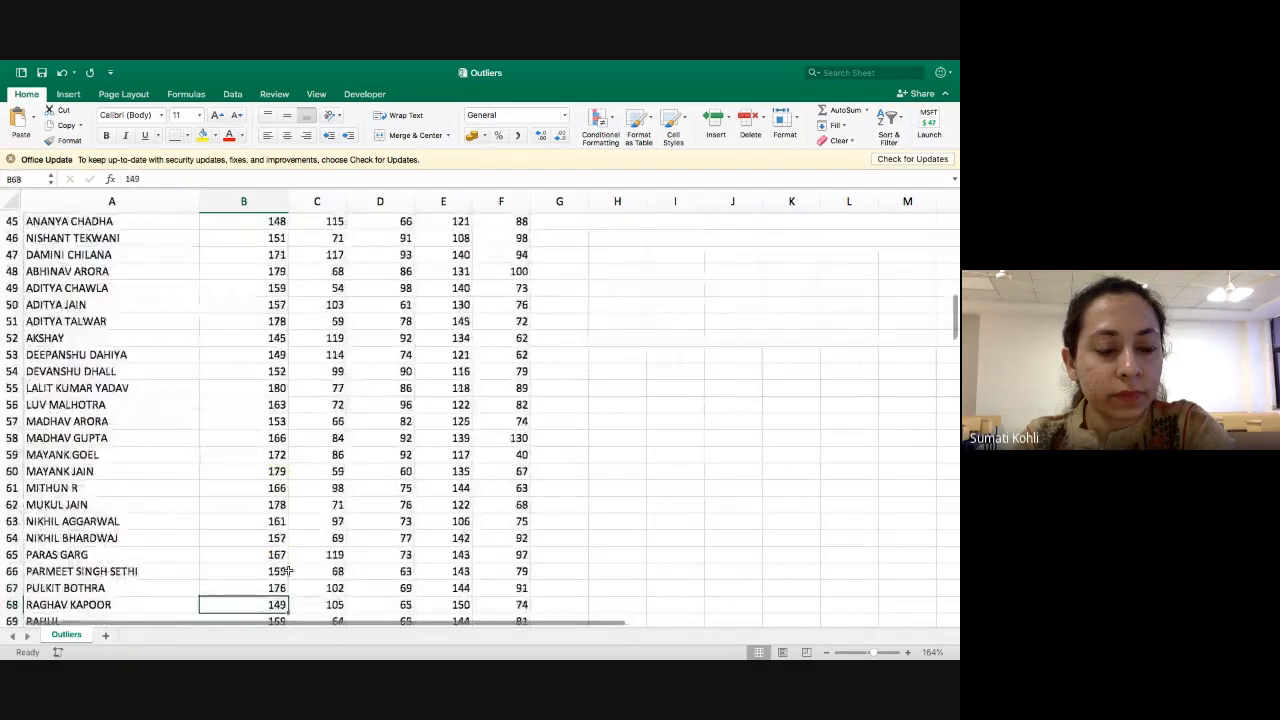
scroll(288, 570, down, 20)
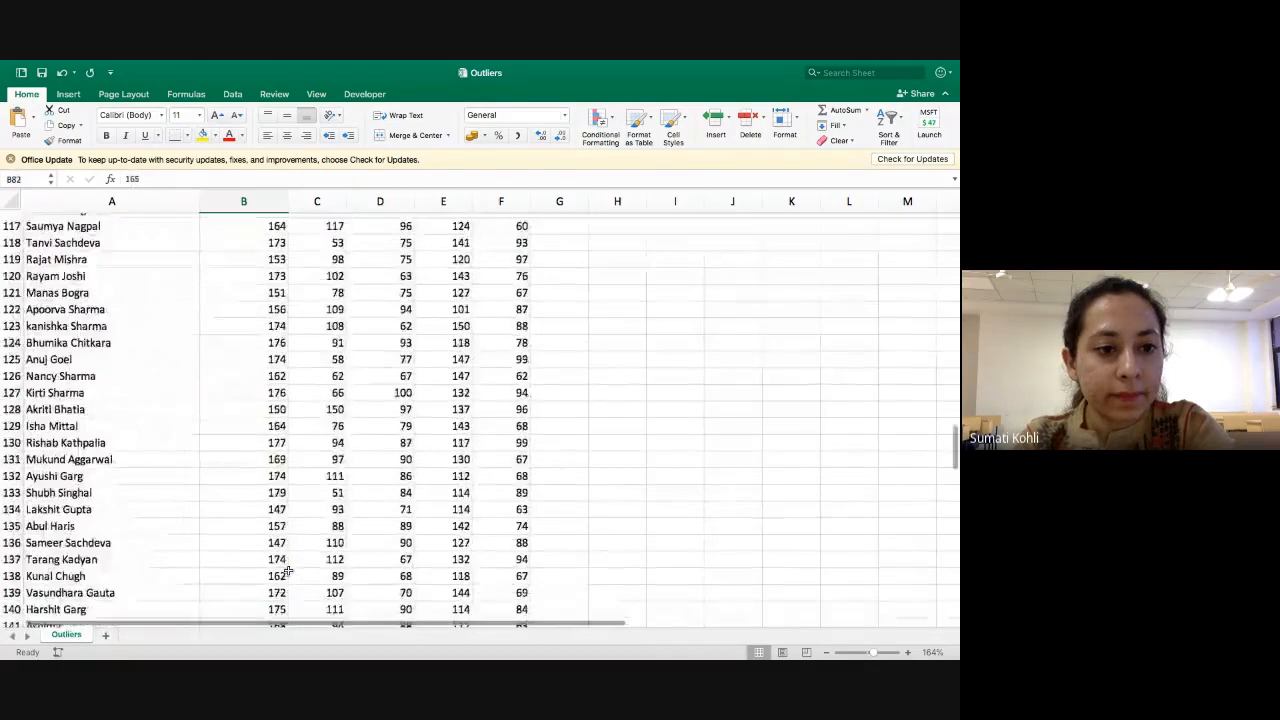
scroll(288, 570, up, 3)
scroll(288, 570, up, 3)
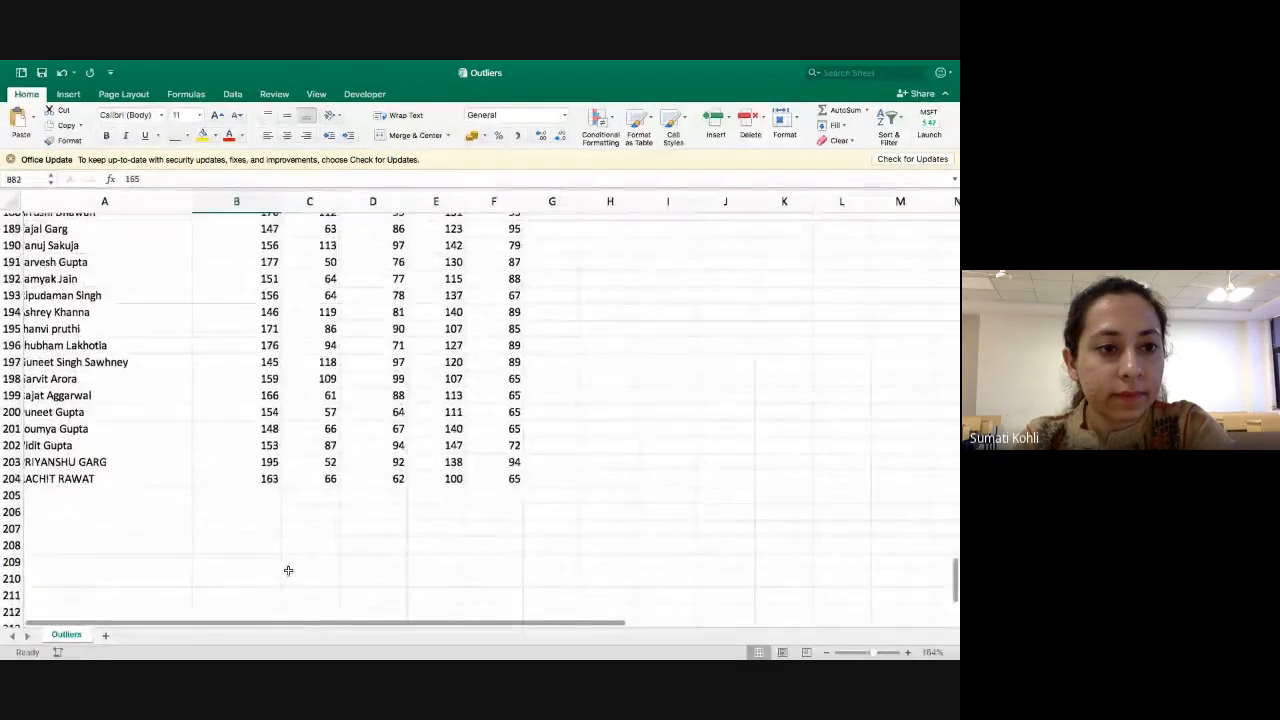
scroll(288, 570, up, 1)
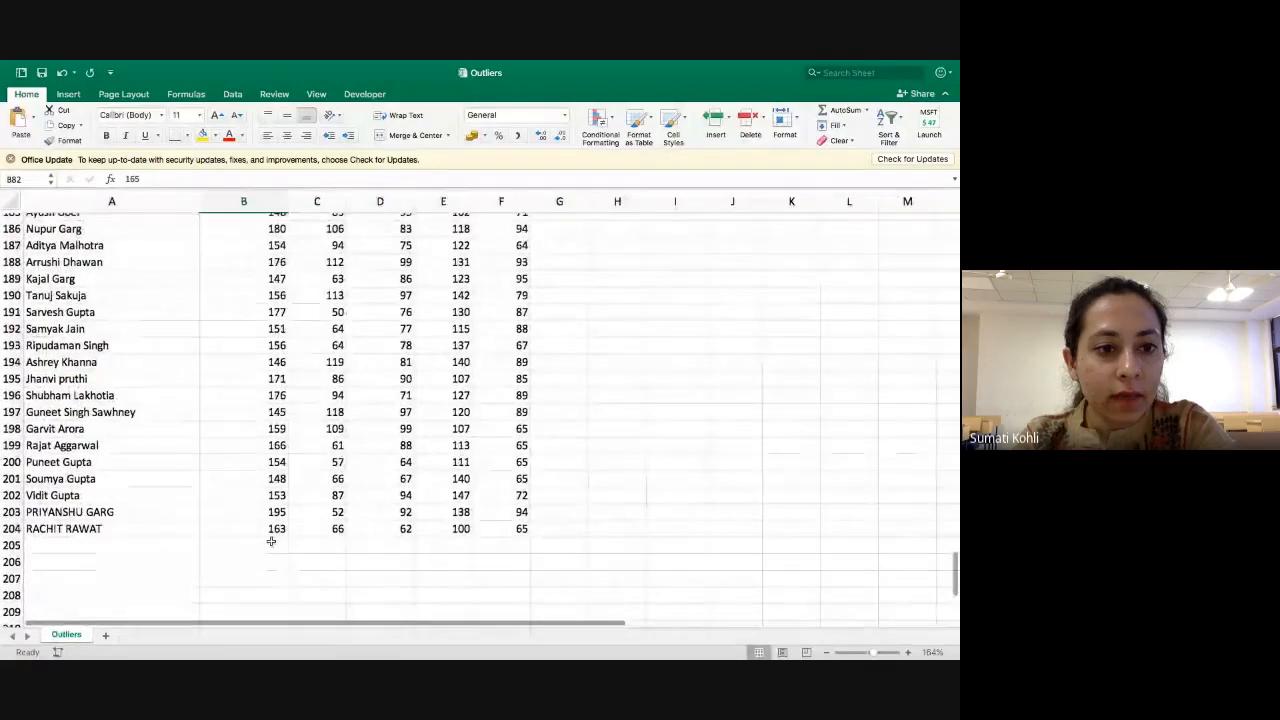
click(257, 511)
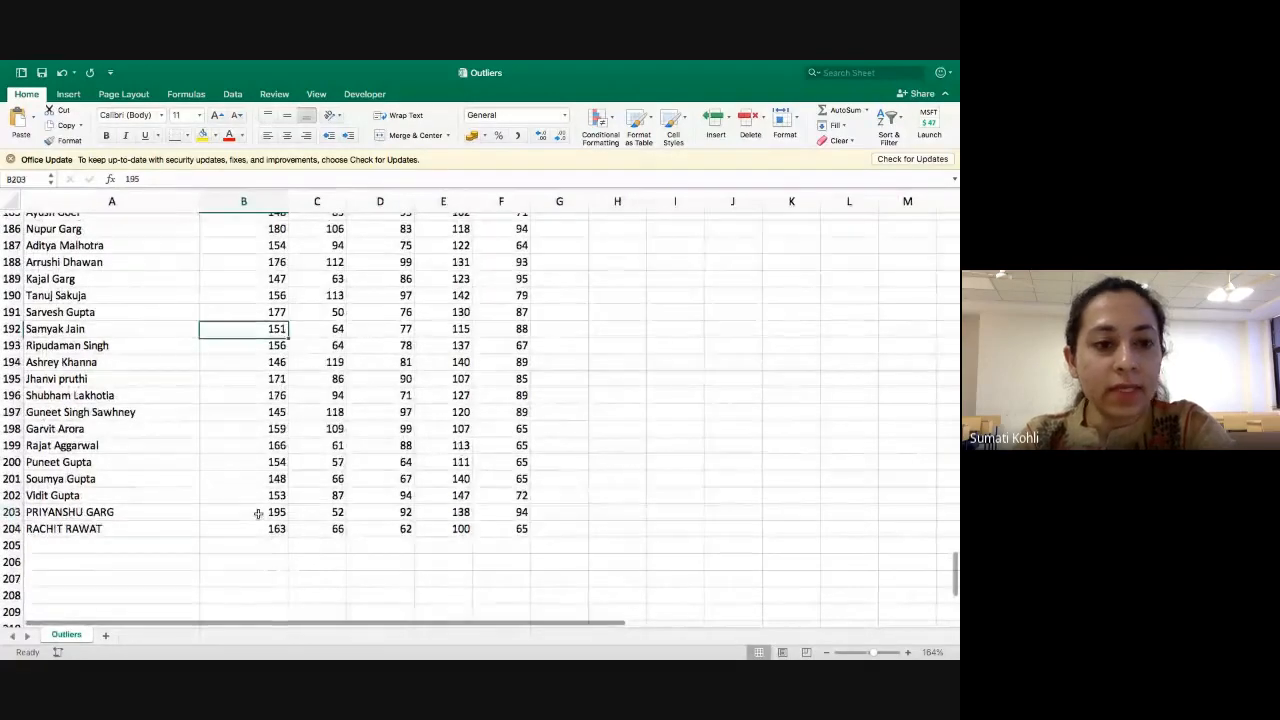
click(203, 136)
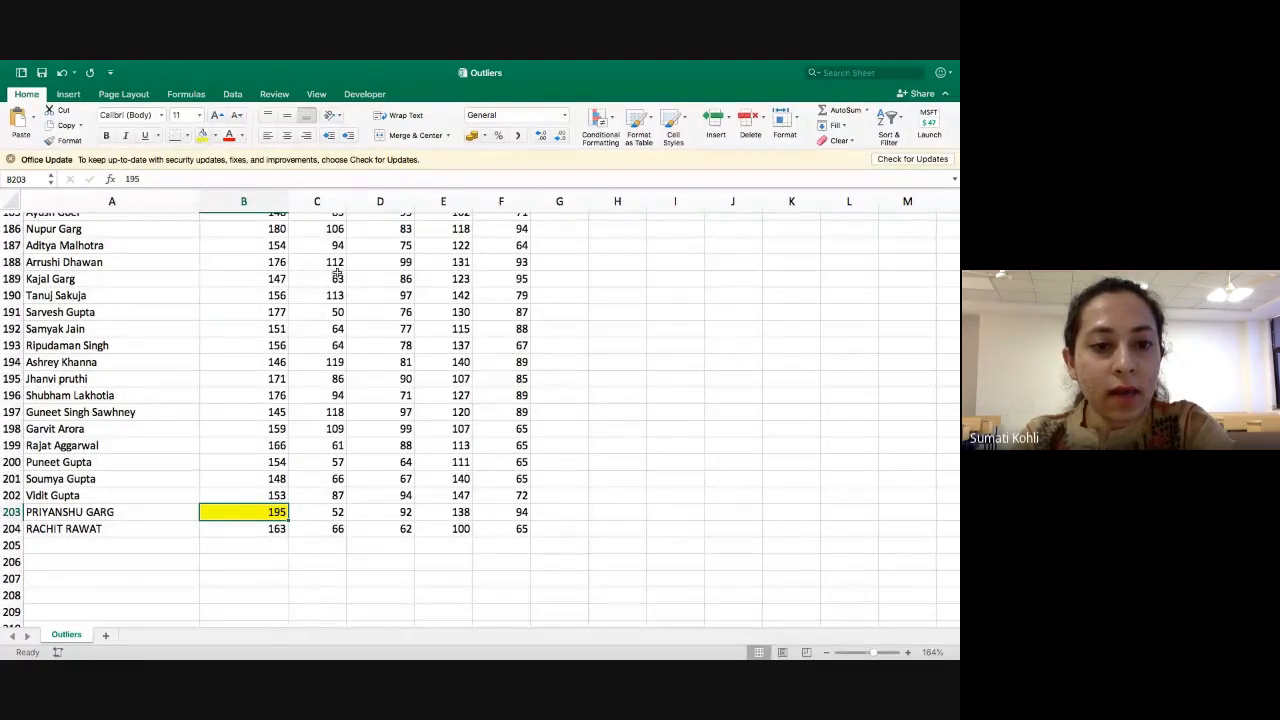
Return to the height scatter chart at the start of the sheet, and switch to the Google Meet call in Chrome.
scroll(337, 273, up, 20)
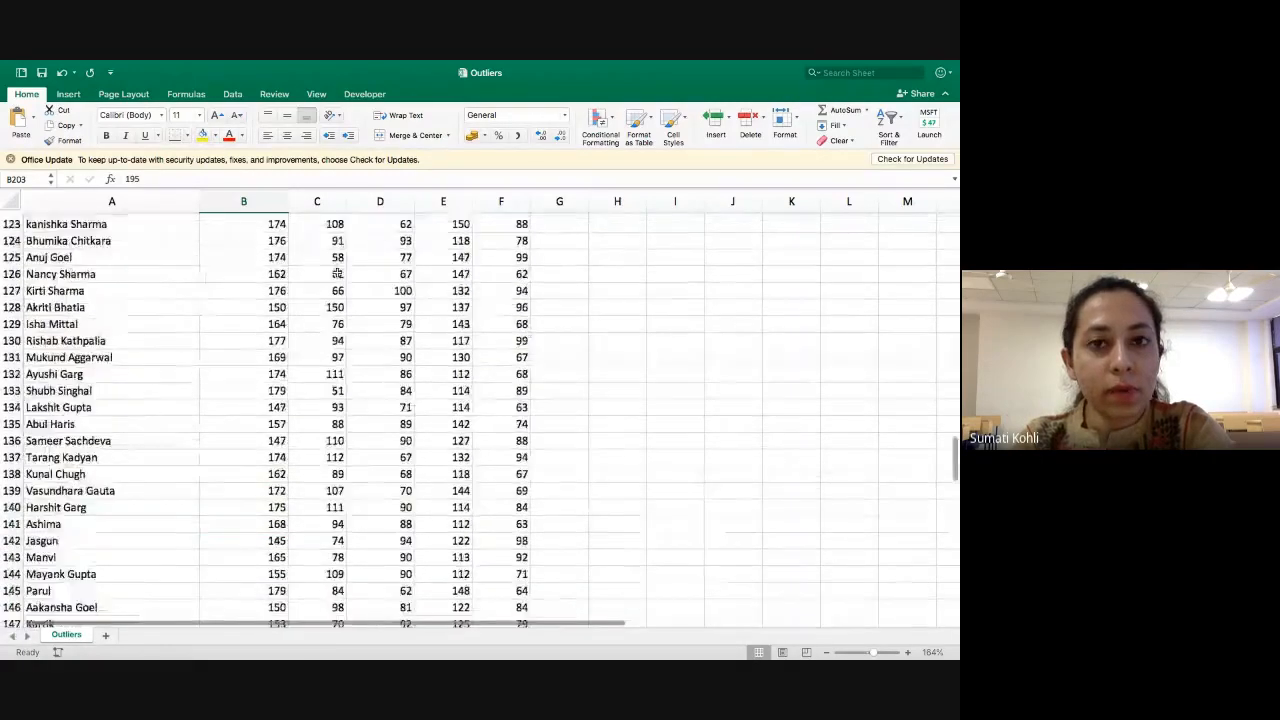
scroll(337, 271, up, 12)
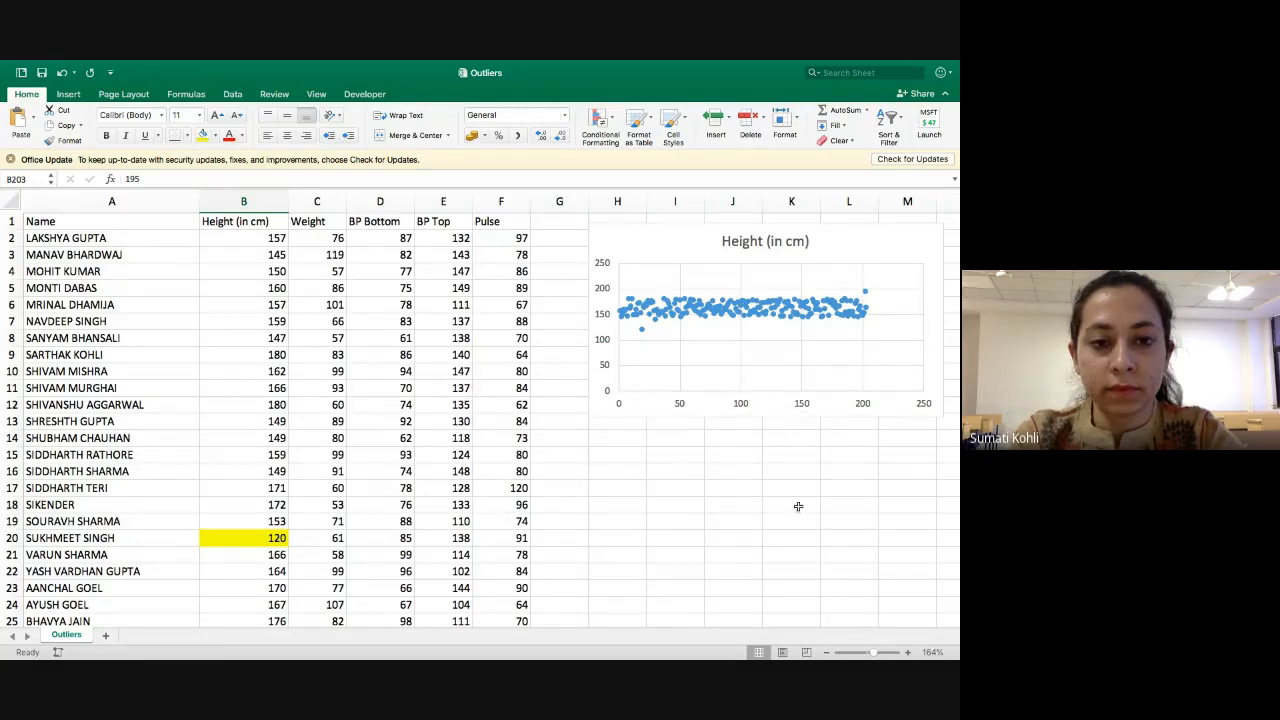
mouse_move(720, 640)
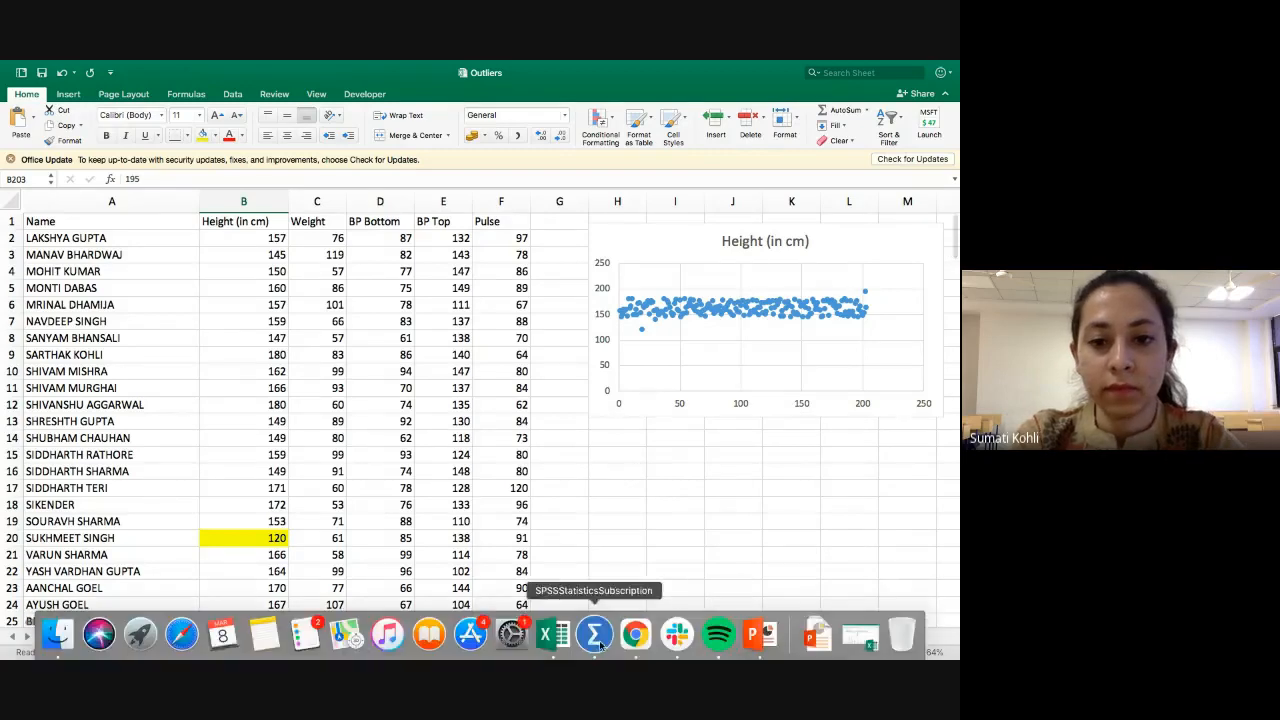
click(630, 642)
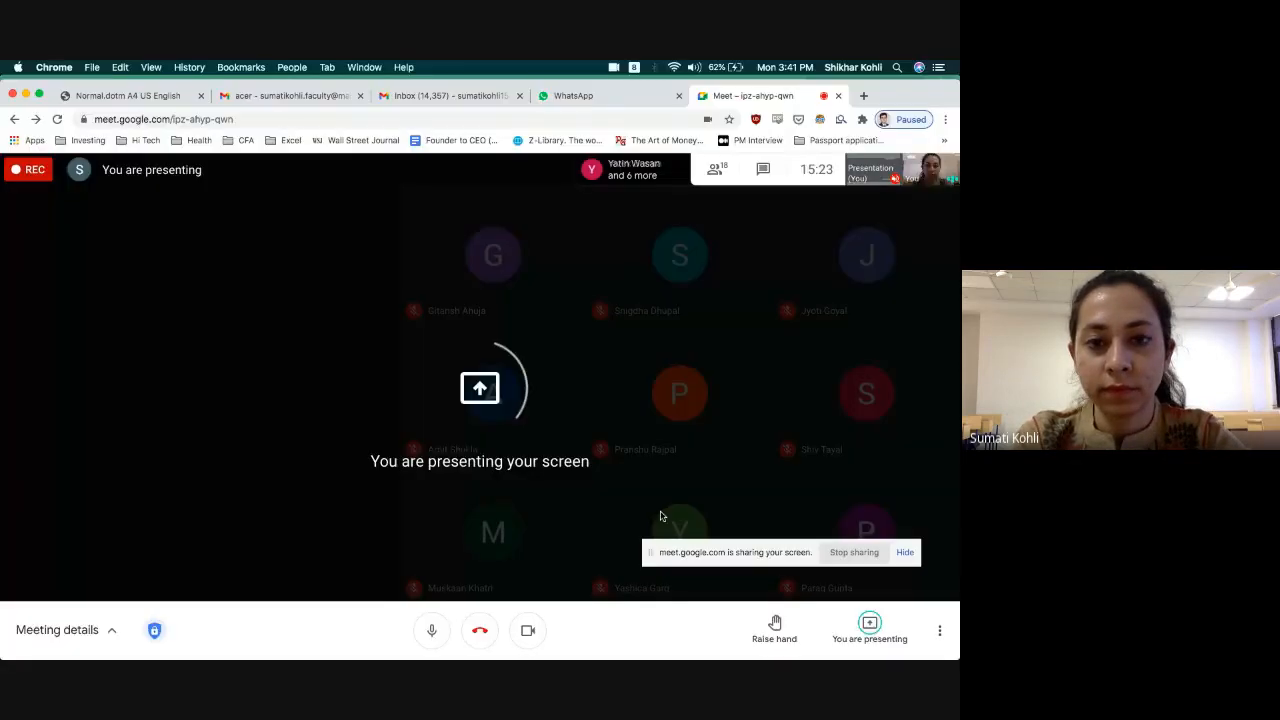
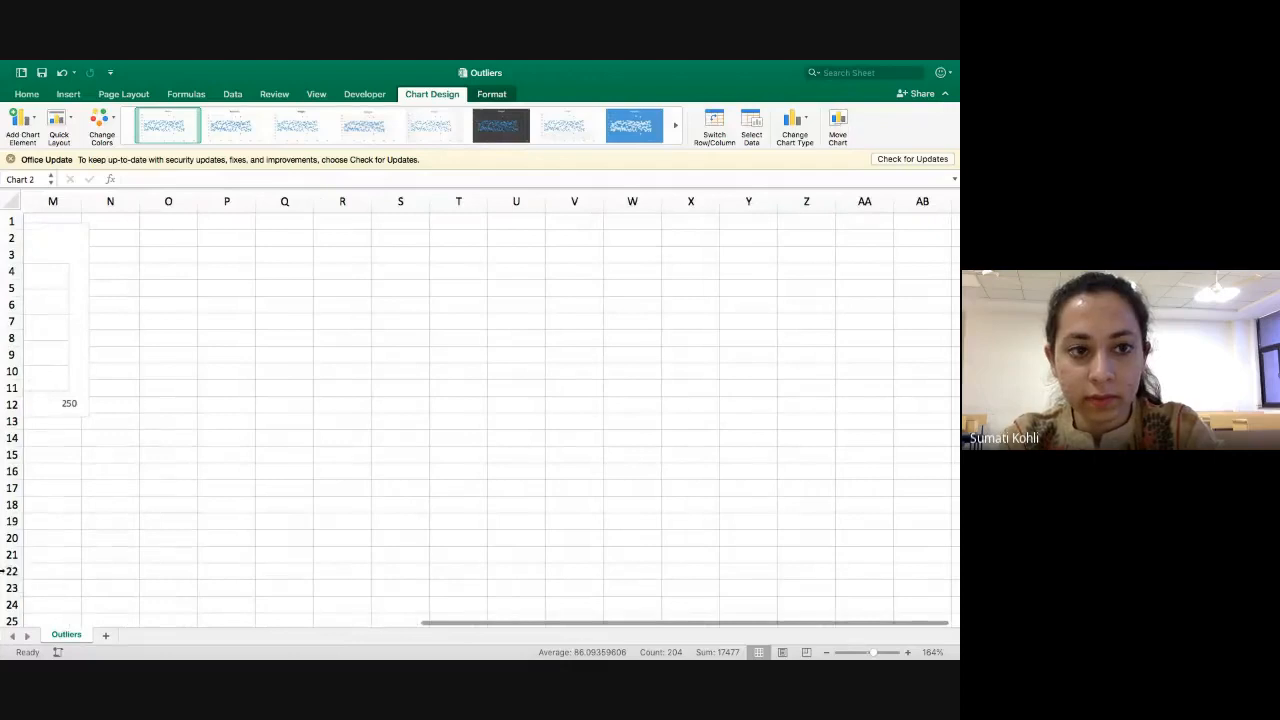
Shrink the Weight scatter chart and move it directly below the Height (in cm) chart, clear of the data columns.
scroll(189, 492, left, 10)
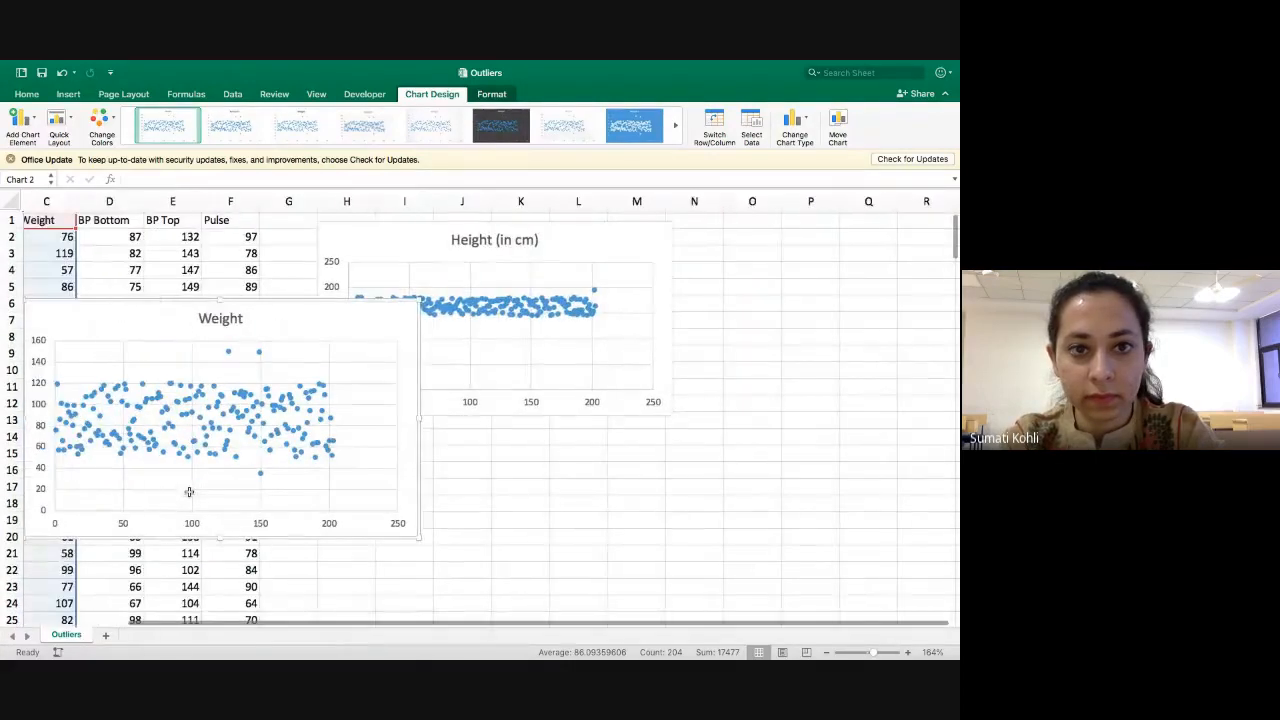
drag(420, 538, 345, 478)
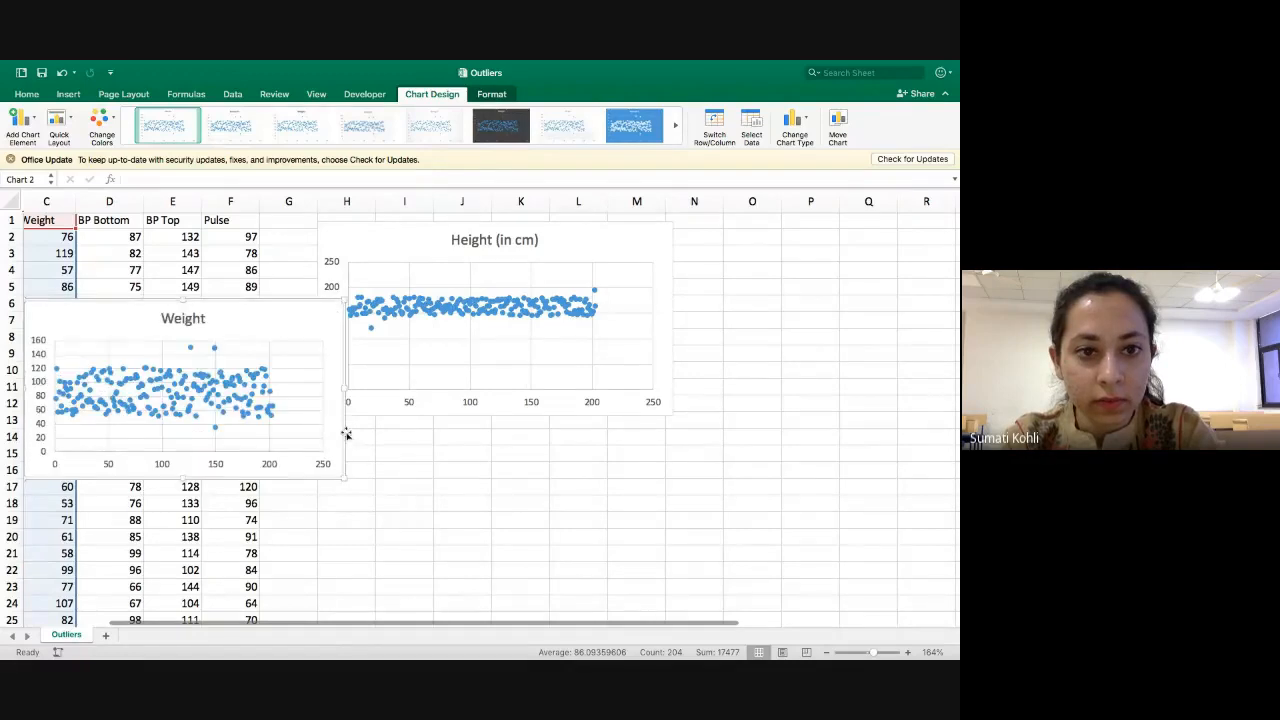
drag(345, 431, 653, 573)
scroll(713, 513, down, 3)
scroll(713, 513, left, 1)
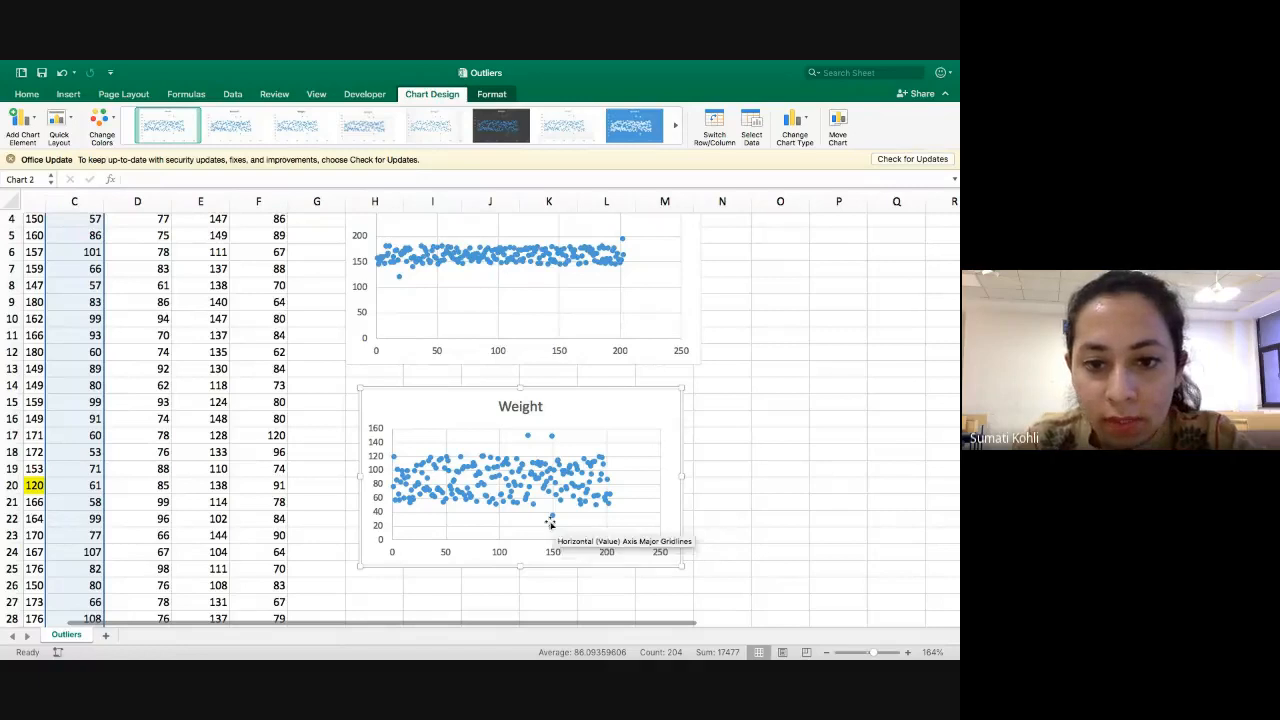
Inspect the isolated high and low points in the Weight chart, and return to the data columns.
mouse_move(529, 441)
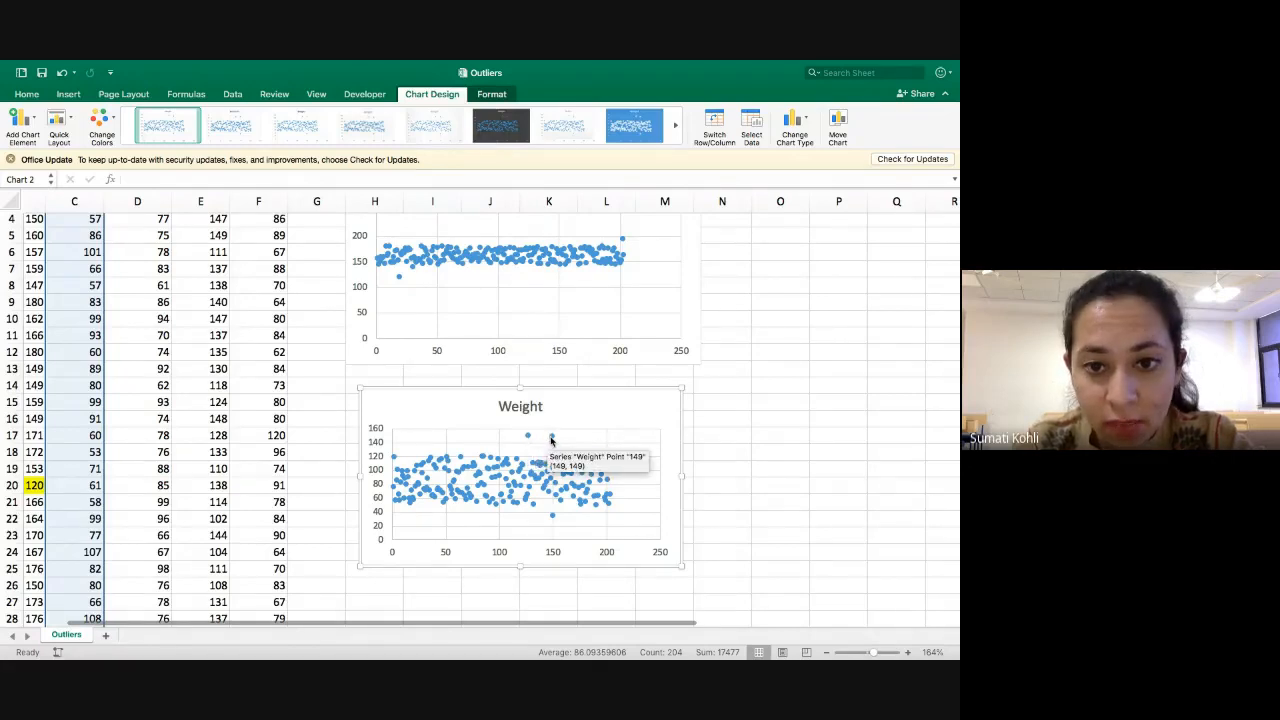
mouse_move(552, 516)
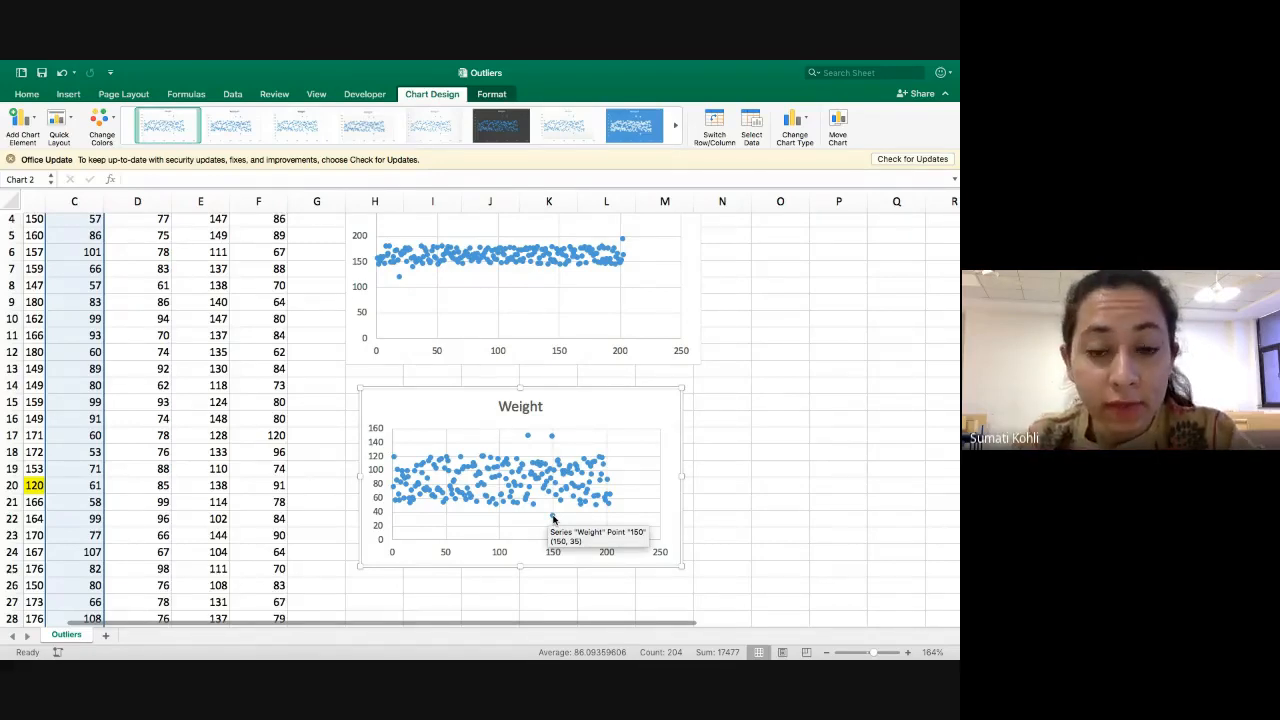
scroll(241, 413, up, 2)
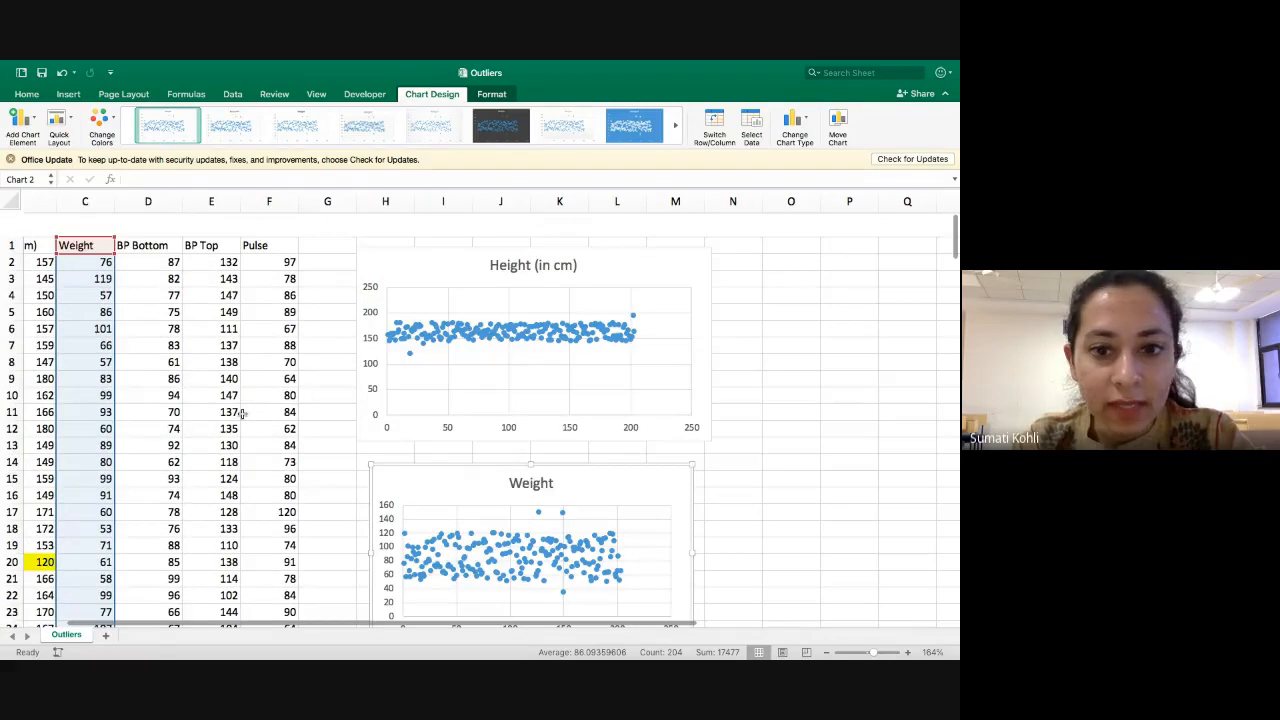
scroll(241, 413, left, 2)
click(290, 237)
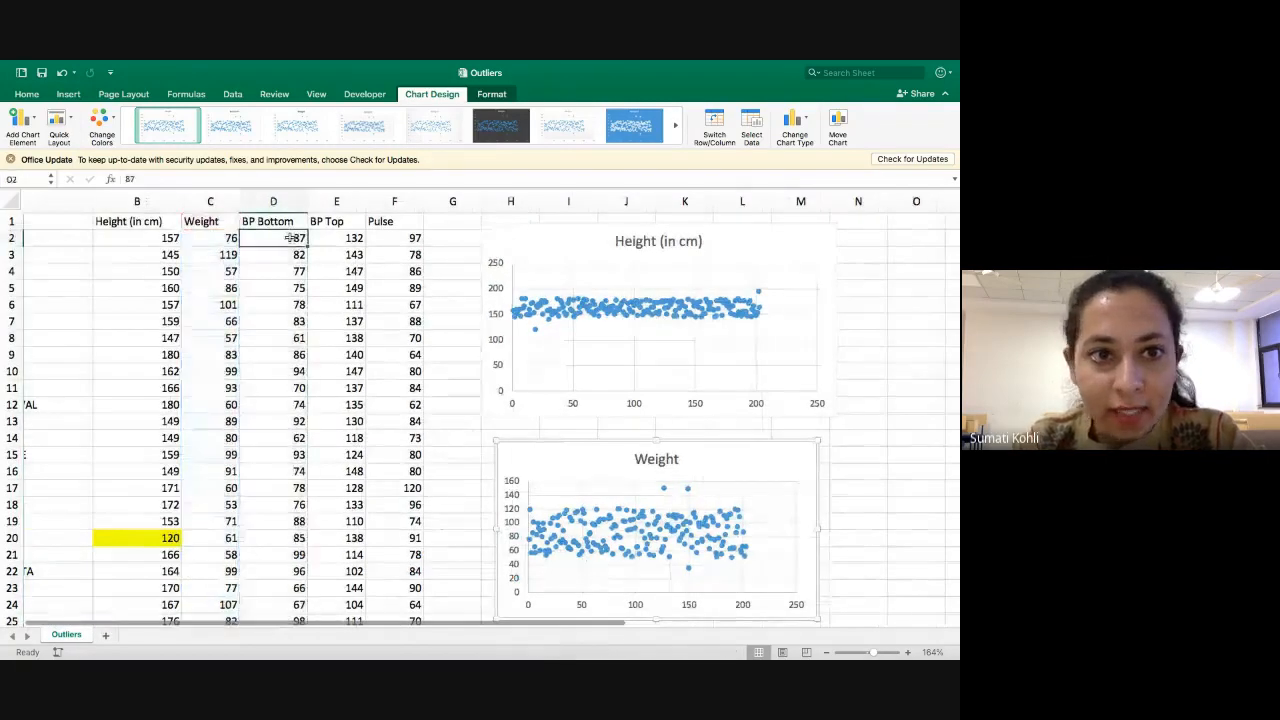
scroll(212, 258, left, 2)
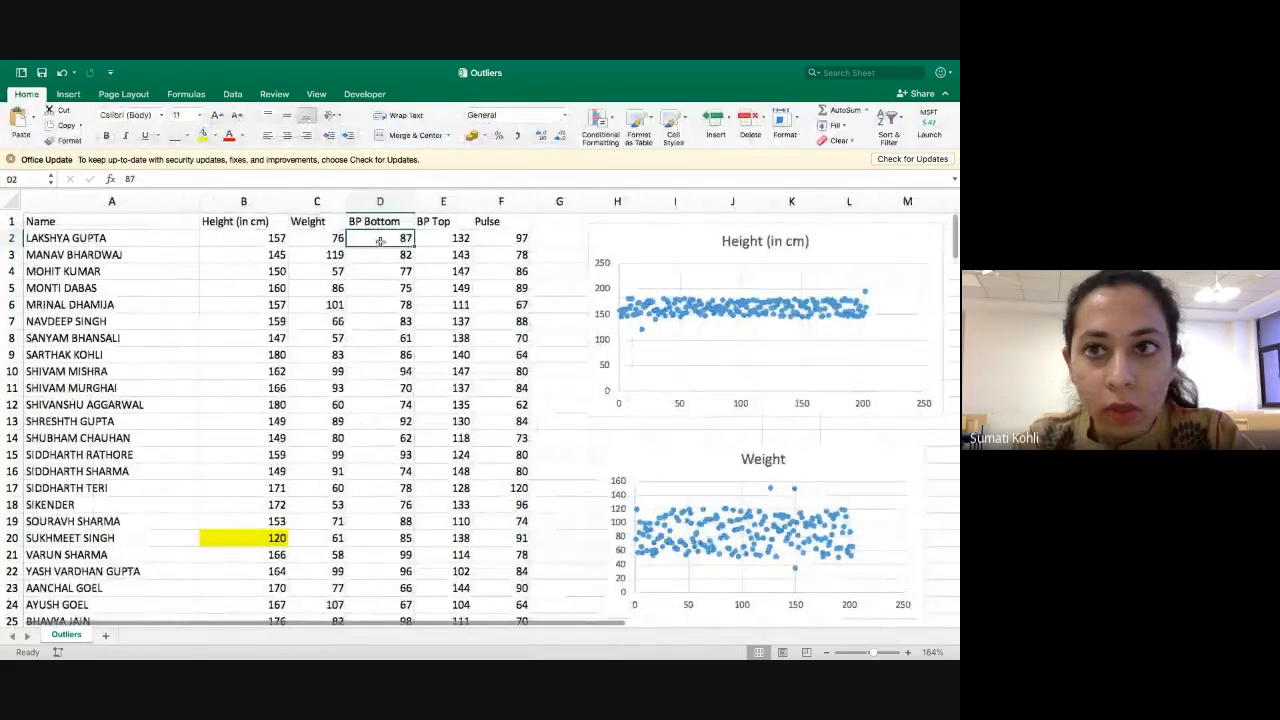
Search the Weight values from C2 down for 150 and fill the matching cell C128 yellow.
click(340, 237)
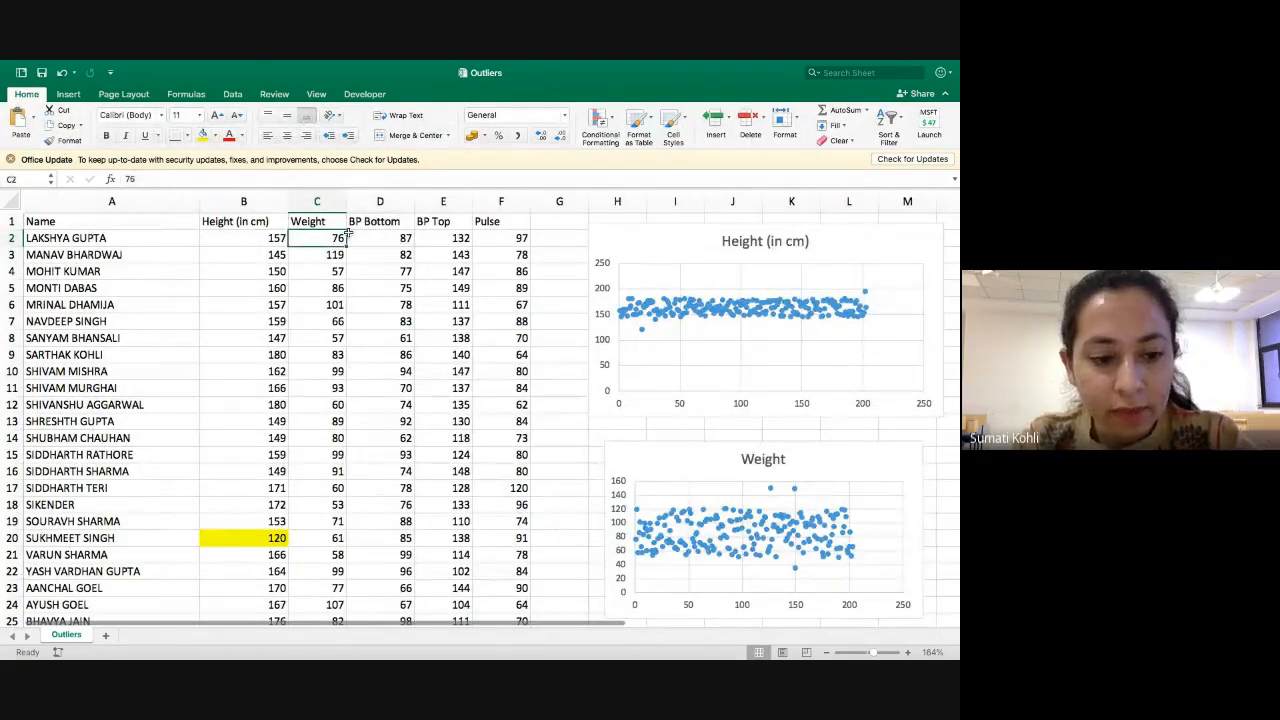
key(ctrl+shift+Down)
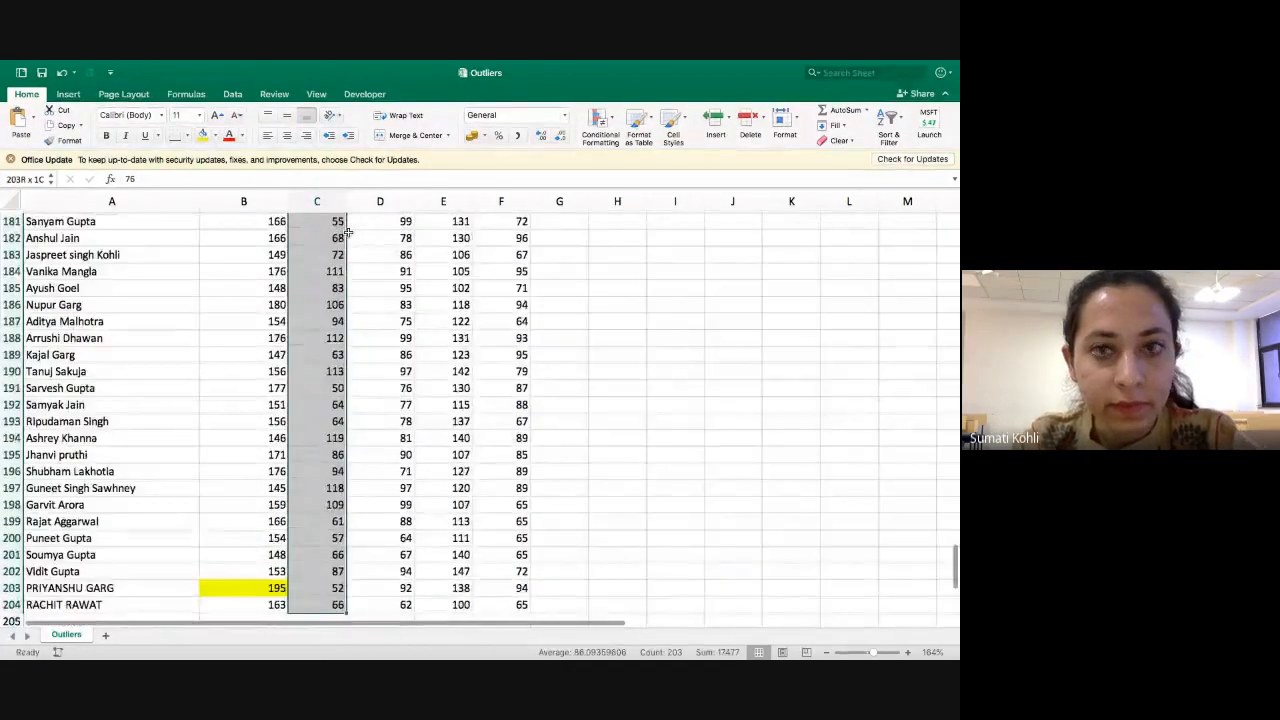
click(816, 76)
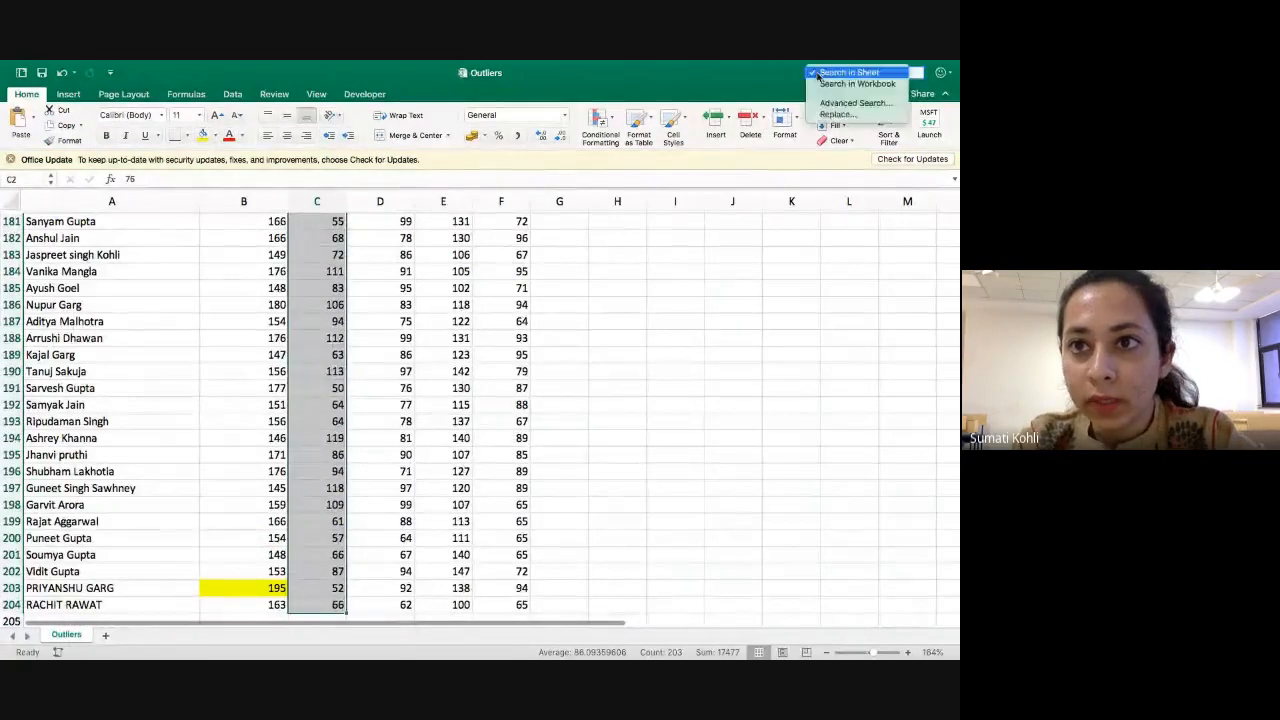
click(838, 116)
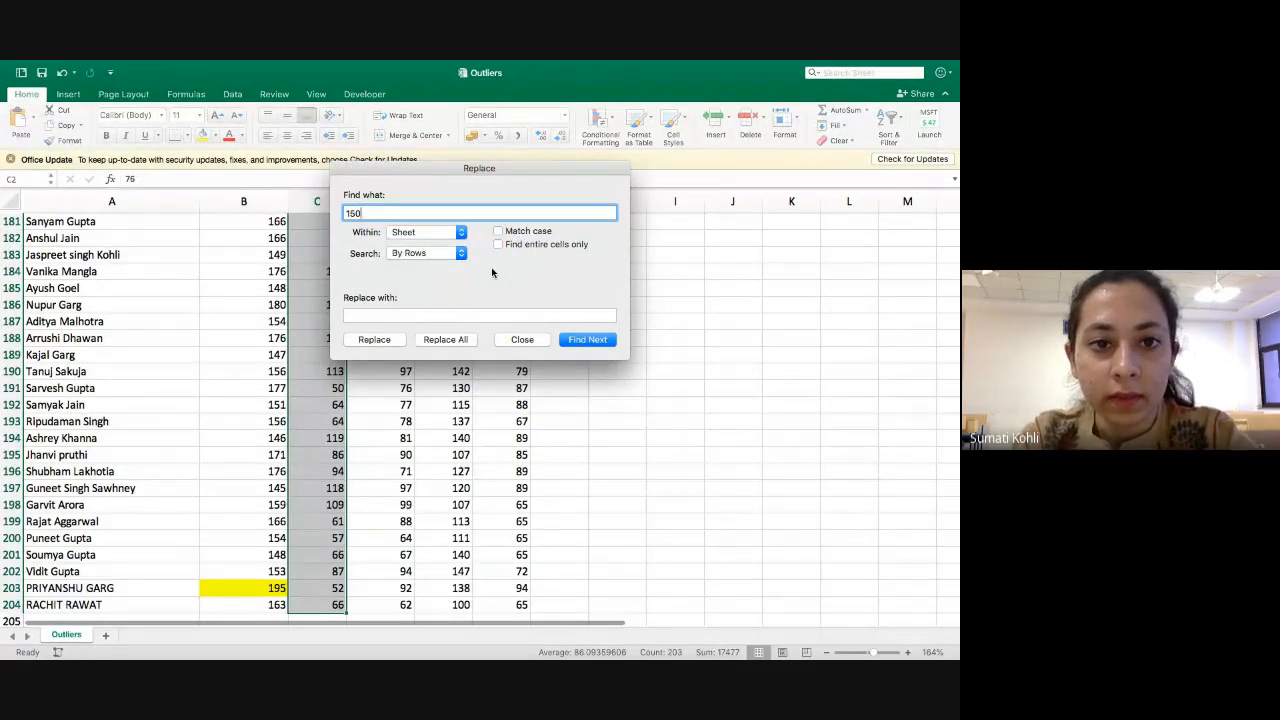
key(Return)
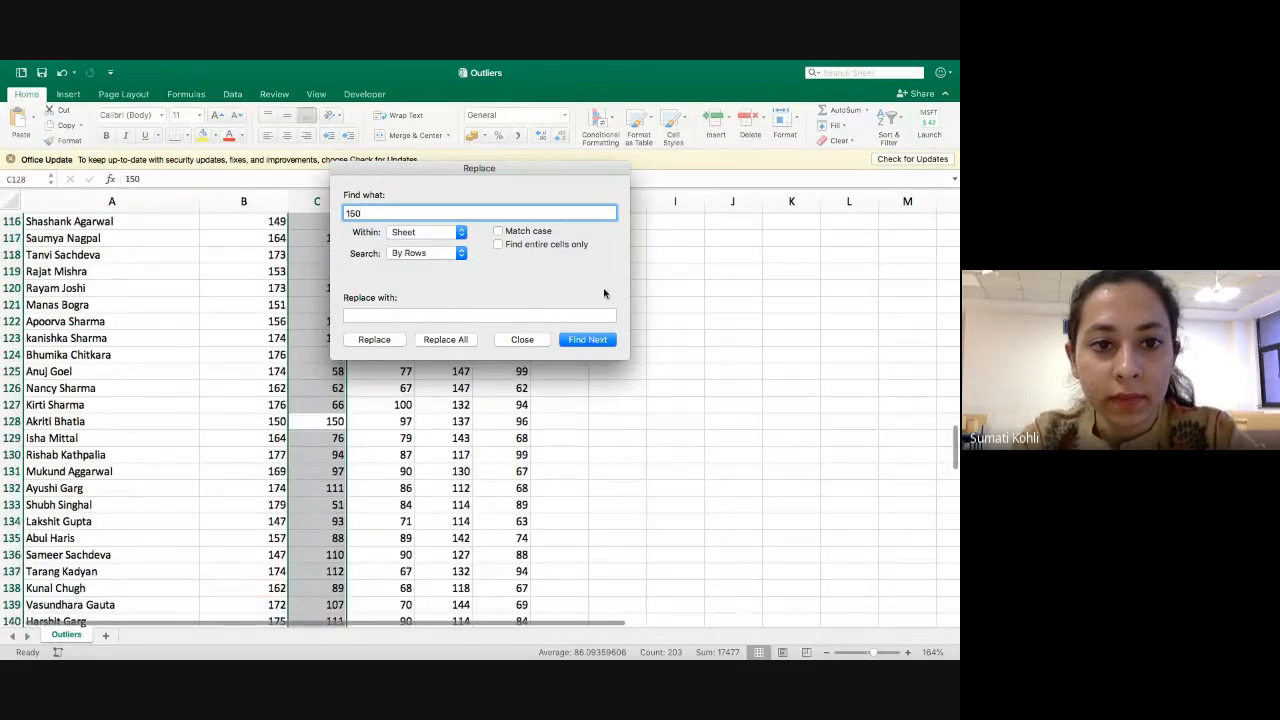
click(536, 343)
click(333, 421)
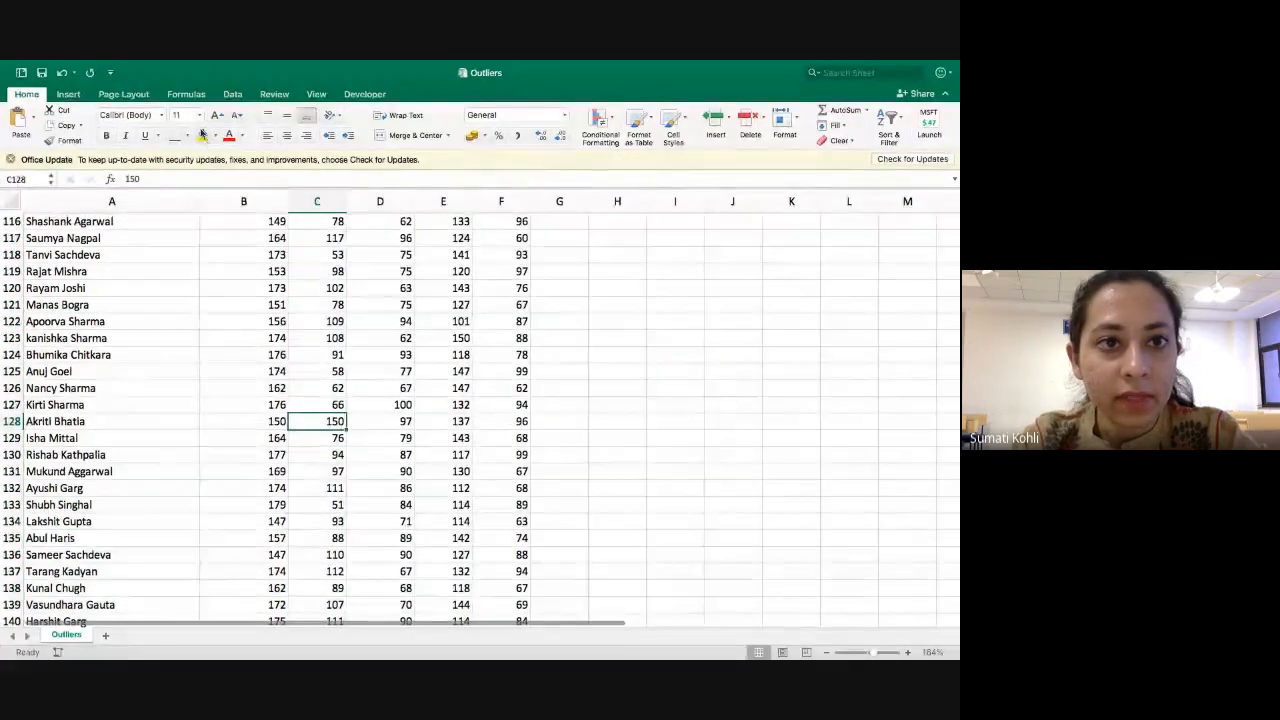
click(203, 134)
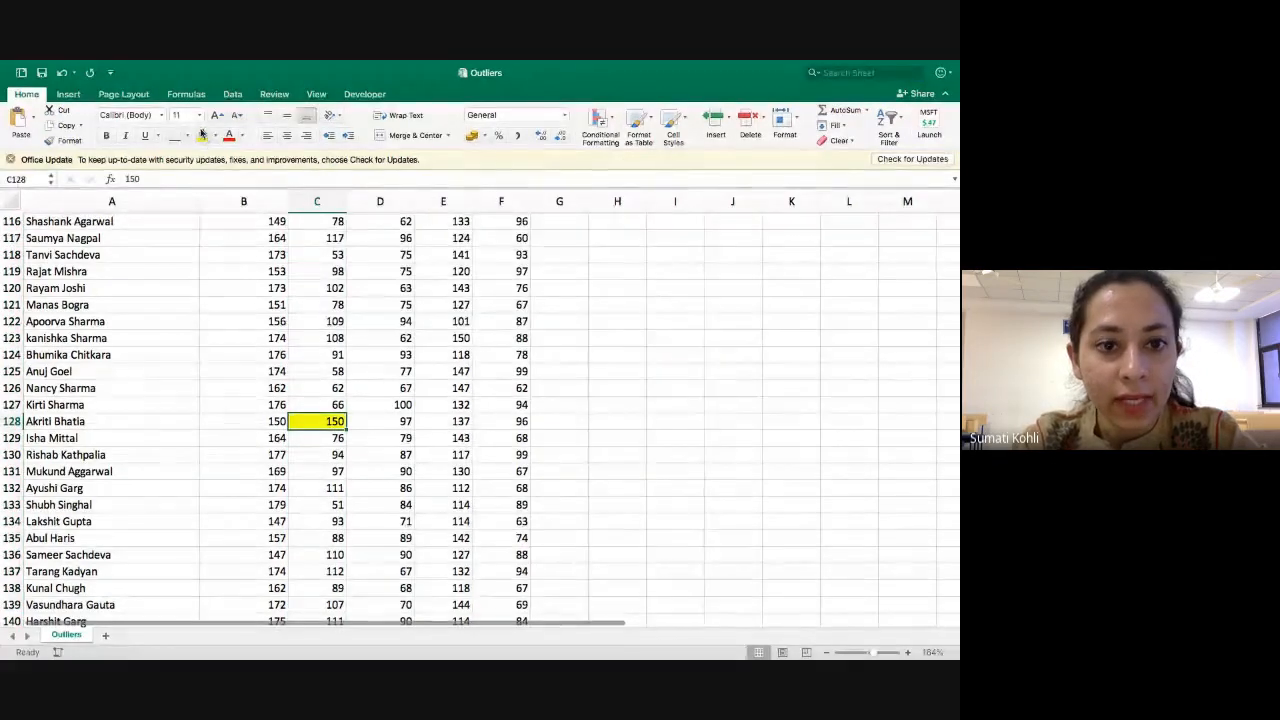
Search the whole sheet for the value 149.
click(813, 73)
click(845, 108)
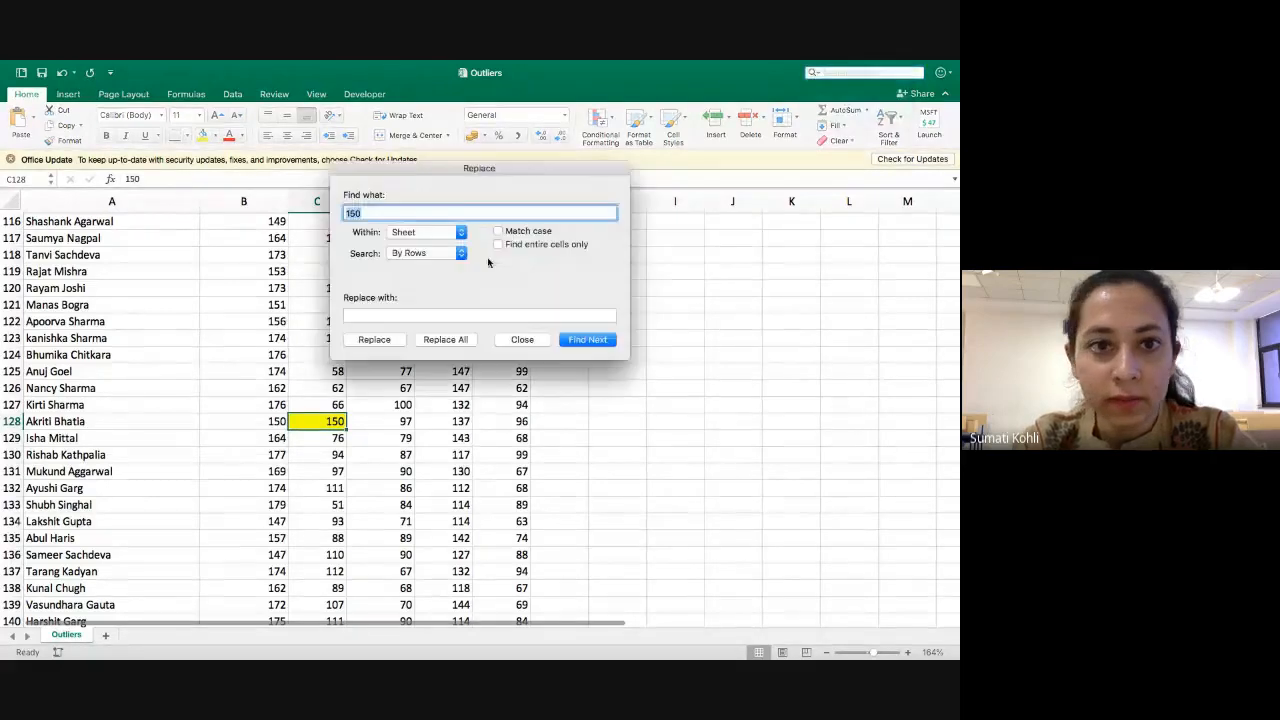
key(Return)
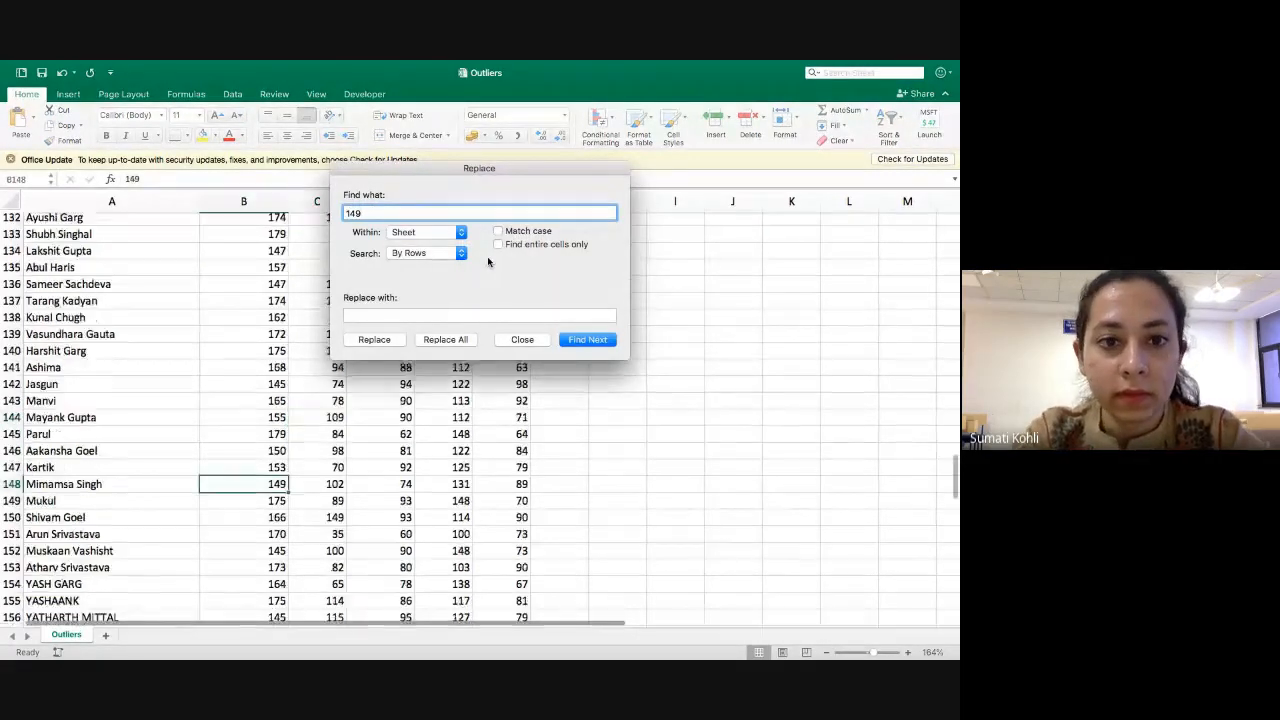
click(536, 341)
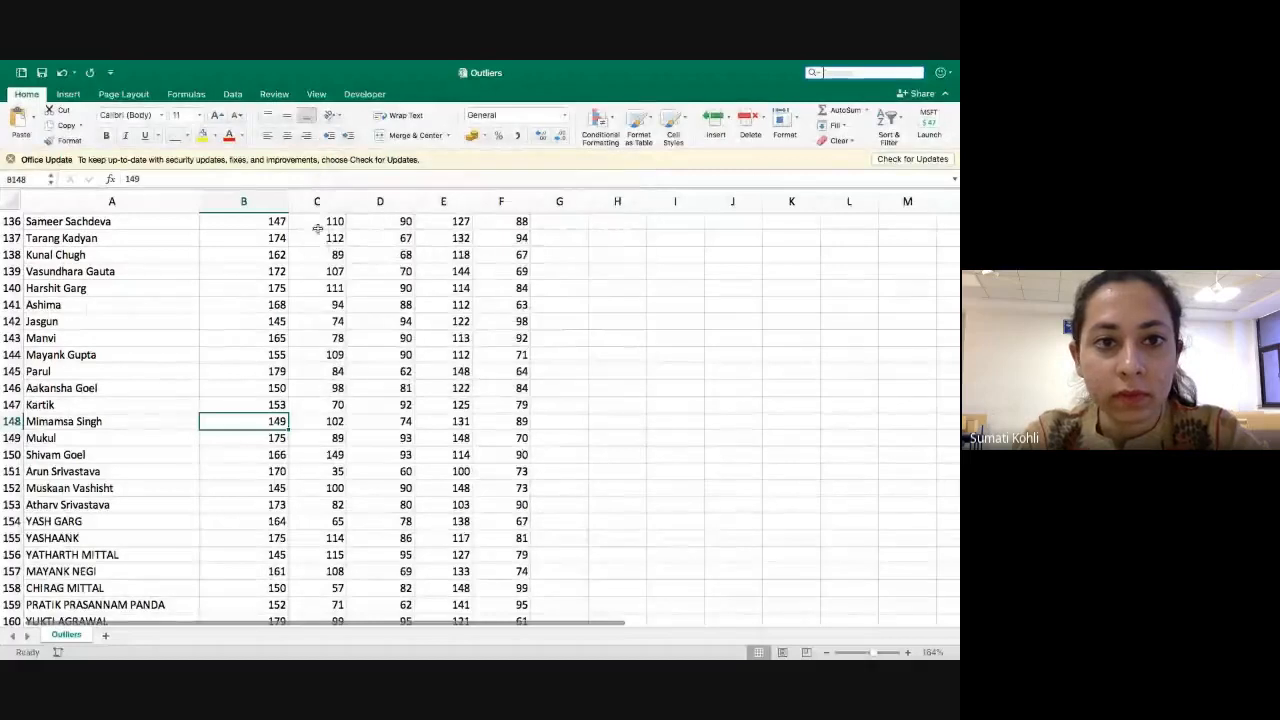
Limit the search for 149 to the Weight column and fill the matching cell C150 yellow.
click(317, 201)
click(814, 73)
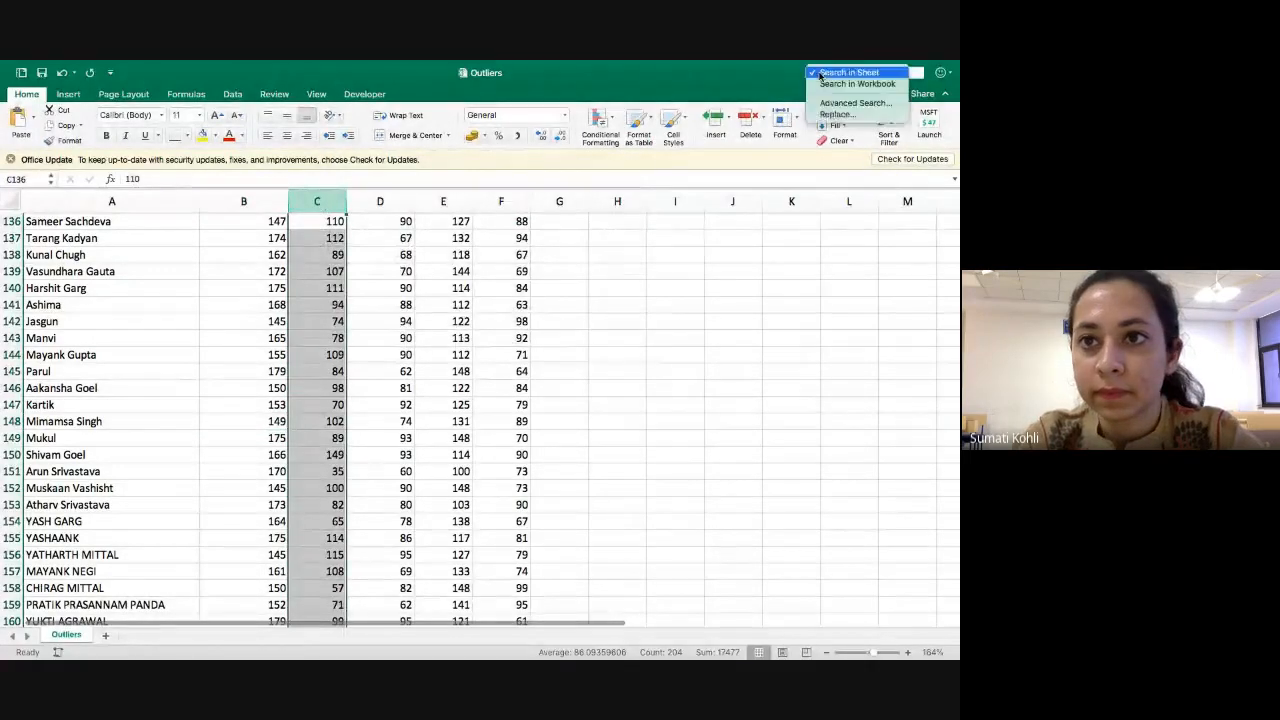
click(845, 108)
key(Return)
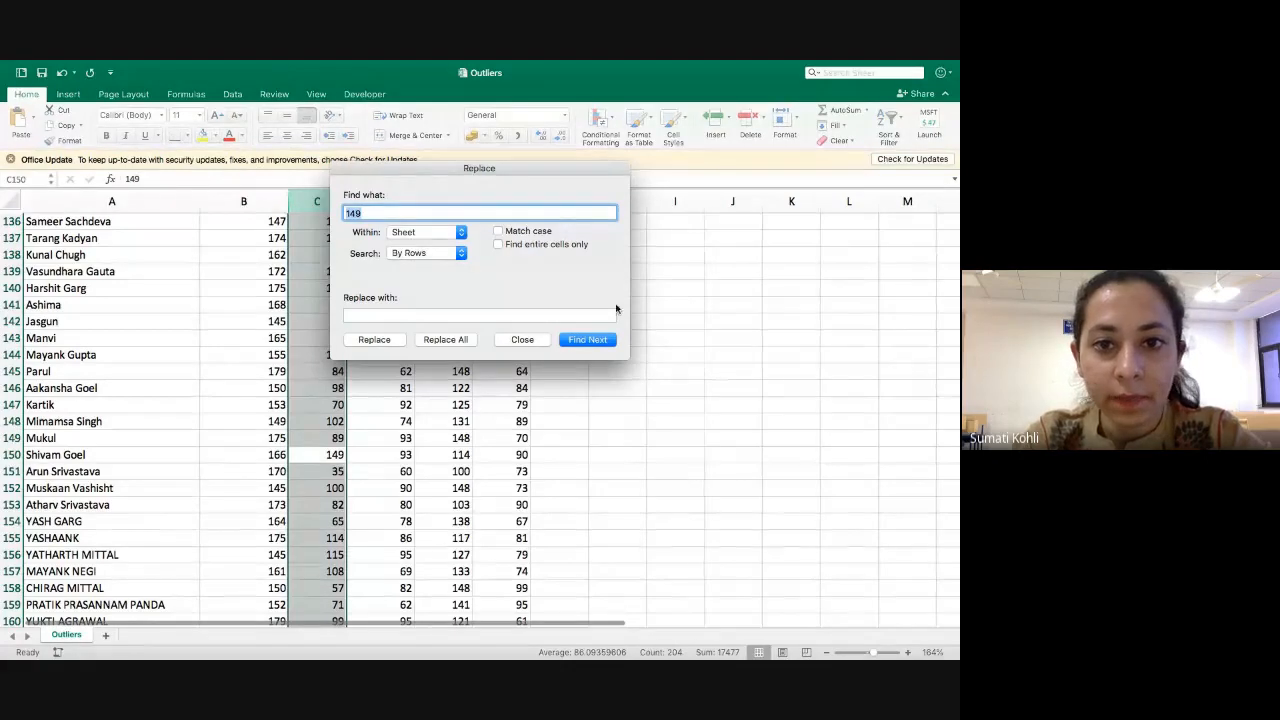
click(540, 341)
click(320, 454)
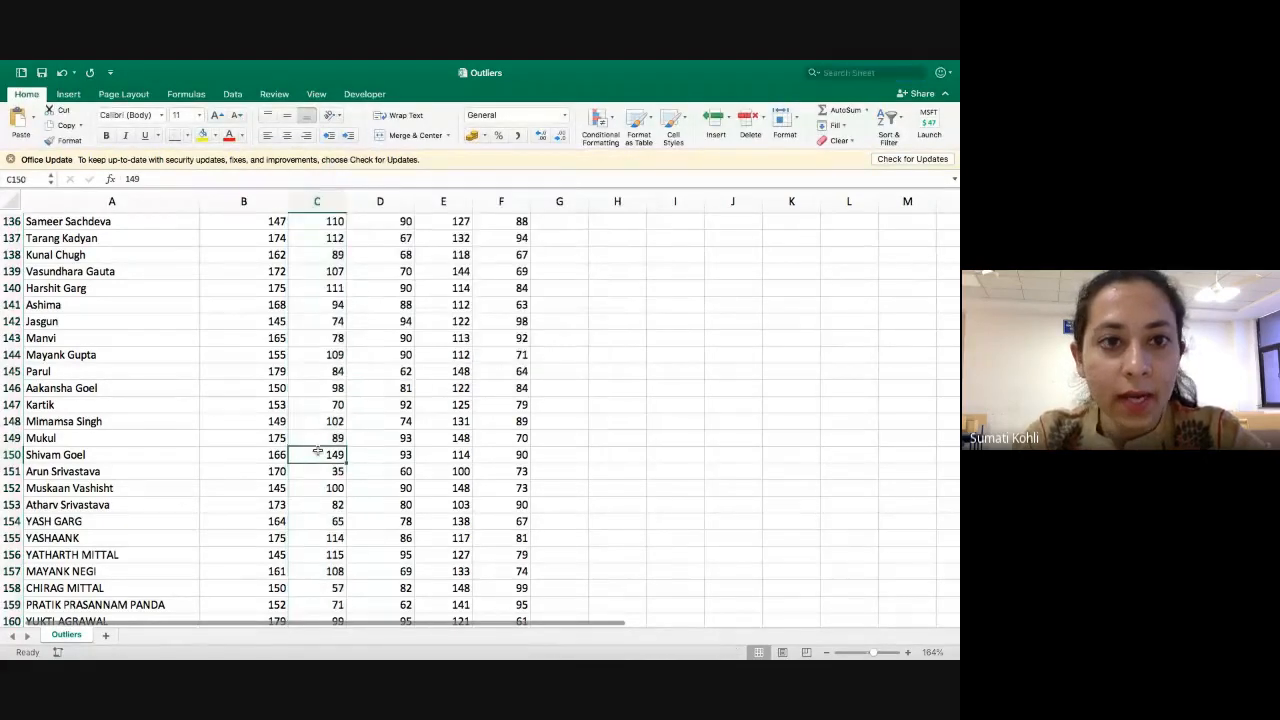
click(202, 135)
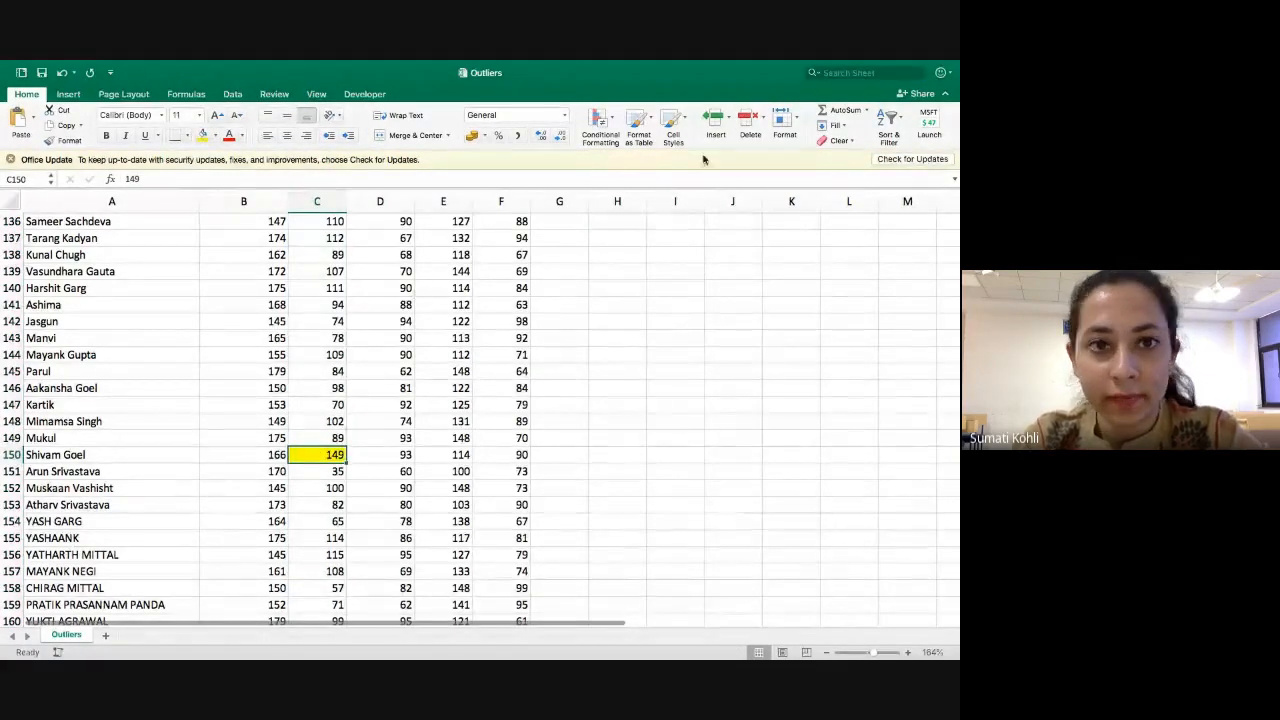
Search the Weight column for 35 and fill the matching cell C151 yellow.
click(317, 201)
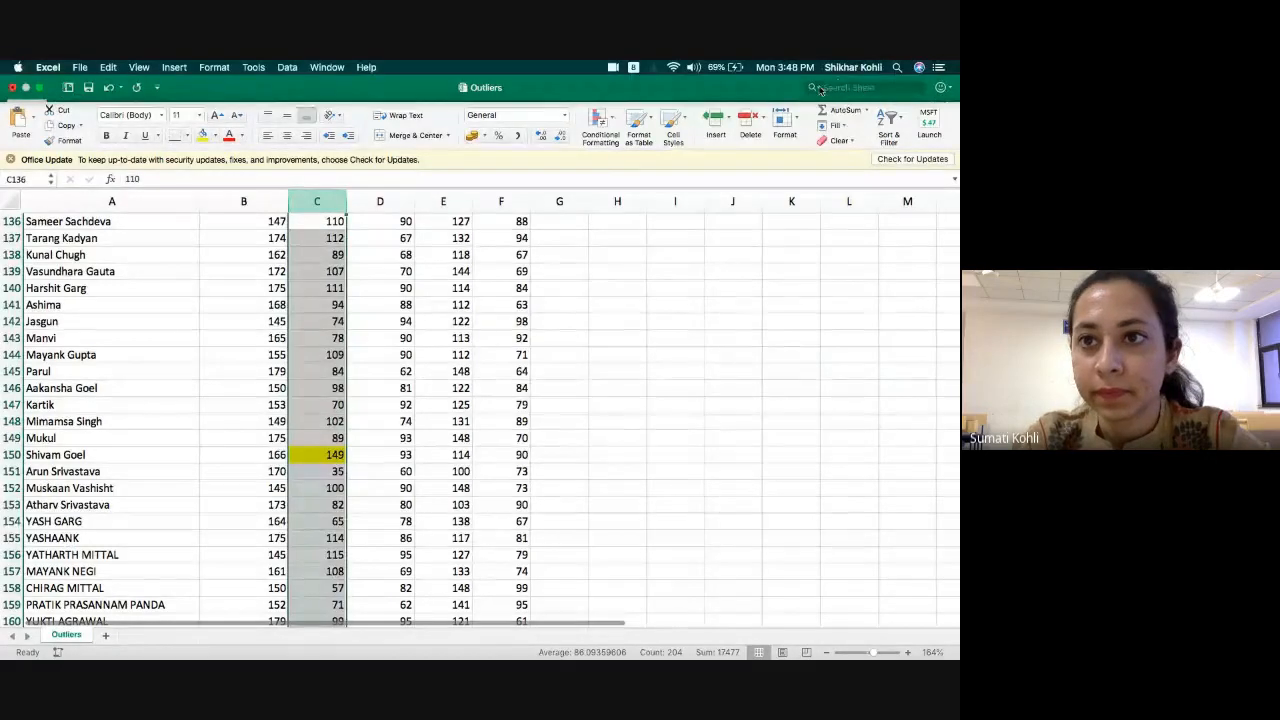
click(814, 88)
click(845, 124)
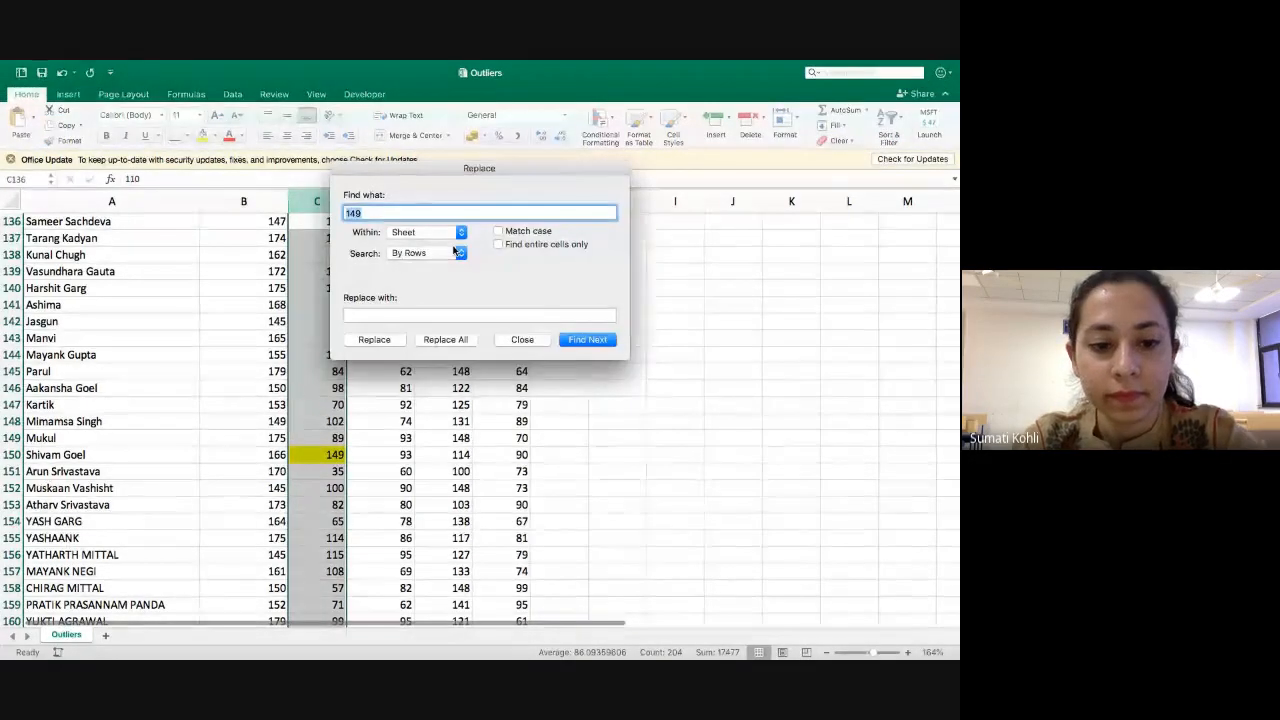
text(35)
key(Return)
click(524, 340)
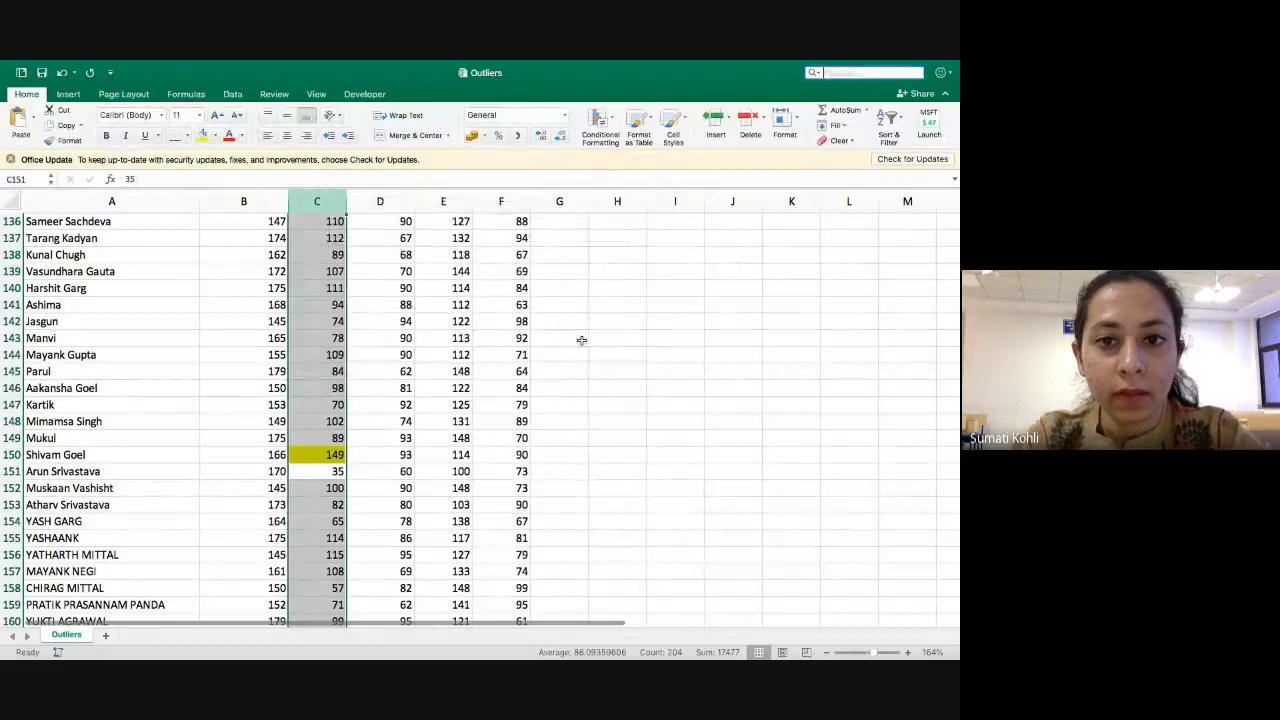
click(345, 471)
click(202, 135)
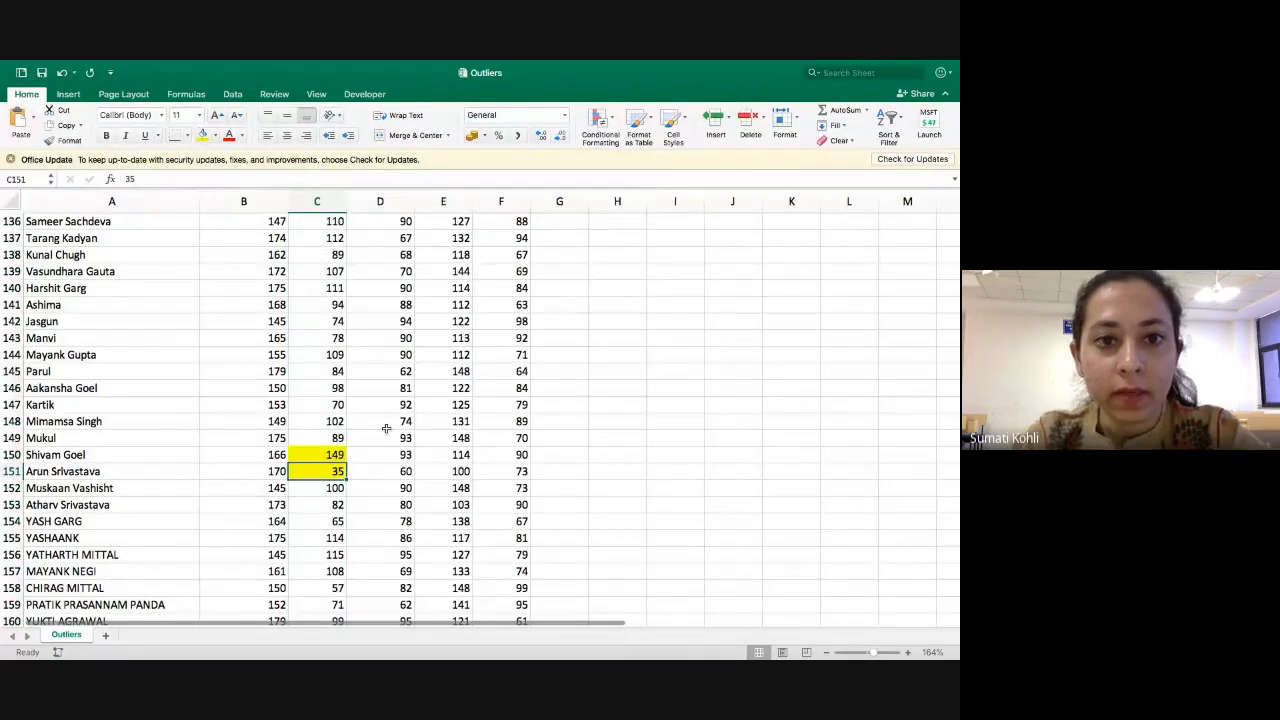
Insert a scatter chart of the BP Bottom column.
scroll(386, 428, up, 20)
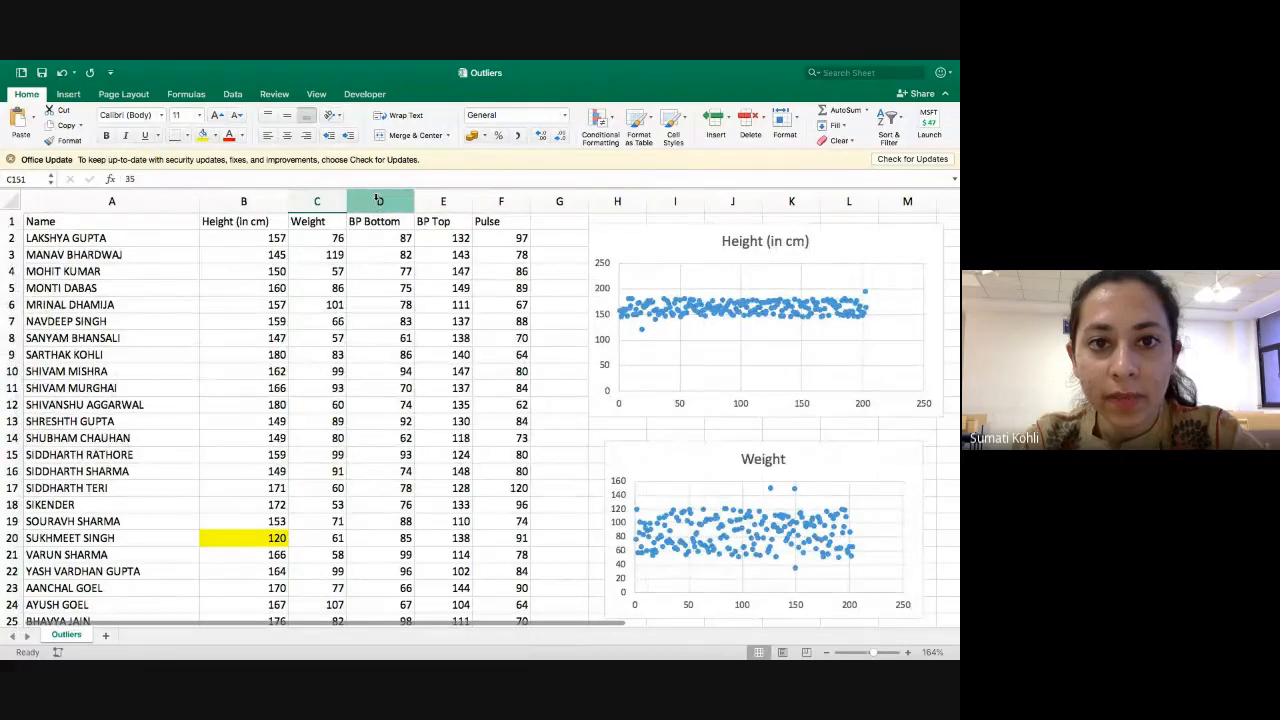
click(379, 201)
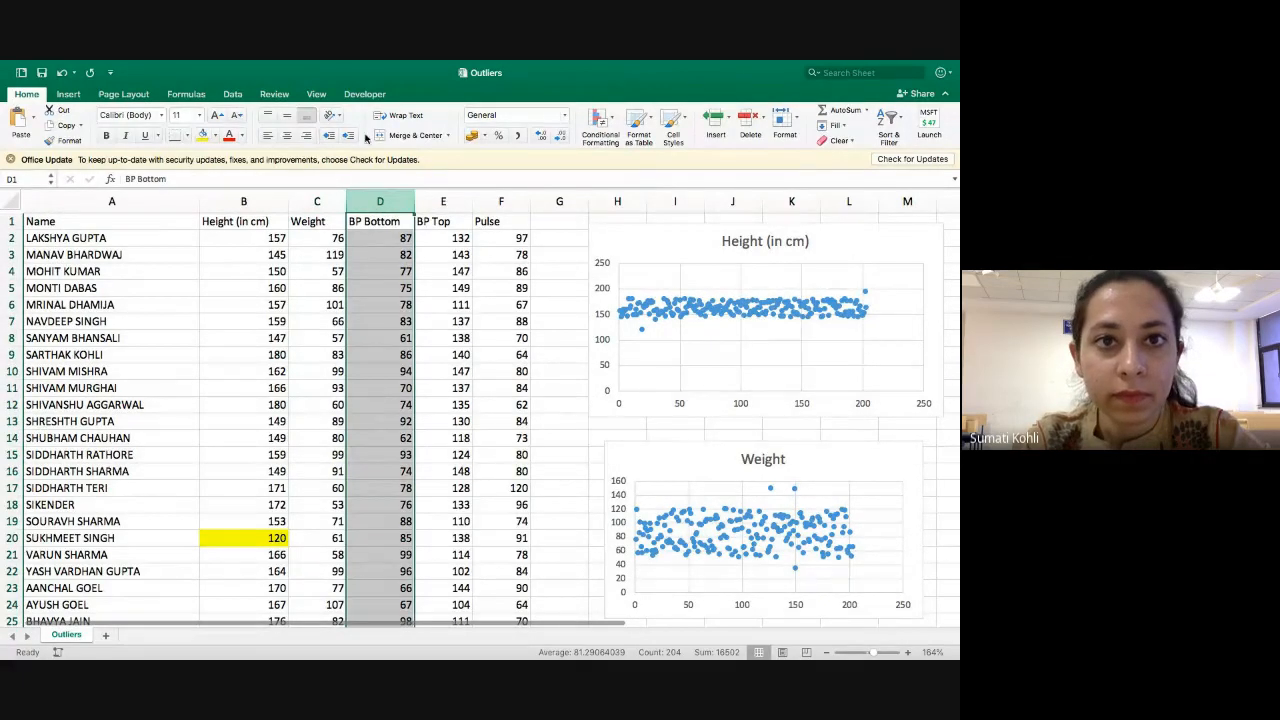
click(68, 94)
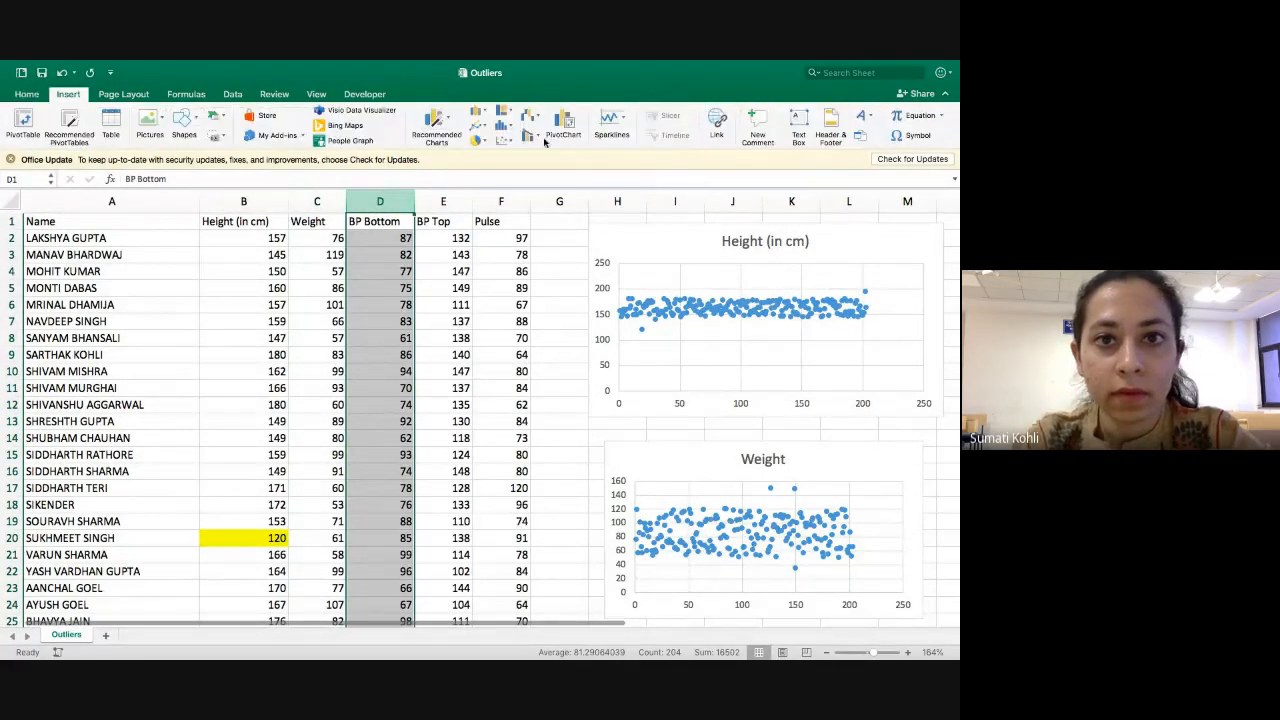
click(503, 140)
click(525, 200)
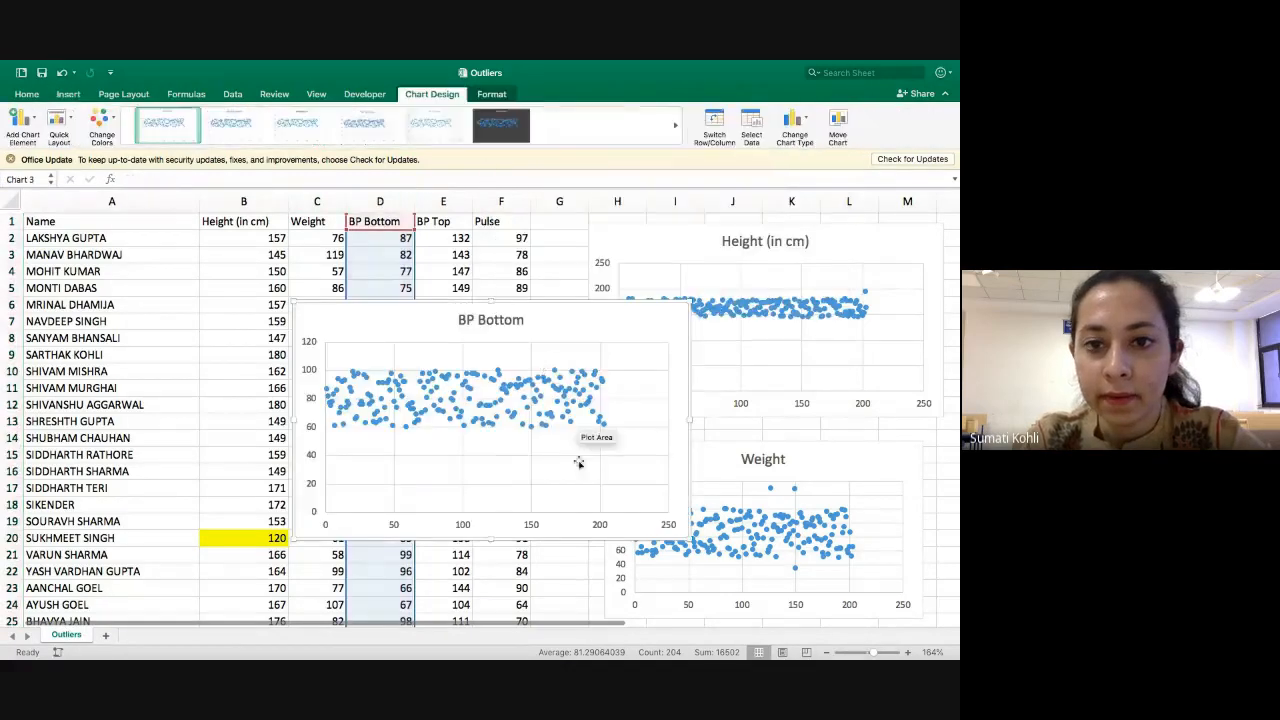
Reduce the BP Bottom chart to about the size of the Weight chart and place it directly below that chart.
drag(689, 539, 656, 521)
scroll(652, 401, down, 5)
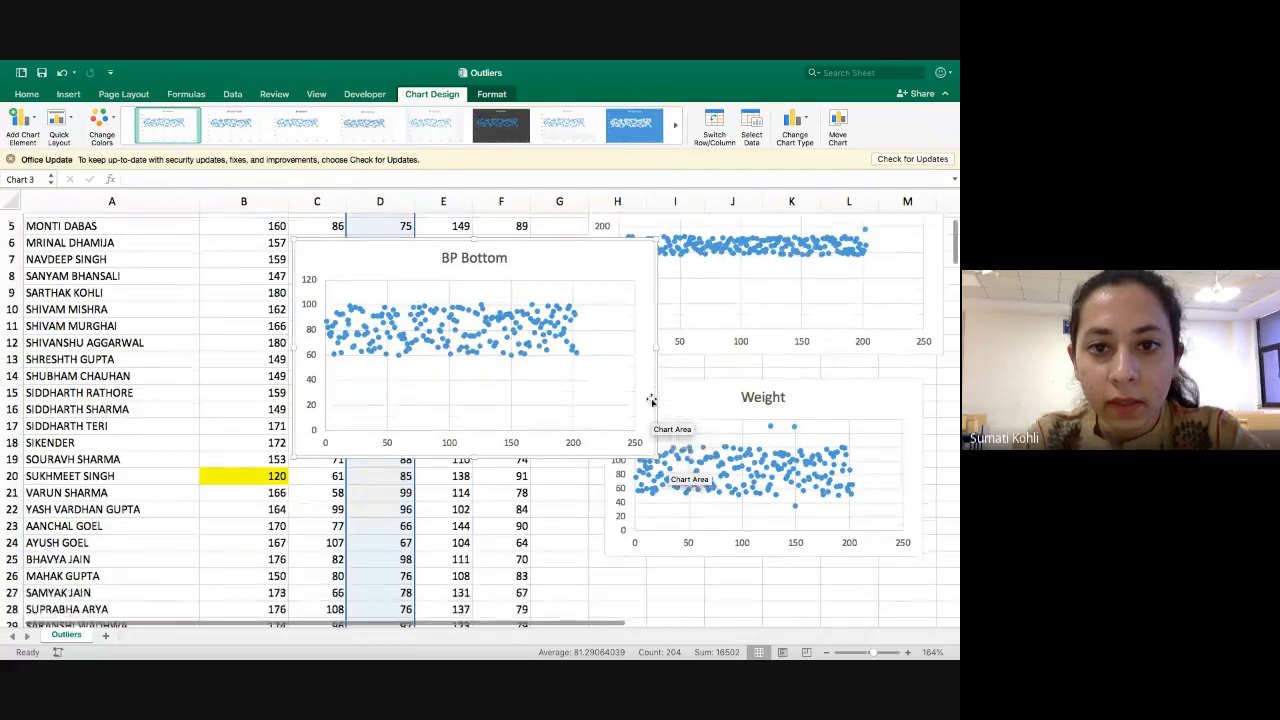
drag(655, 323, 843, 487)
scroll(843, 487, down, 4)
scroll(843, 487, down, 1)
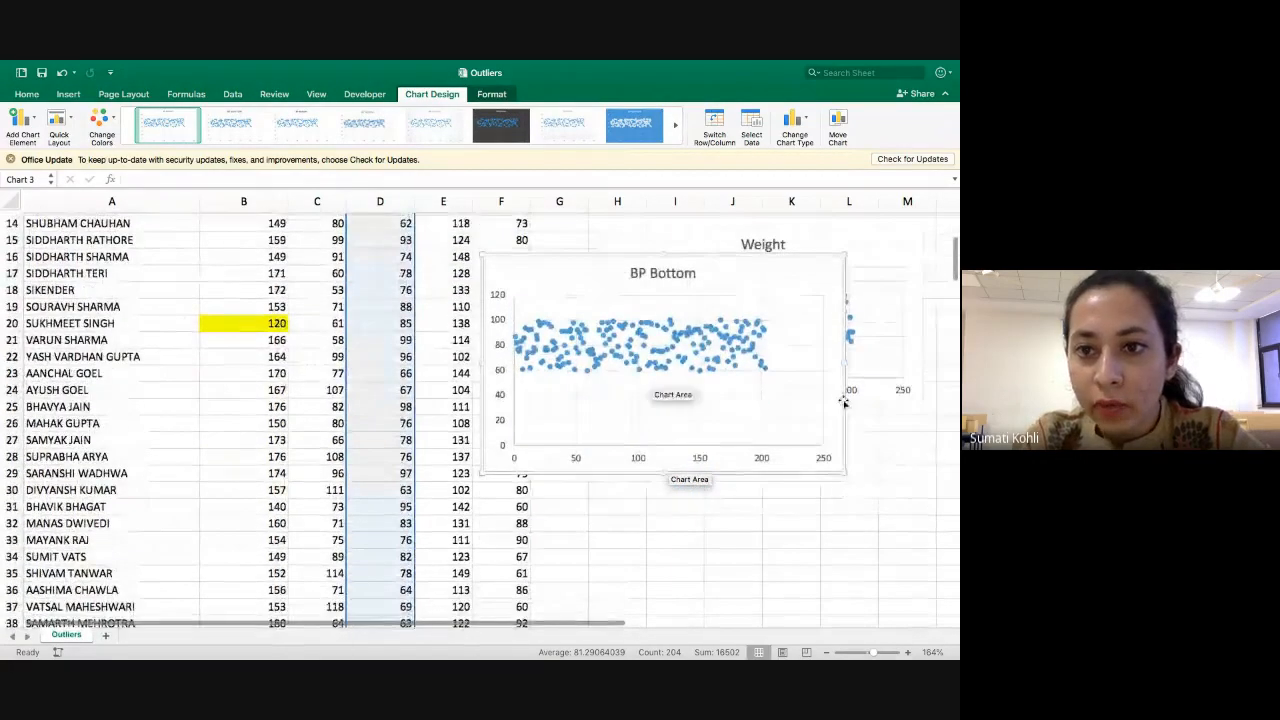
drag(845, 405, 137, 563)
scroll(431, 528, left, 5)
scroll(137, 563, left, 5)
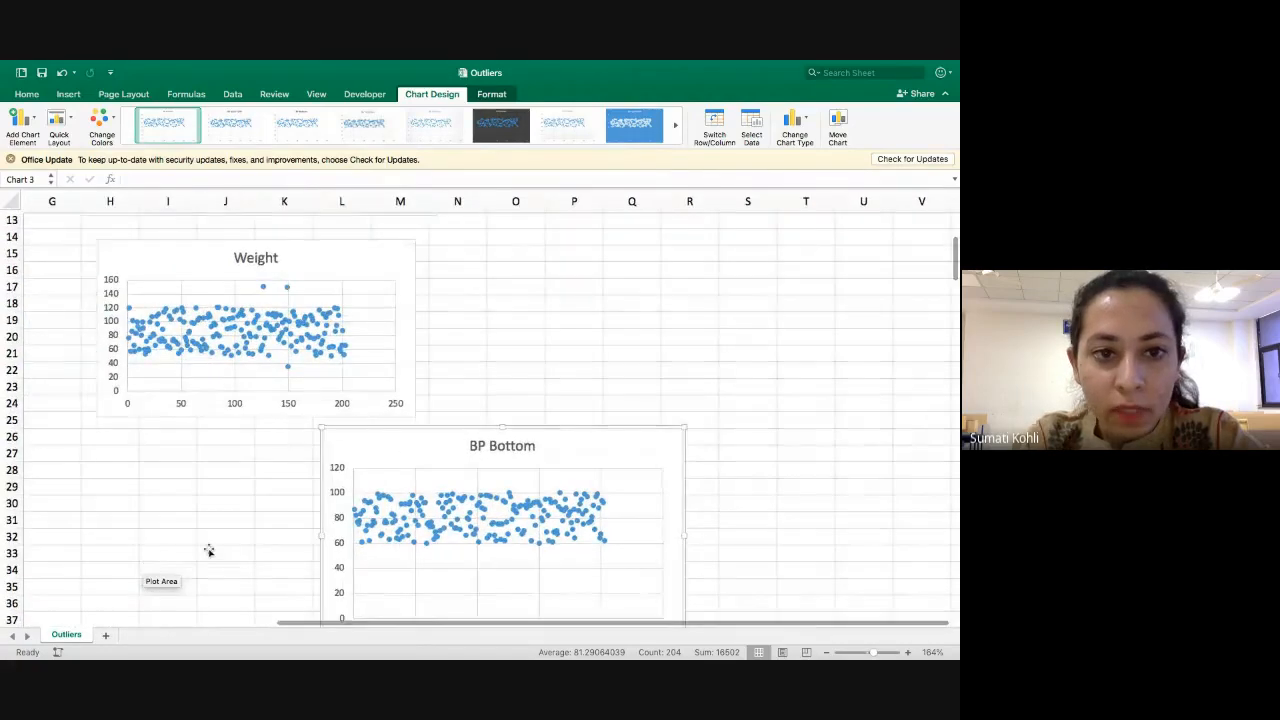
drag(316, 527, 82, 524)
scroll(228, 527, down, 3)
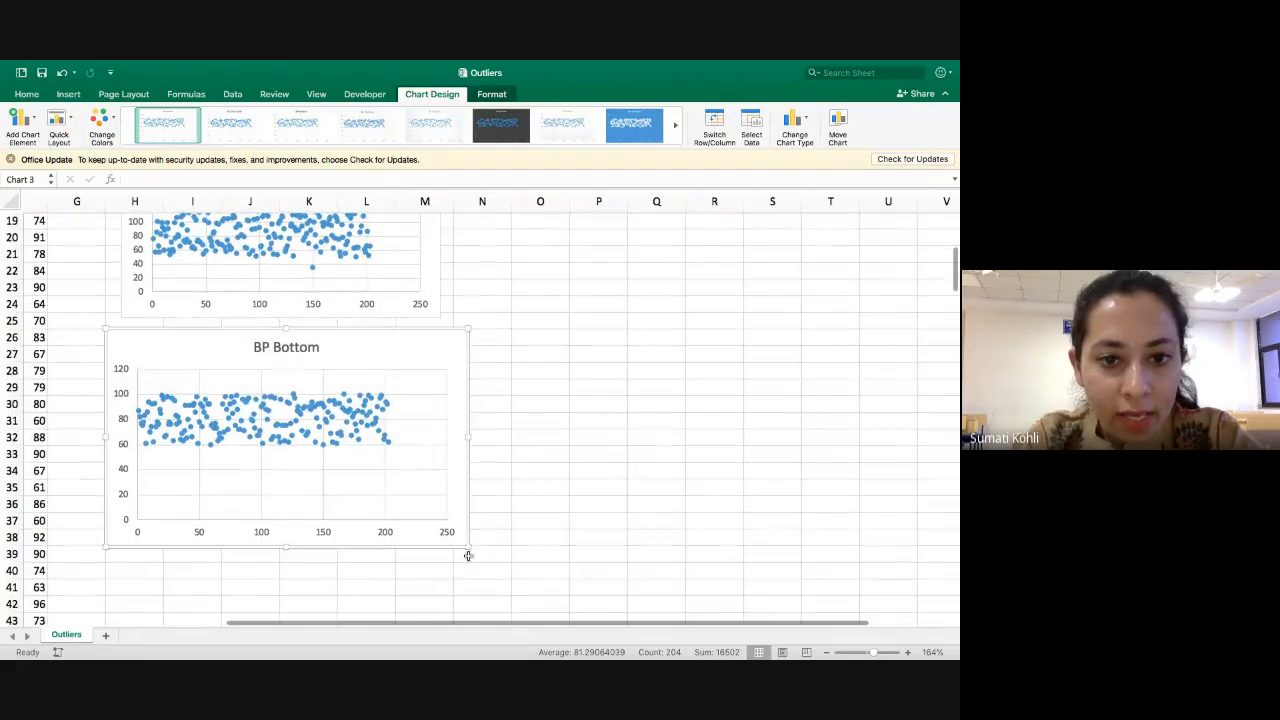
drag(467, 548, 423, 502)
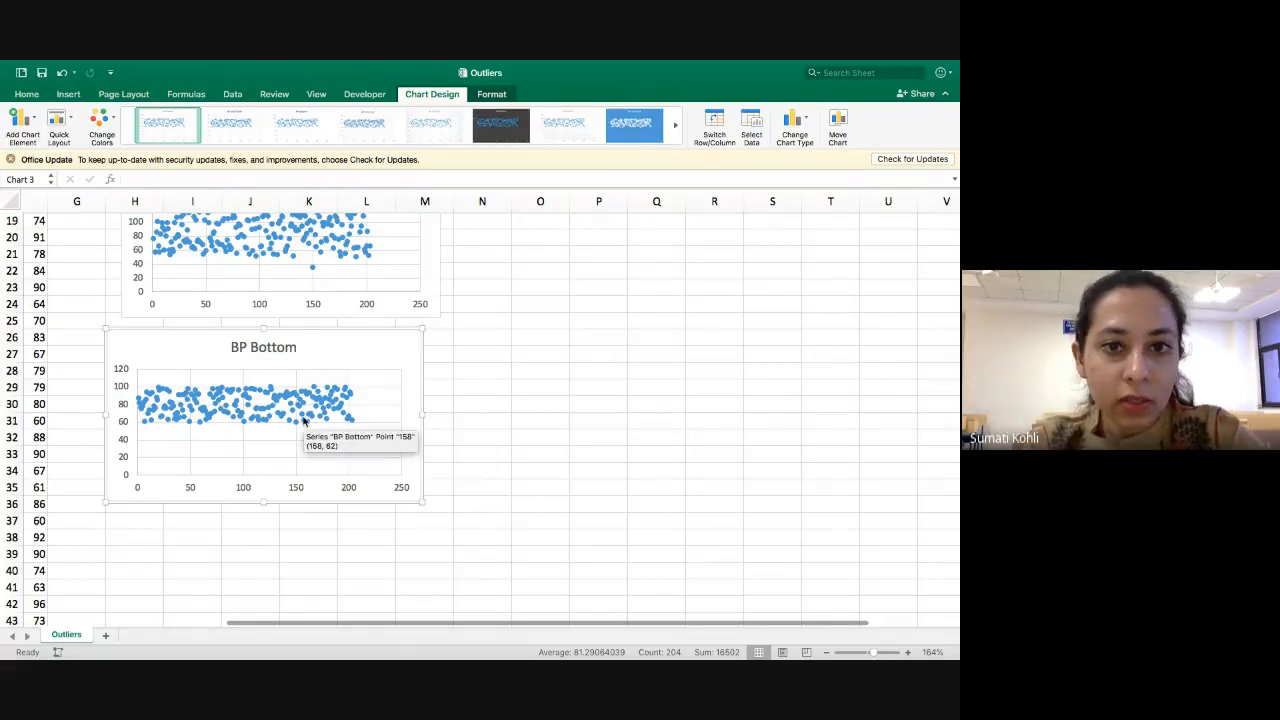
Insert a scatter chart of the BP Top column.
scroll(303, 421, left, 3)
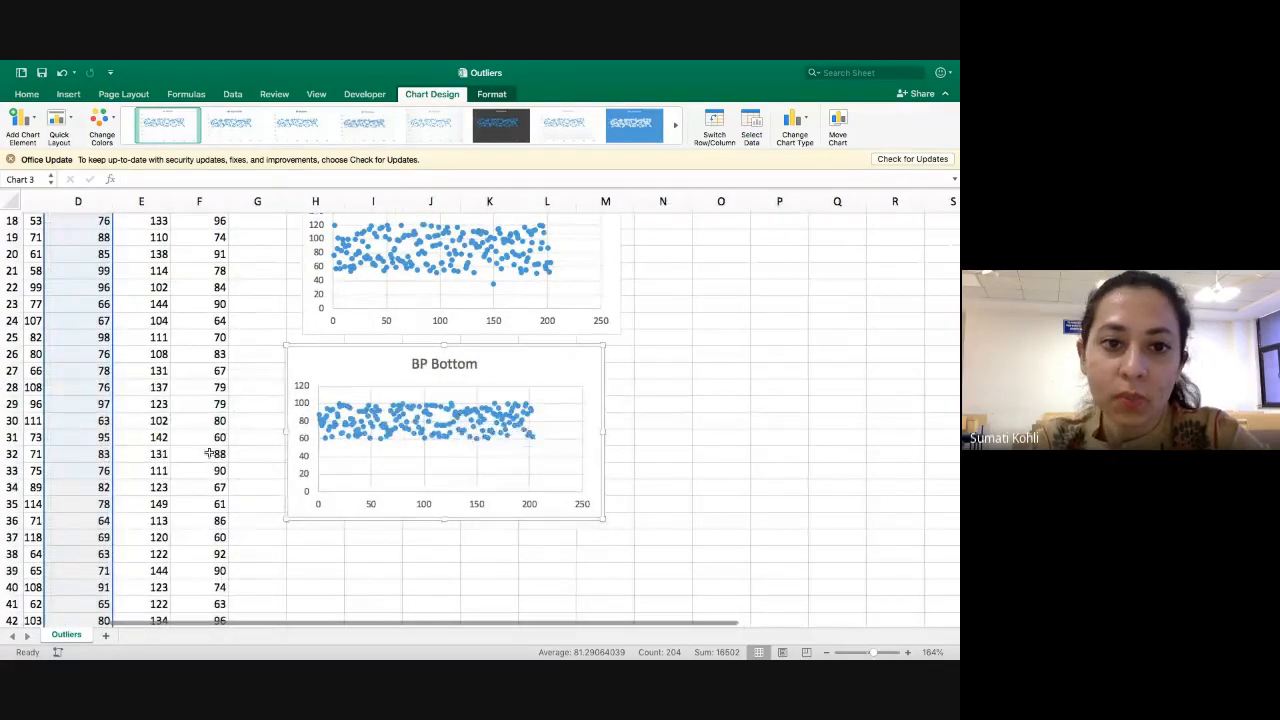
scroll(123, 380, up, 10)
scroll(126, 377, left, 1)
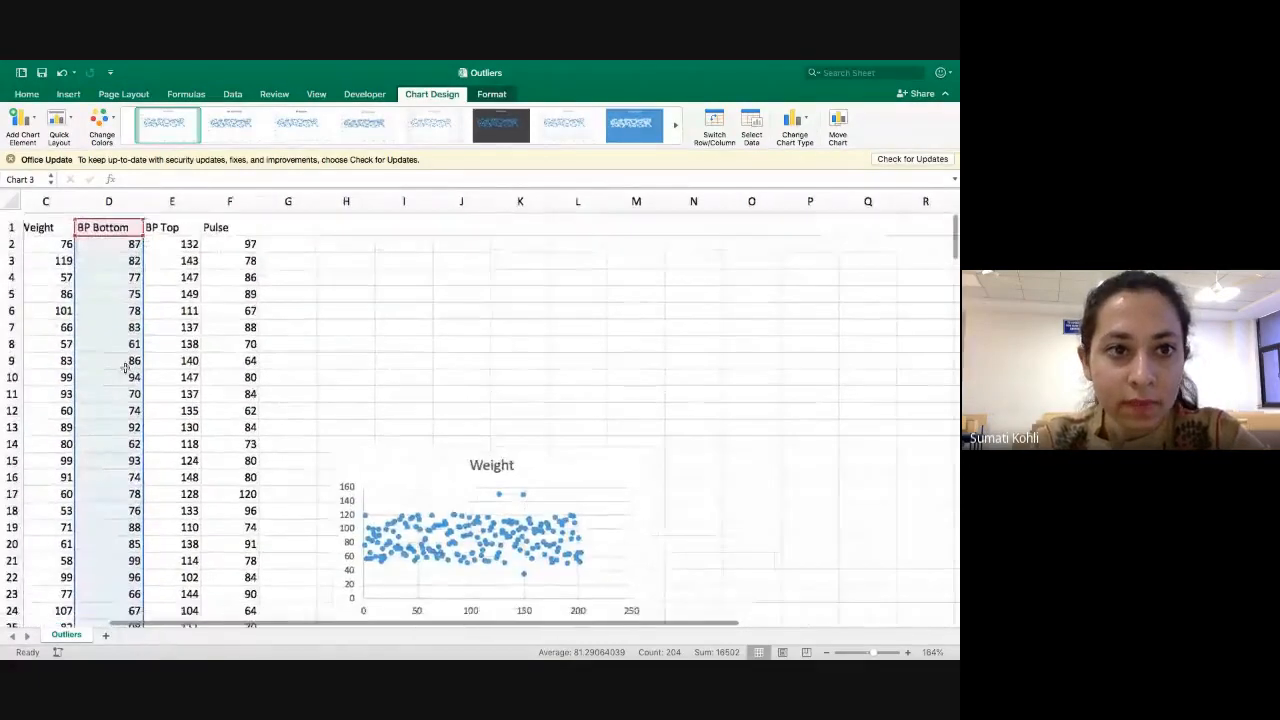
click(162, 200)
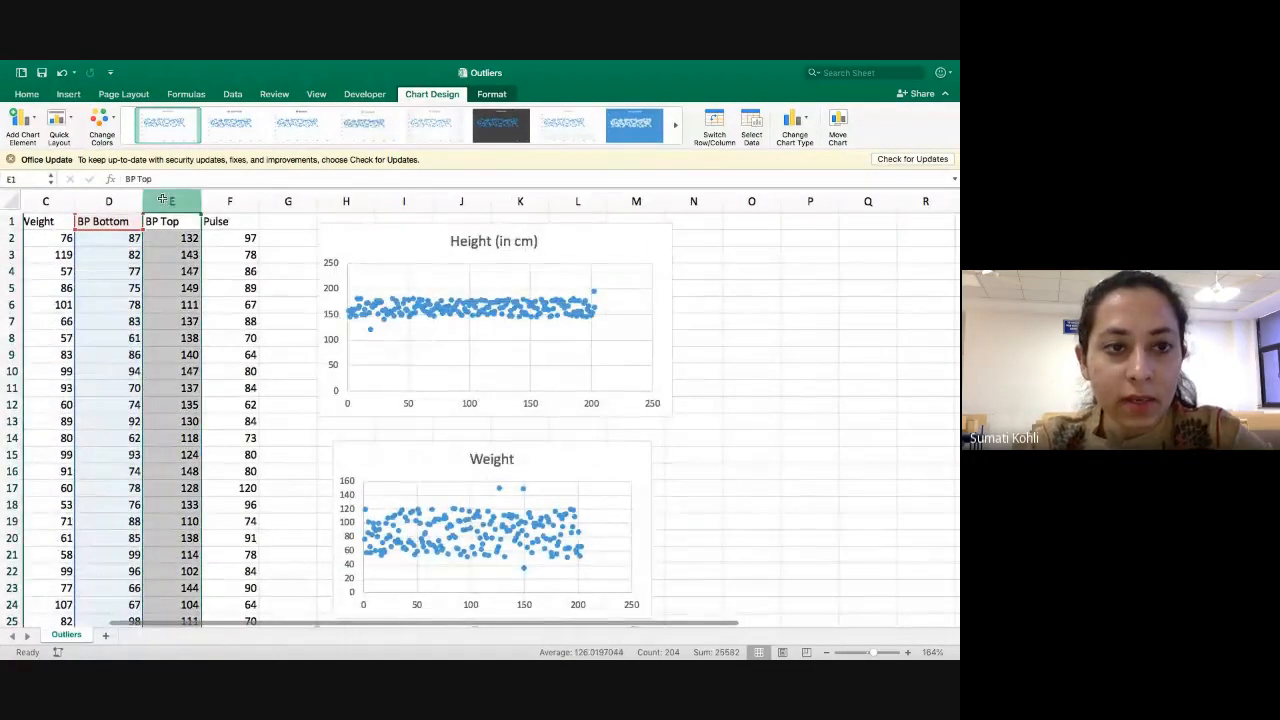
click(70, 95)
click(504, 140)
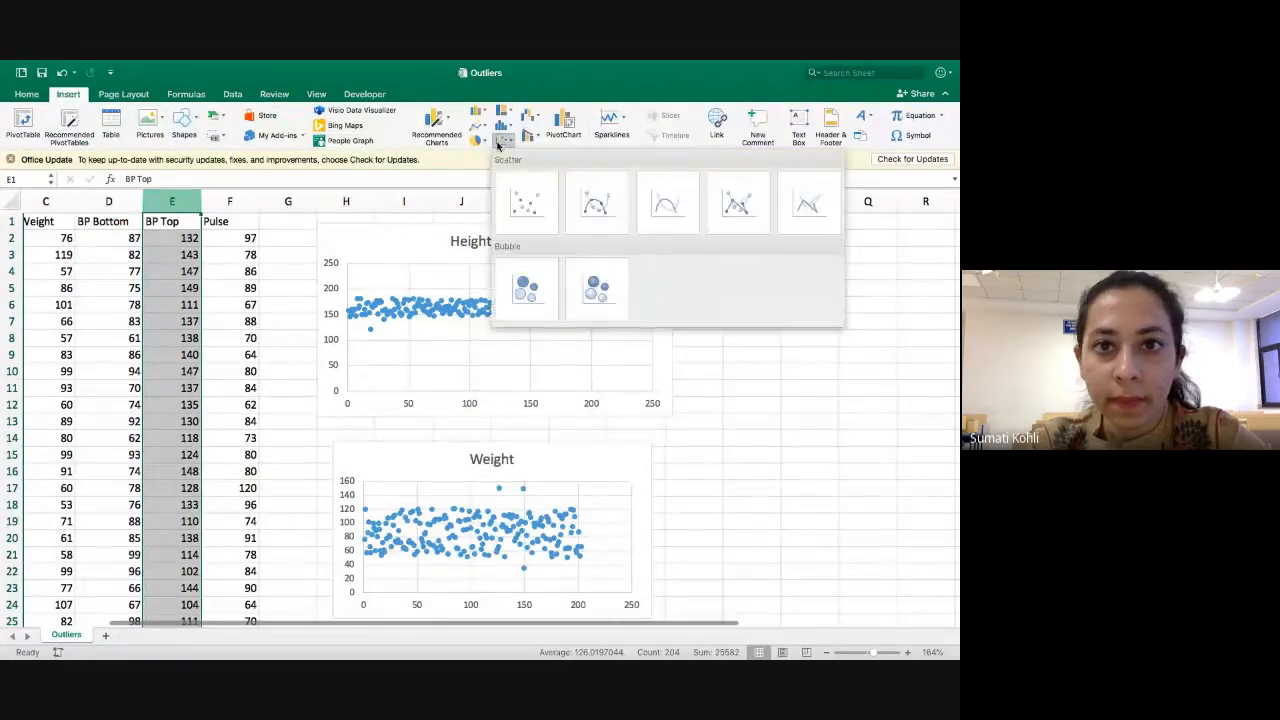
click(541, 203)
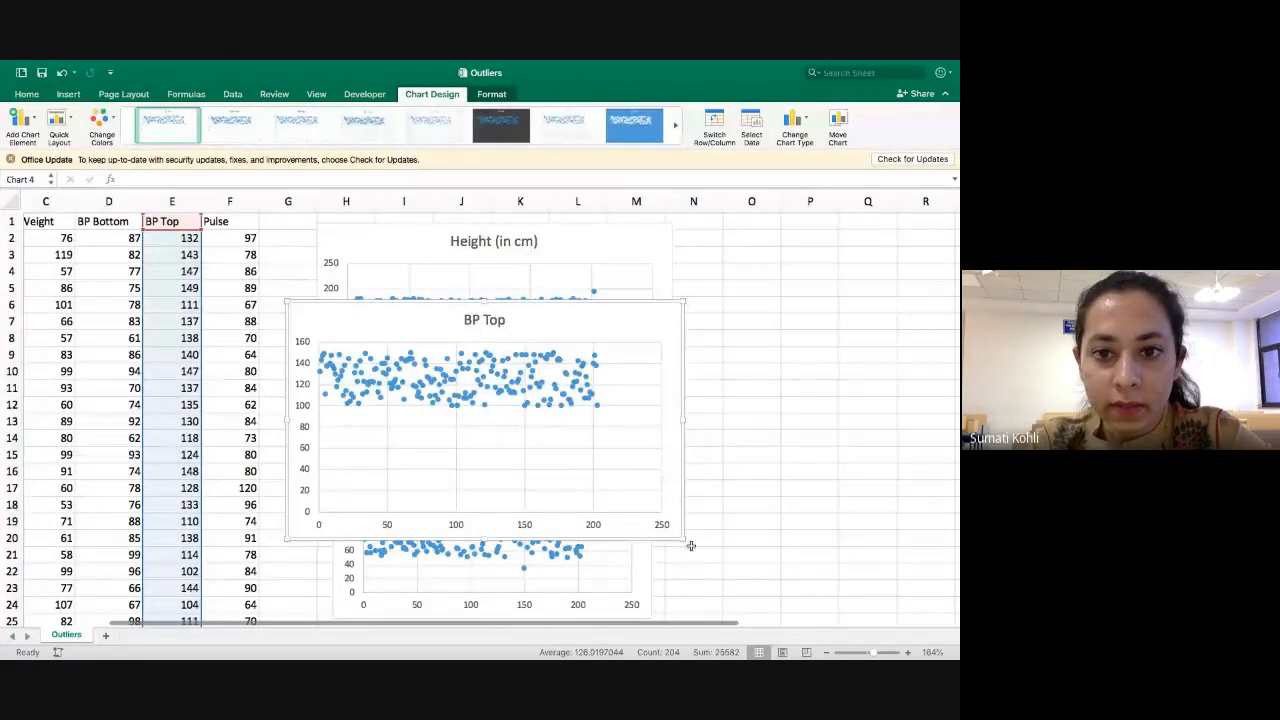
Reduce the BP Top chart's size and move it out to the empty columns far beyond the other charts.
drag(686, 540, 634, 457)
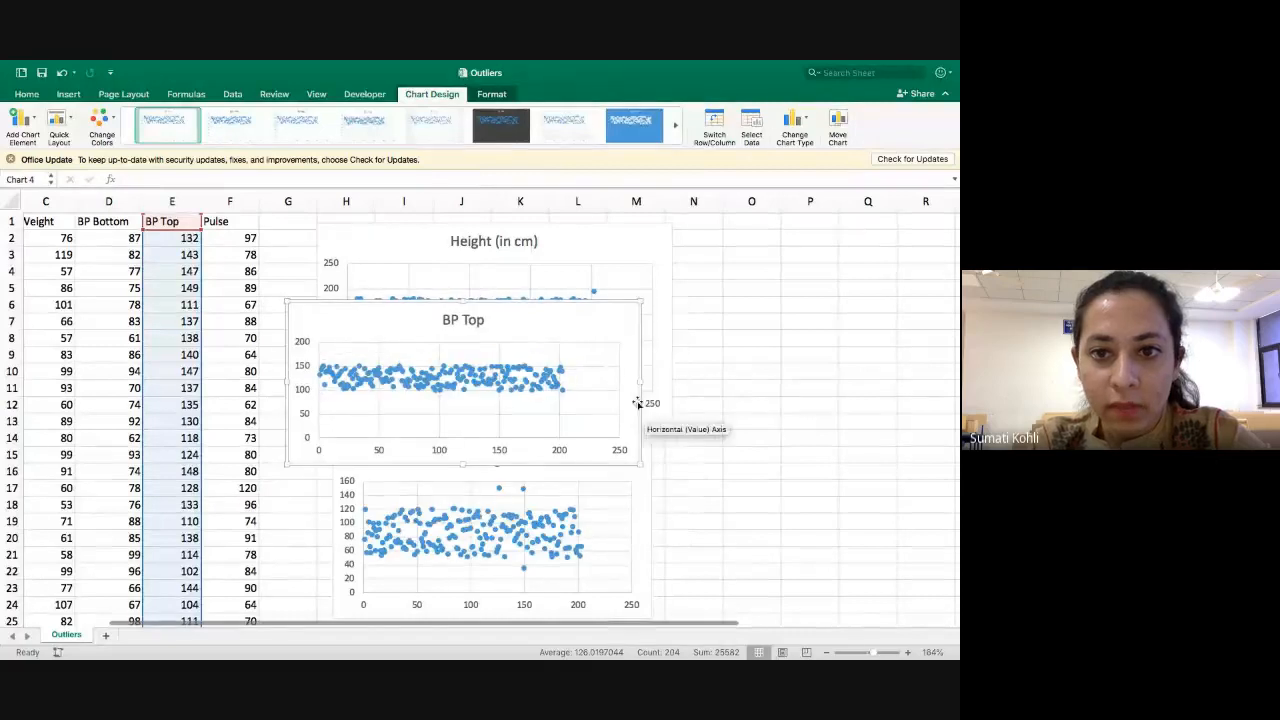
drag(646, 406, 583, 390)
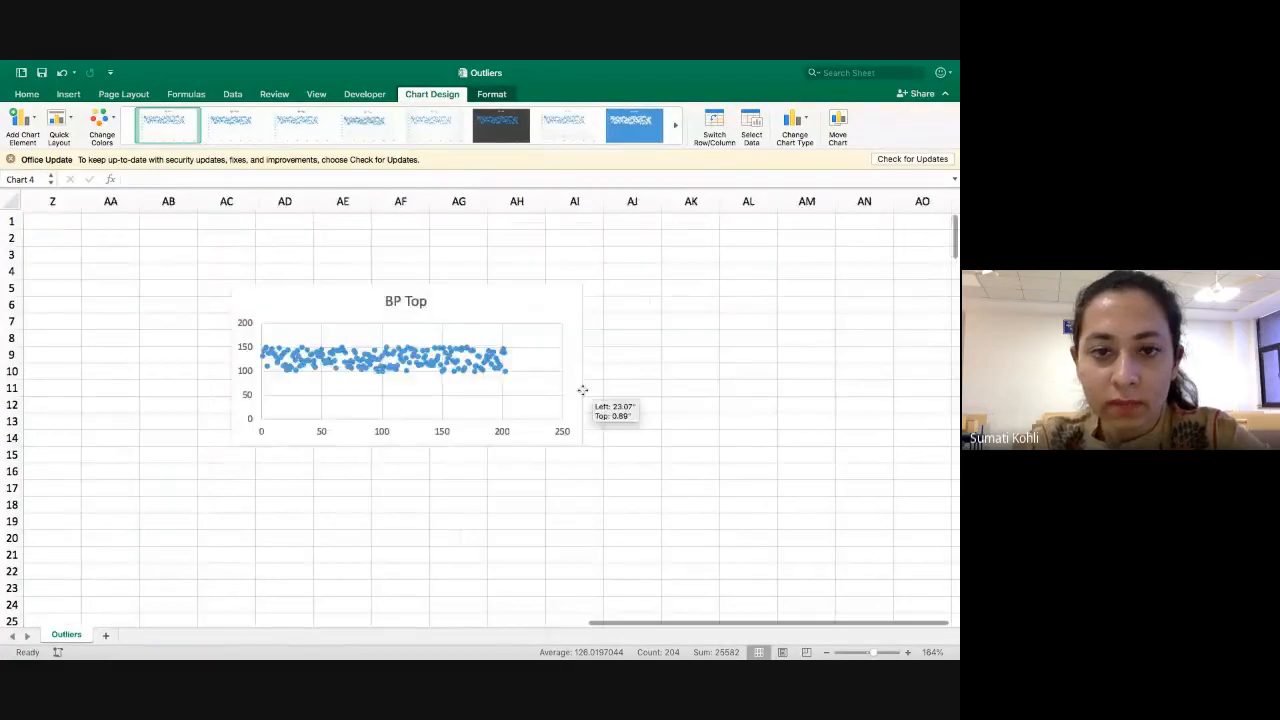
scroll(583, 390, left, 10)
scroll(583, 390, left, 15)
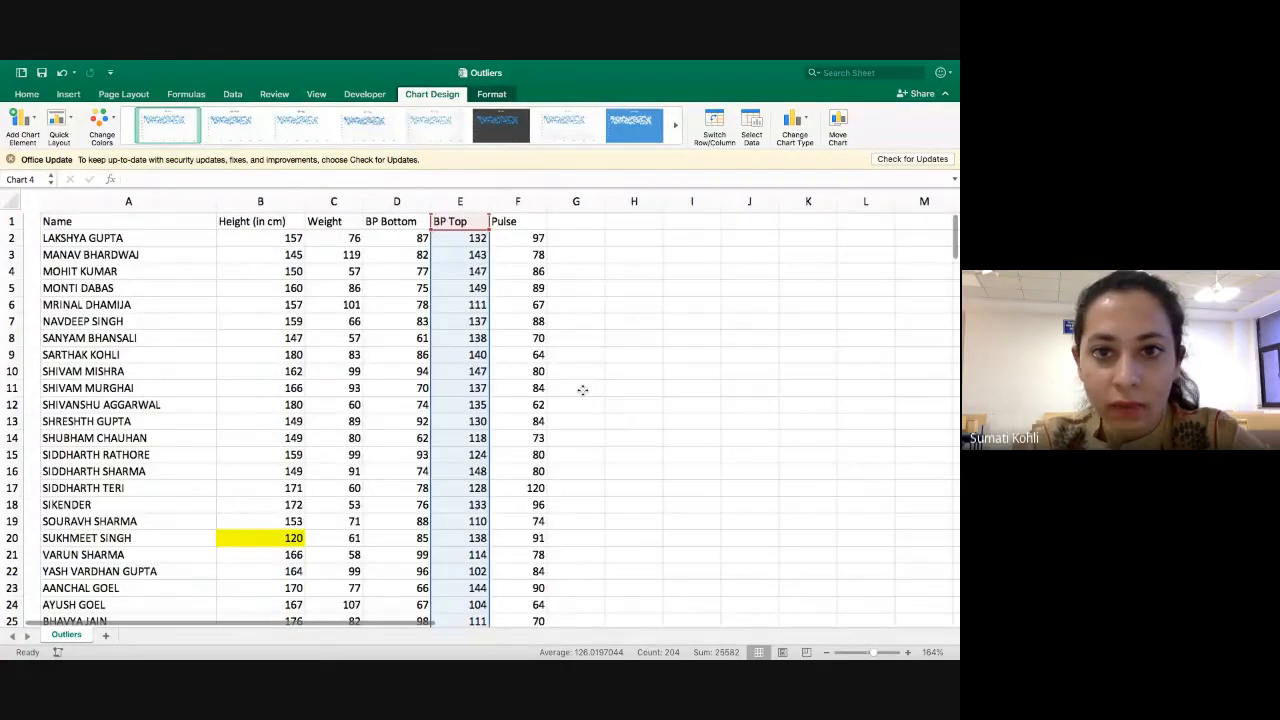
Shrink the Height (in cm) chart from its lower corner to free space around it.
scroll(583, 390, right, 2)
scroll(583, 389, right, 1)
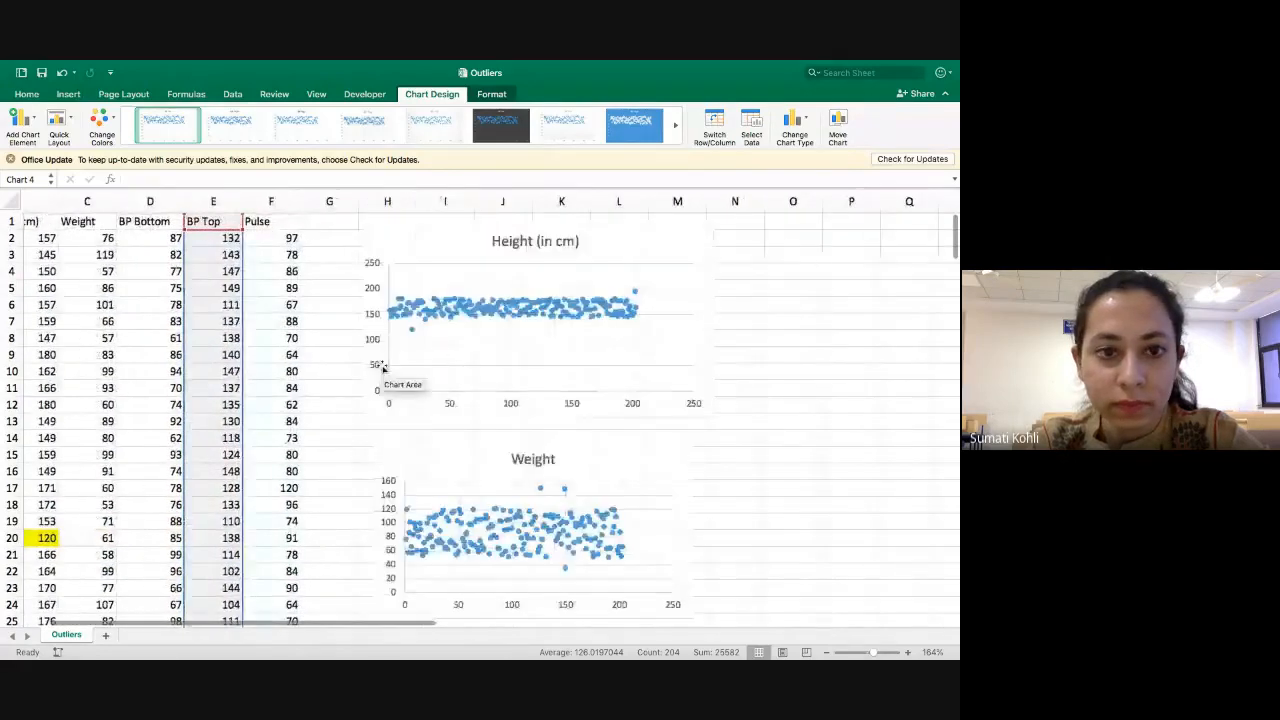
click(700, 404)
drag(714, 416, 636, 368)
Shrink the BP Top chart to a narrow strip in the empty columns.
scroll(810, 364, right, 20)
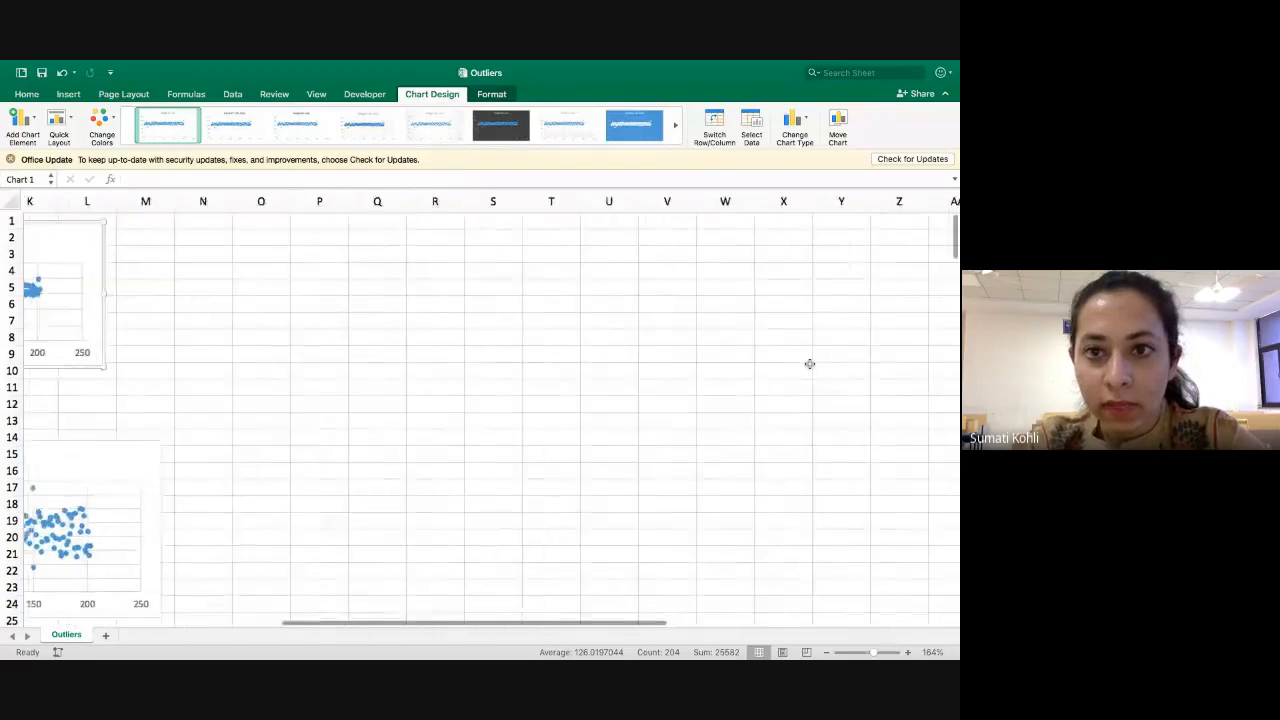
scroll(810, 364, right, 5)
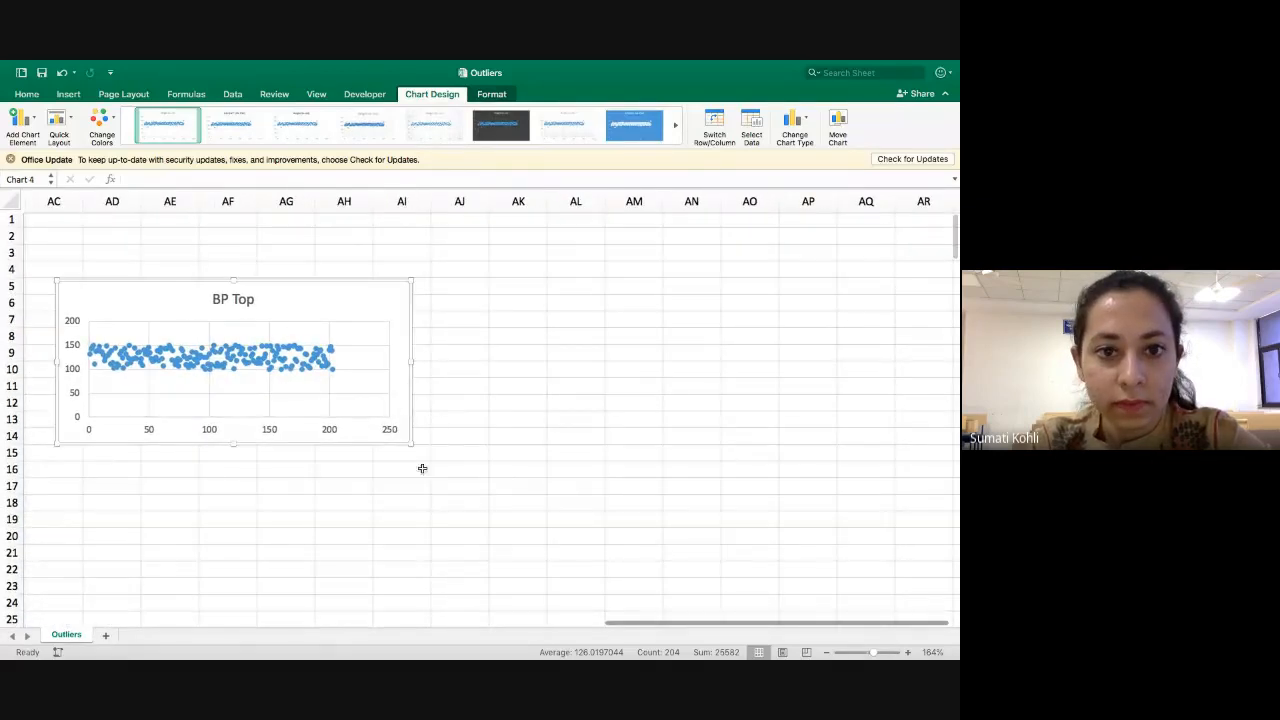
click(411, 446)
drag(411, 446, 284, 357)
scroll(284, 357, left, 6)
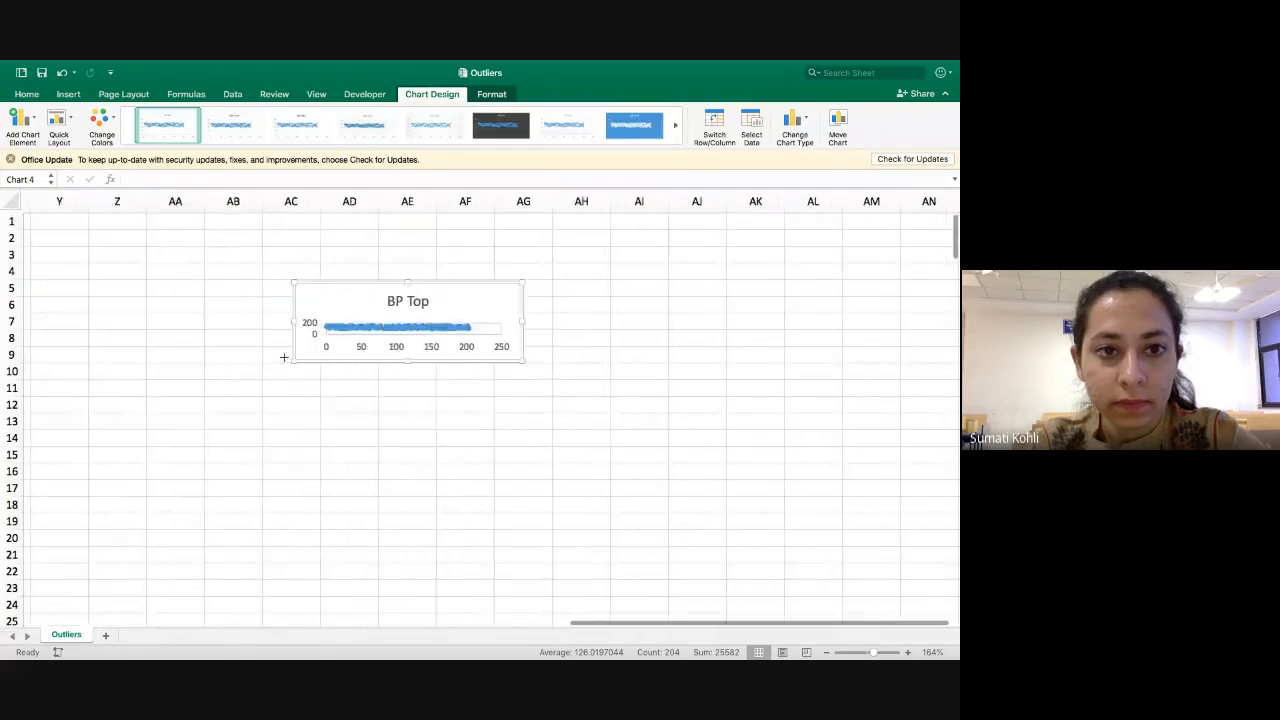
Move the BP Top chart beside the Height chart and enlarge it to span about columns M to R and rows 1 to 13.
click(826, 652)
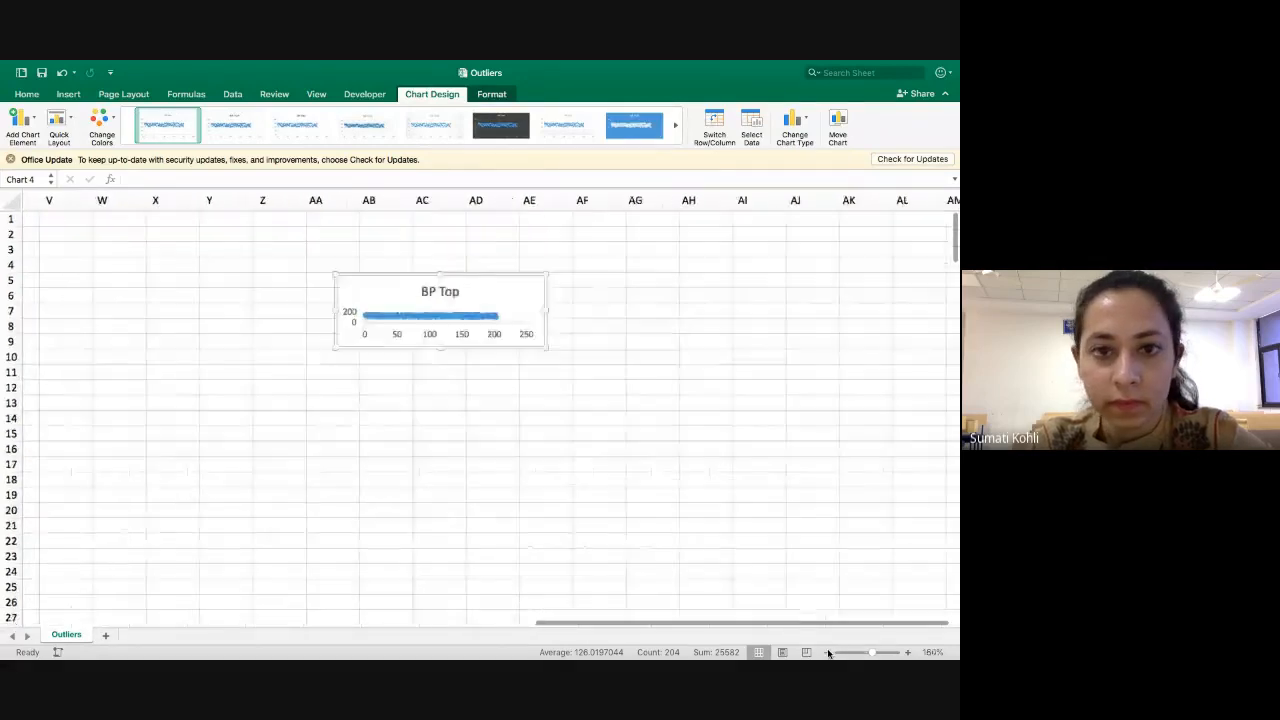
click(826, 652)
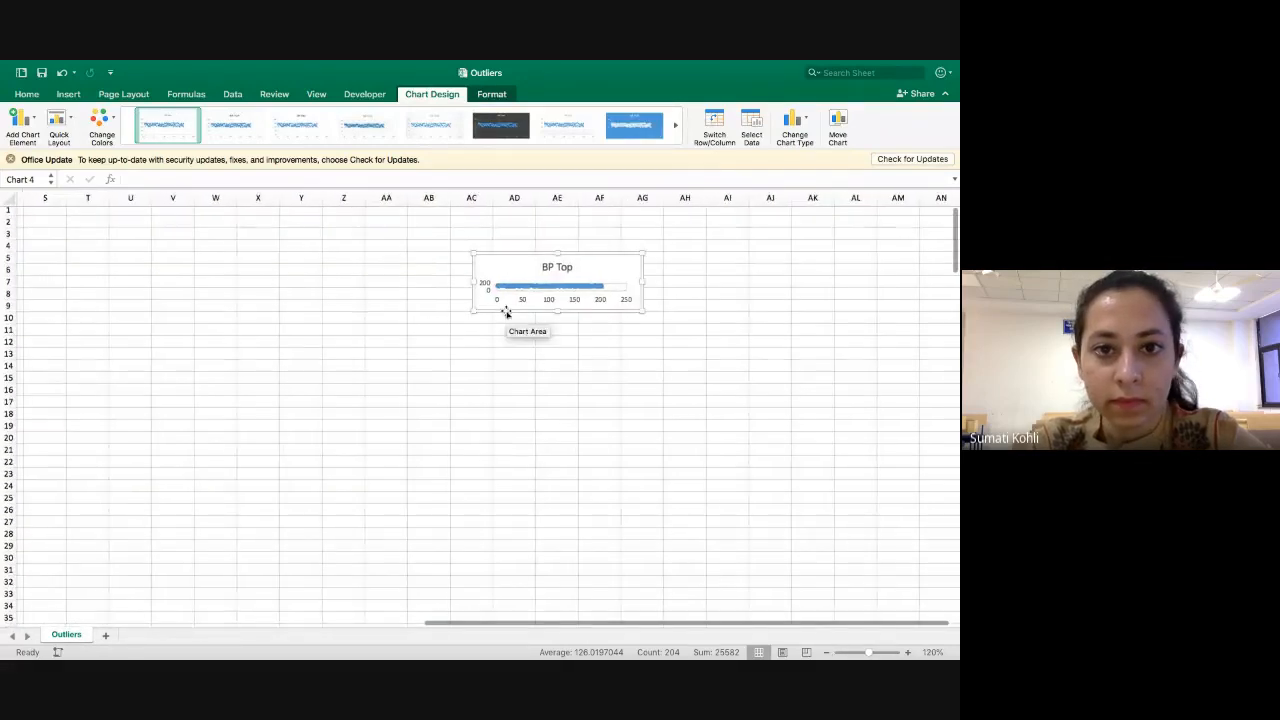
drag(506, 313, 346, 291)
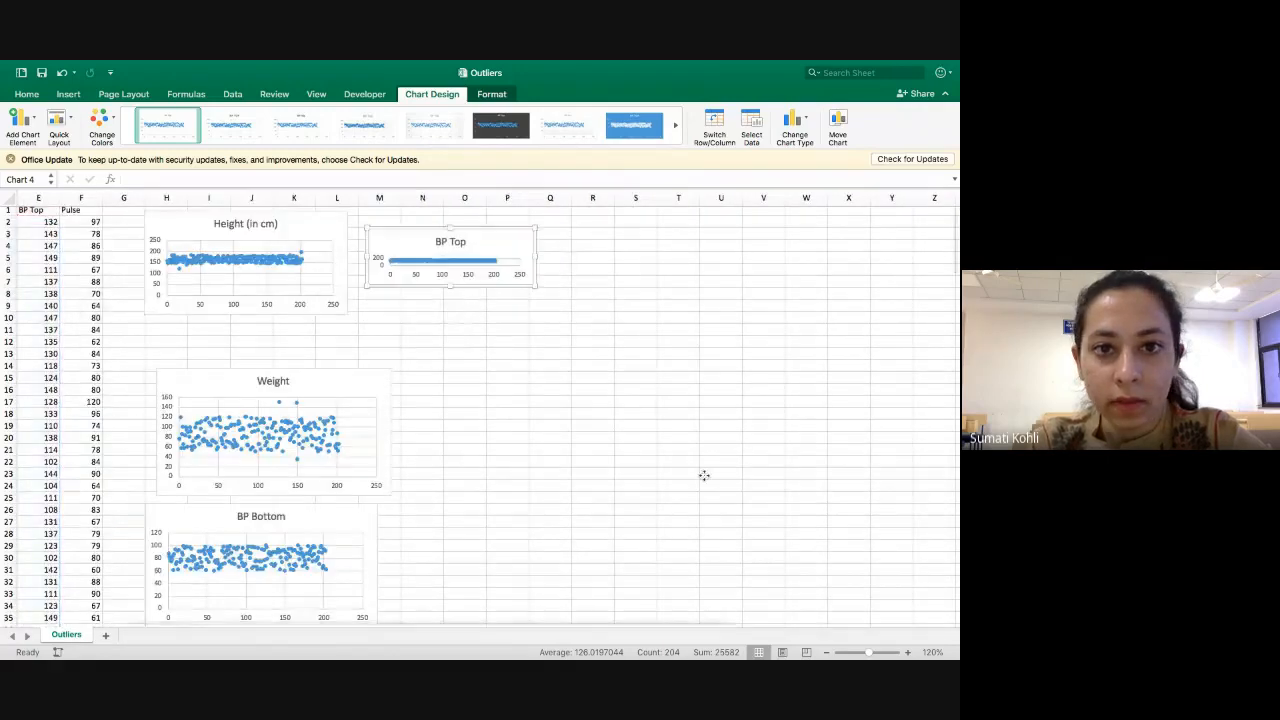
click(907, 655)
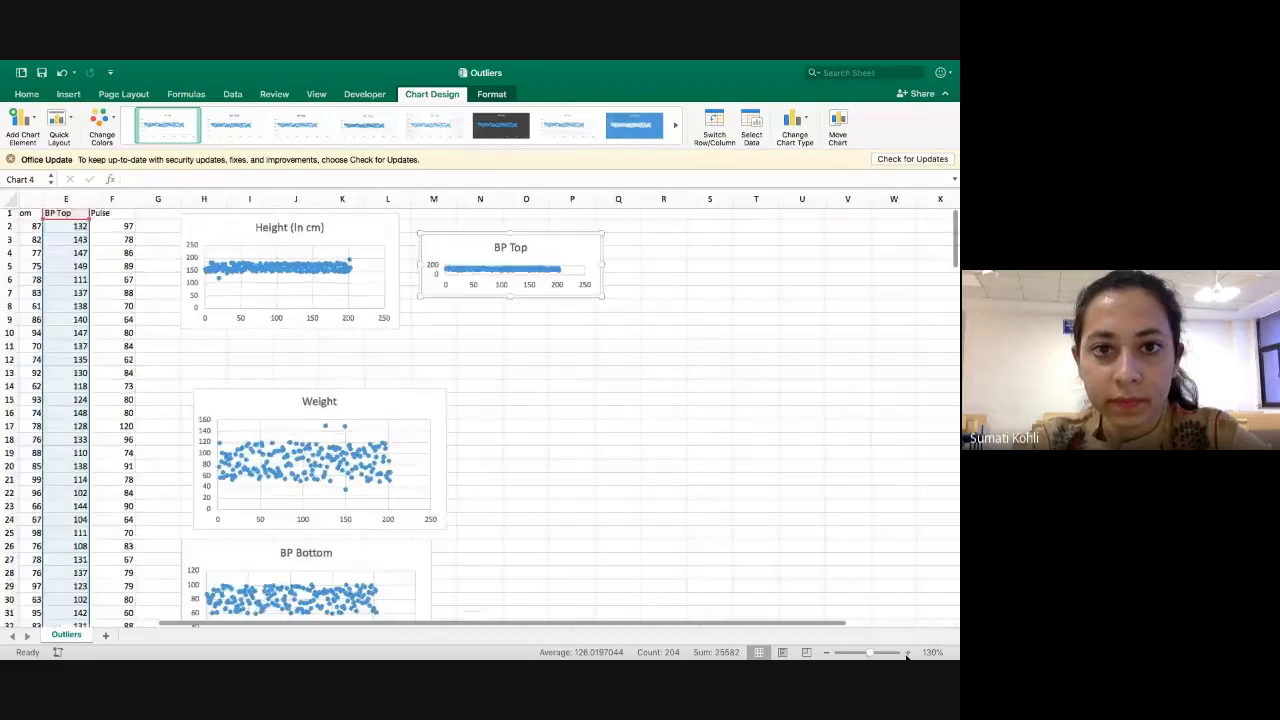
click(907, 655)
click(907, 655)
click(907, 655)
scroll(786, 377, right, 2)
drag(489, 243, 474, 227)
drag(711, 320, 822, 430)
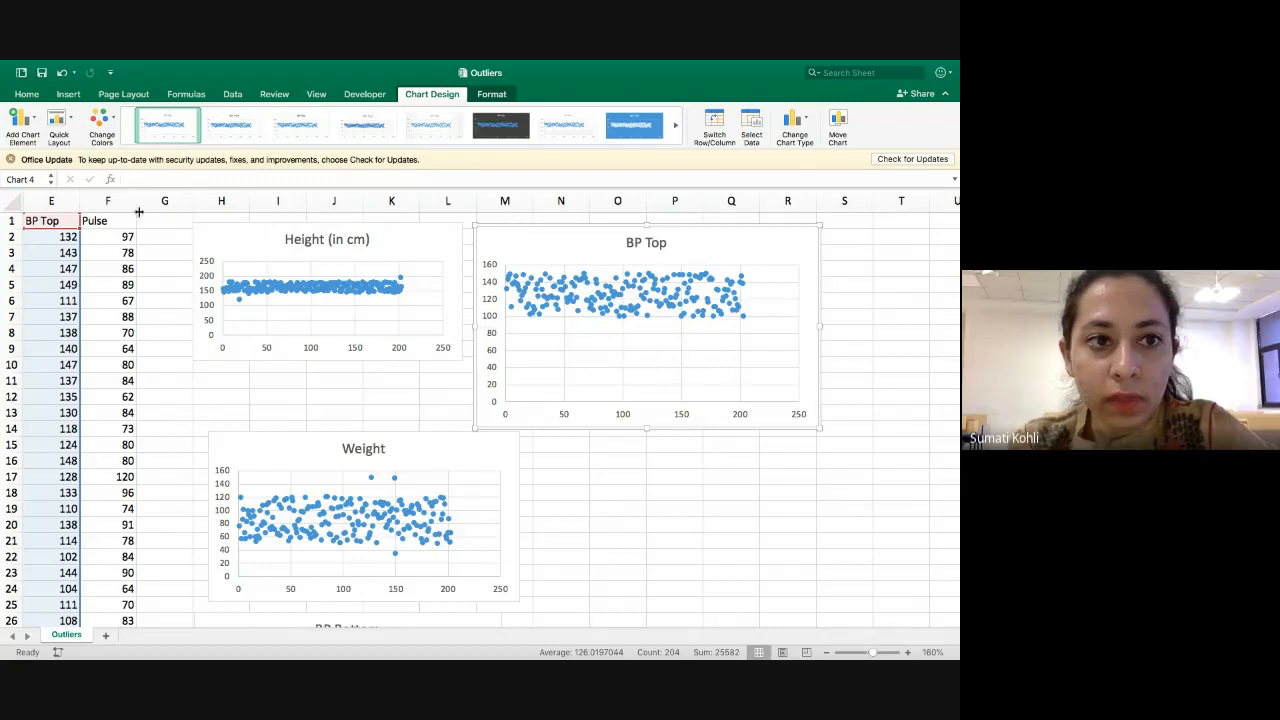
Insert a scatter chart of the Pulse column and move it beside the Weight chart, below the BP Top points.
click(110, 201)
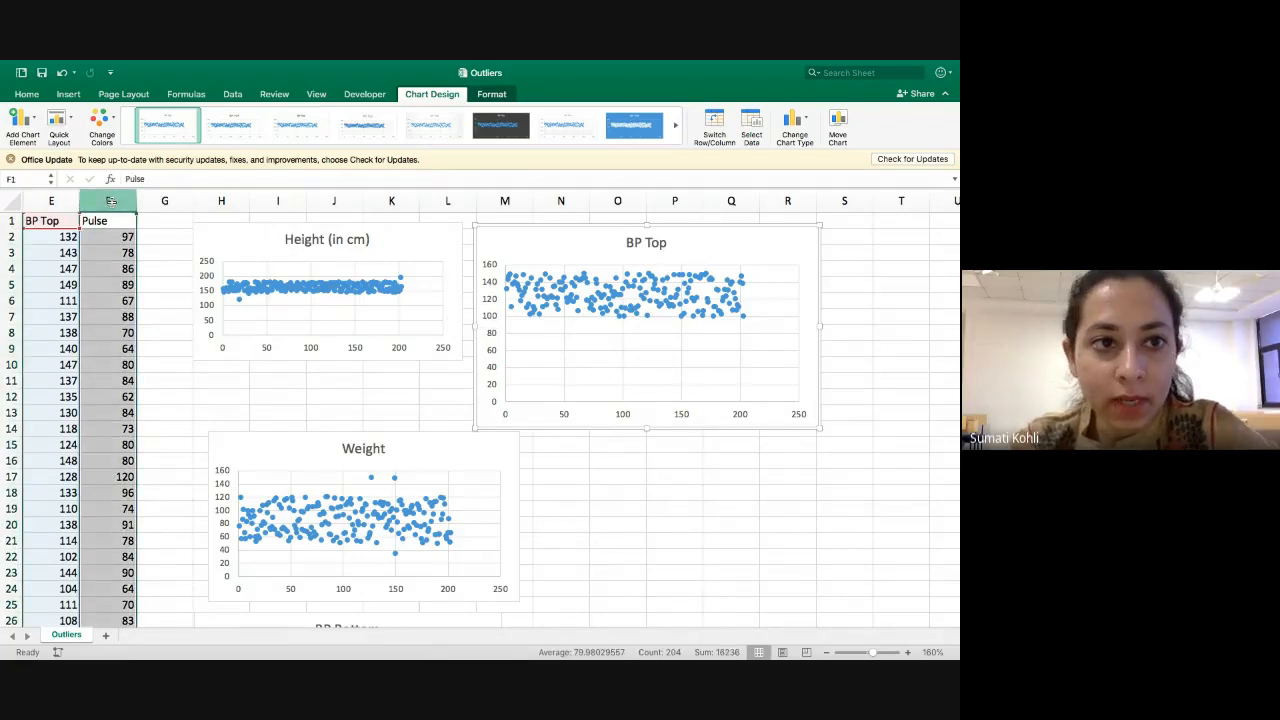
click(155, 237)
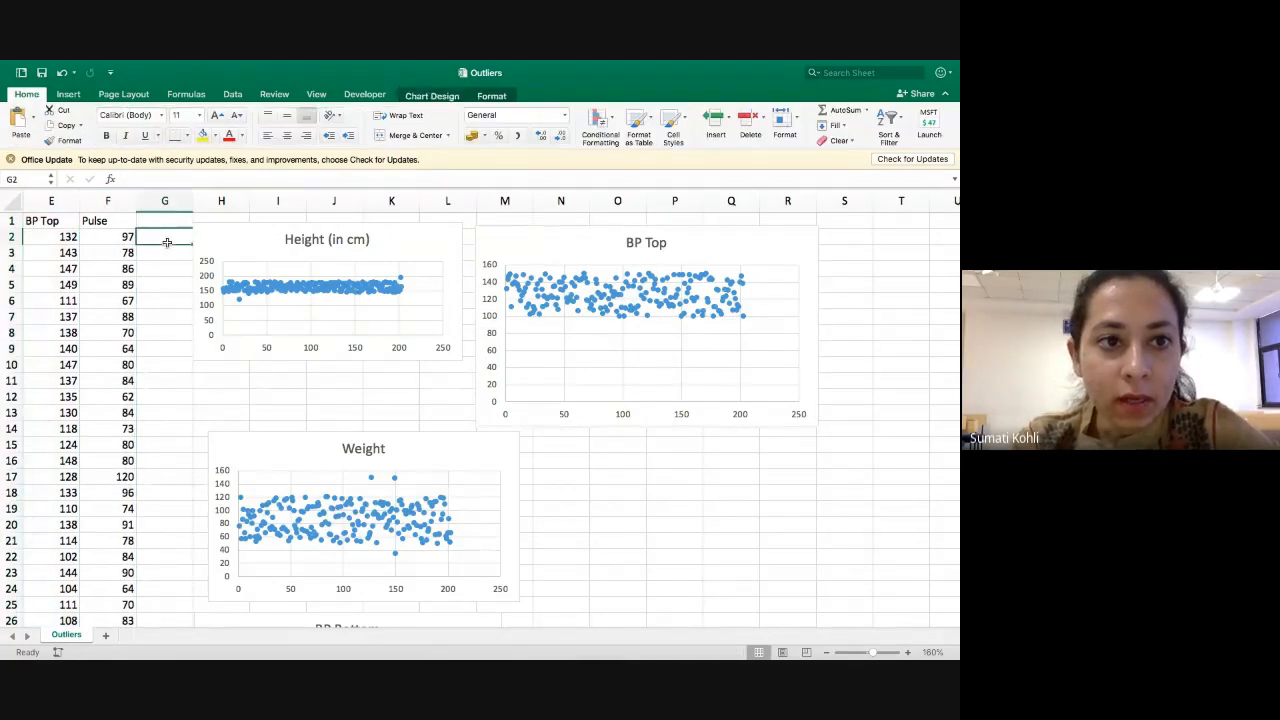
click(120, 200)
click(68, 94)
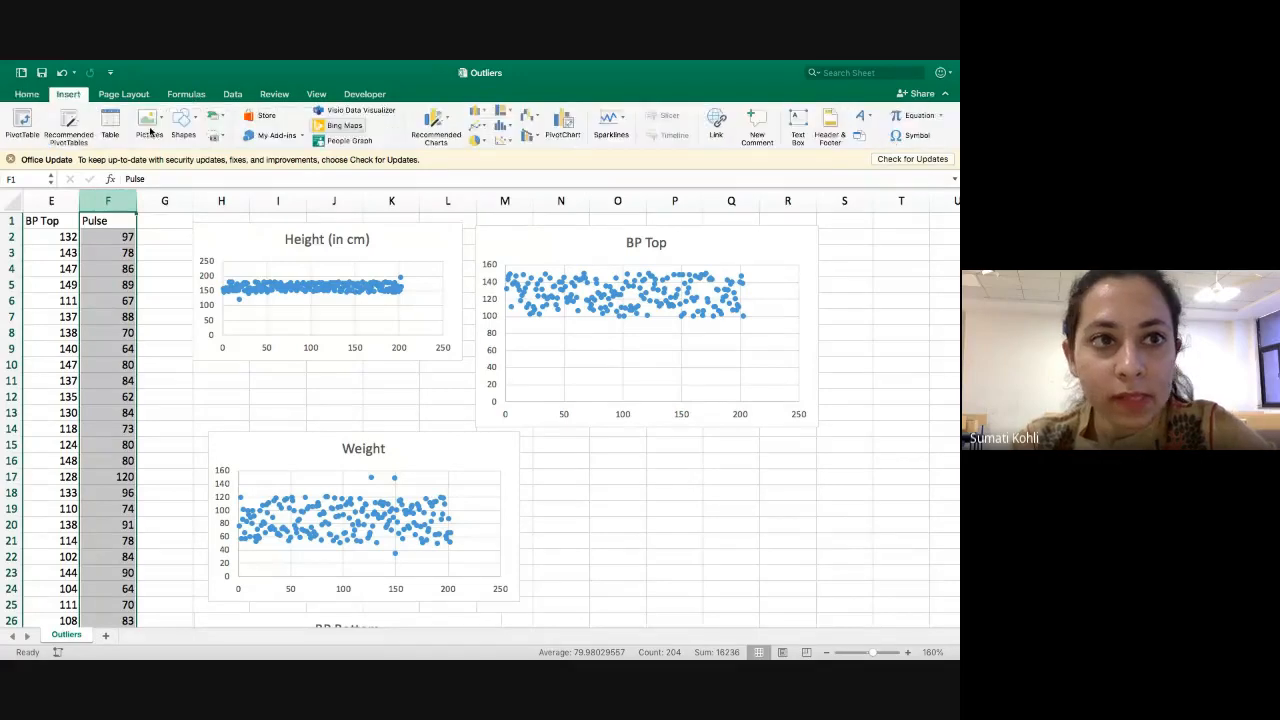
click(502, 139)
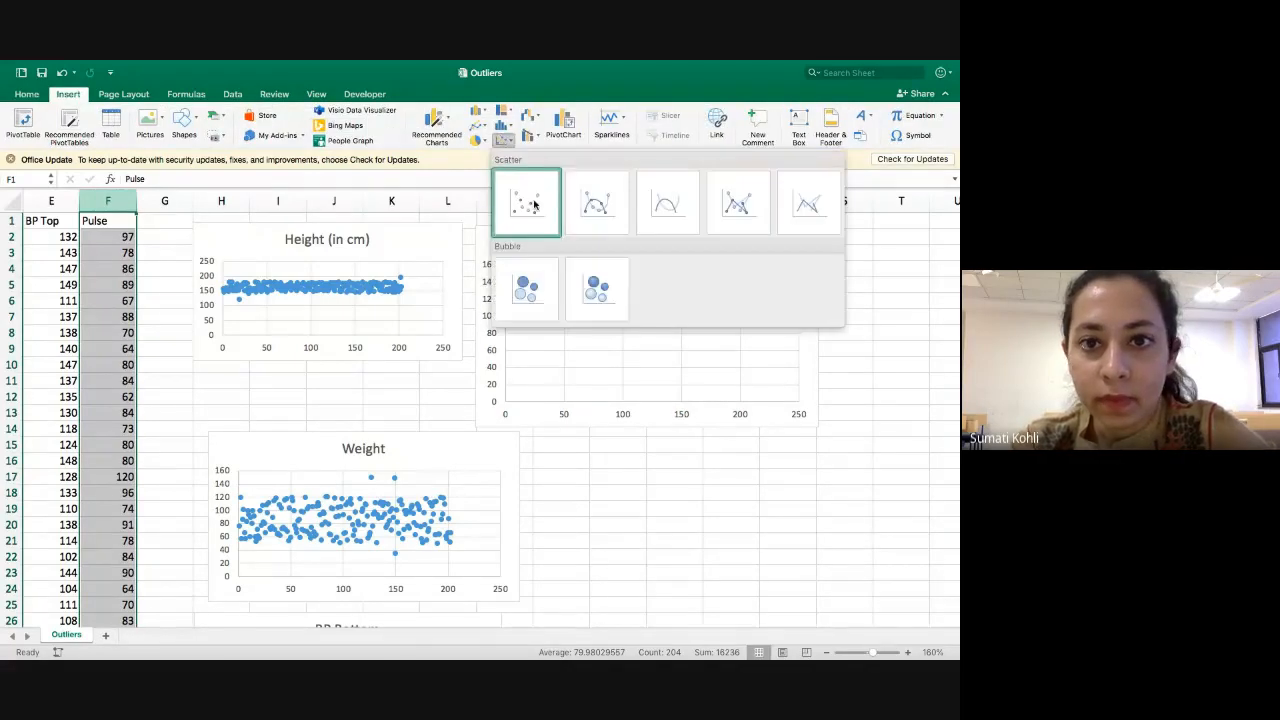
click(533, 204)
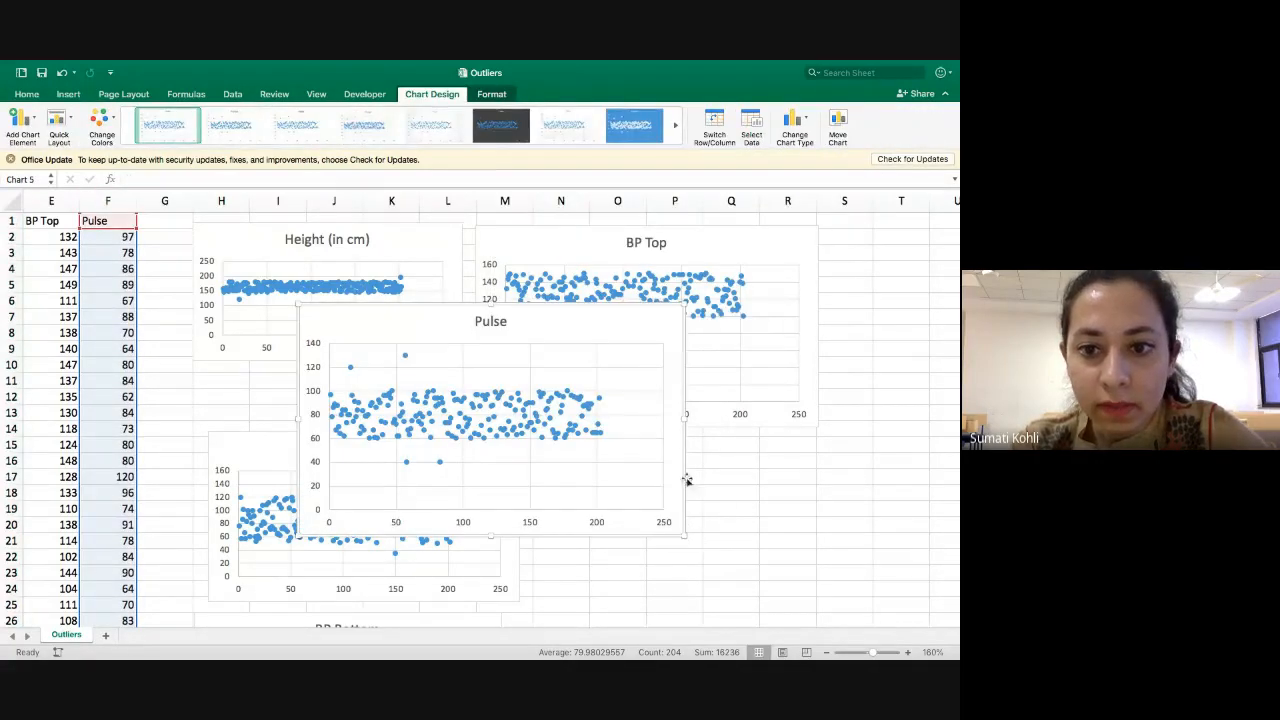
drag(682, 476, 907, 522)
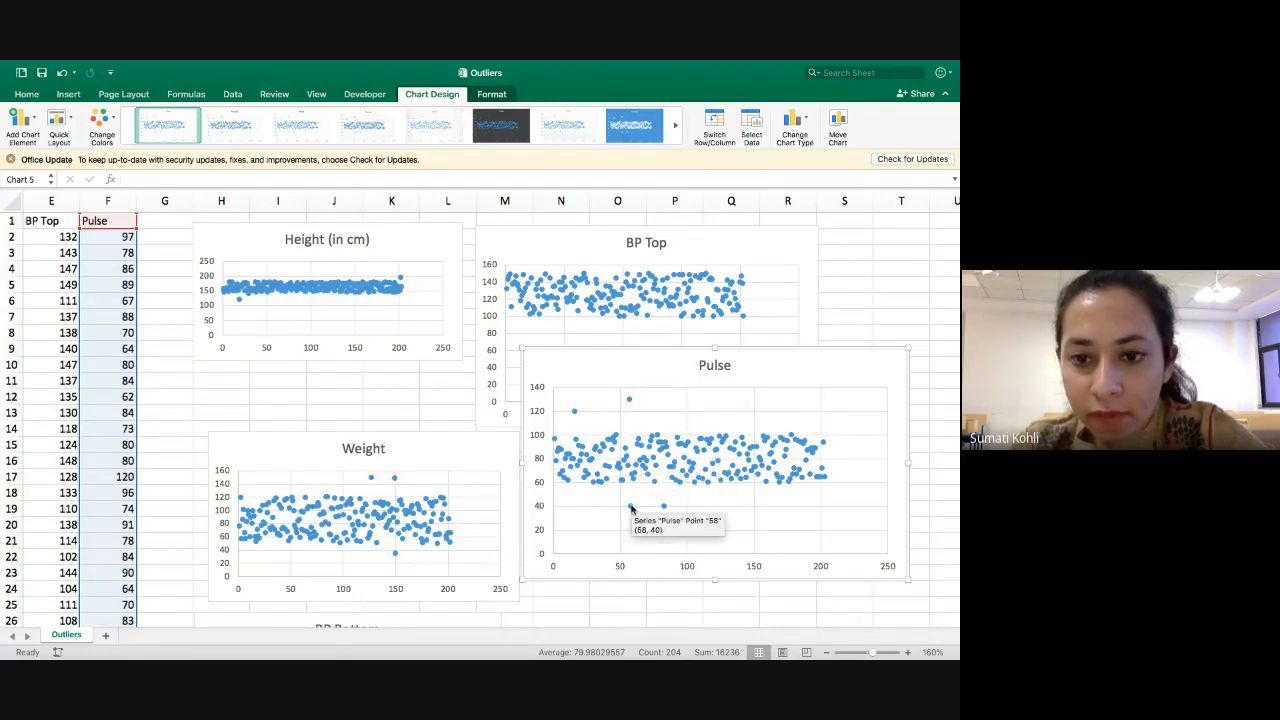
Search the Pulse column for 120 and fill the matching cell F17 yellow.
mouse_move(663, 510)
mouse_move(575, 411)
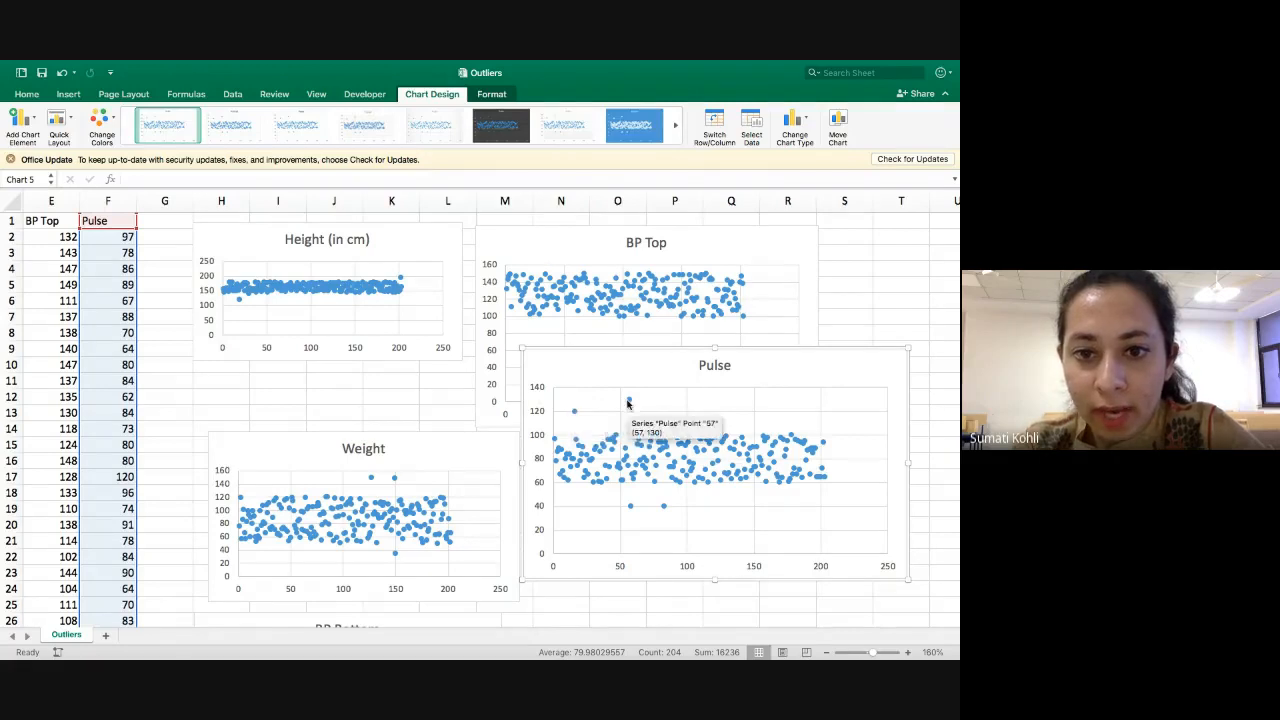
scroll(345, 328, left, 1)
scroll(345, 328, left, 10)
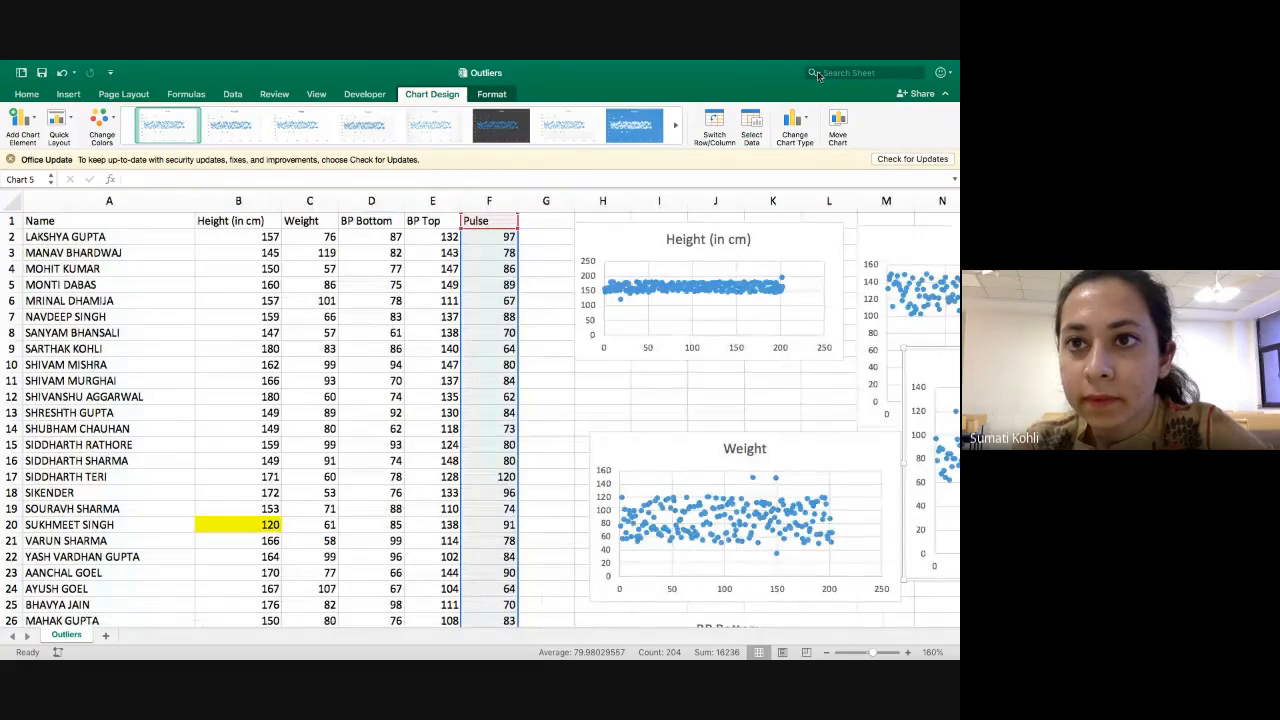
click(560, 236)
click(497, 204)
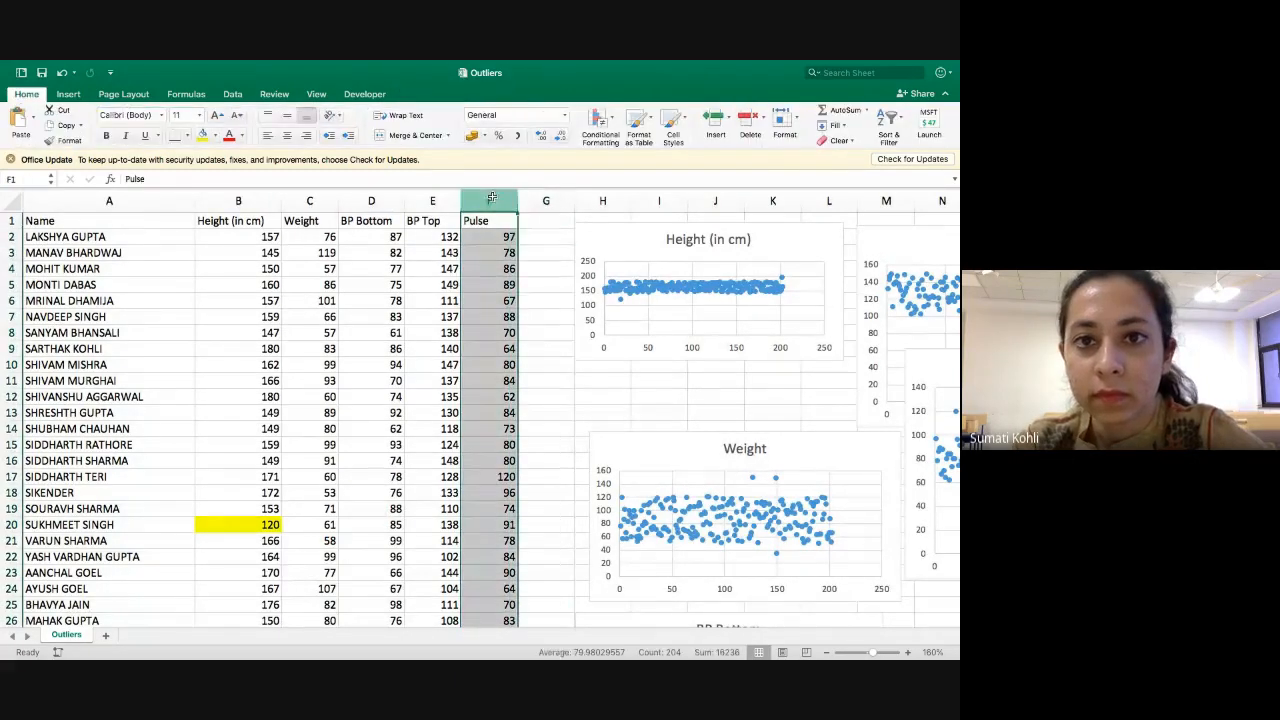
click(814, 72)
click(832, 115)
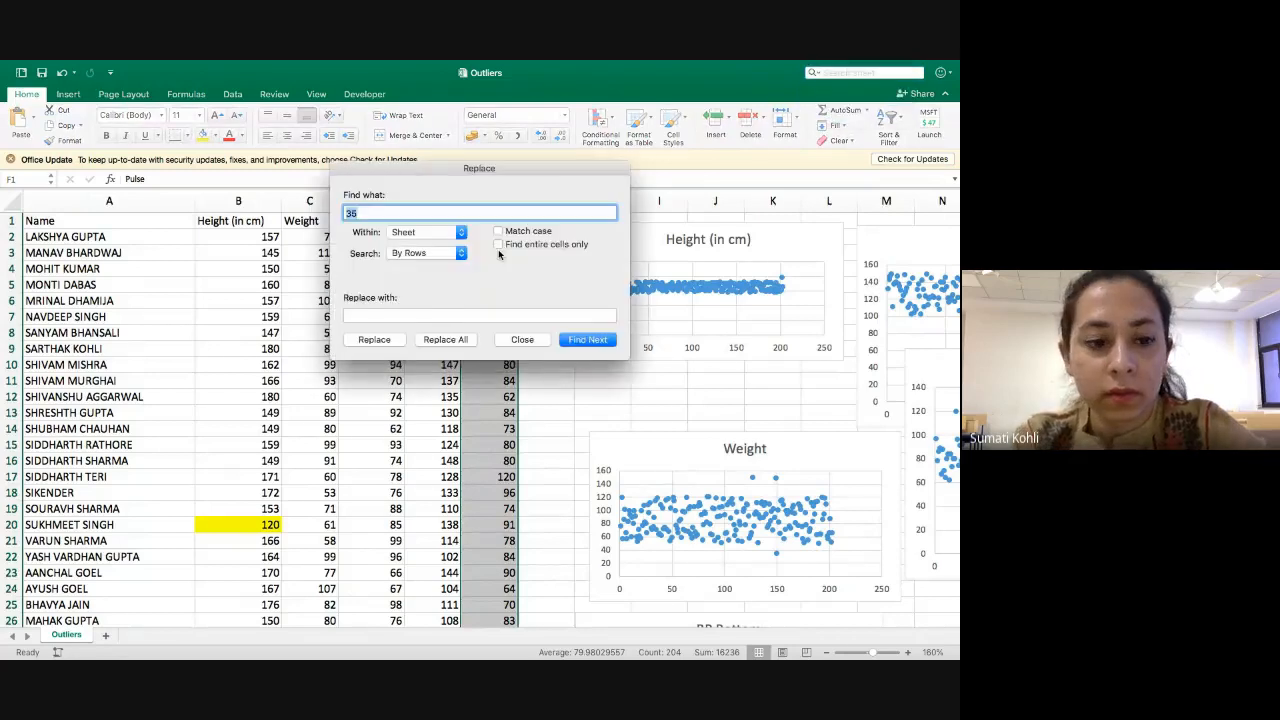
text(120)
key(Return)
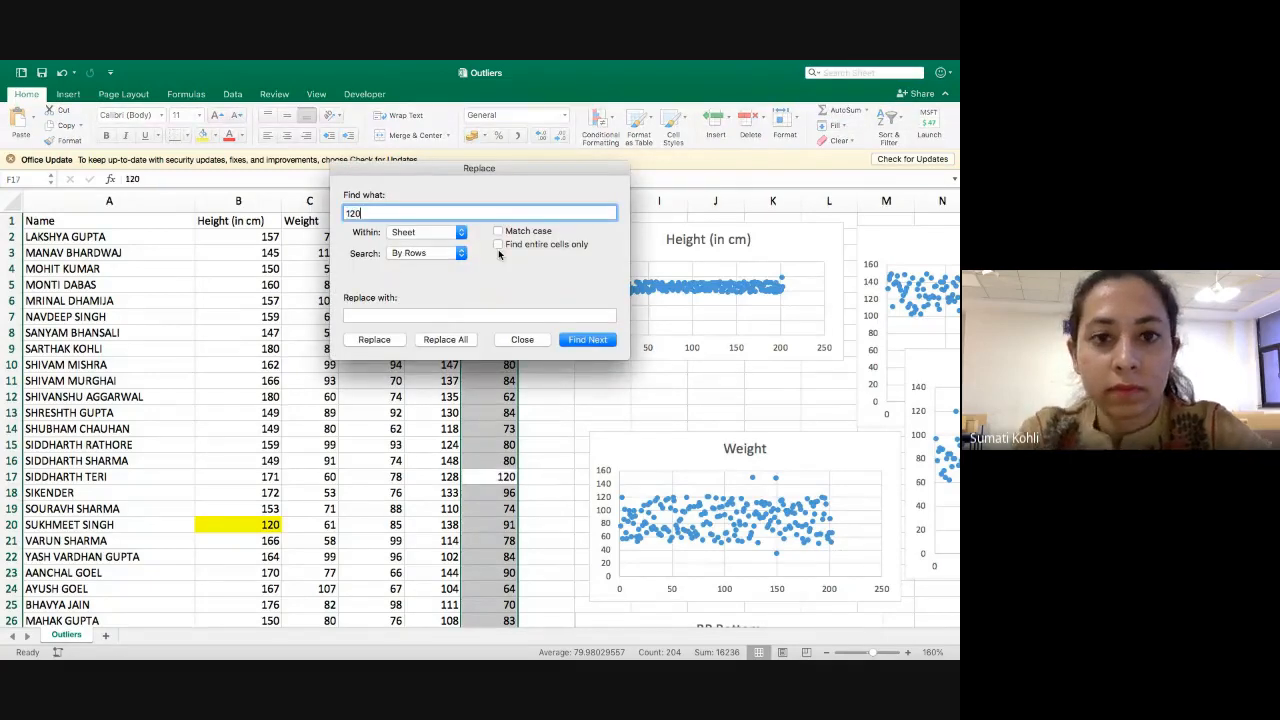
click(520, 340)
click(495, 476)
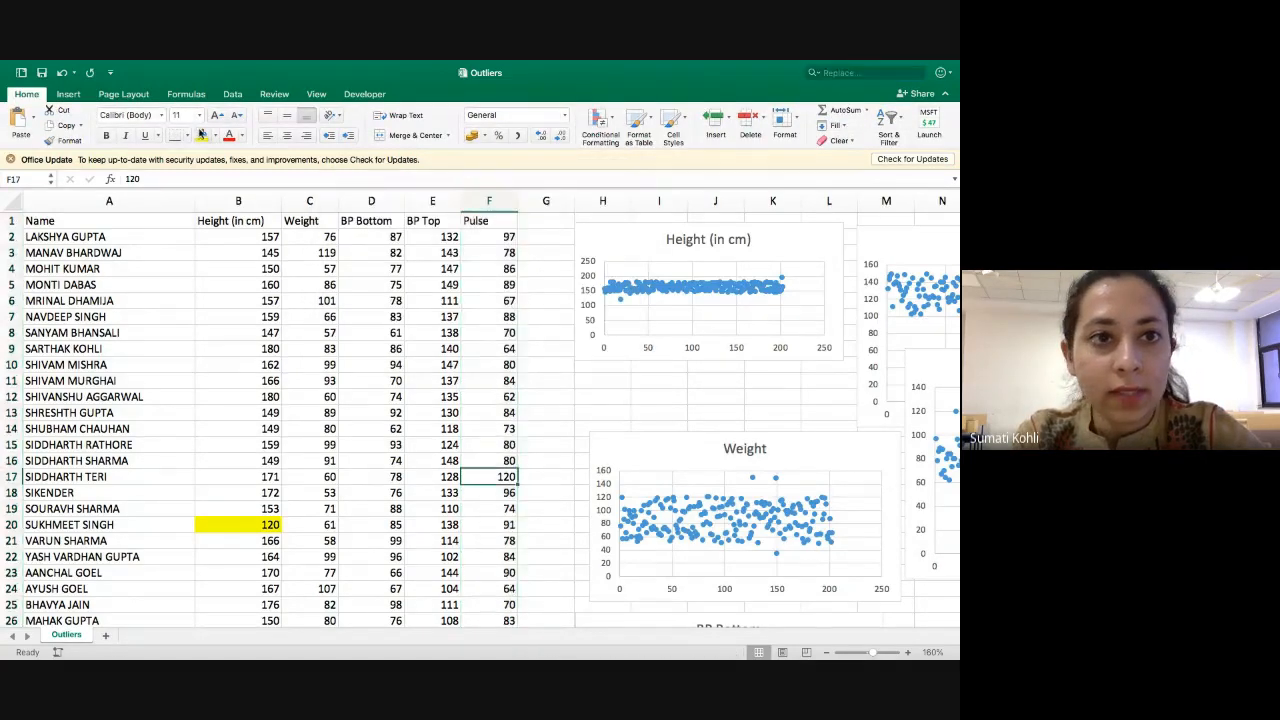
click(202, 135)
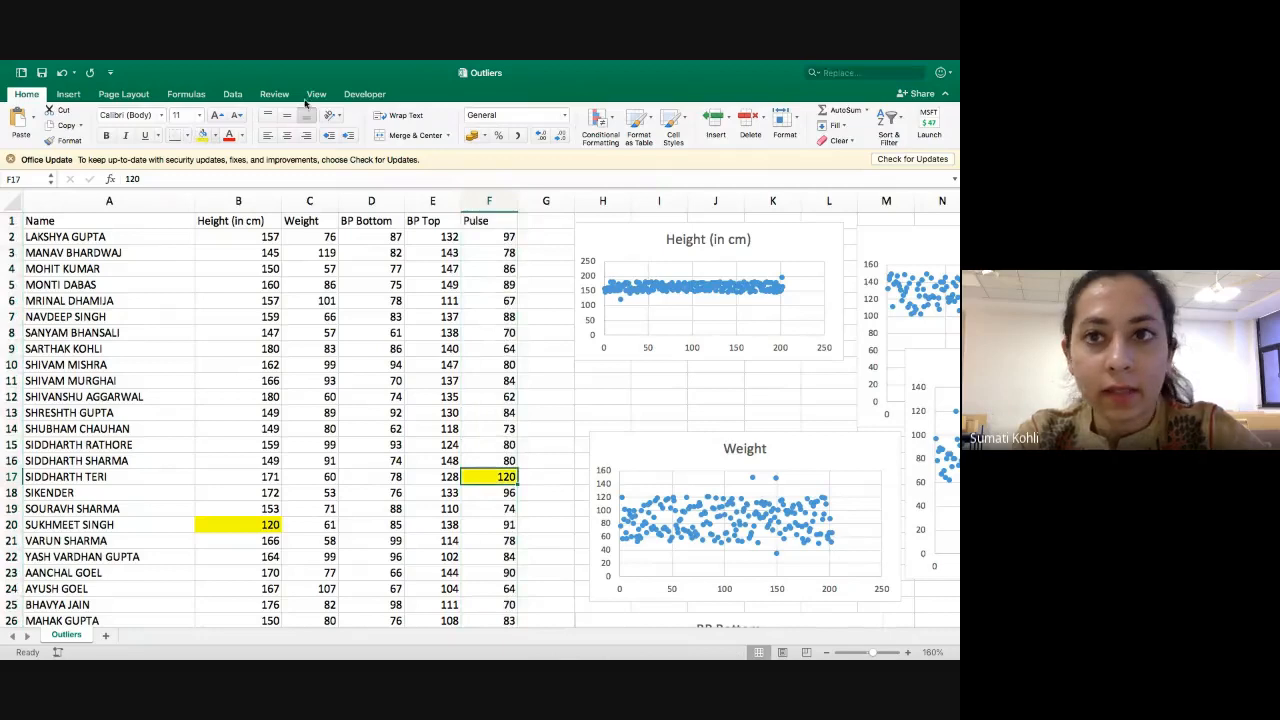
Search the Pulse column for 130 and fill the matching cell F58 yellow.
click(487, 187)
click(814, 86)
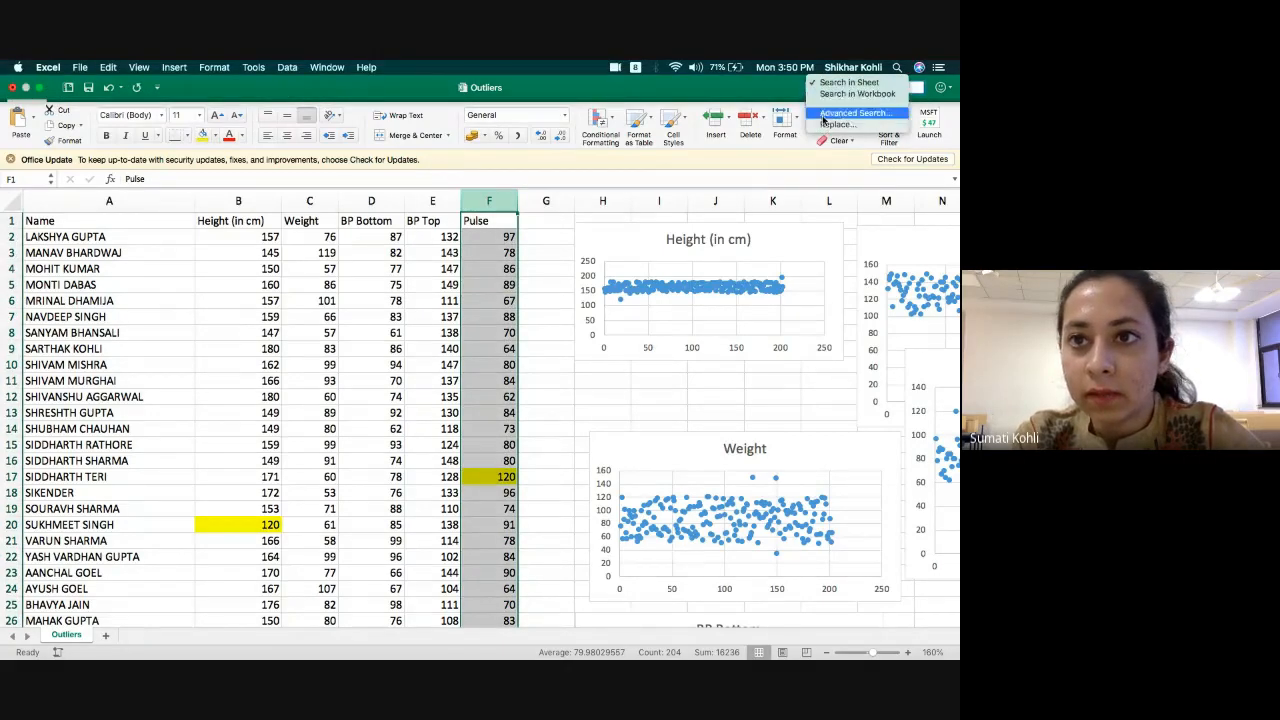
click(826, 123)
text(13)
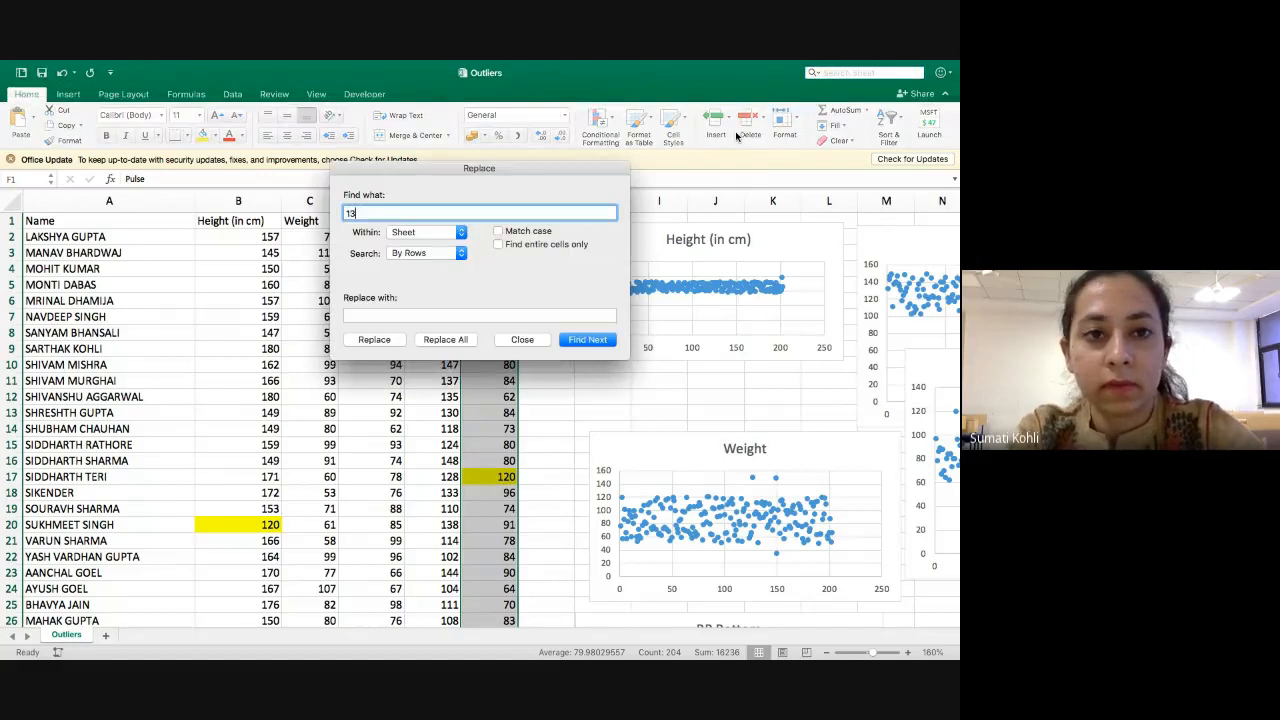
text(0)
click(594, 345)
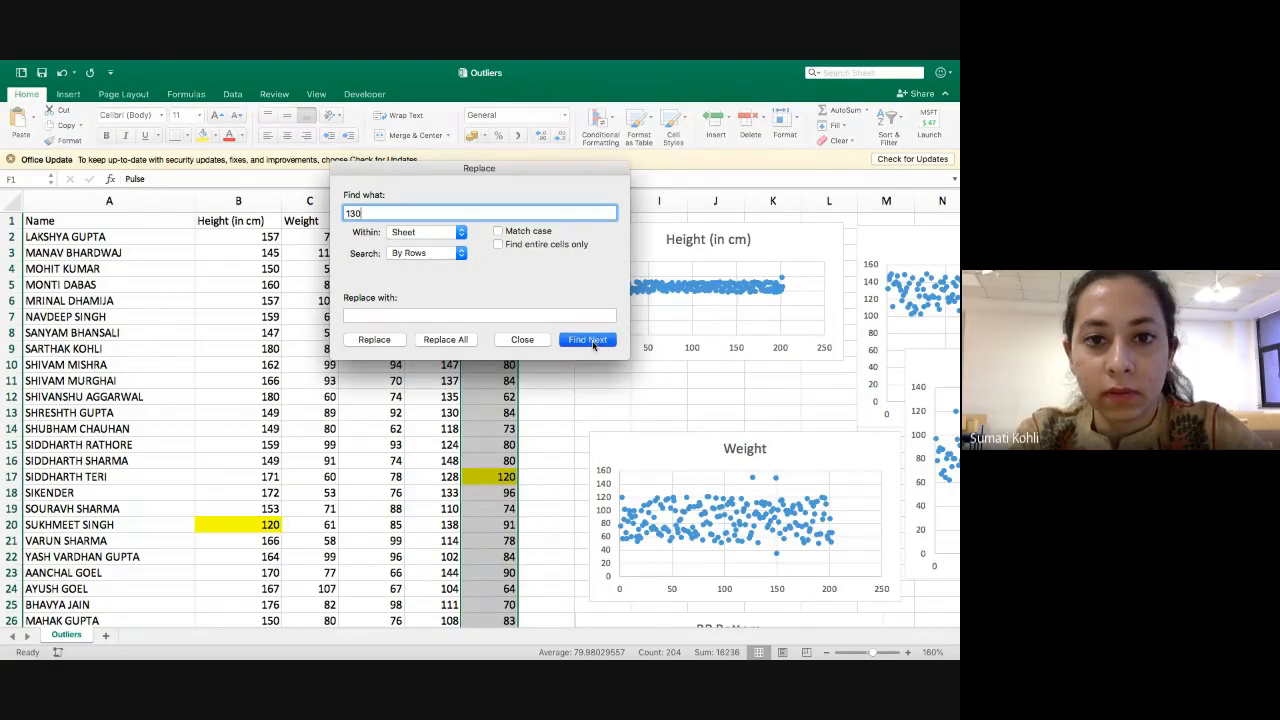
click(522, 339)
click(483, 427)
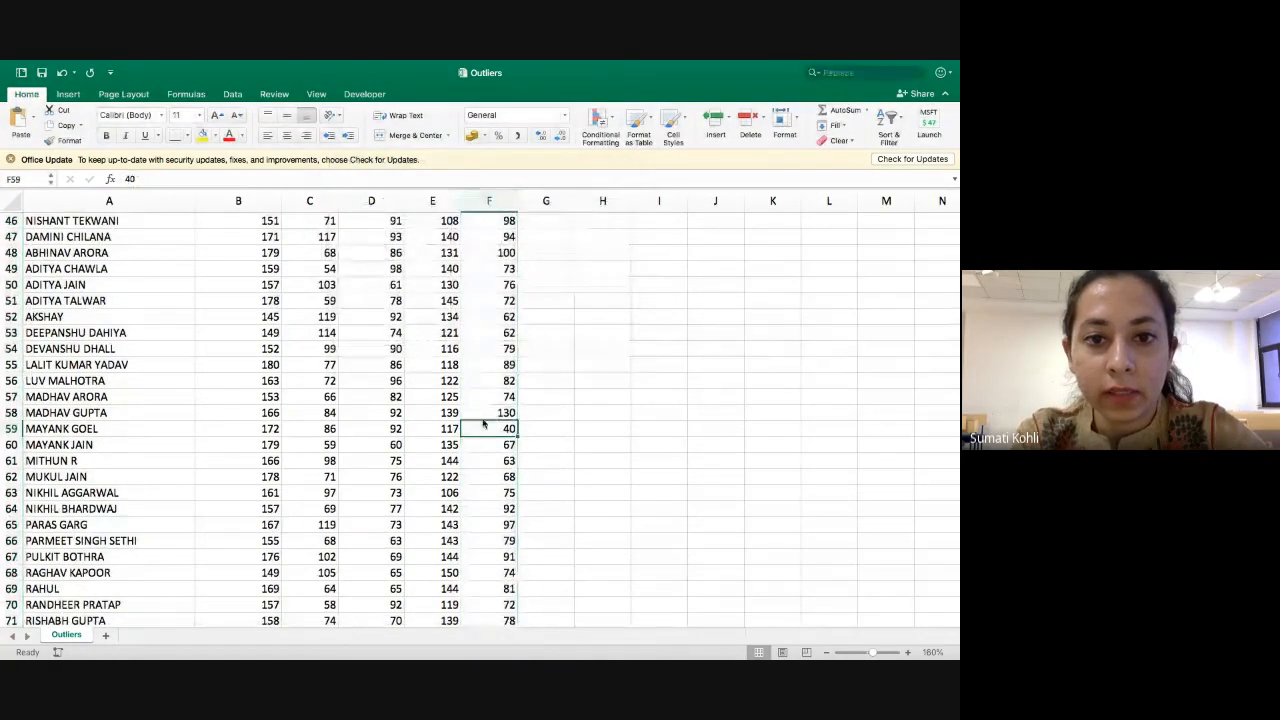
click(482, 409)
click(202, 137)
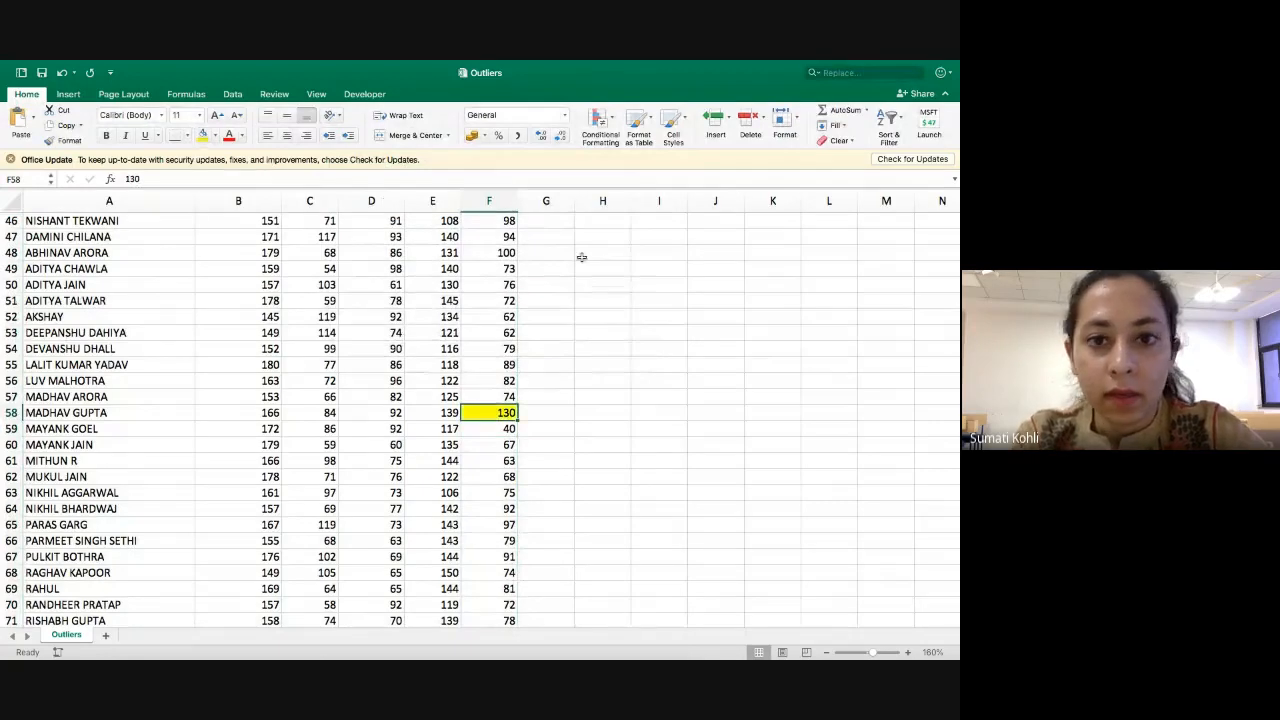
Search the Pulse column for the low outlier 40 plotted in the Pulse chart and fill the matching cell F59 yellow.
scroll(620, 277, up, 15)
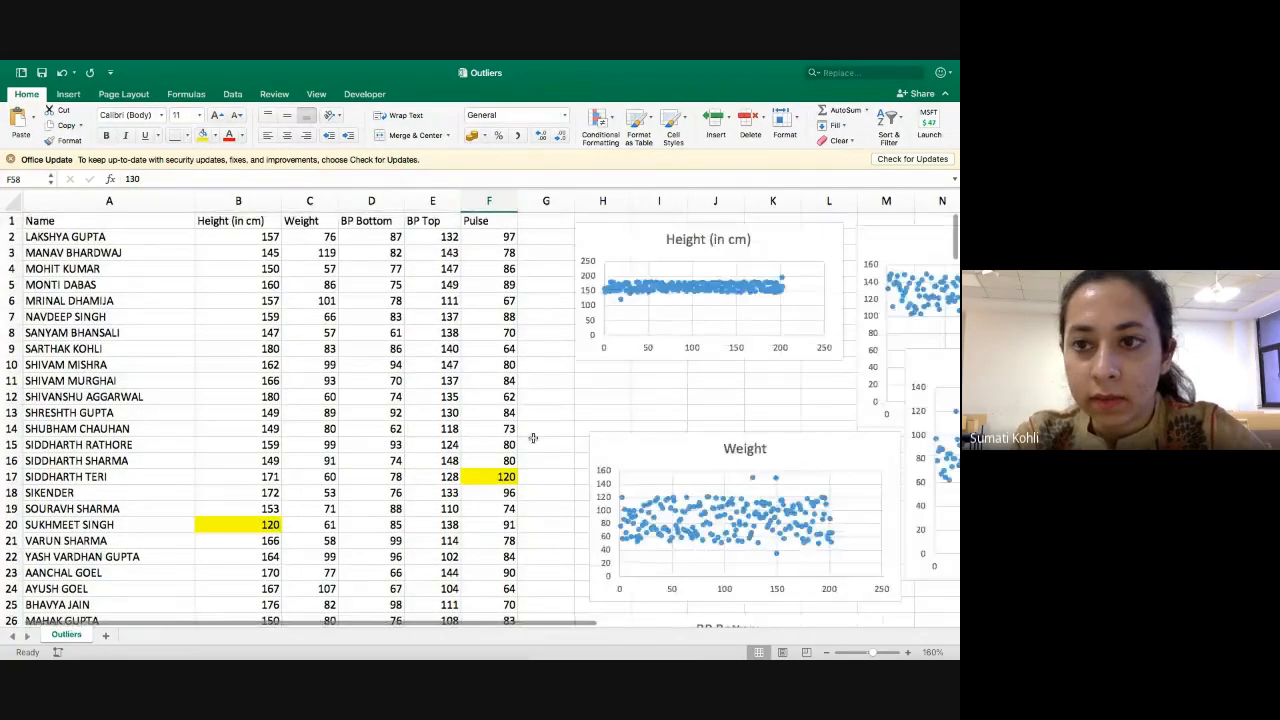
scroll(600, 450, right, 5)
mouse_move(686, 482)
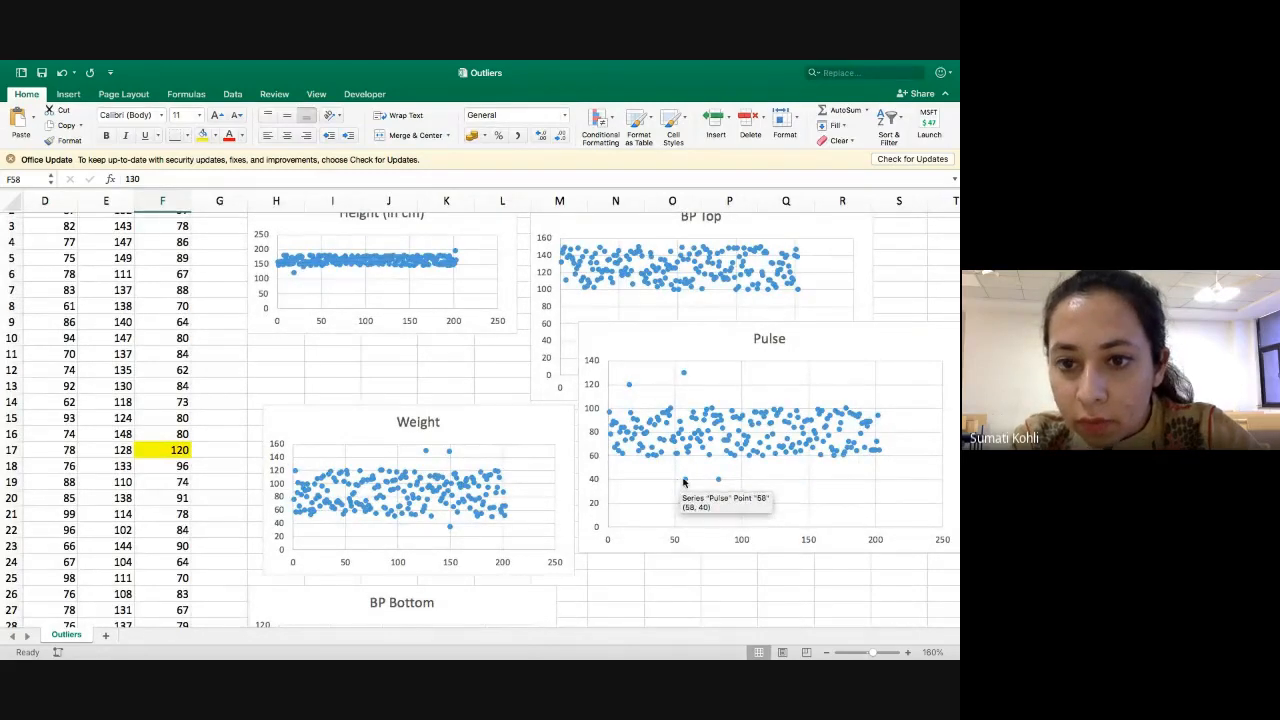
scroll(178, 357, left, 1)
scroll(178, 357, left, 5)
scroll(178, 357, up, 1)
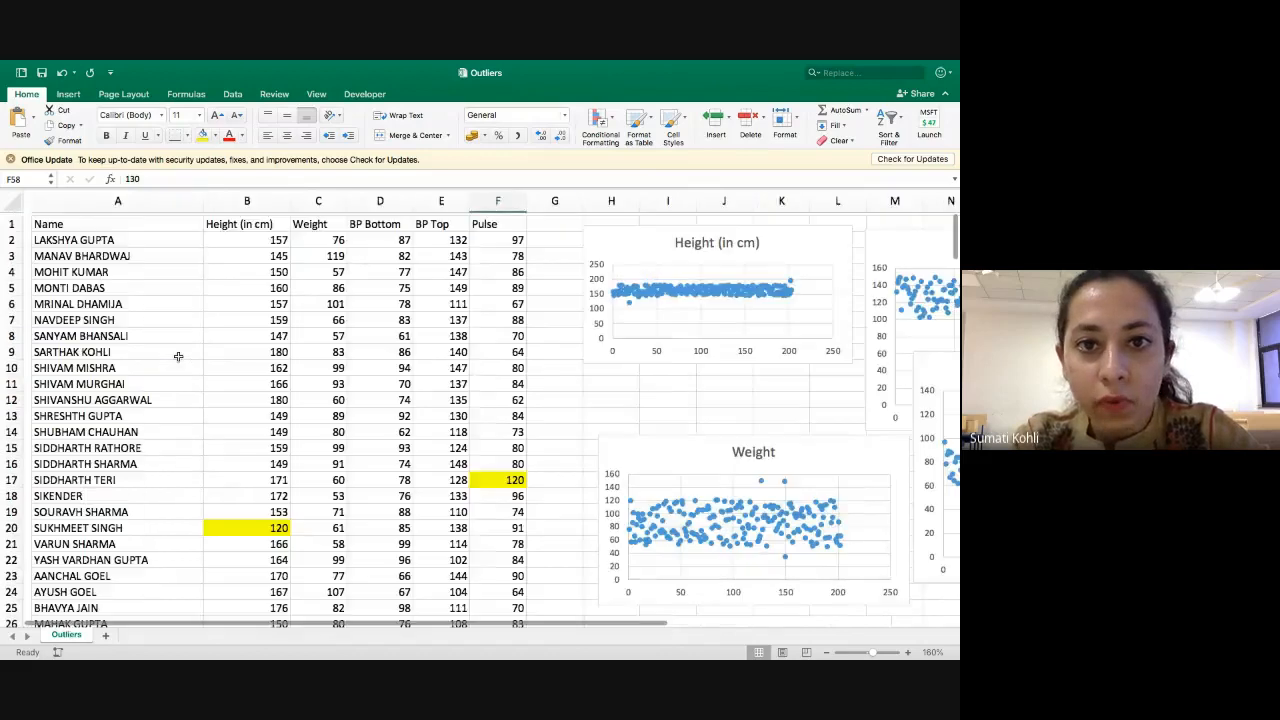
click(490, 201)
click(813, 75)
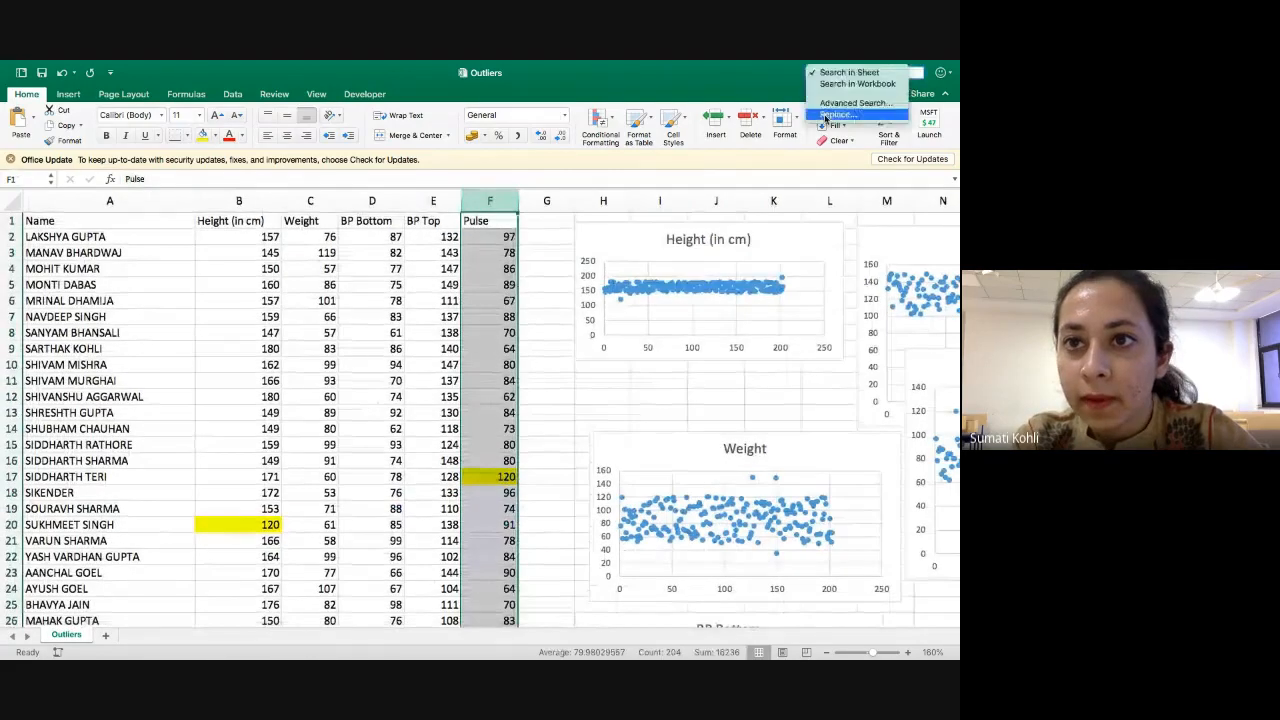
click(836, 115)
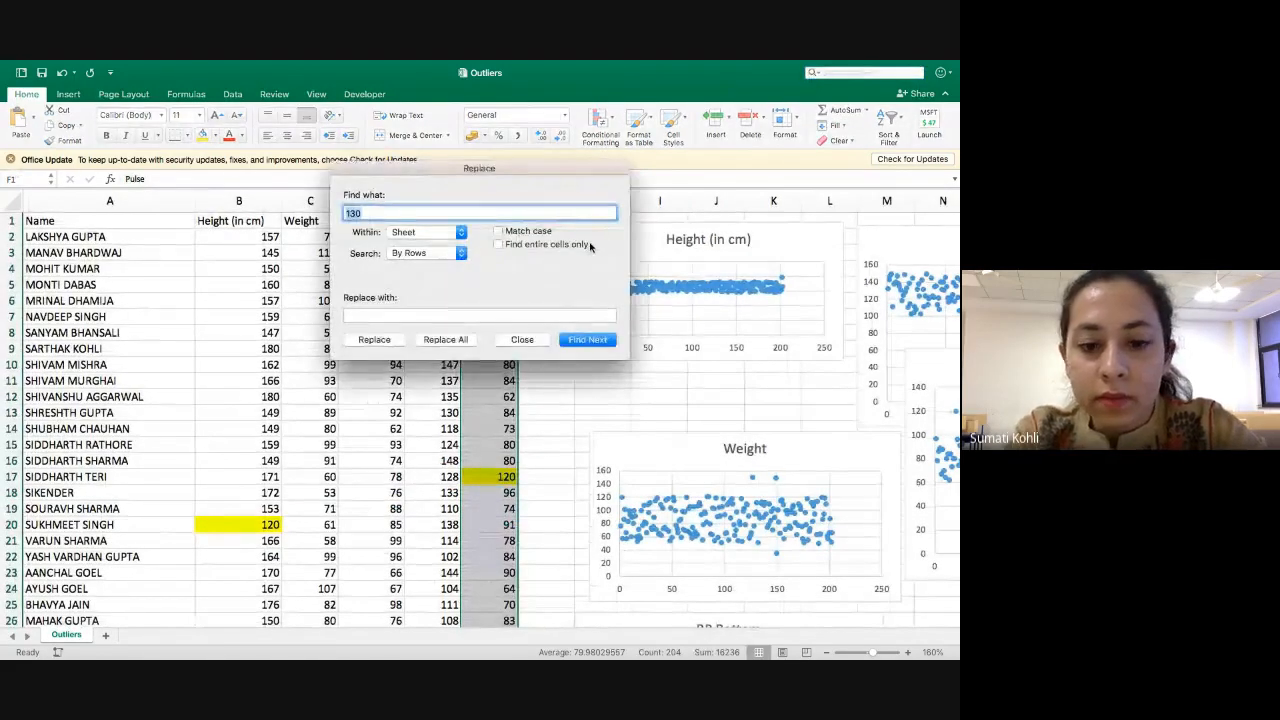
text(40)
key(Return)
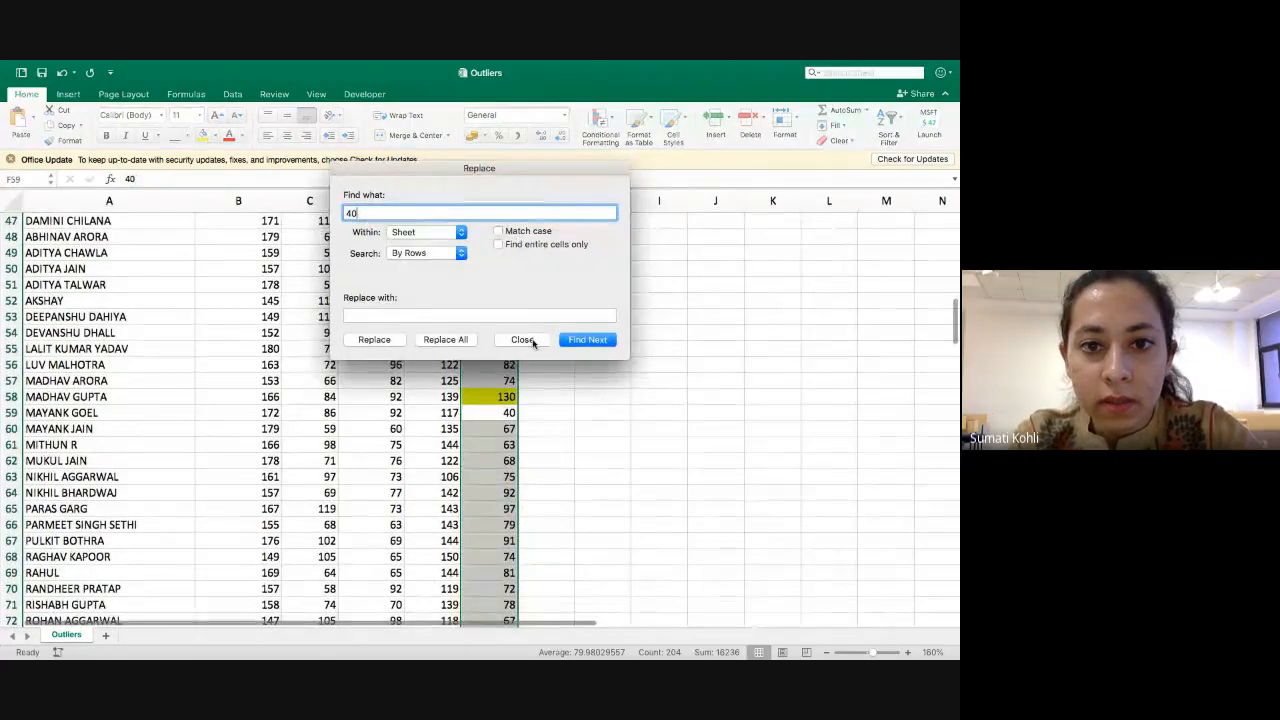
click(522, 340)
click(500, 412)
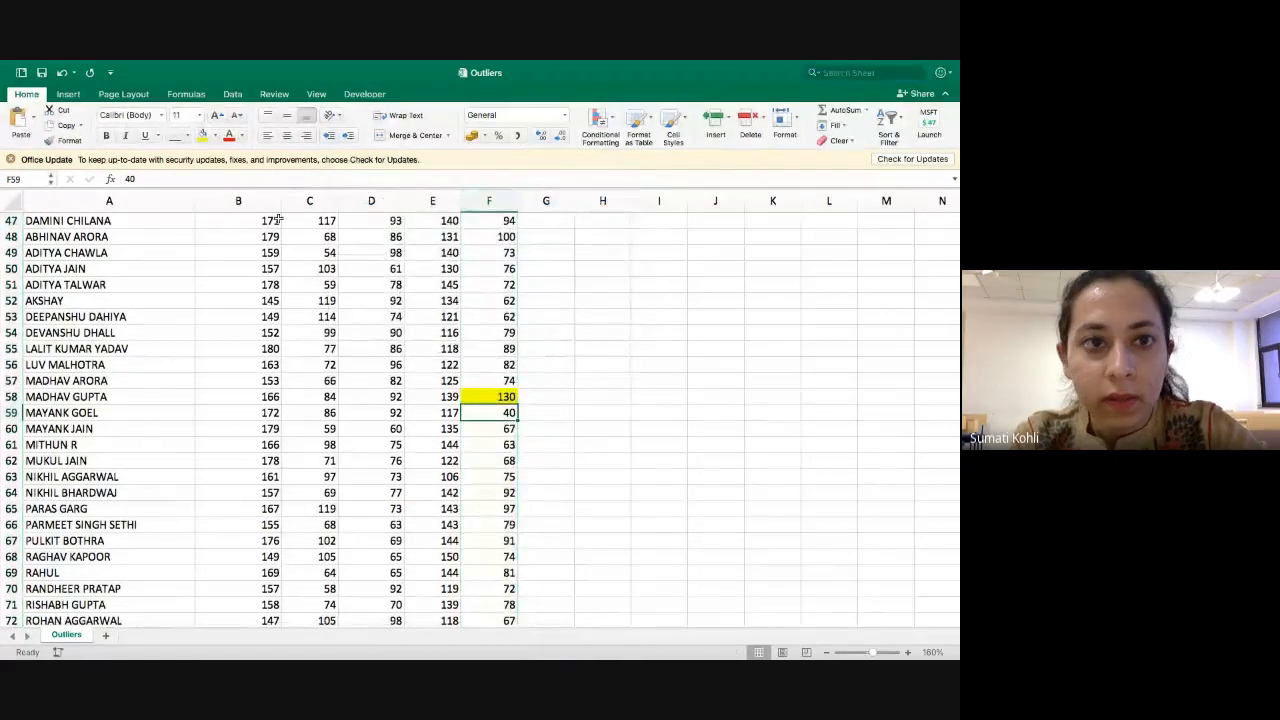
click(203, 137)
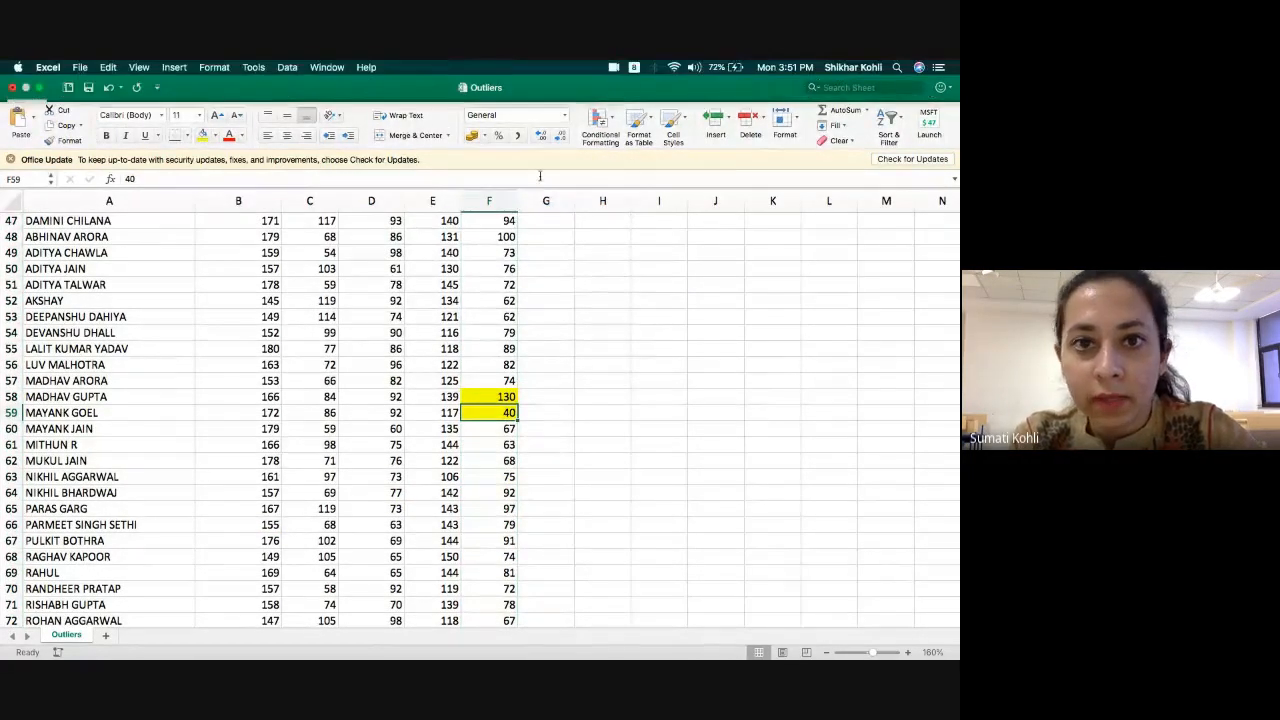
Search the Pulse column for the next occurrence of 40 and fill the matching cell F84 yellow.
click(489, 201)
click(806, 75)
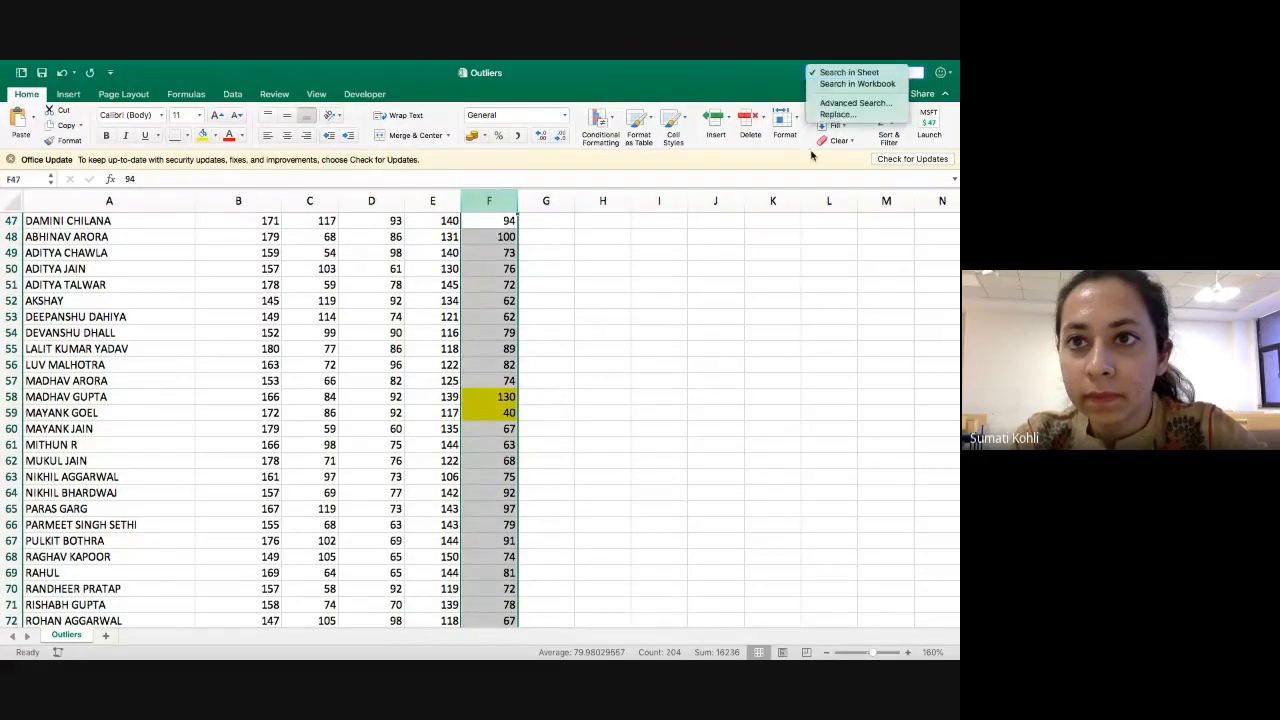
click(838, 114)
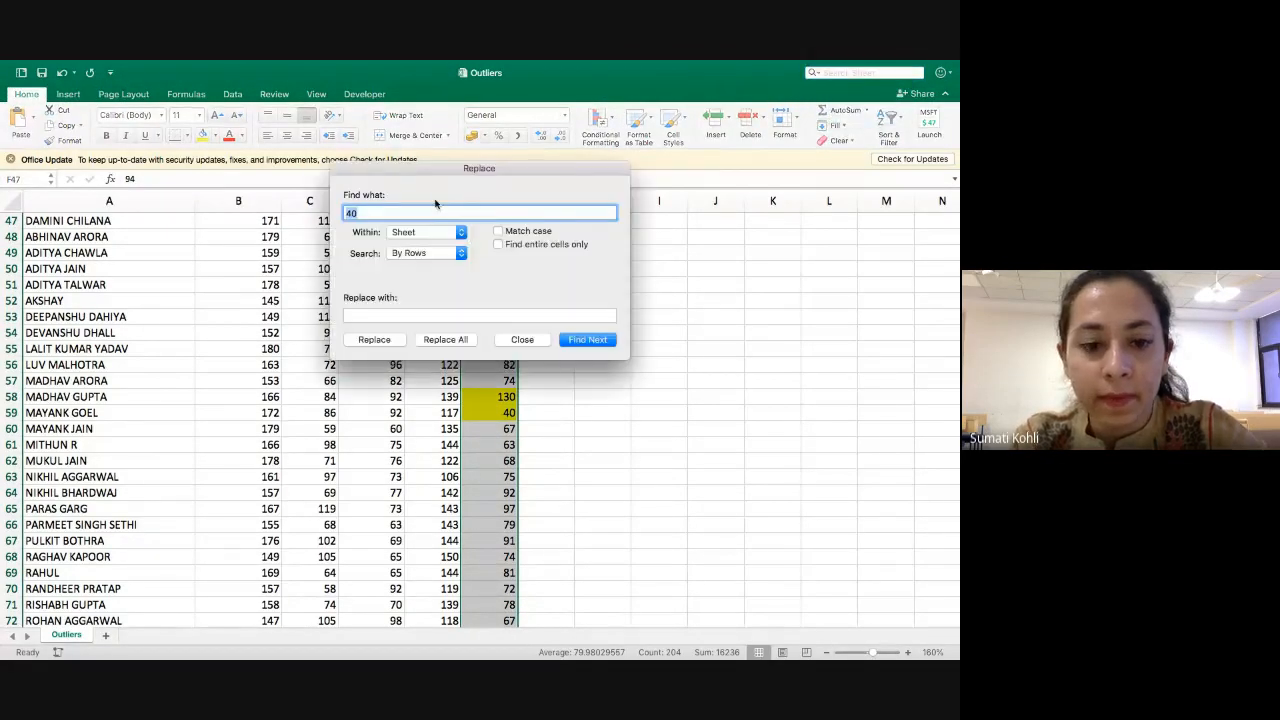
key(Return)
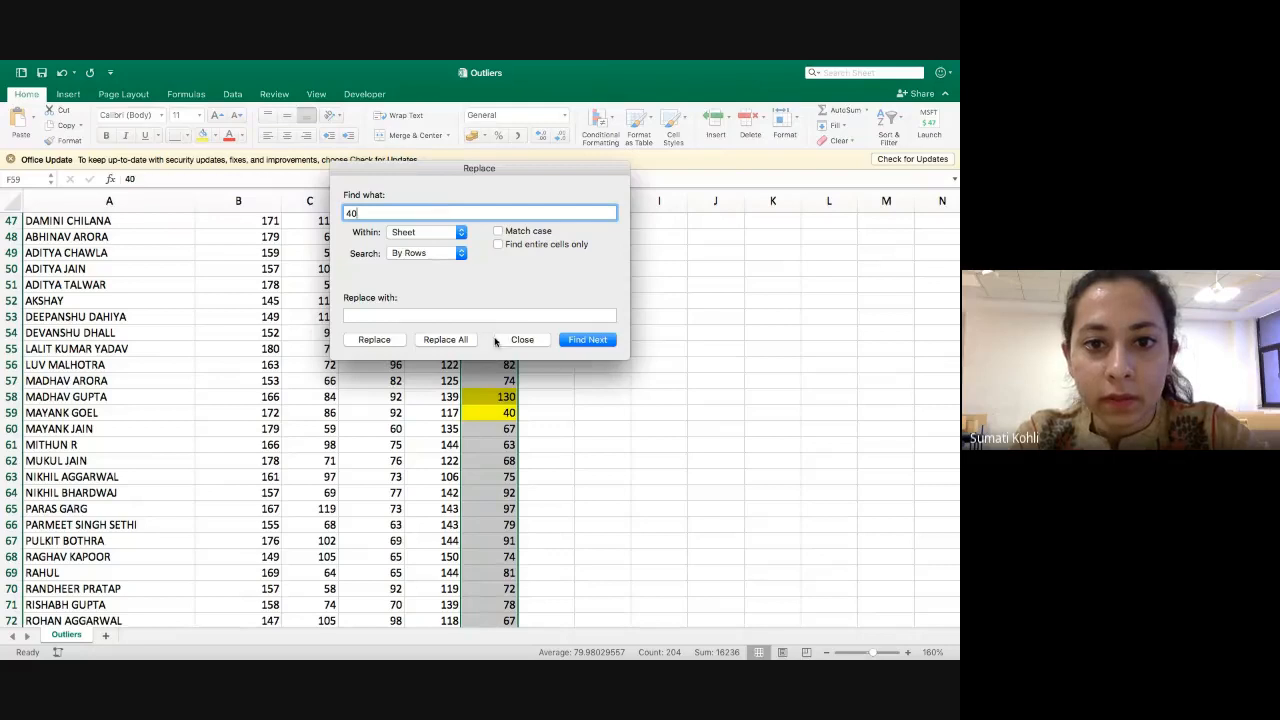
click(597, 341)
click(522, 339)
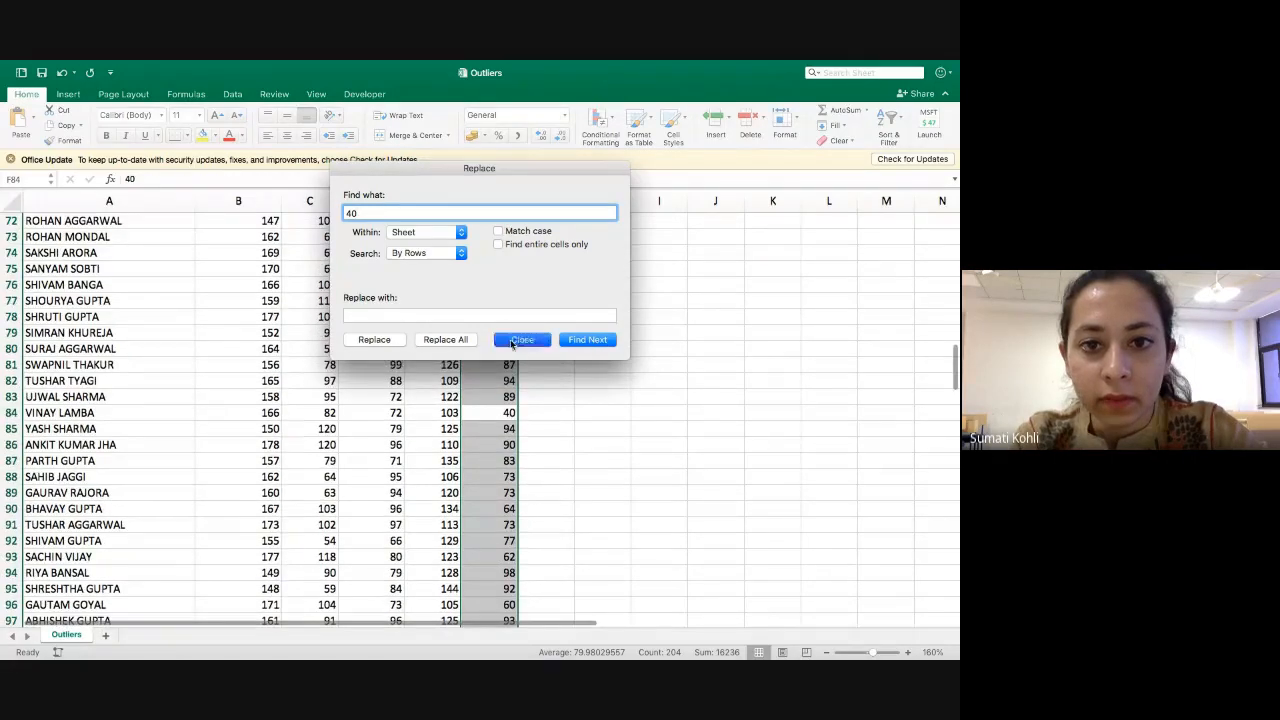
click(488, 413)
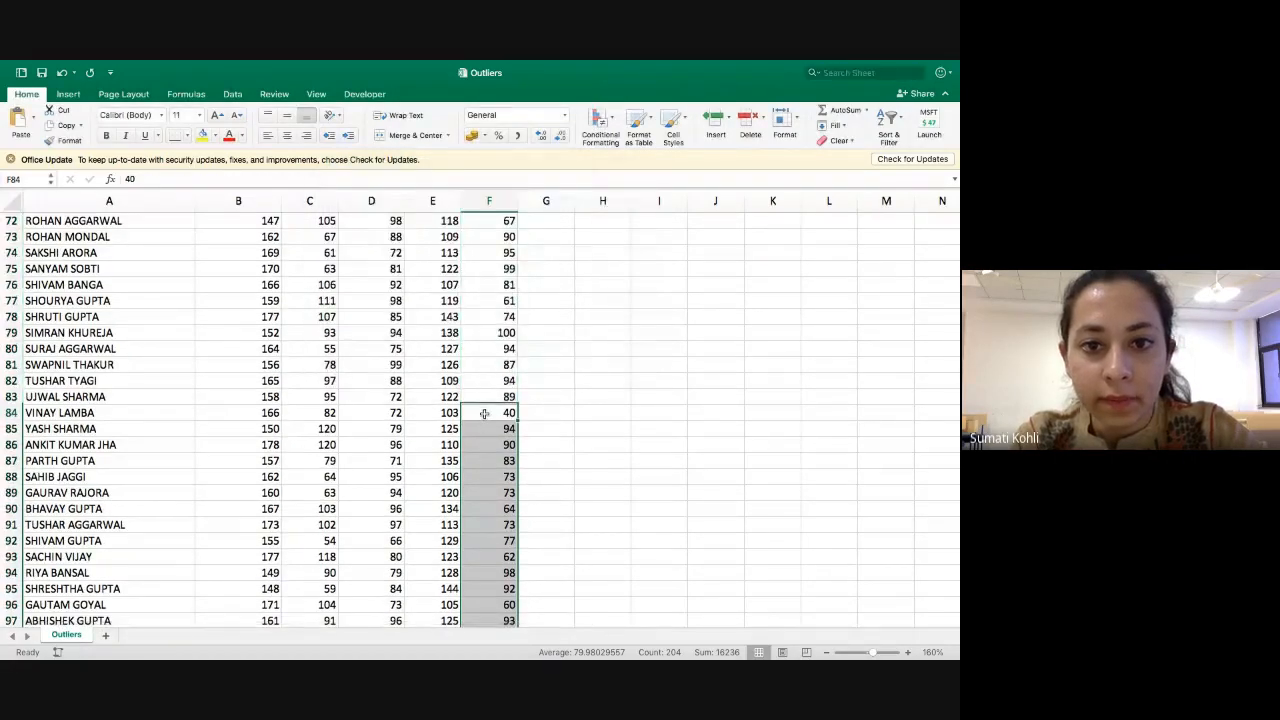
click(203, 137)
scroll(257, 347, up, 15)
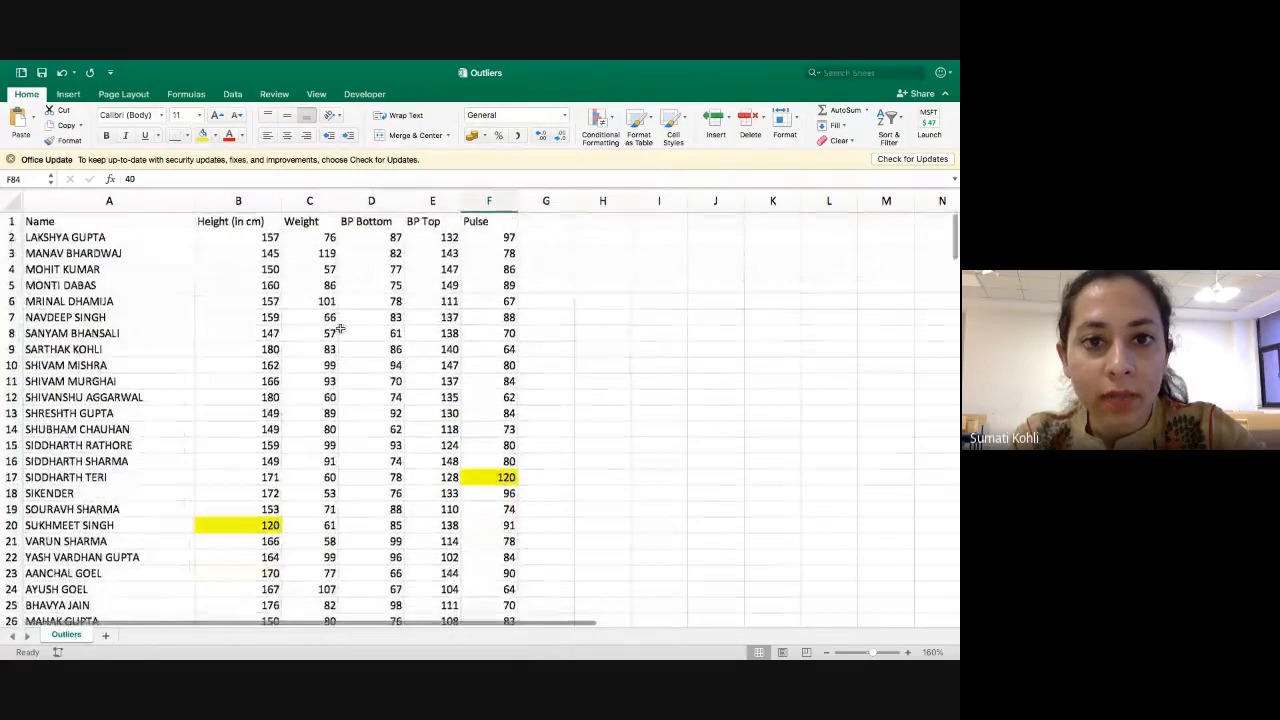
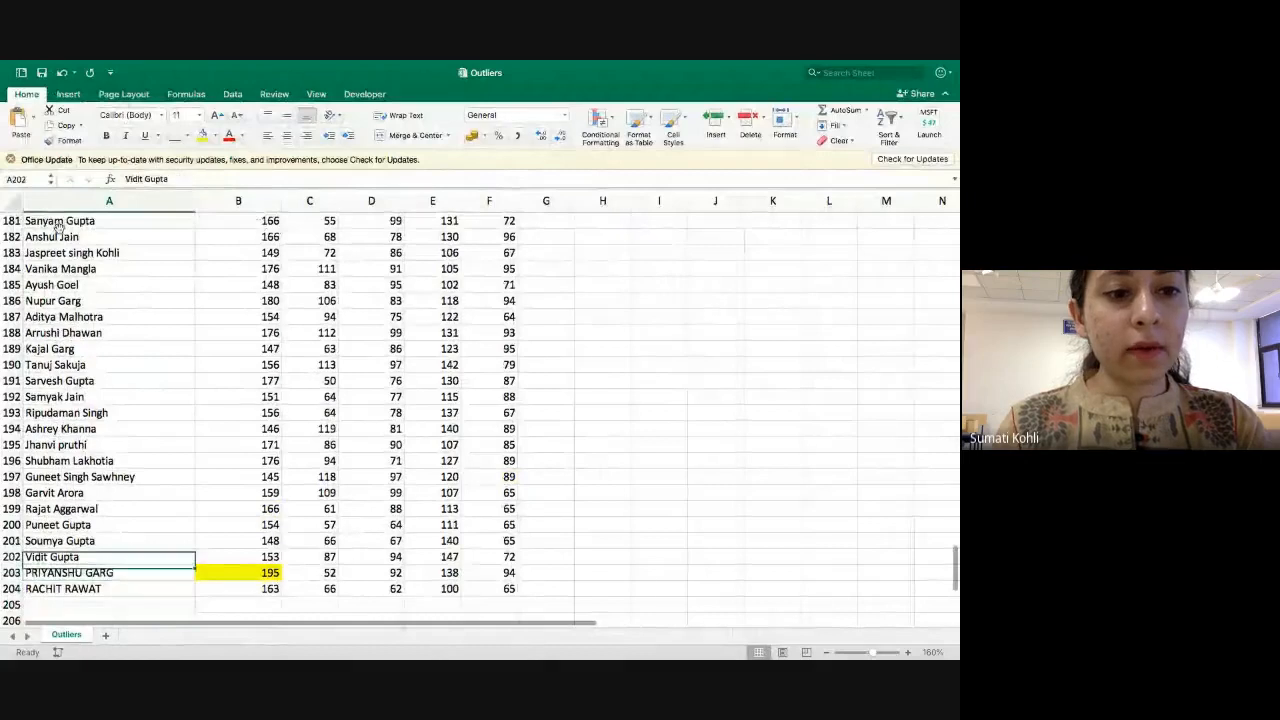
key(super+Down)
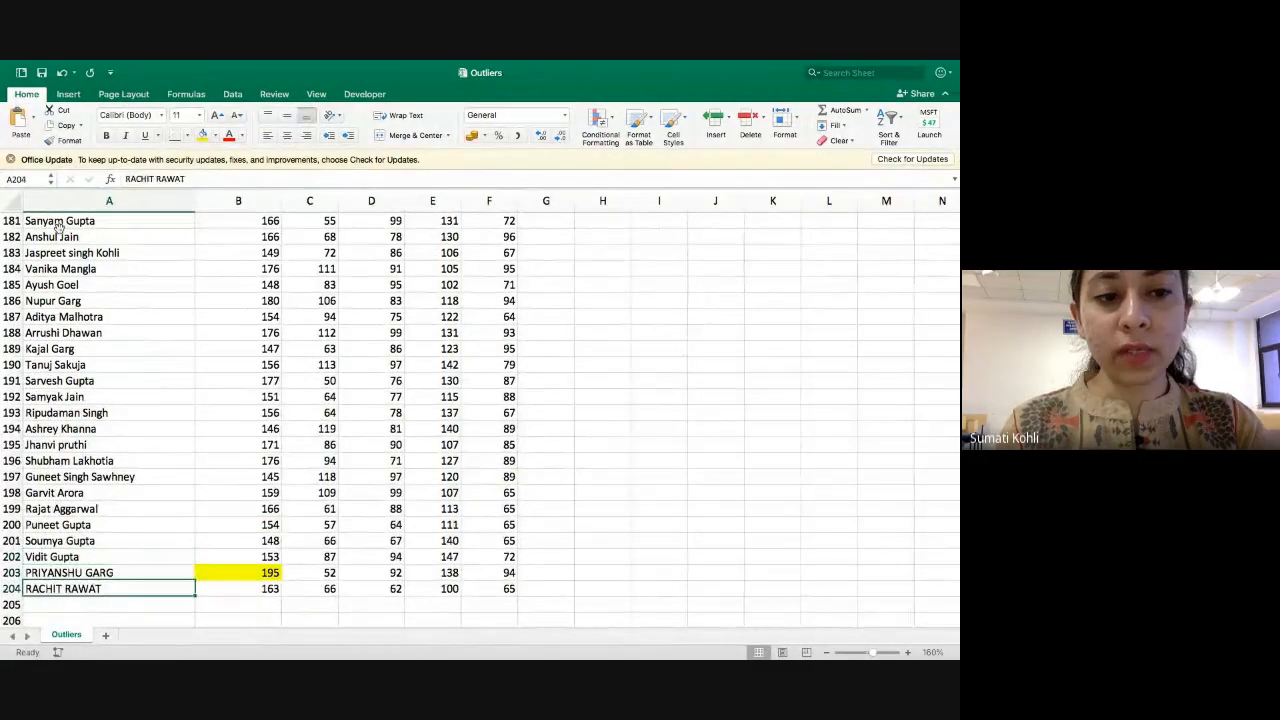
key(Up)
key(super+Up)
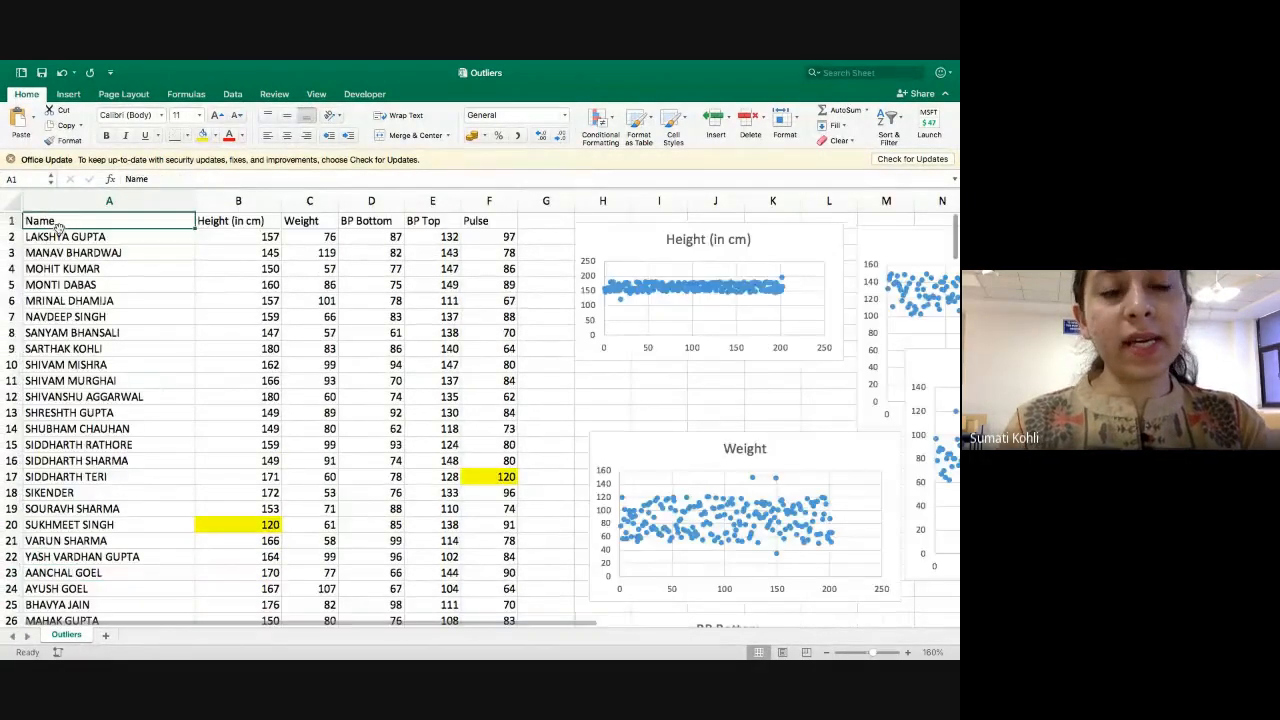
key(Down)
key(Up)
key(Down)
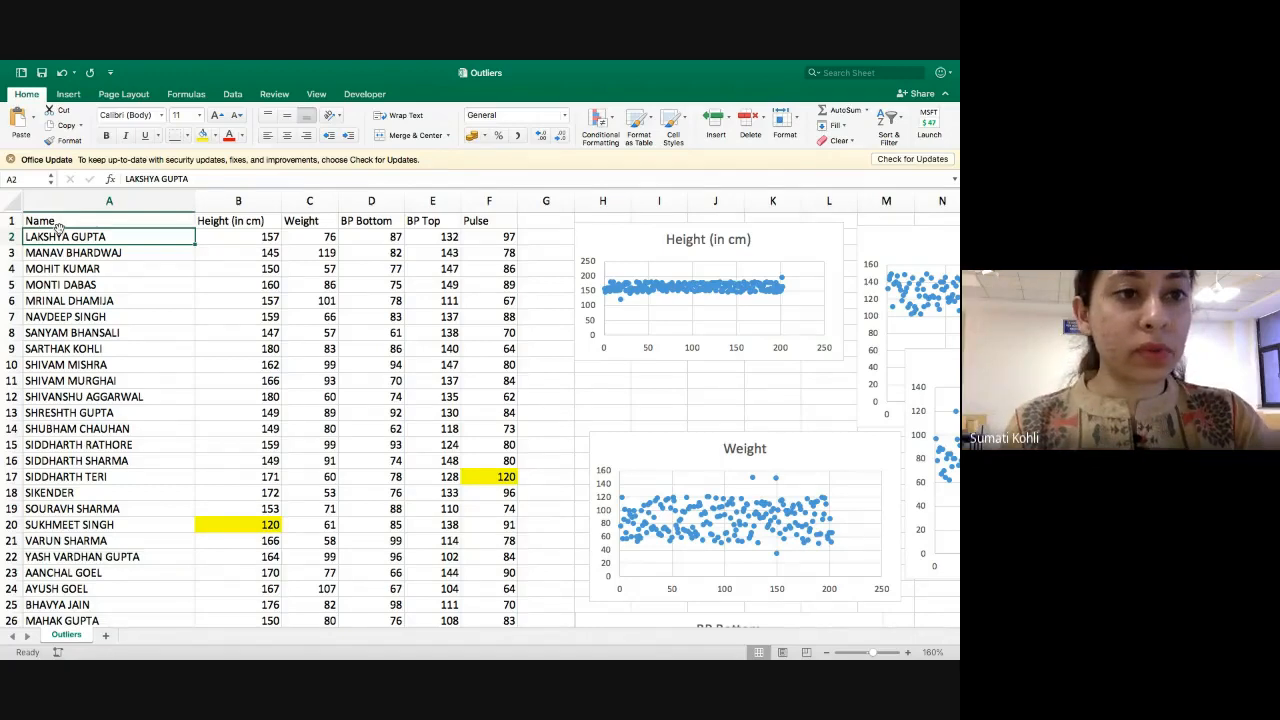
key(Down)
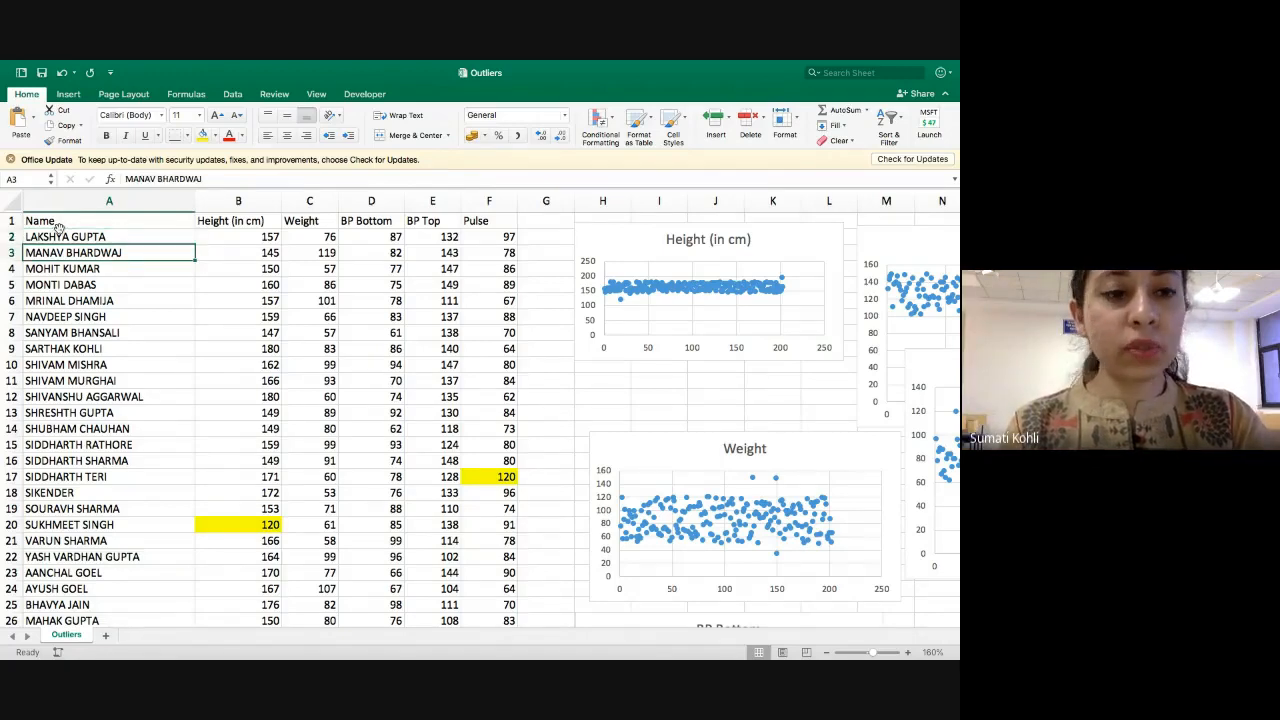
key(super+Down)
key(super+Up)
key(Down)
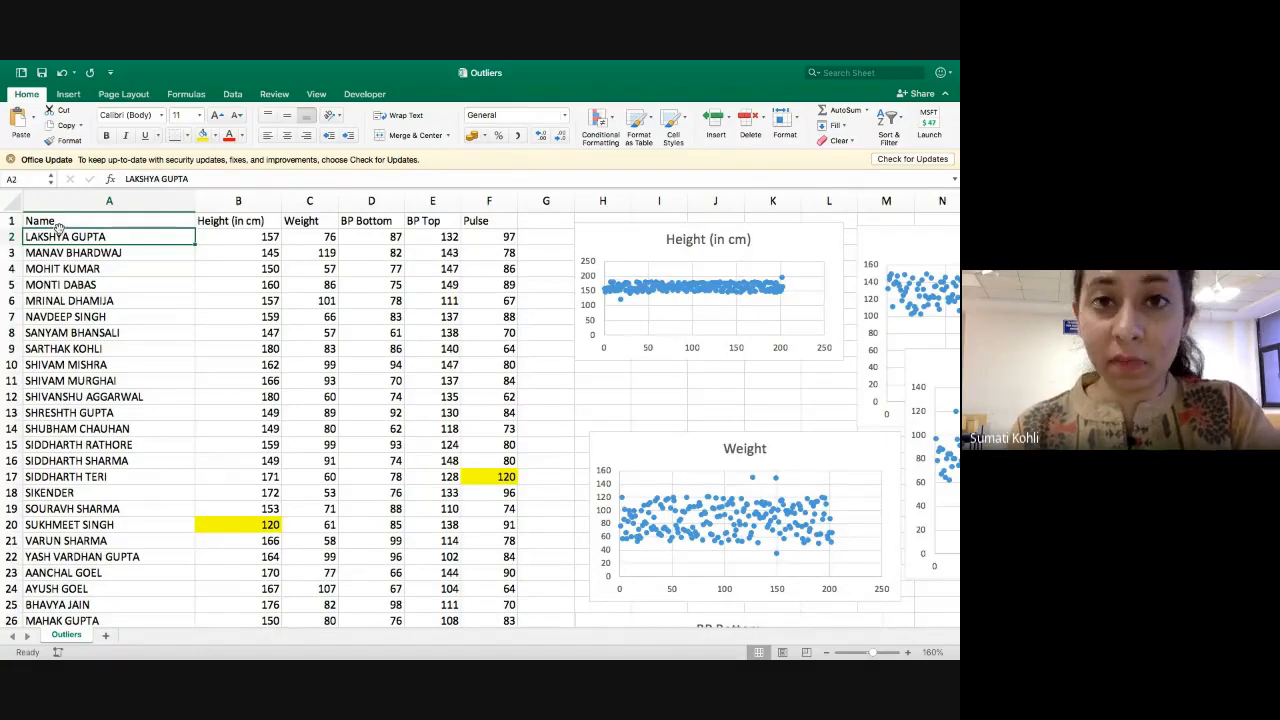
Clear the yellow-highlighted height outliers from cells B20 and B203.
click(200, 528)
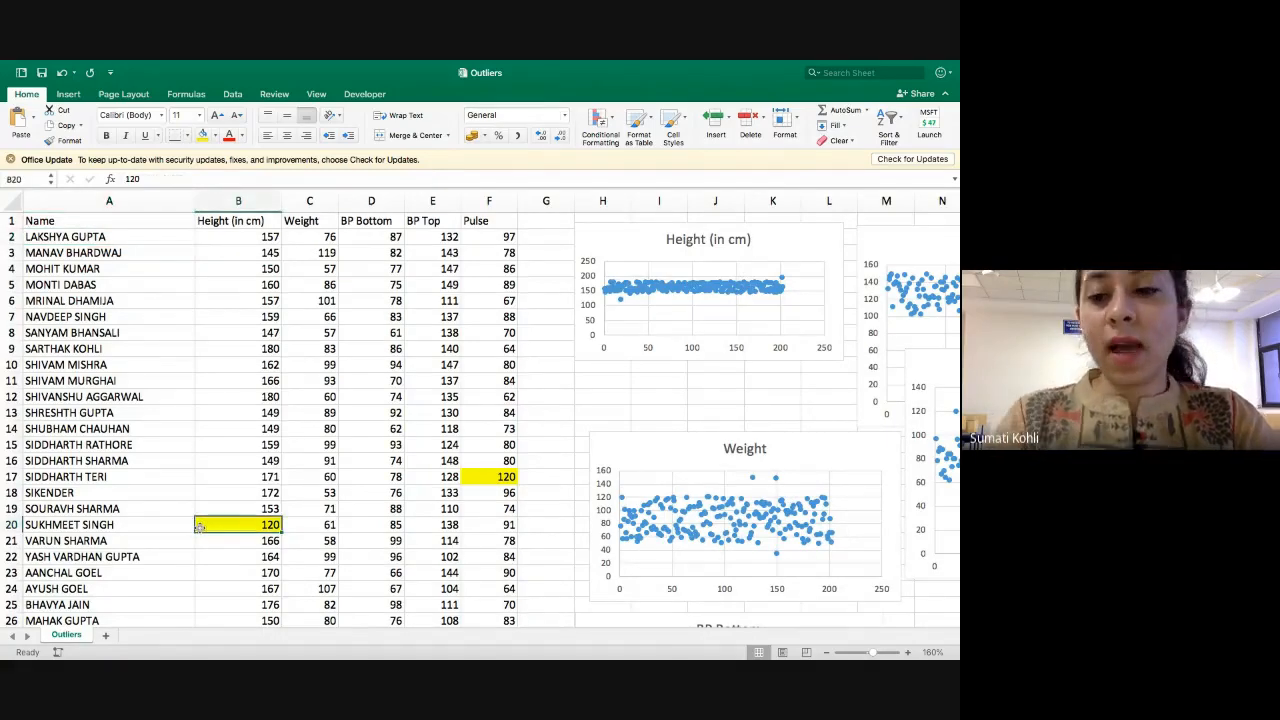
key(Delete)
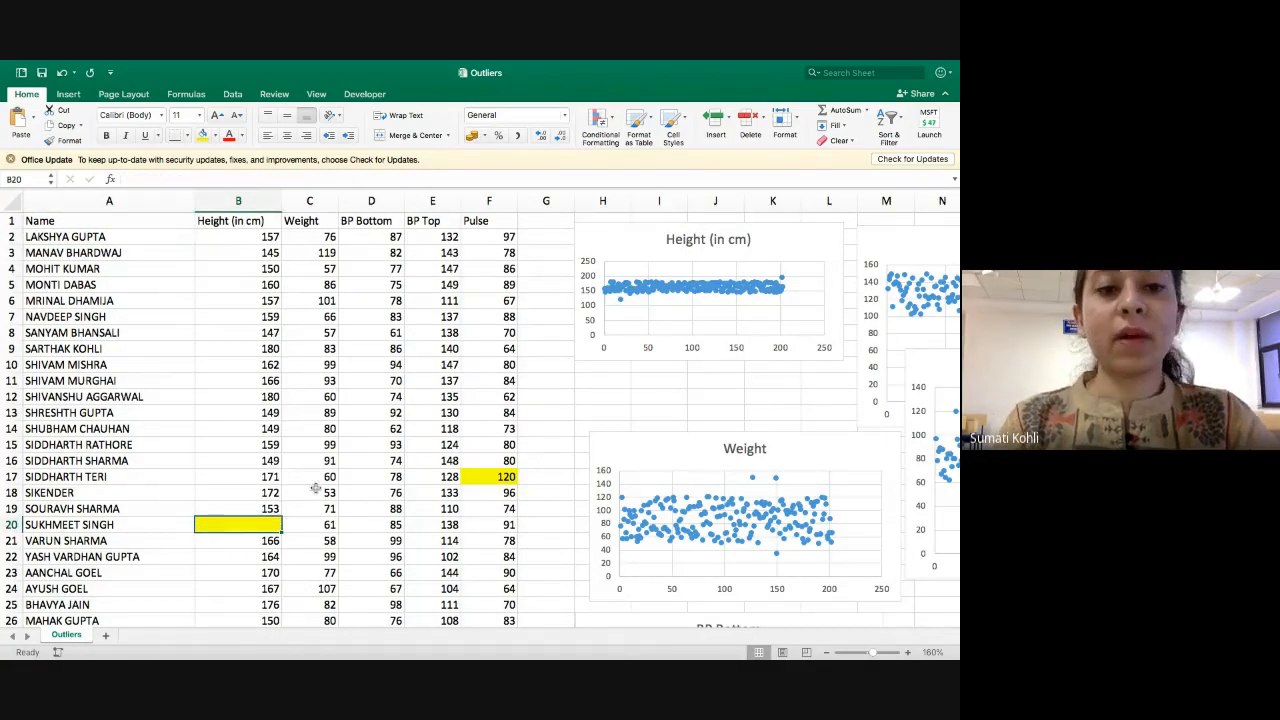
click(232, 241)
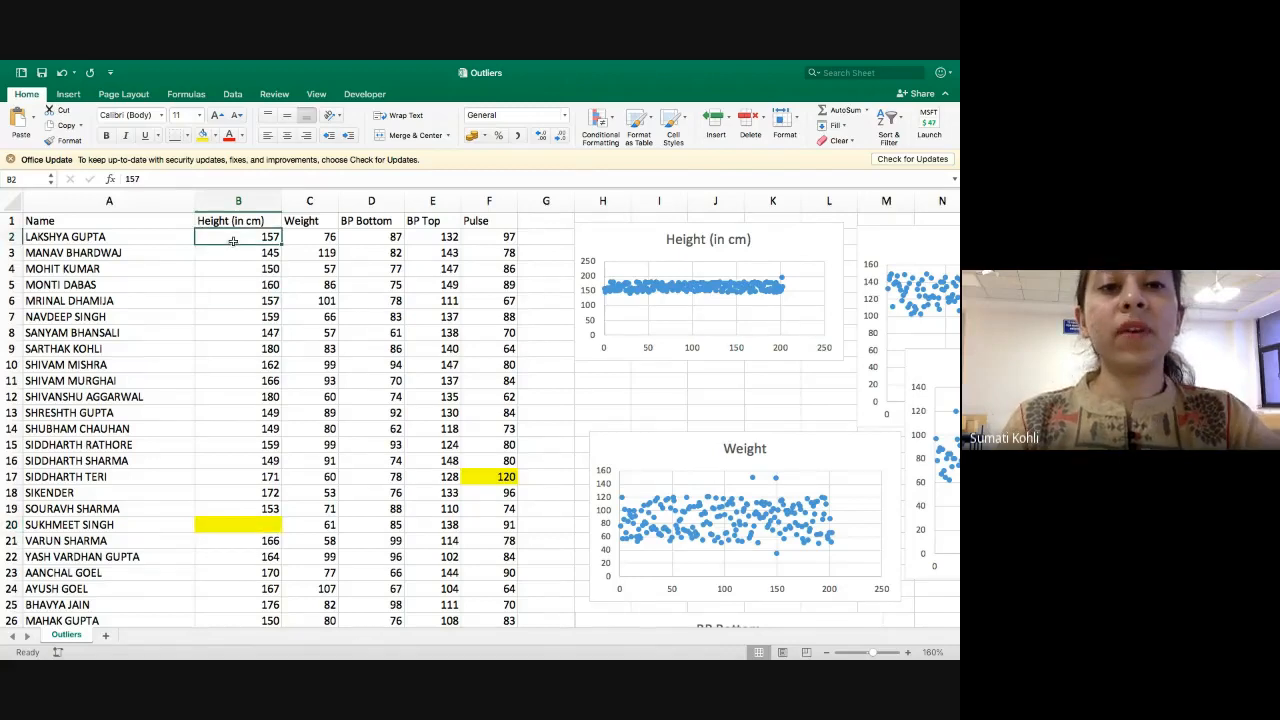
key(shift+Down)
key(shift+Down)
key(shift+Down)
key(shift+Down)
key(shift+Down)
key(shift+Down)
key(shift+Down)
key(shift+Down)
key(shift+Down)
key(shift+Down)
key(shift+Down)
key(shift+Down)
key(shift+Down)
key(shift+Down)
key(shift+Down)
key(shift+Down)
key(shift+Down)
key(shift+Down)
key(shift+Down)
key(shift+Down)
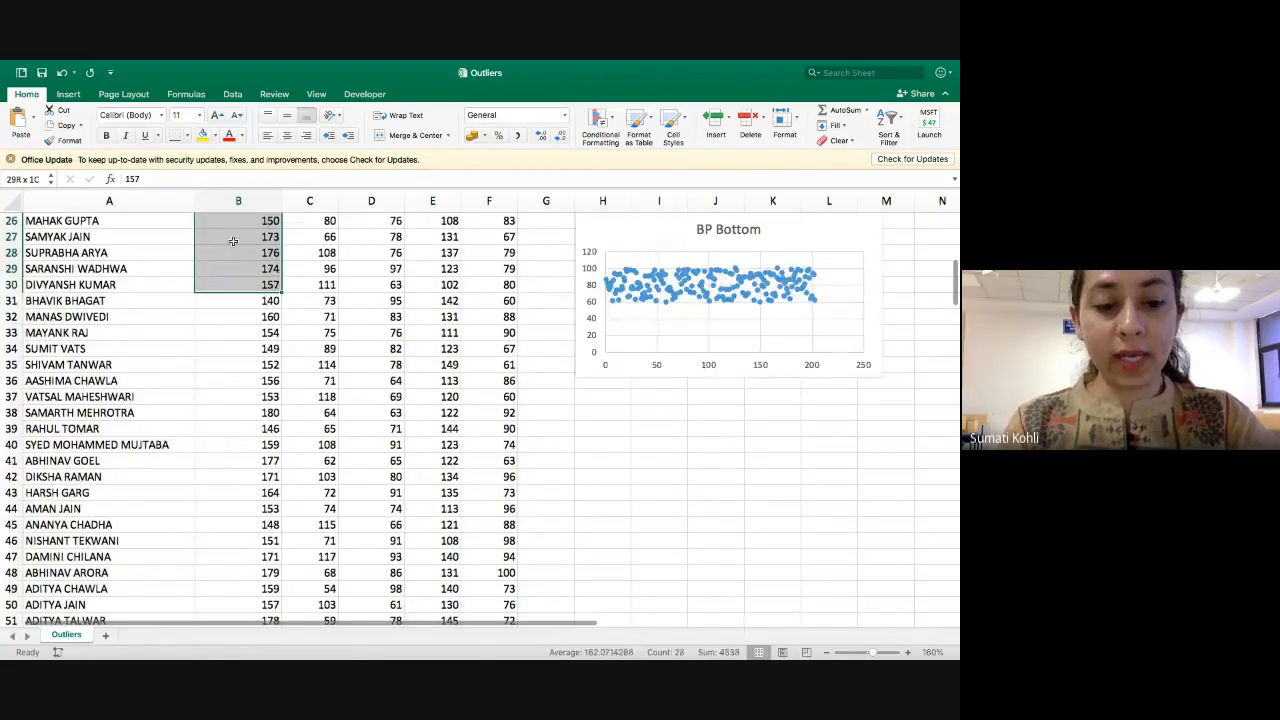
key(super+shift+Down)
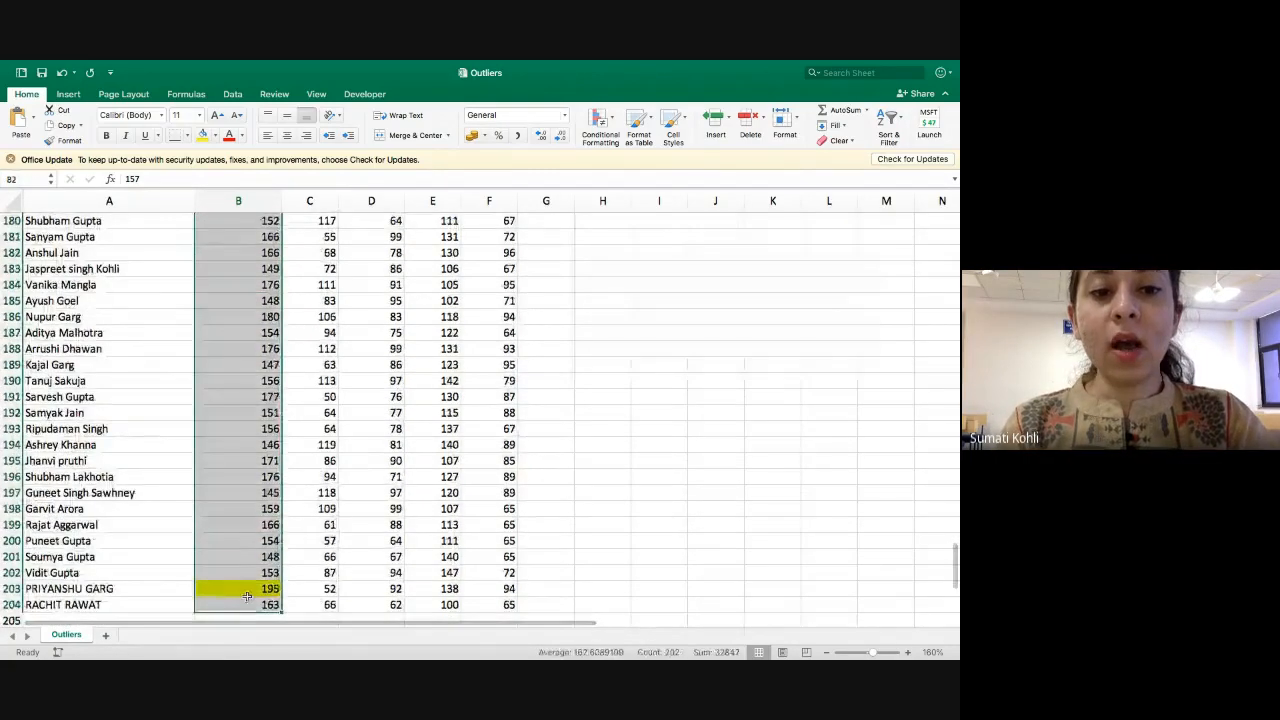
click(240, 594)
key(Delete)
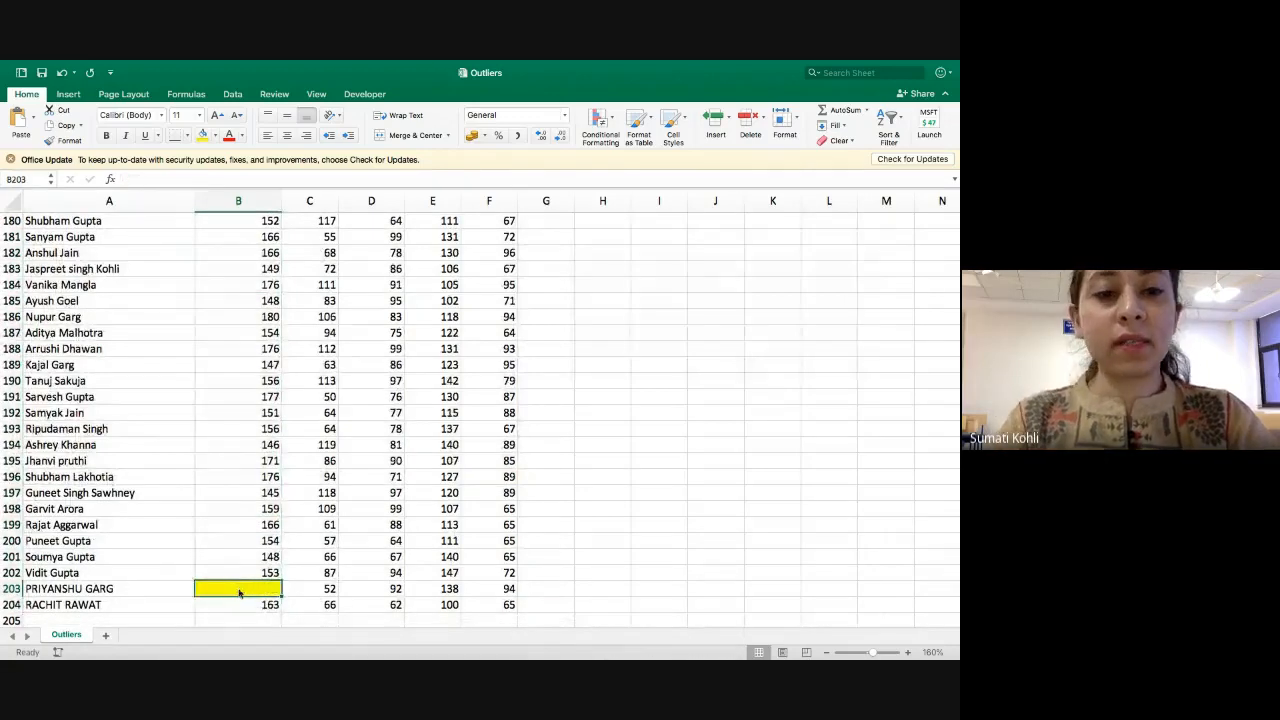
Select all heights in B2:B204 to read the column's average without the cleared outliers.
key(Up)
key(Up)
key(super+Up)
key(Up)
key(Up)
key(Up)
key(Up)
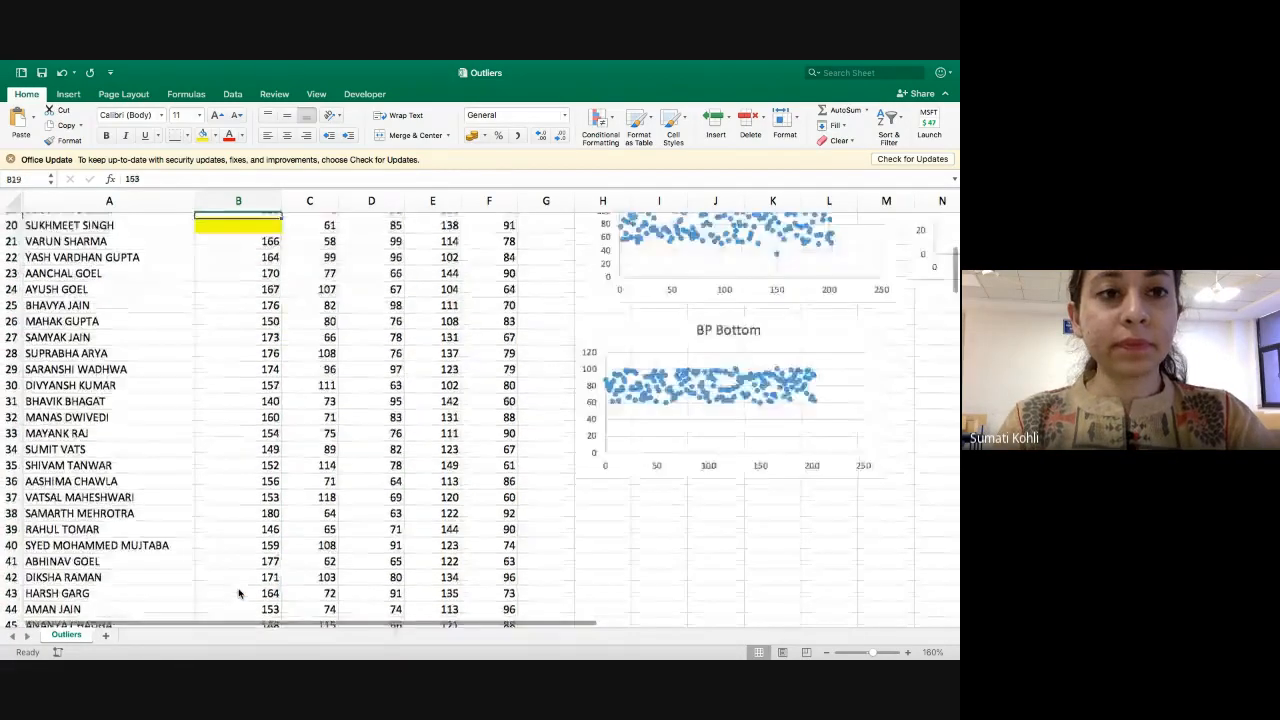
key(Down)
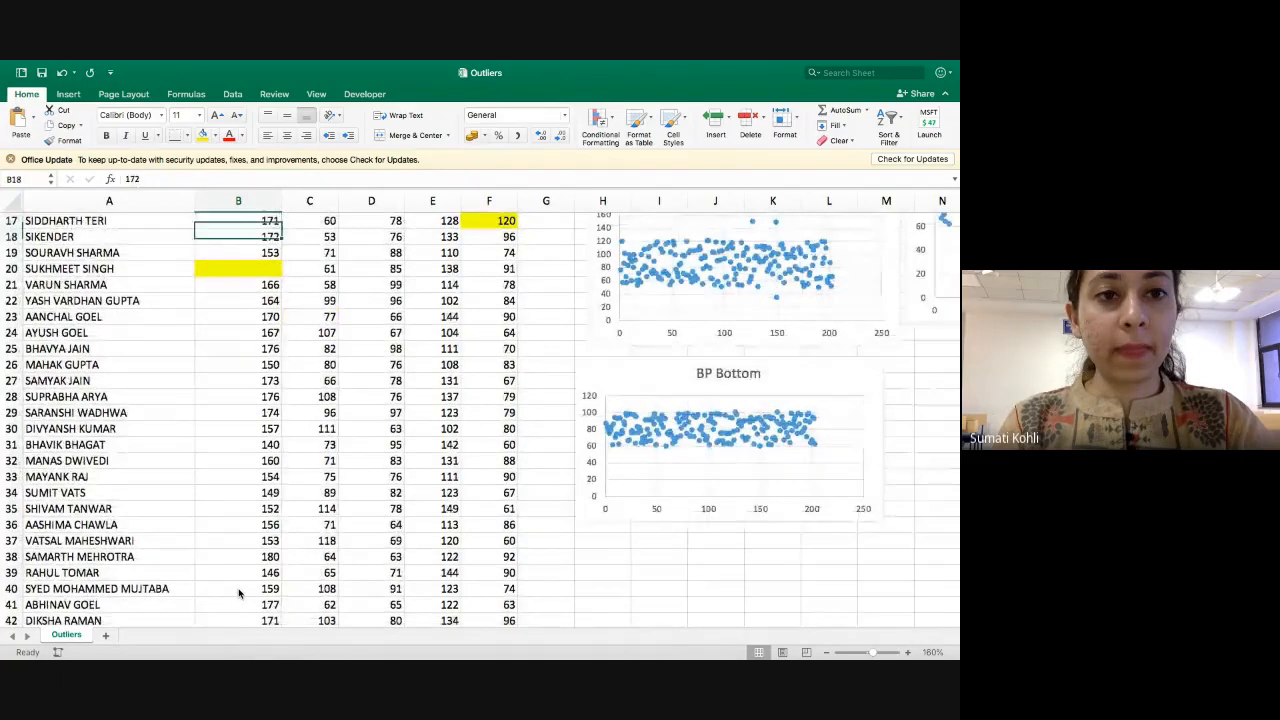
key(Down)
key(ctrl+Up)
key(ctrl+Up)
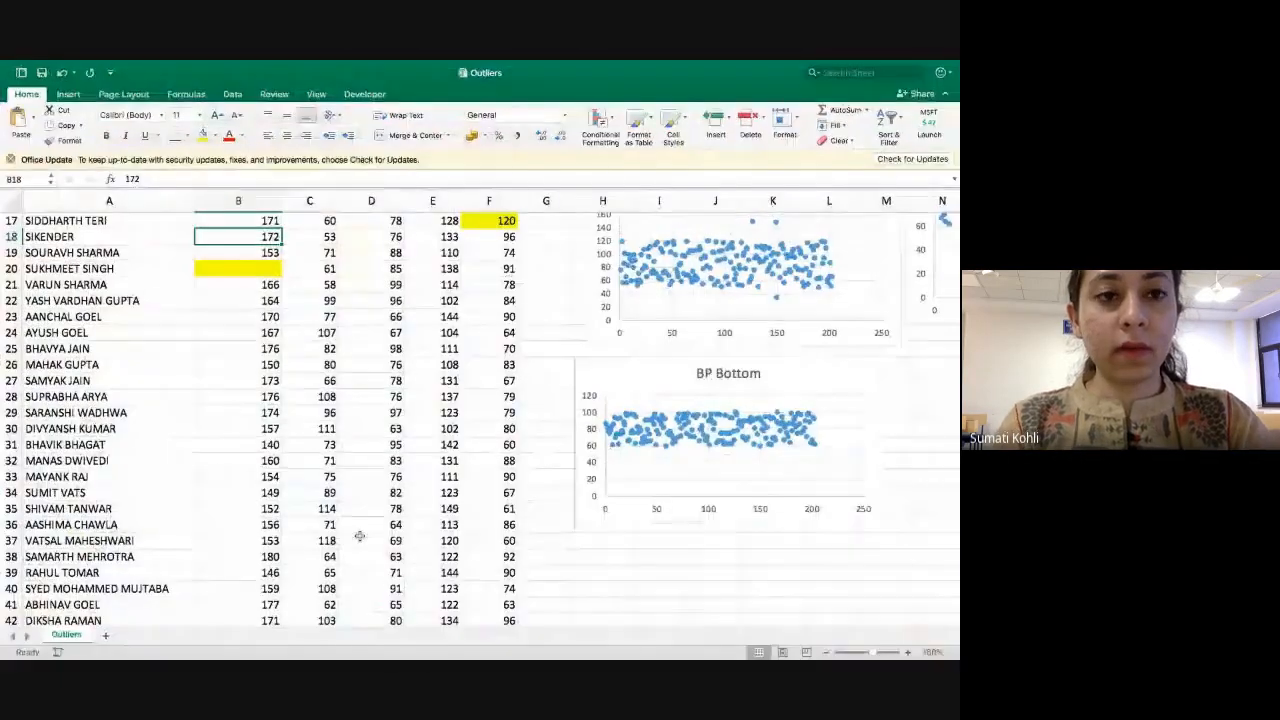
scroll(502, 425, up, 6)
scroll(502, 425, down, 2)
drag(233, 492, 231, 234)
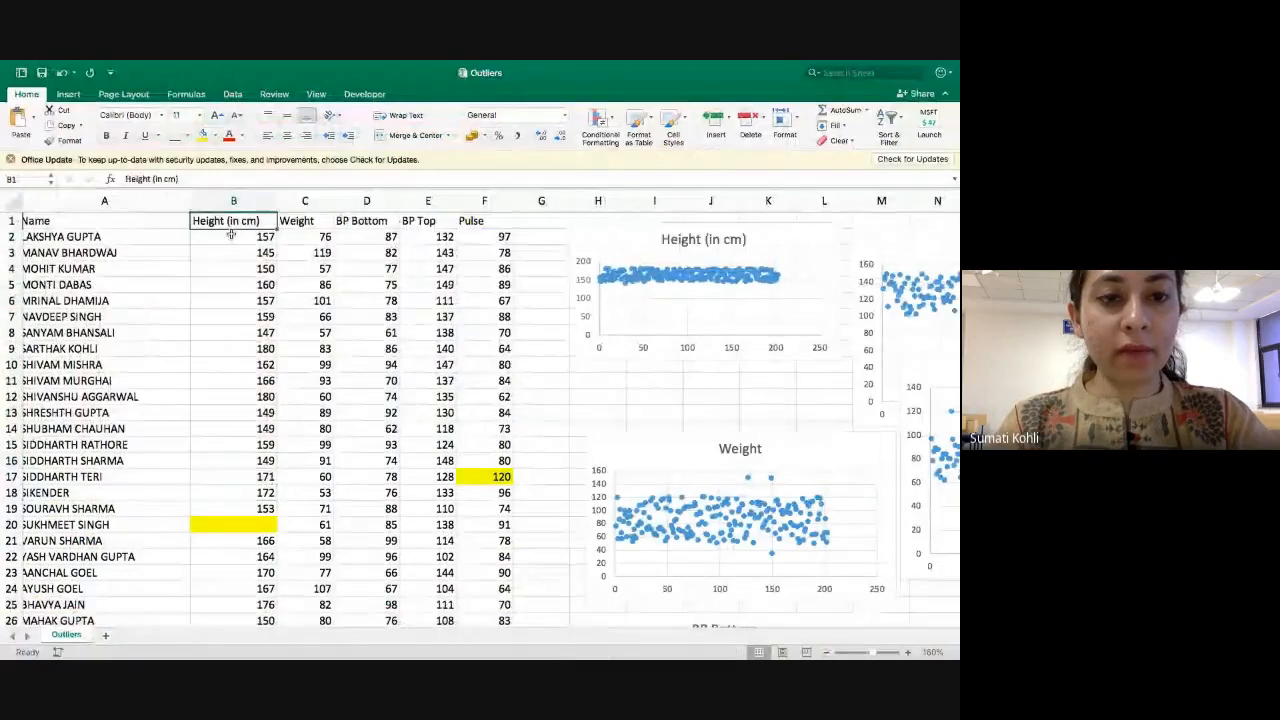
click(231, 236)
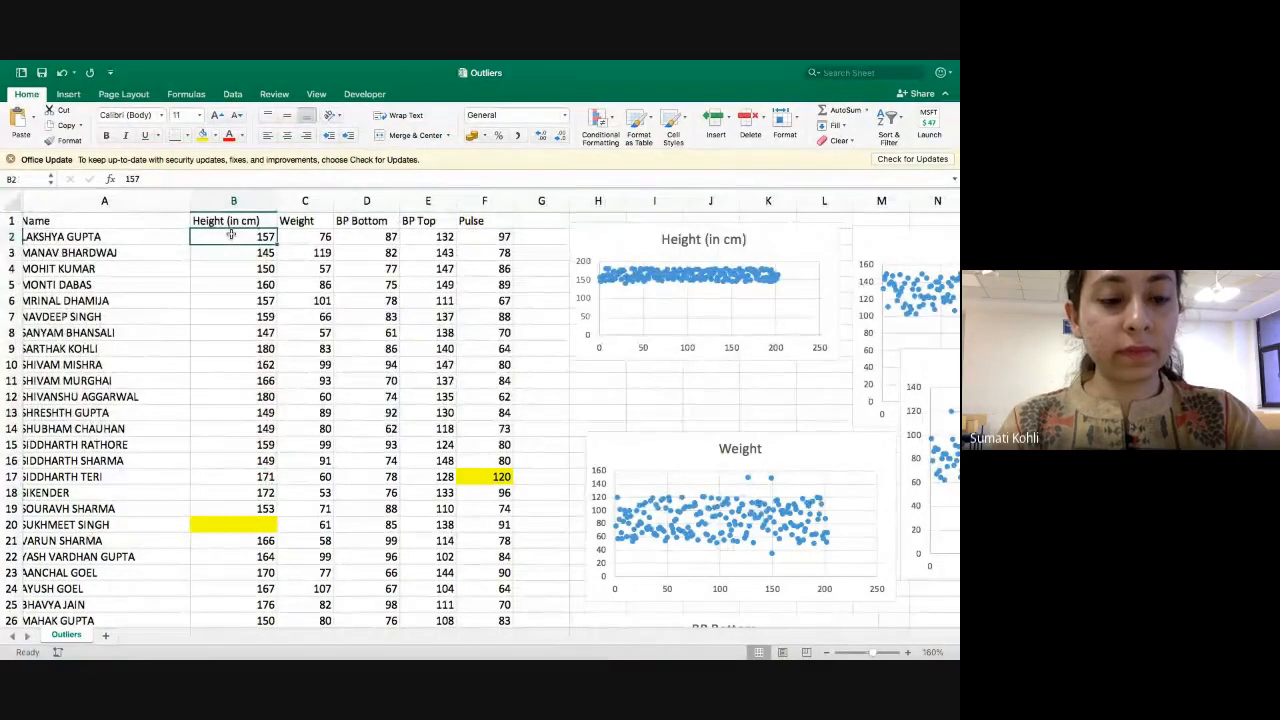
key(super+shift+Down)
key(super+shift+Down)
key(super+shift+Down)
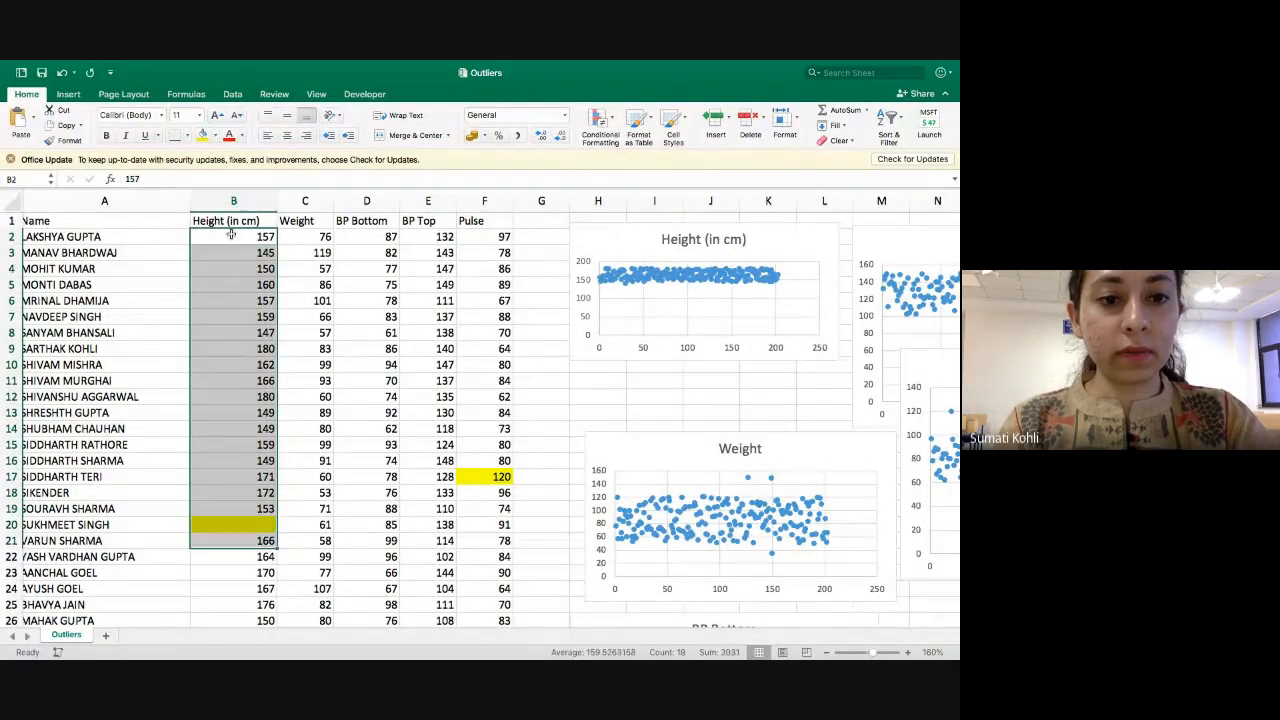
key(super+shift+Down)
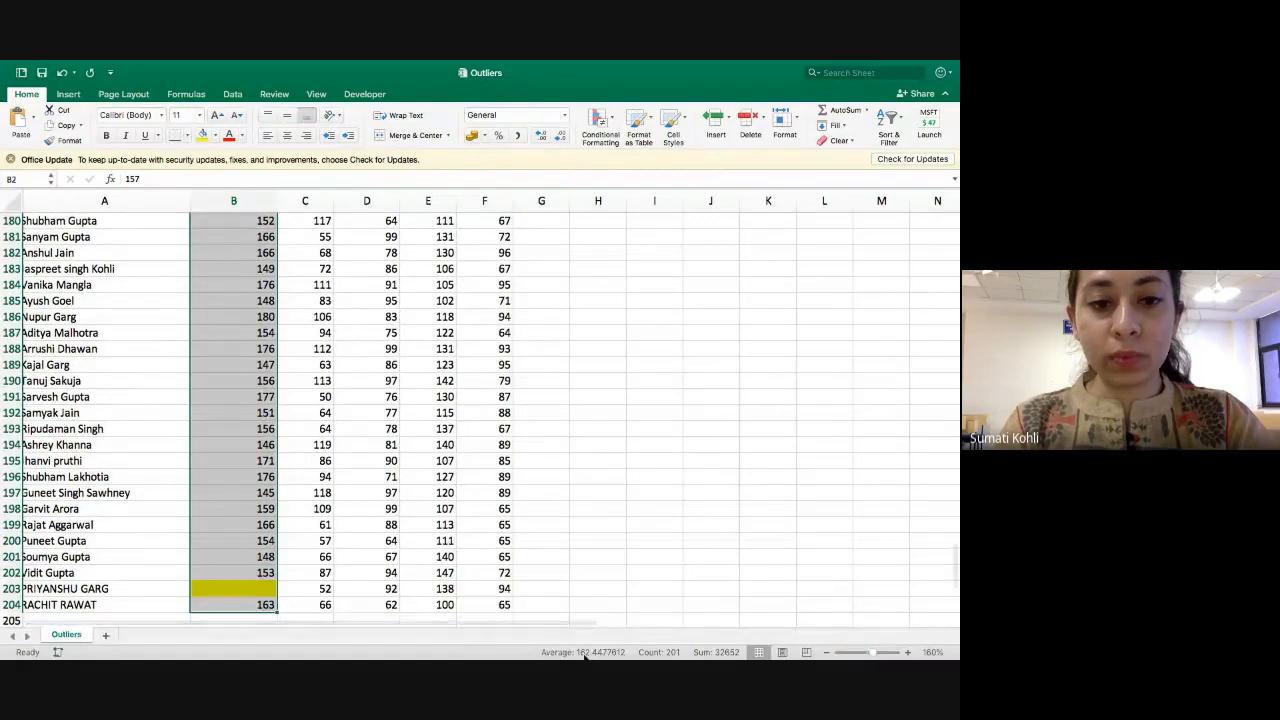
Fill the emptied height cell B203 with the column average, 162.
click(248, 591)
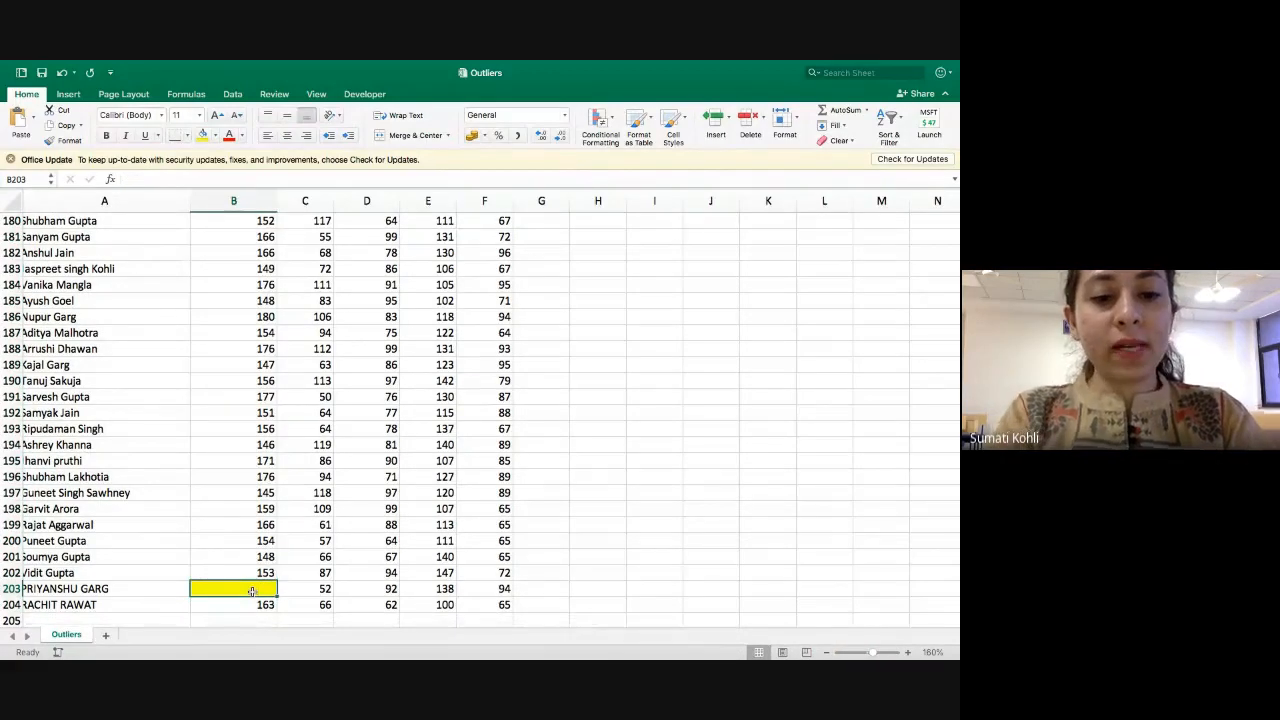
text(162)
key(Up)
key(Up)
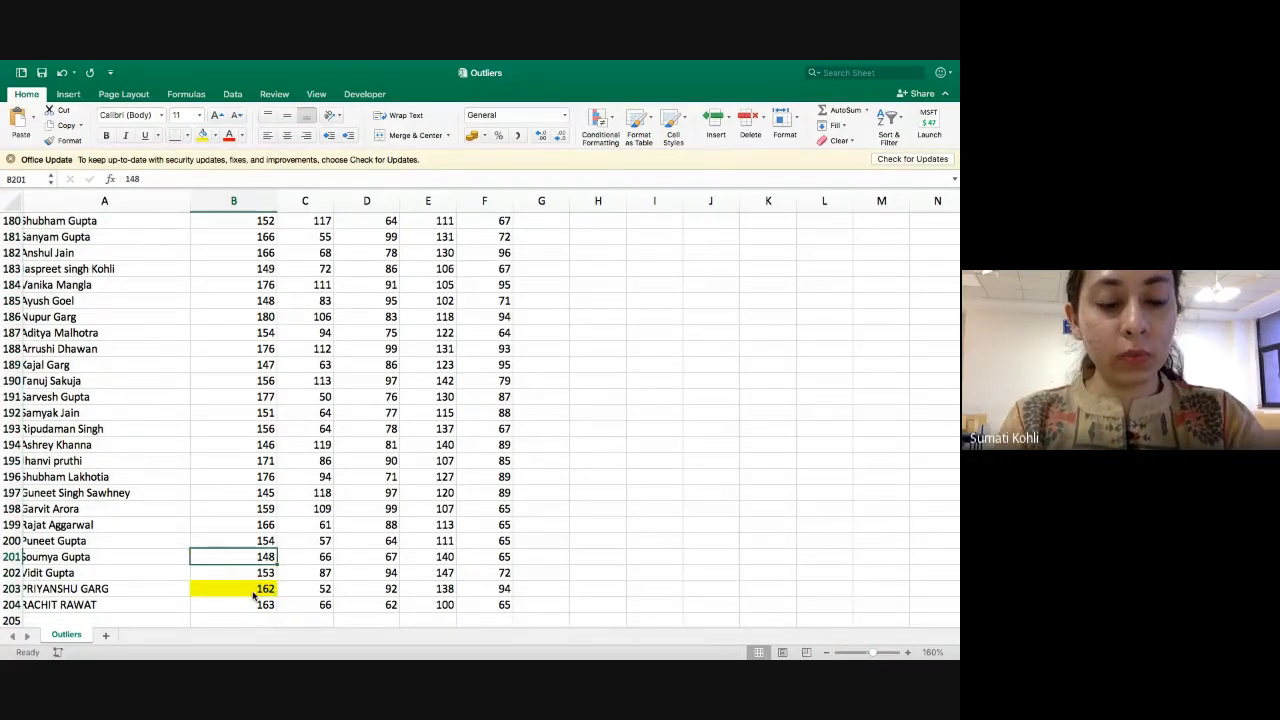
key(ctrl+Up)
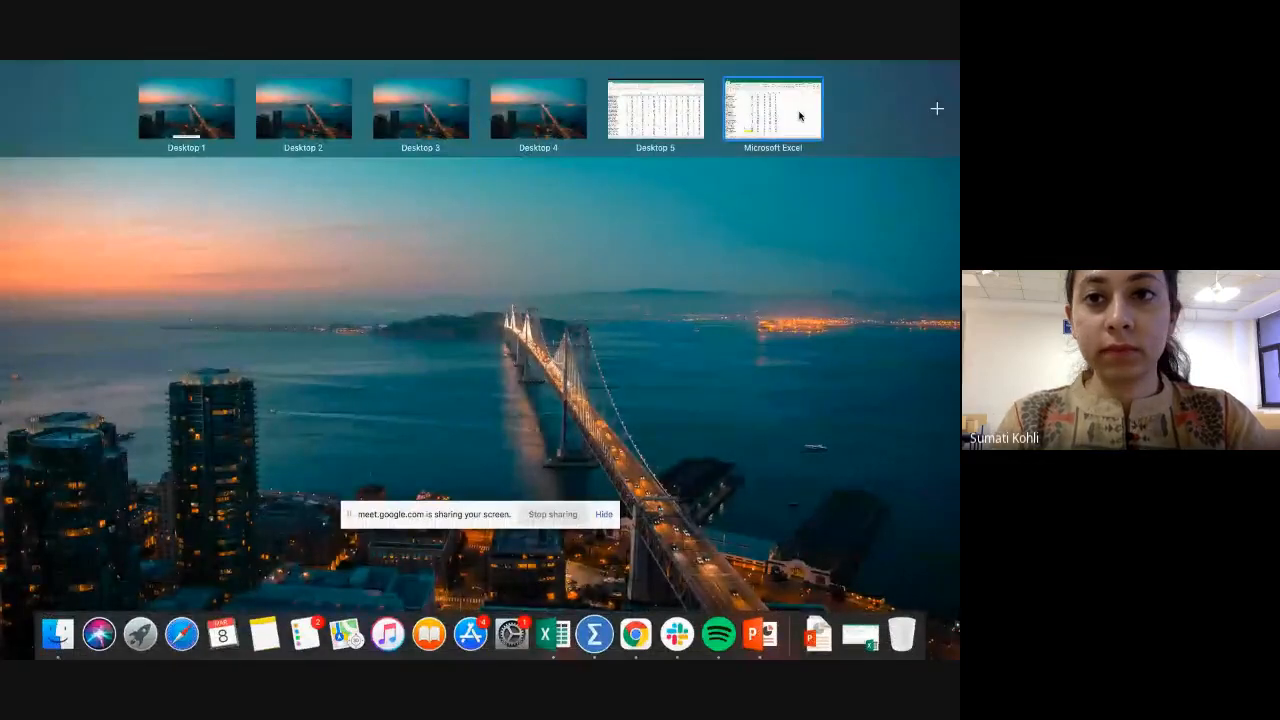
click(800, 114)
key(ctrl+Up)
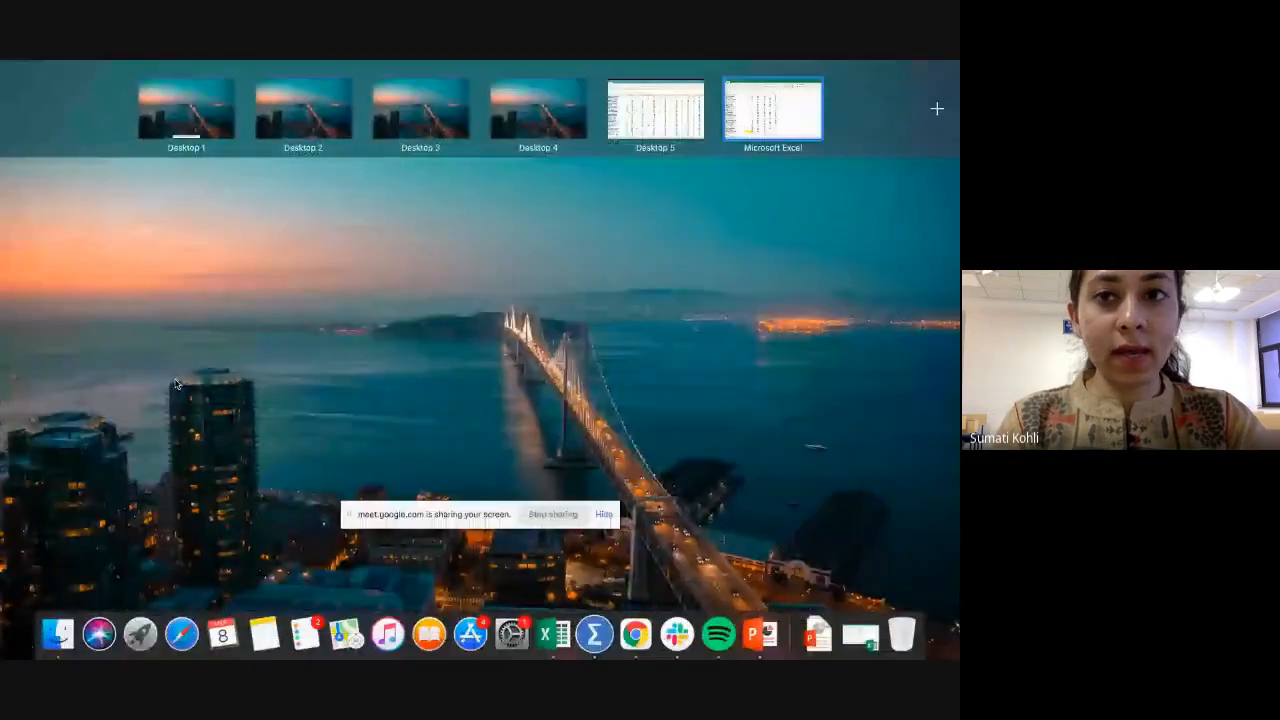
click(768, 118)
Replace the missing height in cell B20 with the column average, 162.
scroll(143, 477, up, 5)
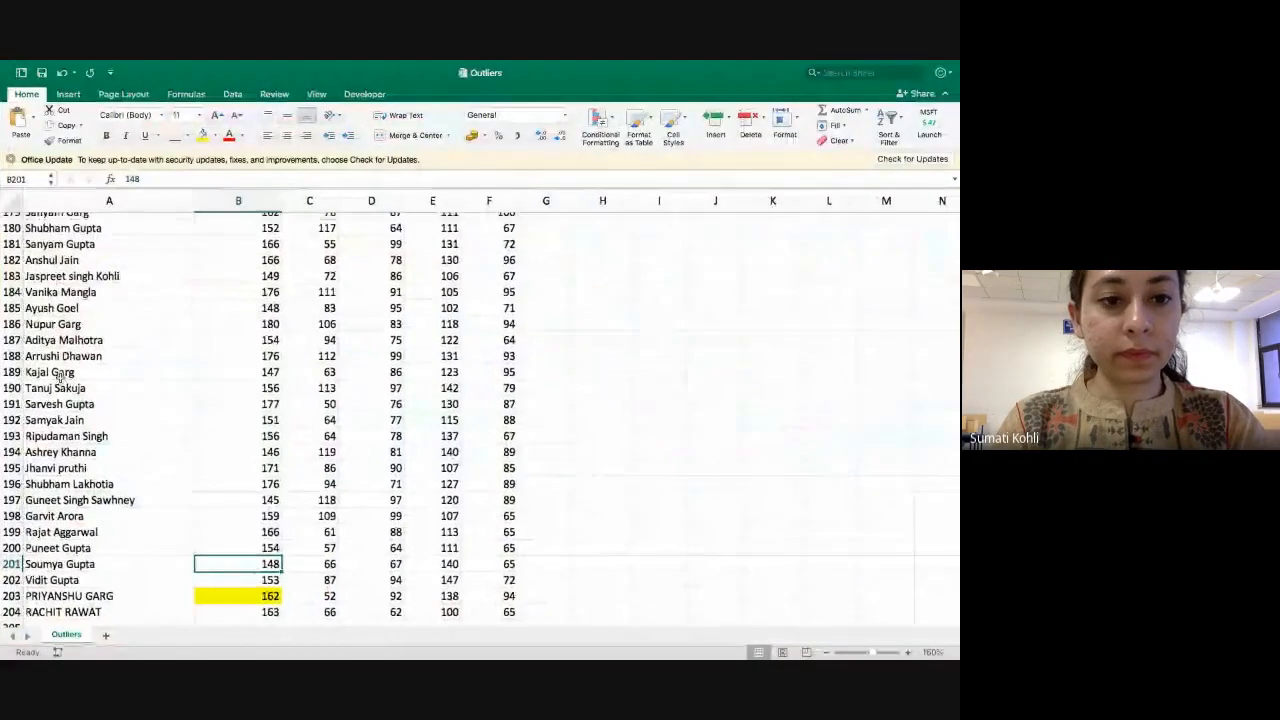
scroll(143, 477, up, 20)
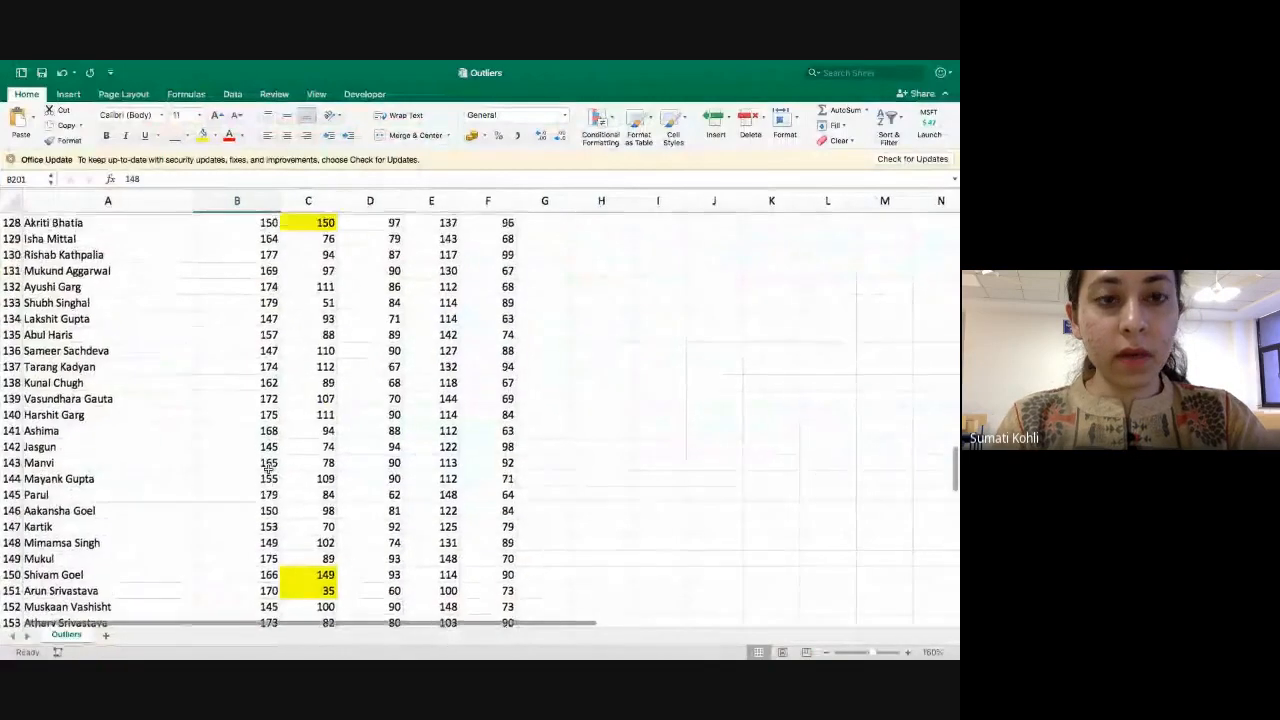
scroll(268, 468, up, 6)
click(241, 525)
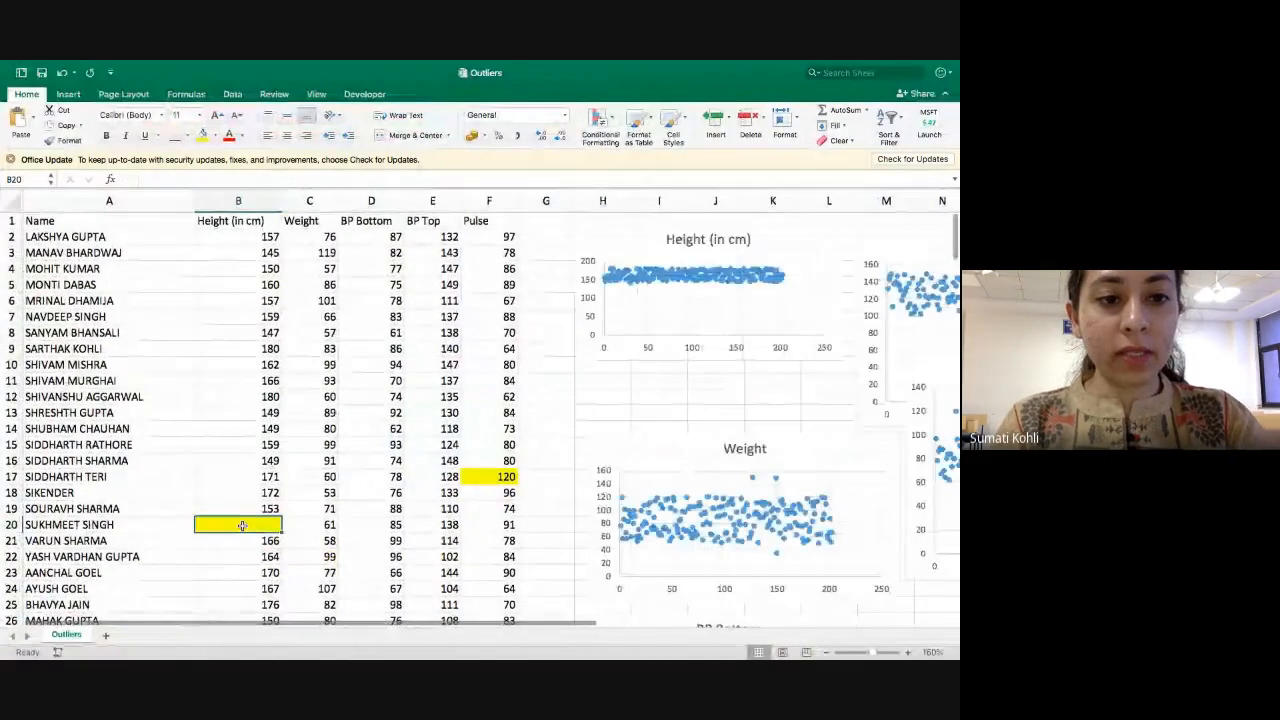
text(162)
key(Up)
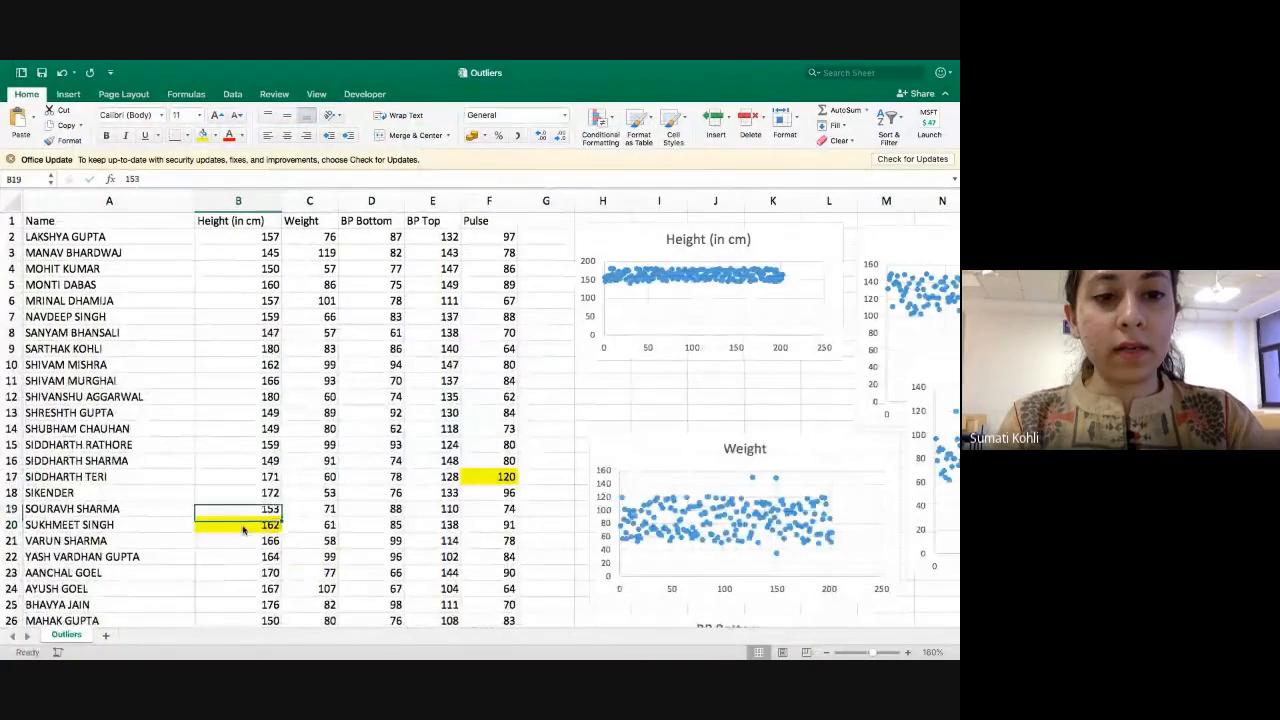
key(Right)
key(Up)
key(Up)
key(Up)
key(Up)
key(Up)
key(Up)
key(Up)
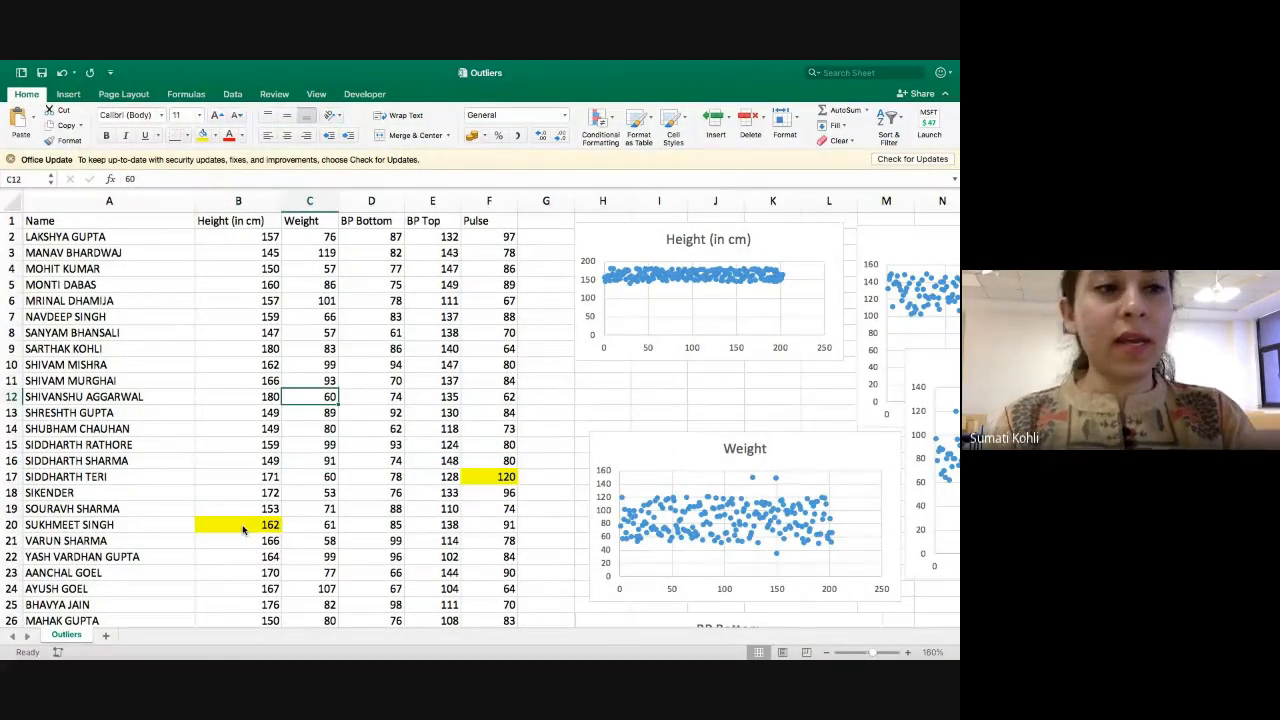
key(Down)
key(Down)
key(Down)
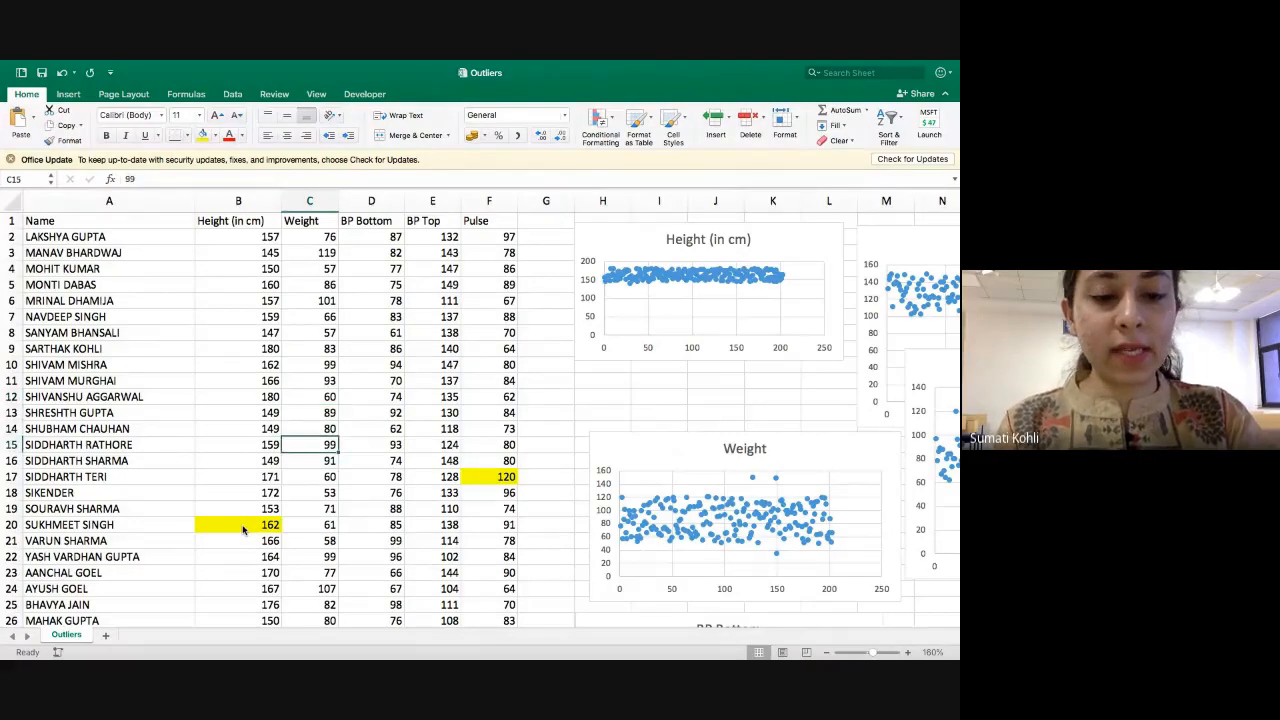
key(ctrl+Down)
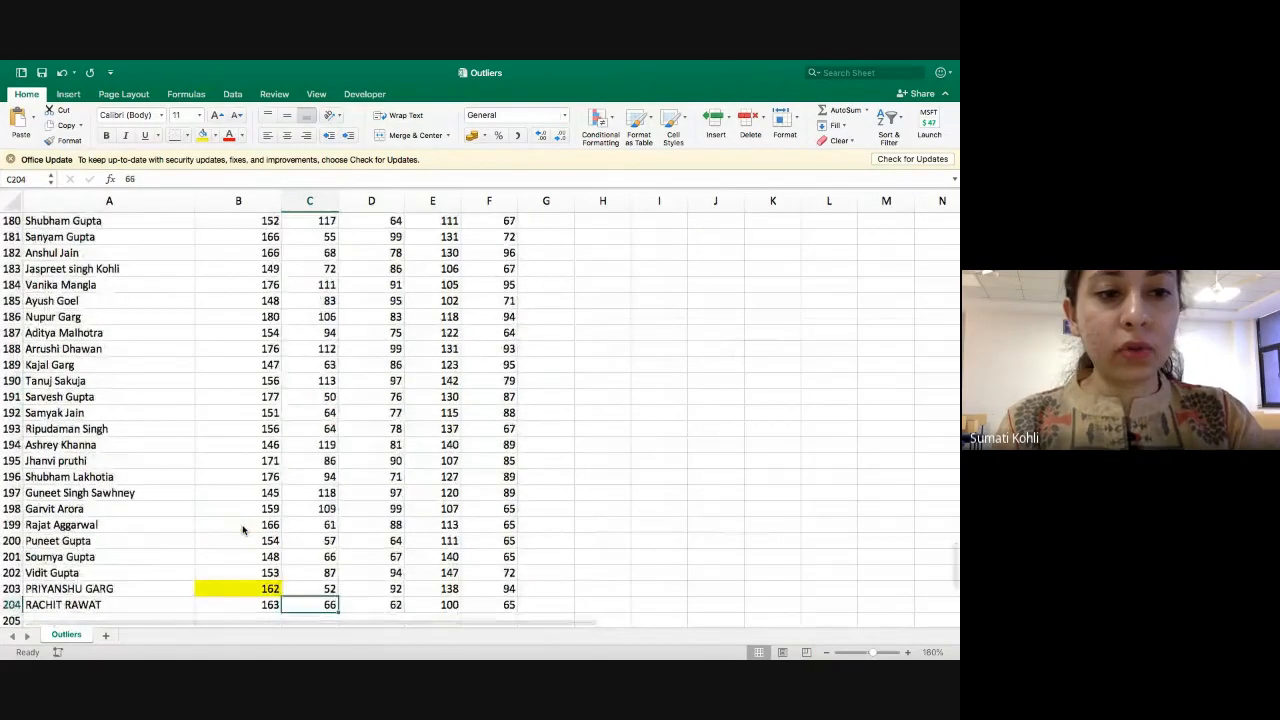
key(Up)
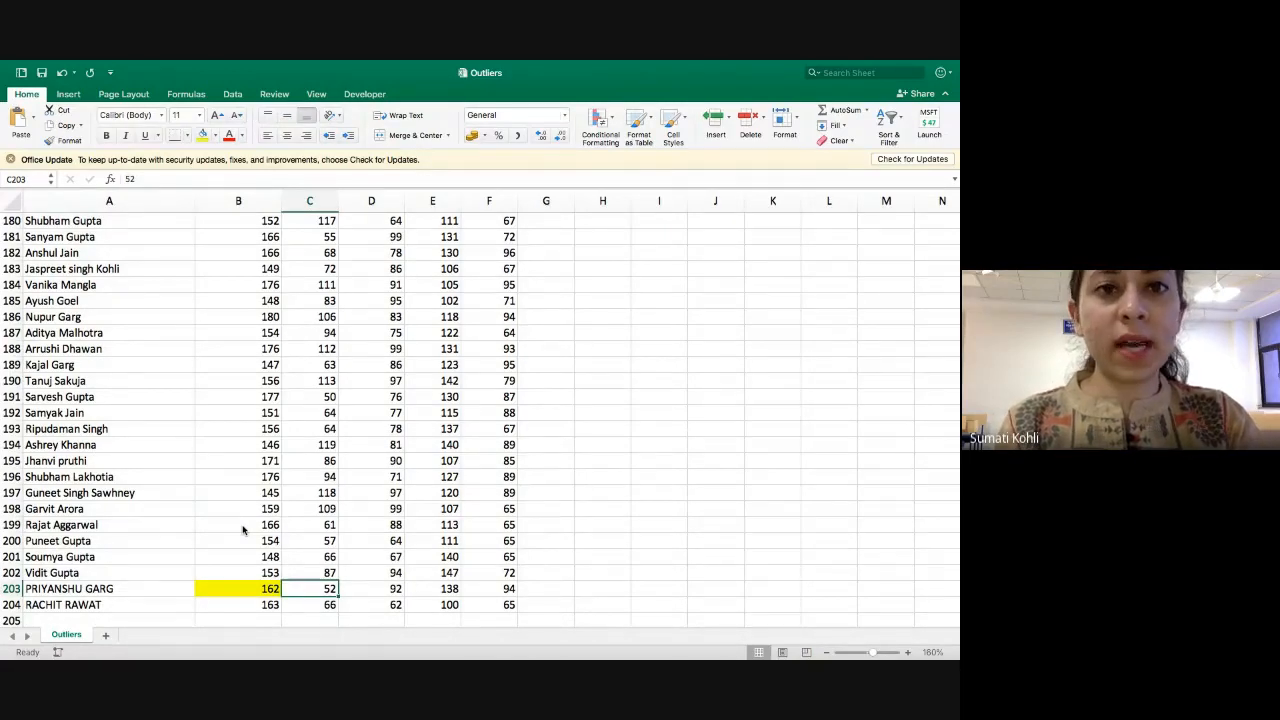
key(ctrl+Up)
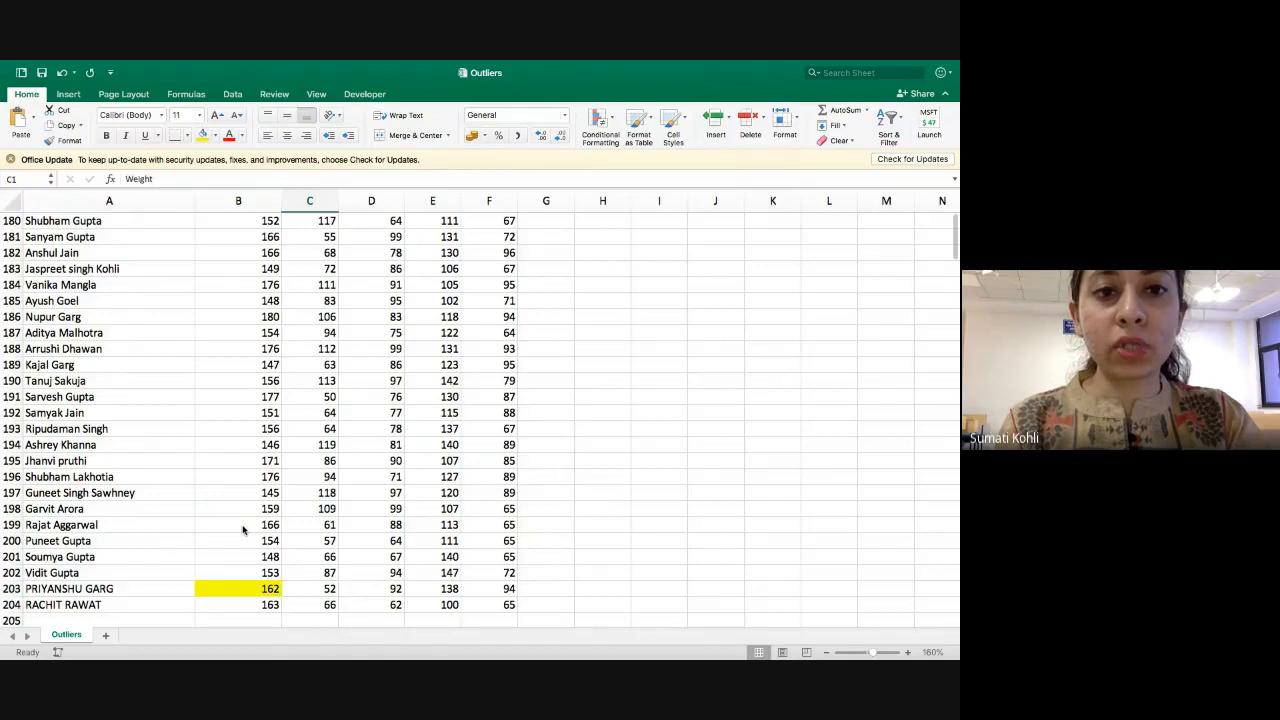
Delete the entire row 17, which holds the yellow-highlighted Pulse outlier 120.
key(Right)
key(Right)
key(Down)
key(Down)
key(Down)
key(Down)
key(Down)
key(Down)
key(Down)
key(Down)
key(Down)
key(Down)
key(Down)
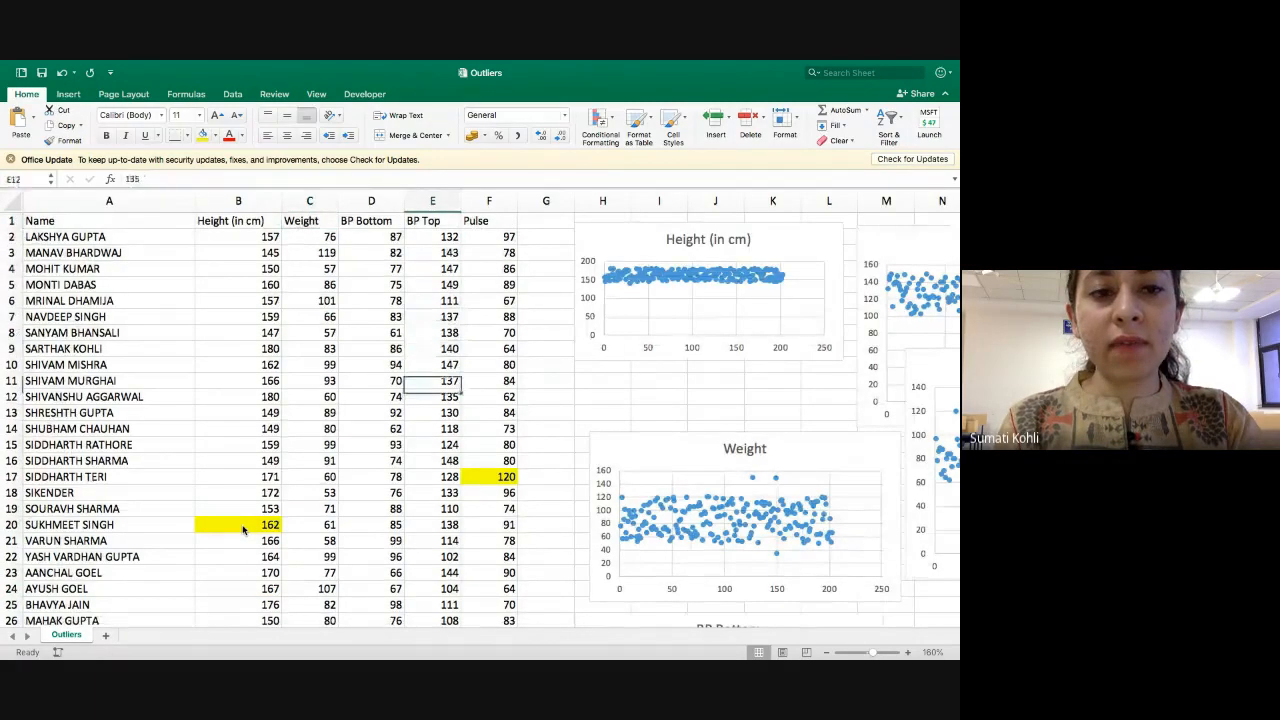
key(Down)
key(Down)
key(Down)
key(Down)
key(Down)
key(shift+space)
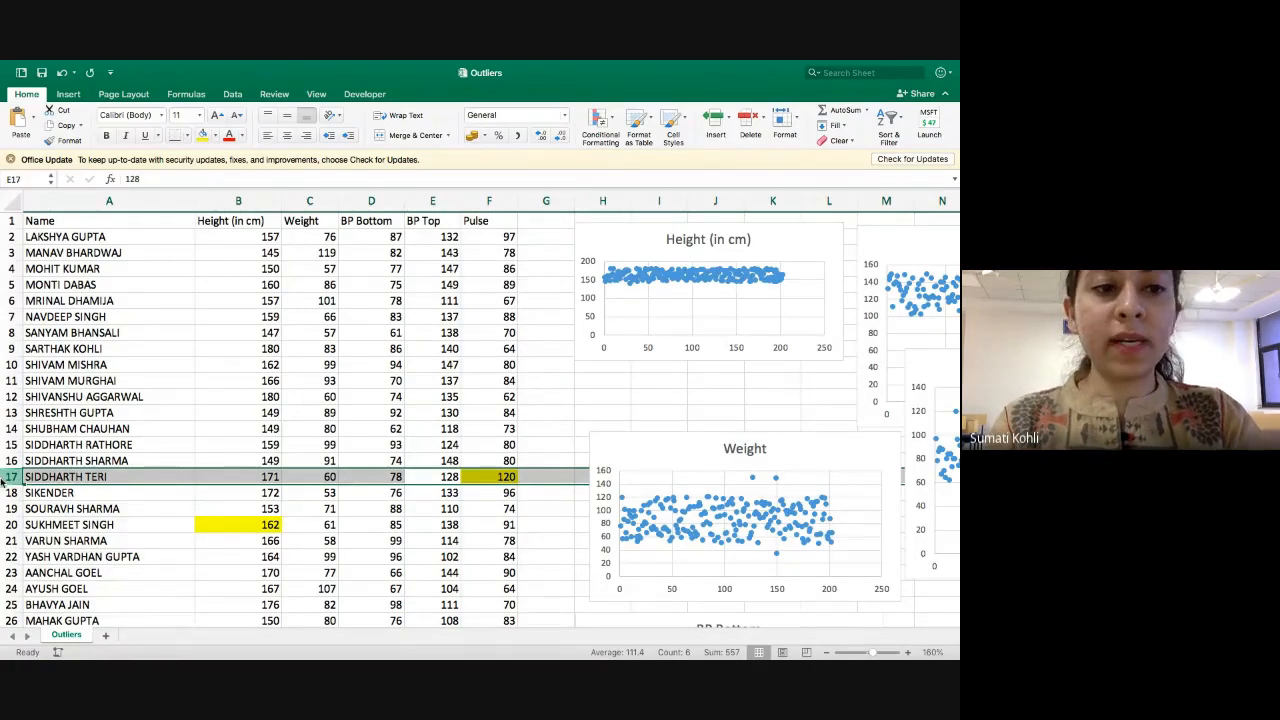
right_click(6, 477)
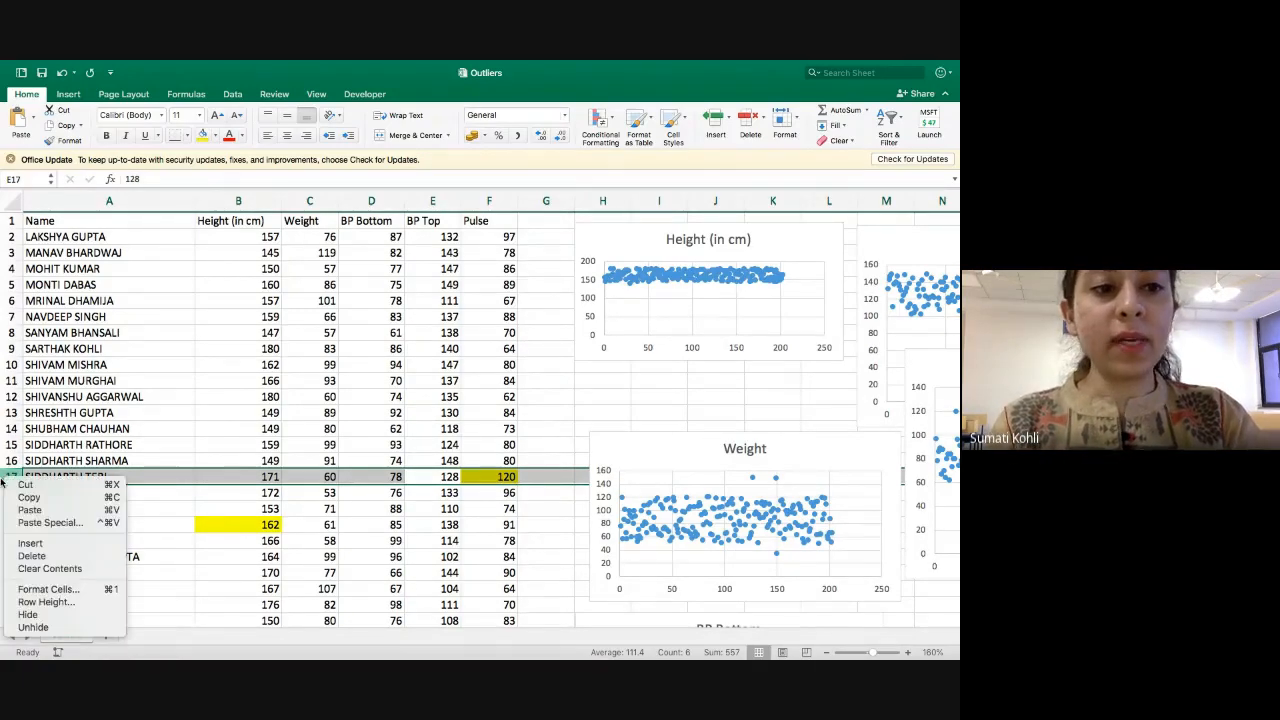
click(50, 557)
click(78, 460)
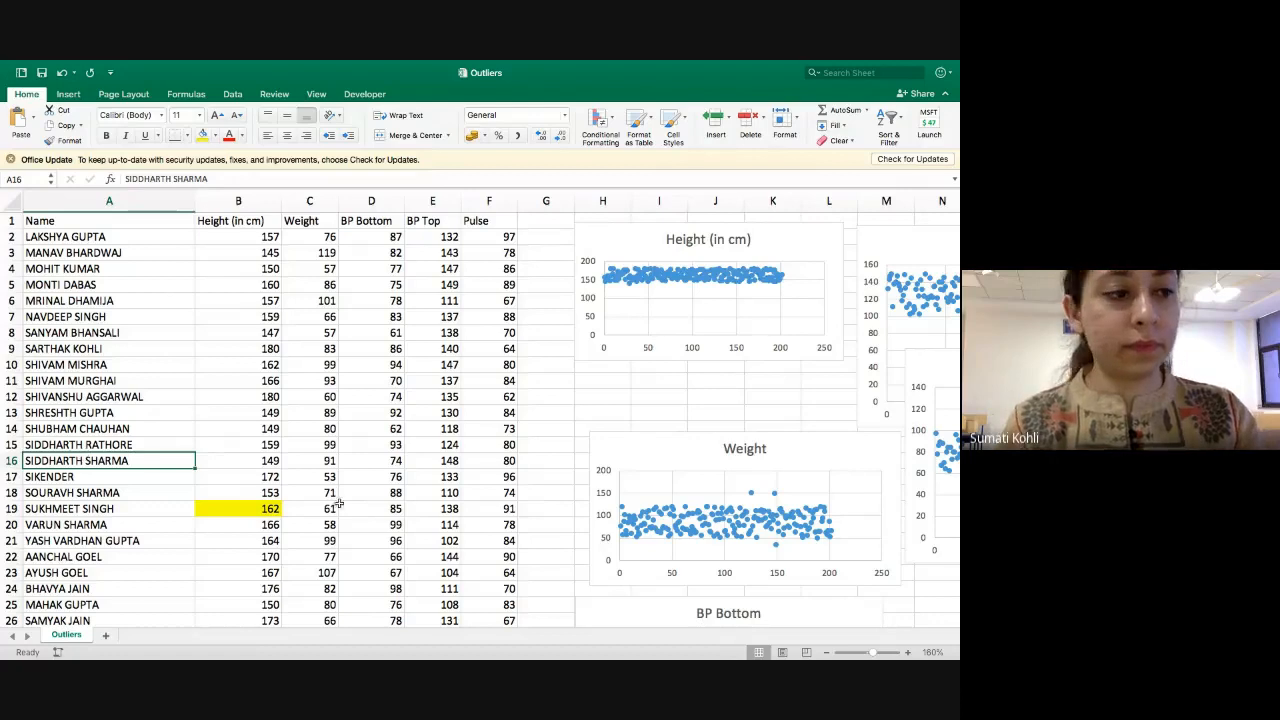
Switch from the Outliers workbook to the Google Meet call window in Google Chrome.
key(super+Tab)
key(super+Tab)
key(super+Tab)
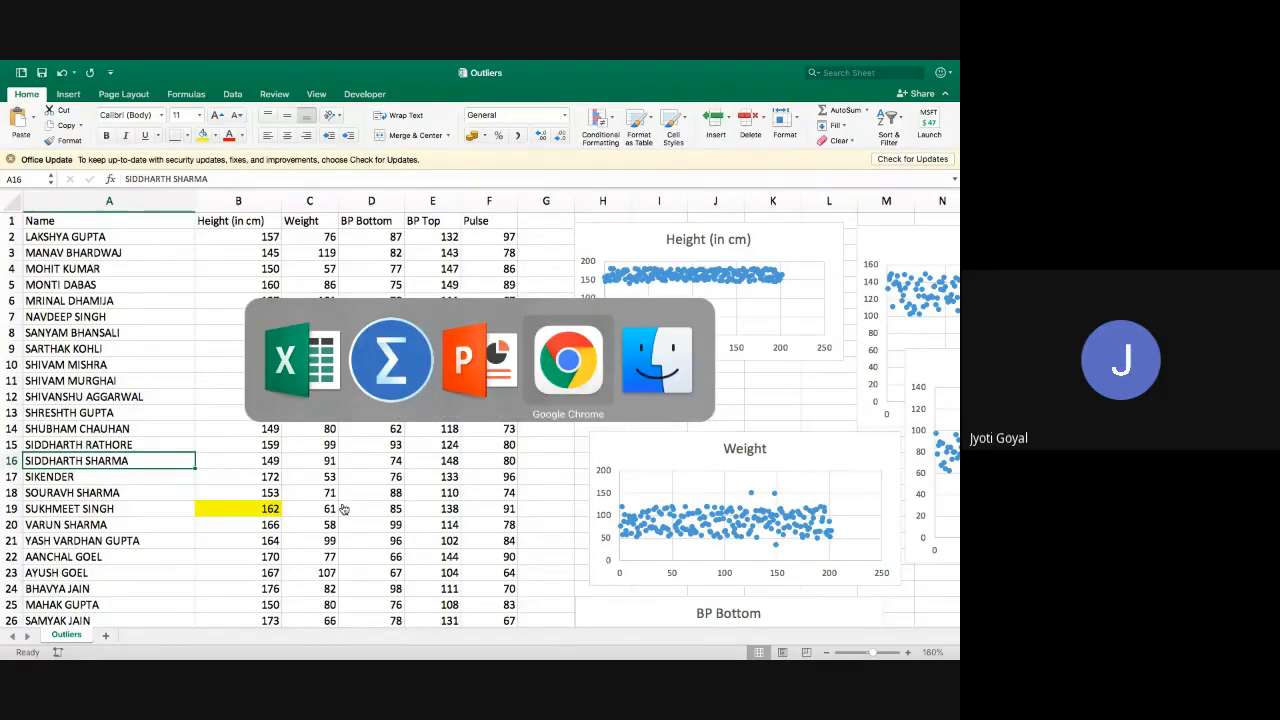
key(ctrl+Right)
key(ctrl+Right)
key(ctrl+Right)
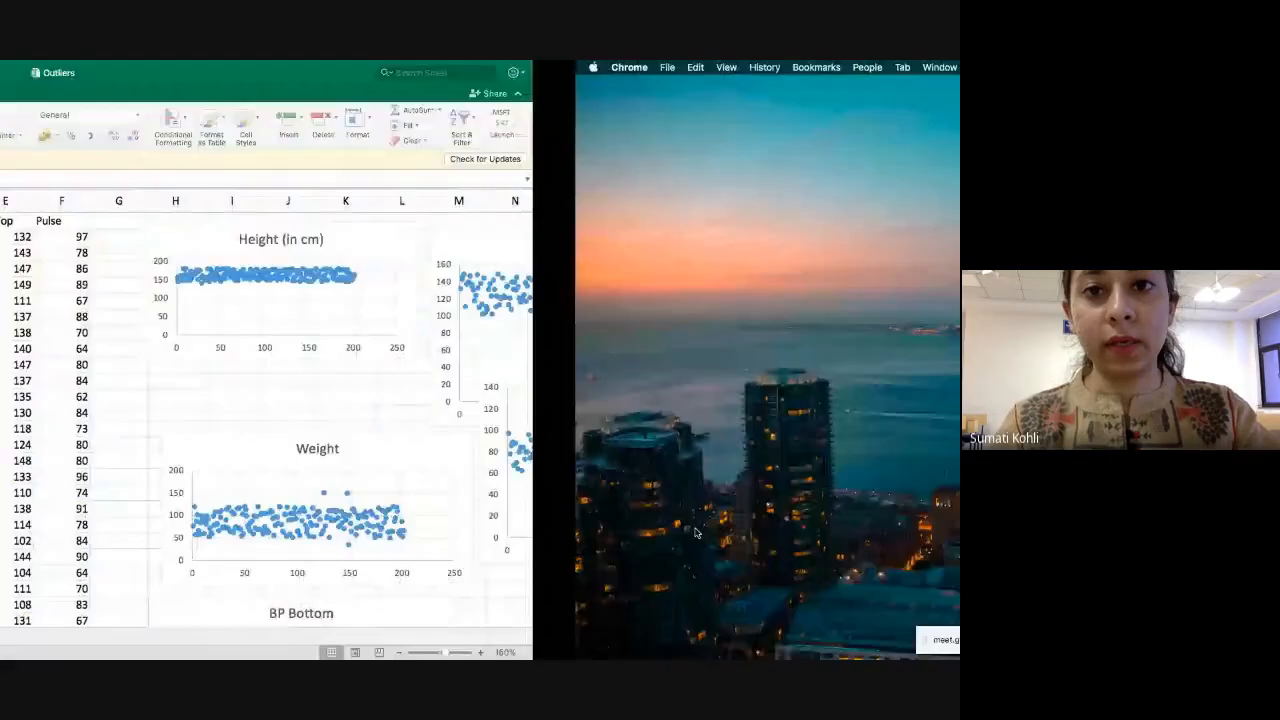
key(ctrl+Right)
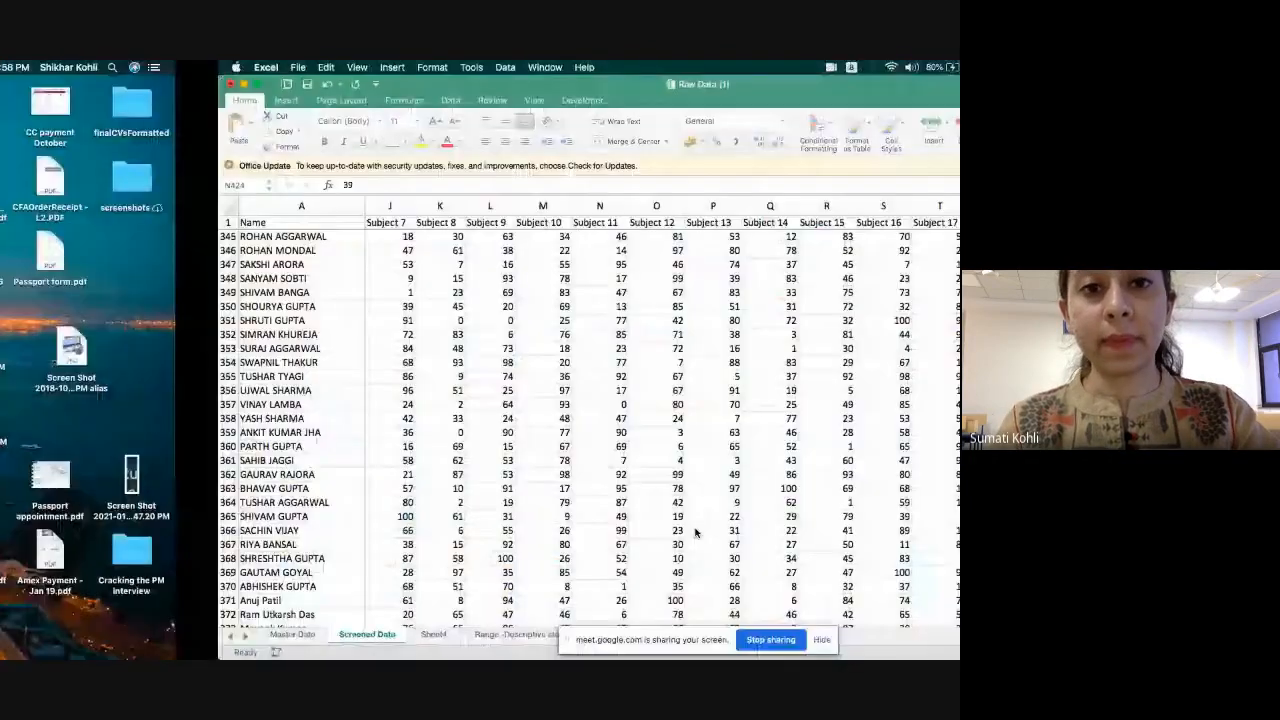
key(ctrl+Left)
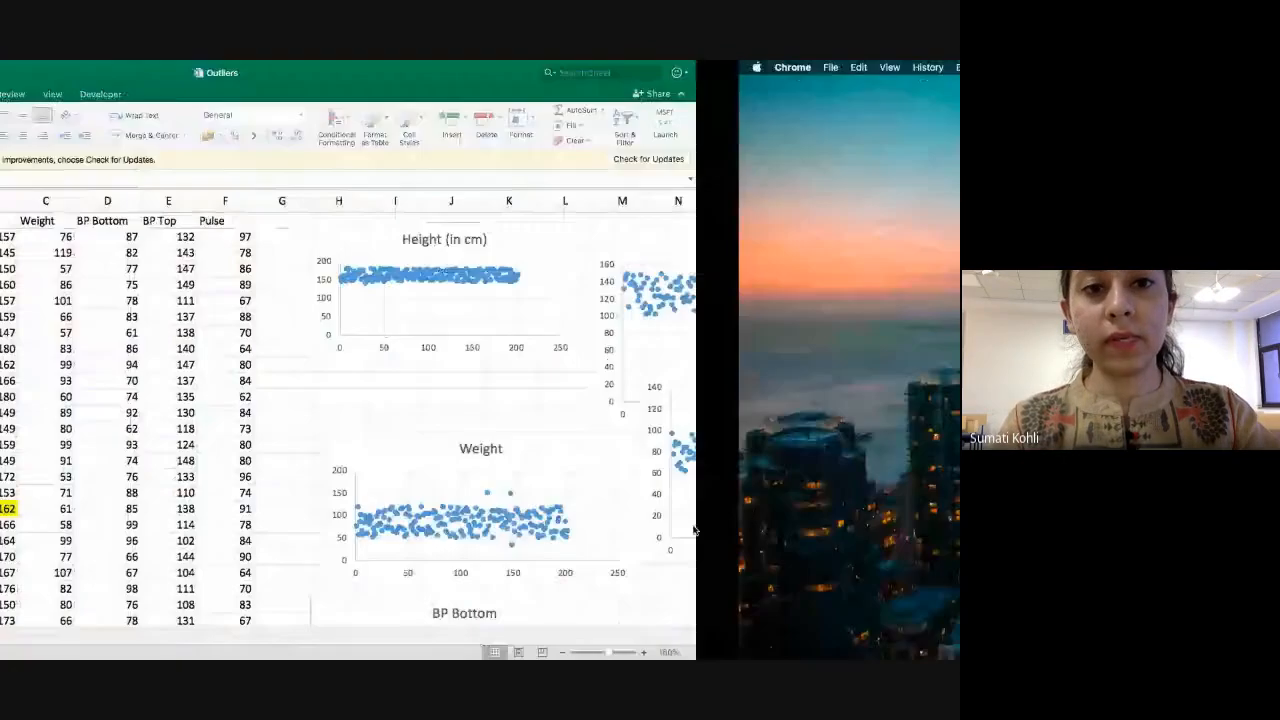
key(ctrl+Right)
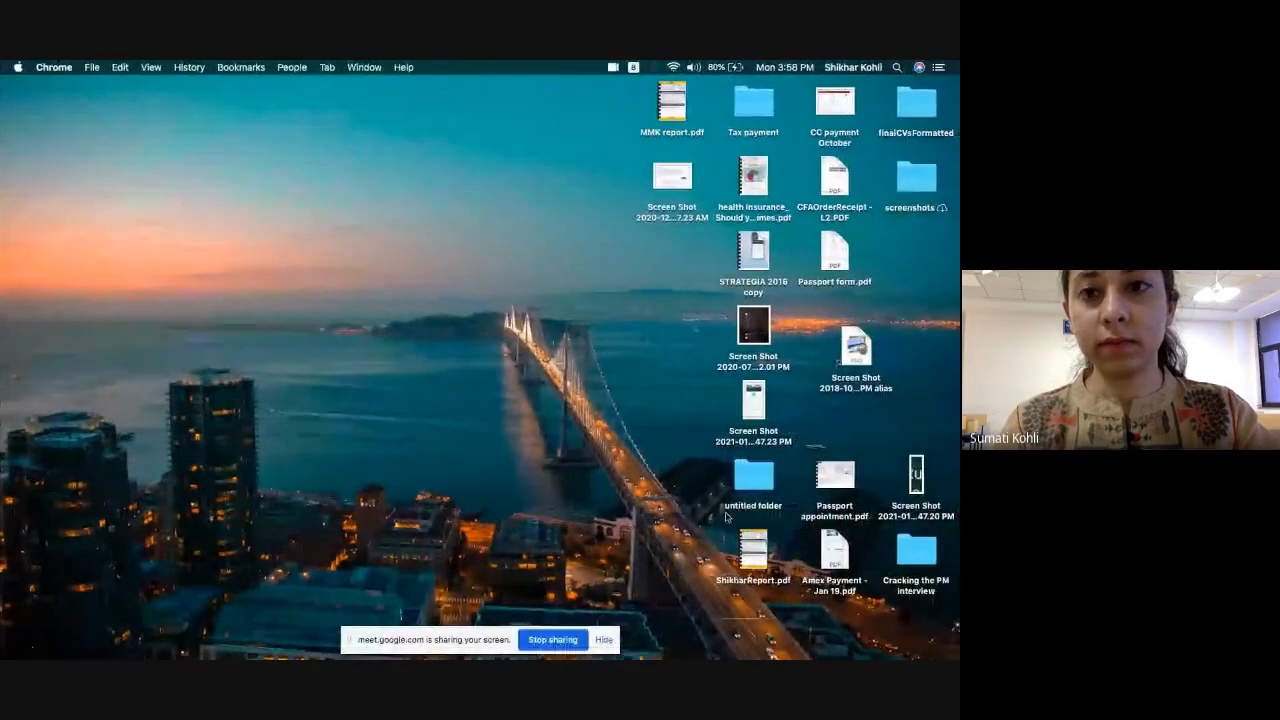
key(super+Tab)
key(super+shift+Tab)
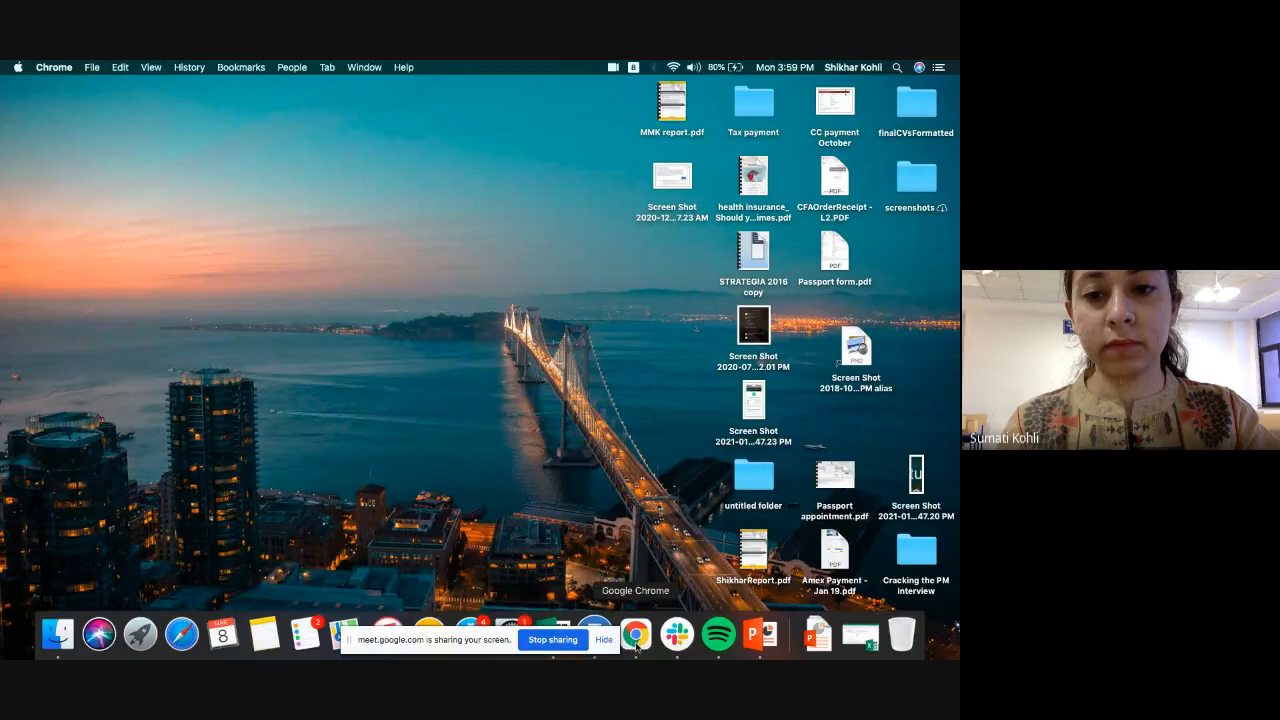
click(636, 647)
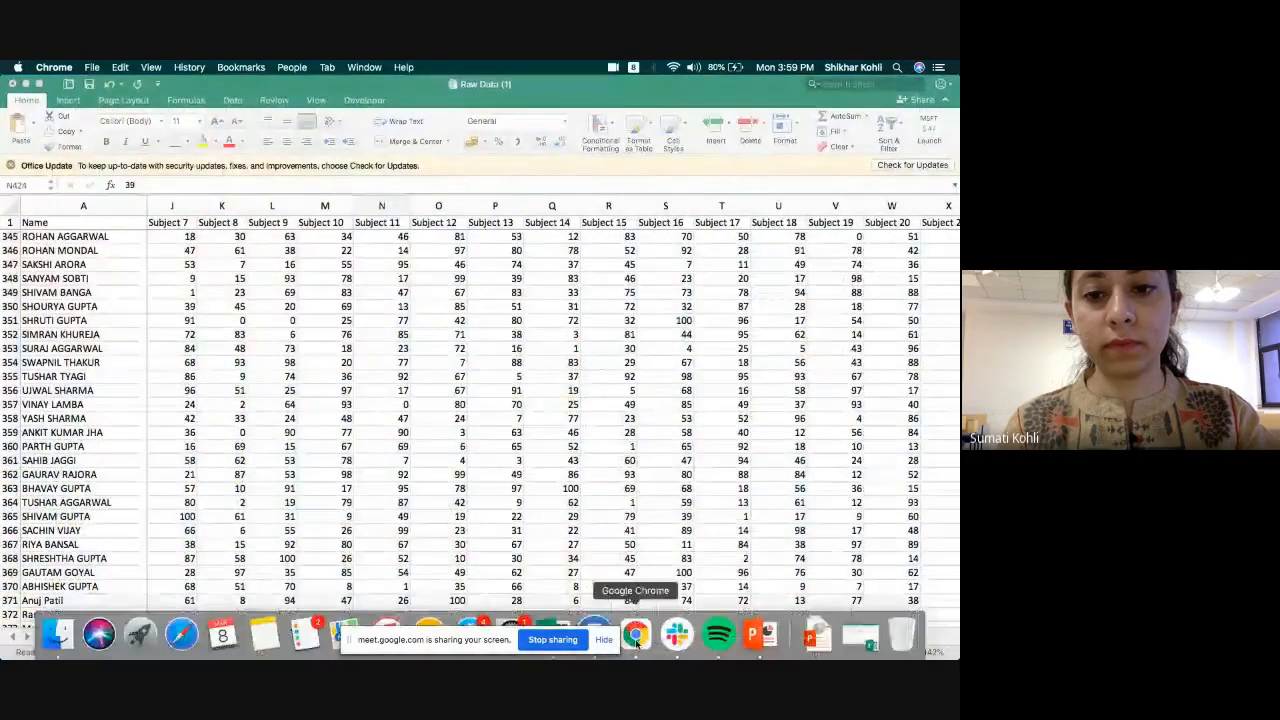
right_click(636, 636)
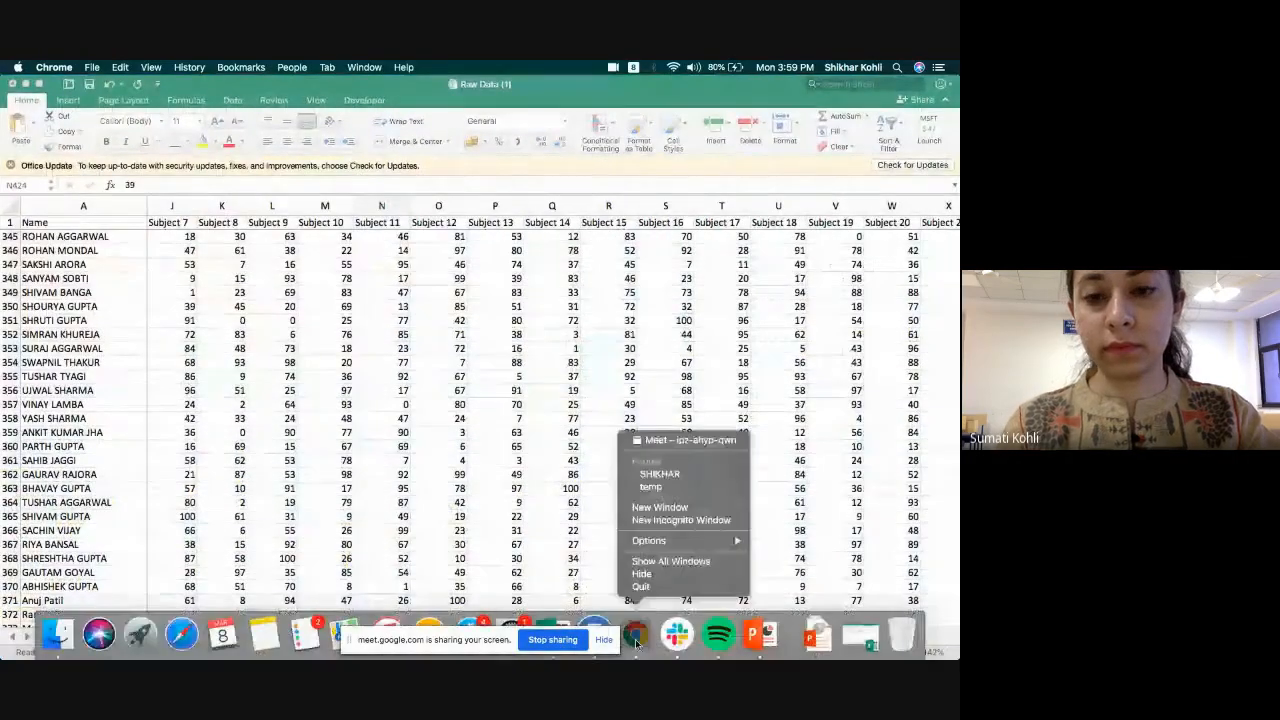
click(685, 440)
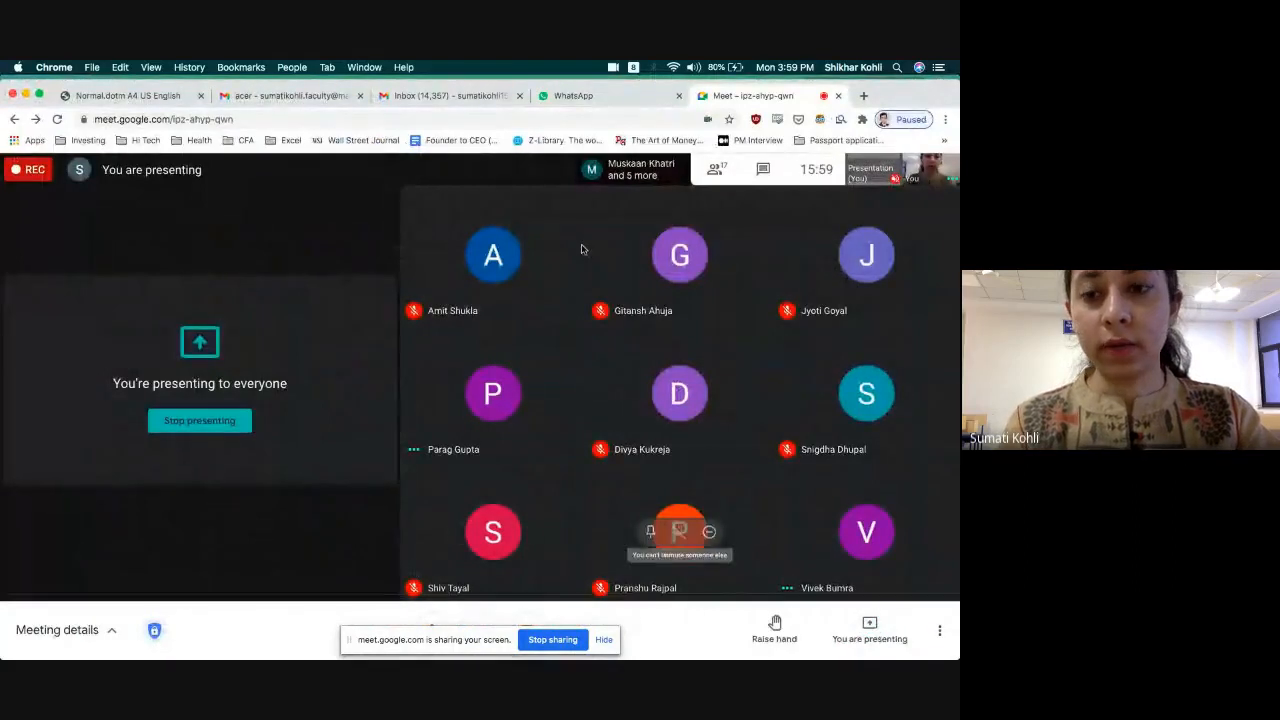
Move the screen-sharing notice clear of the Dock and switch to the Raw Data (1) workbook in Microsoft Excel.
mouse_move(677, 655)
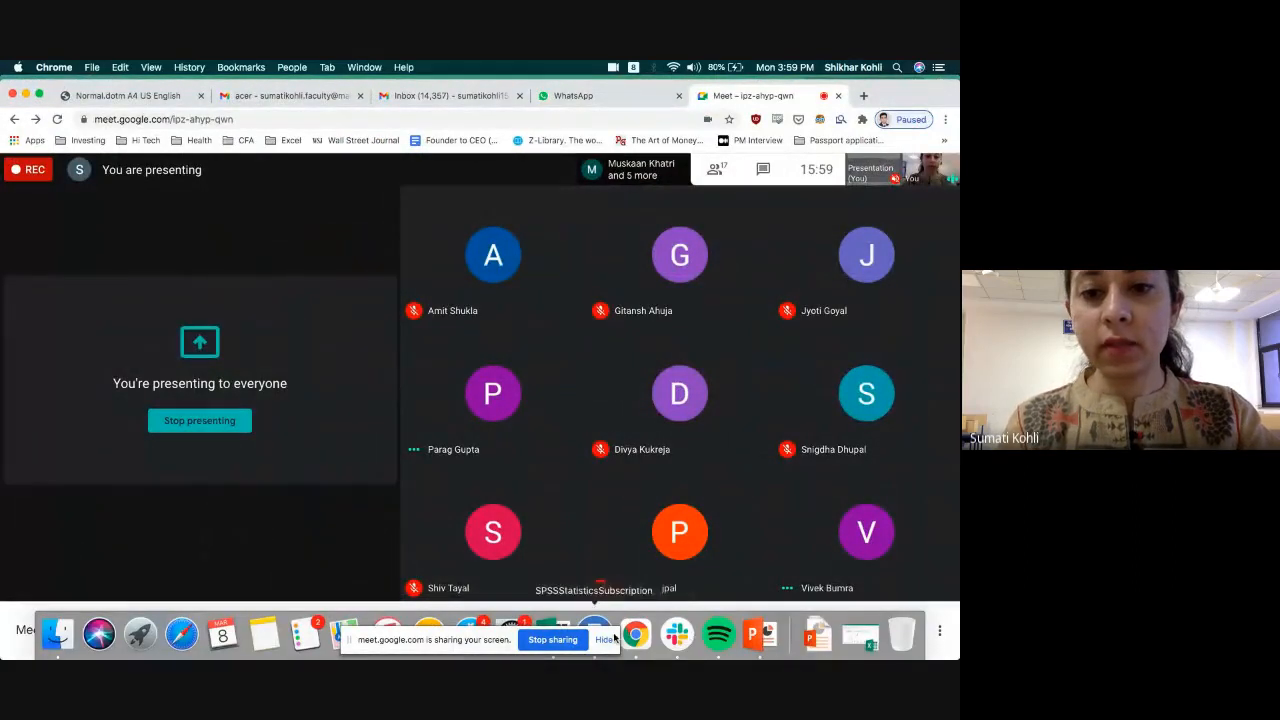
drag(447, 651, 258, 531)
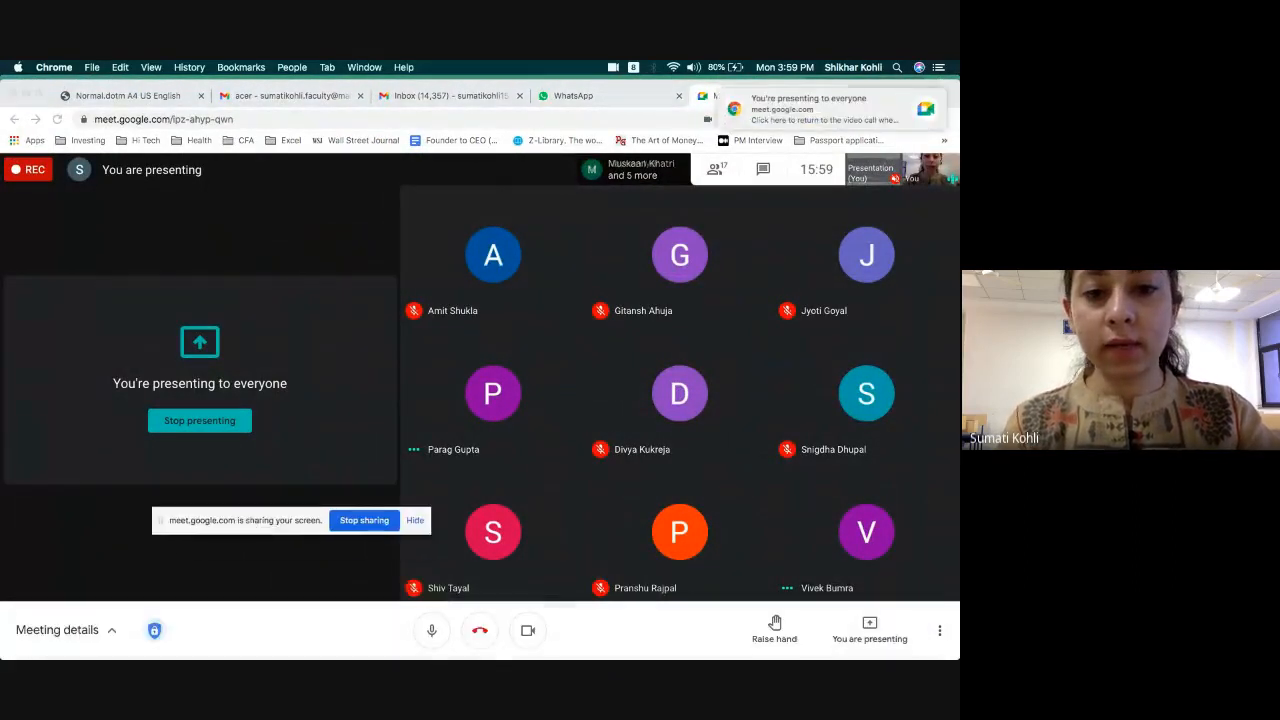
mouse_move(512, 657)
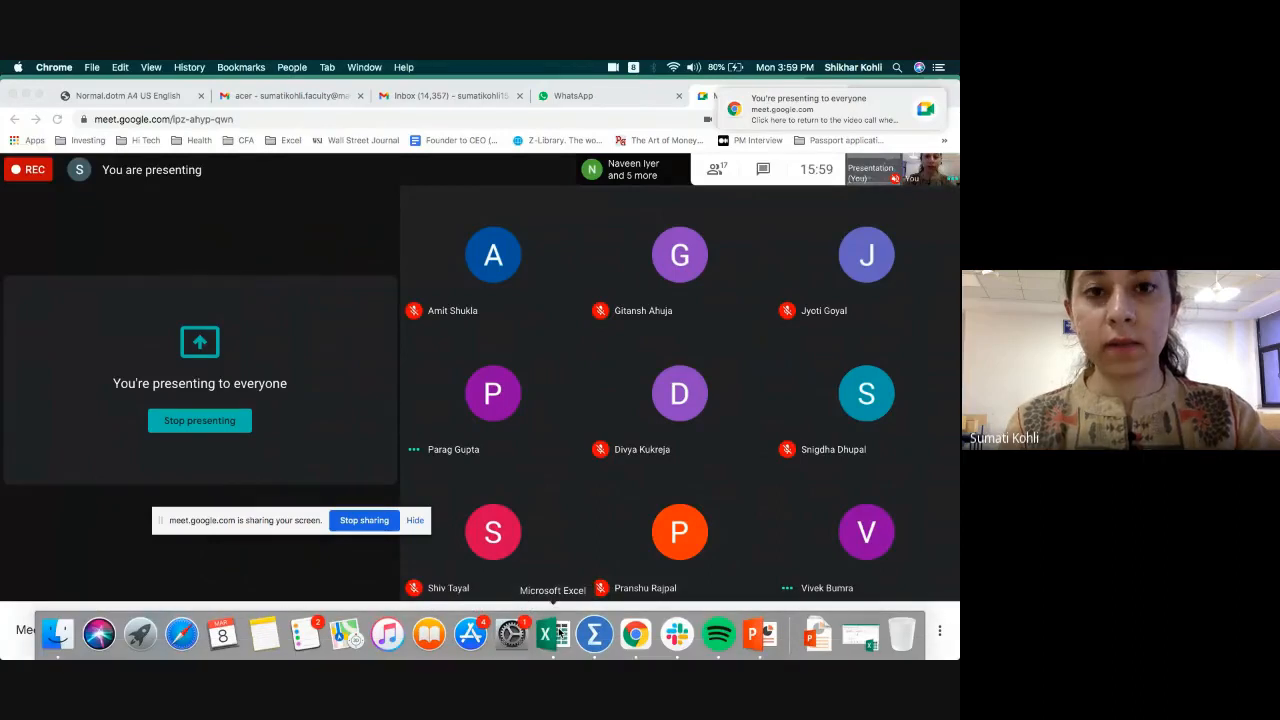
click(558, 633)
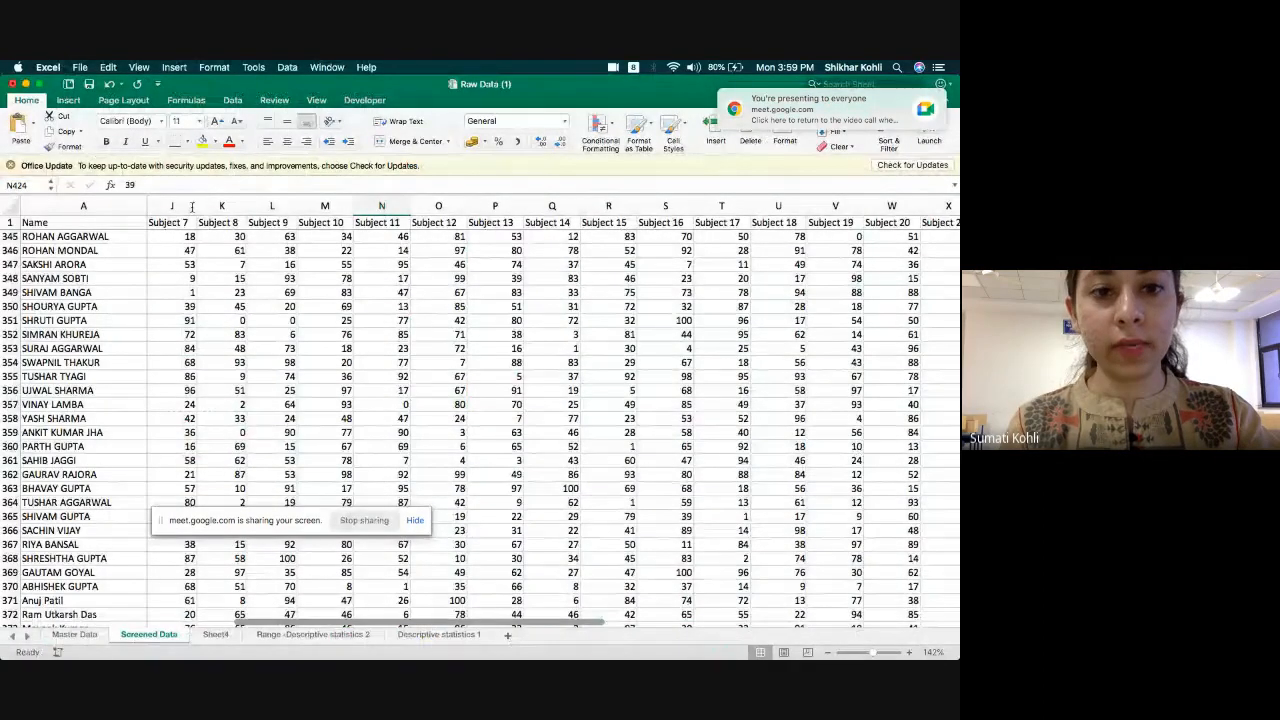
Stop sharing the screen with the Google Meet call.
mouse_move(579, 658)
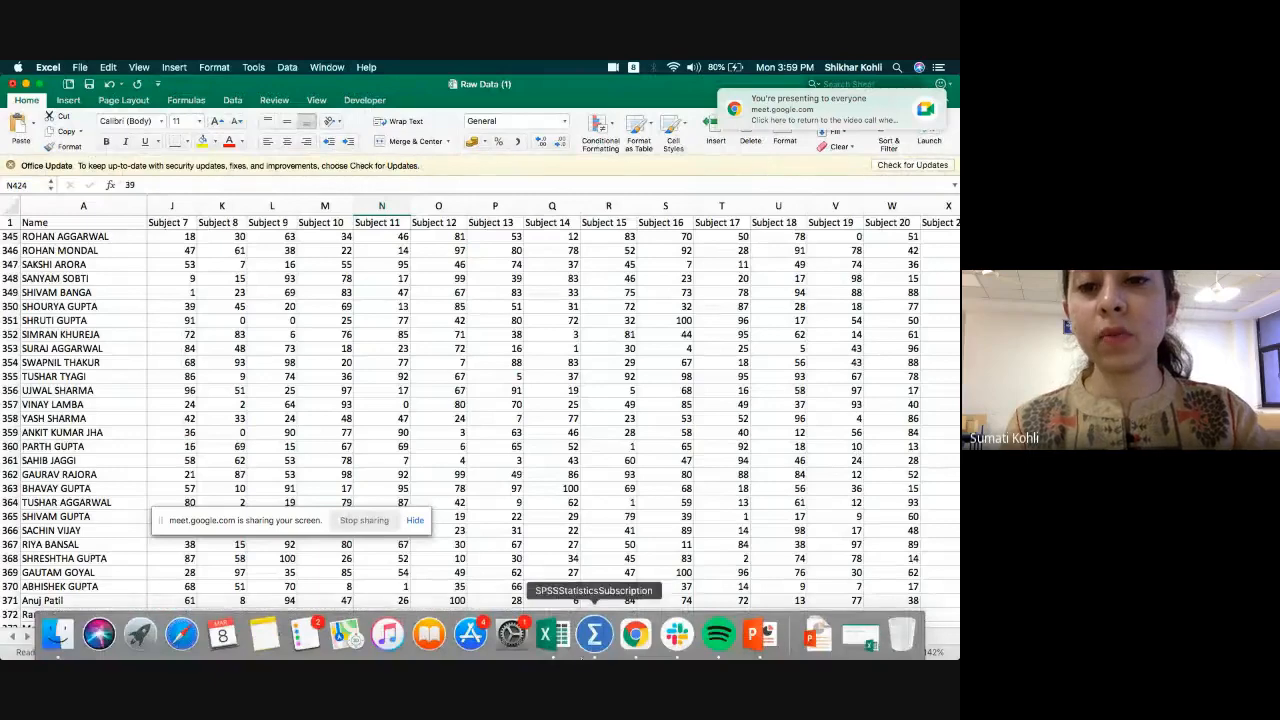
click(362, 521)
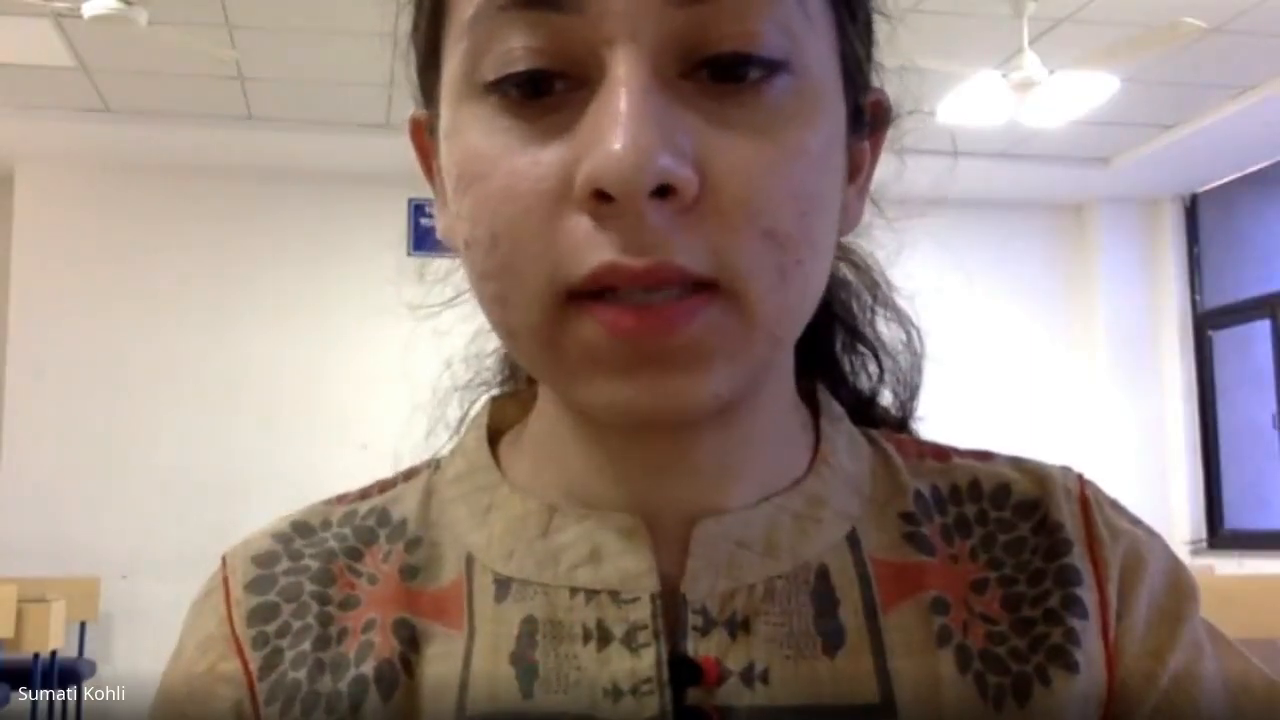
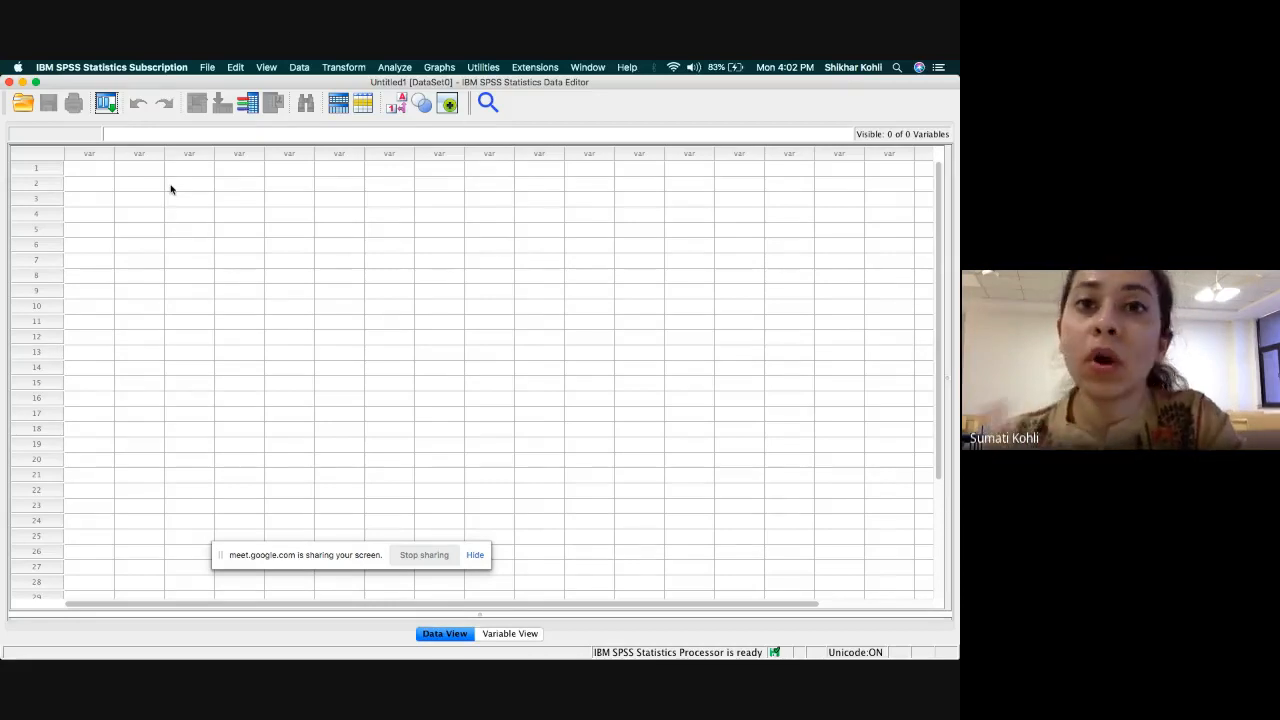
Start importing the Excel file Raw Data (1).xlsx from the Downloads folder as a data file in SPSS Statistics.
click(208, 70)
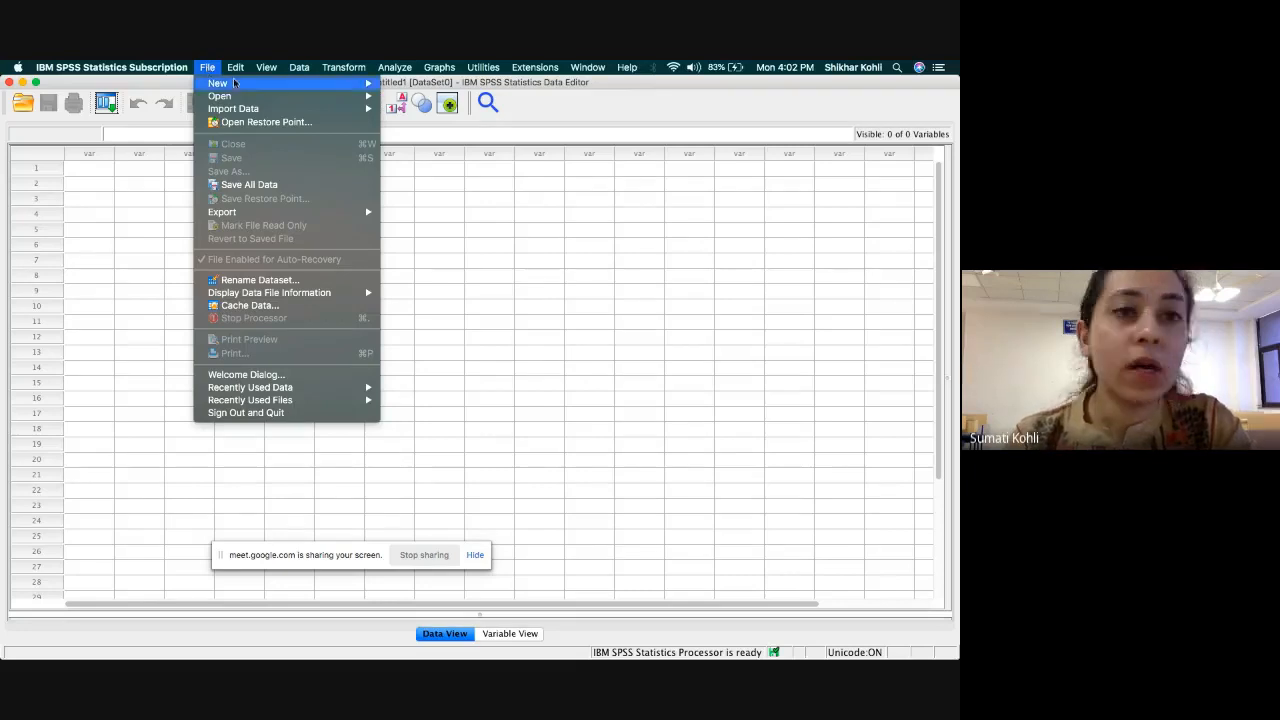
mouse_move(280, 100)
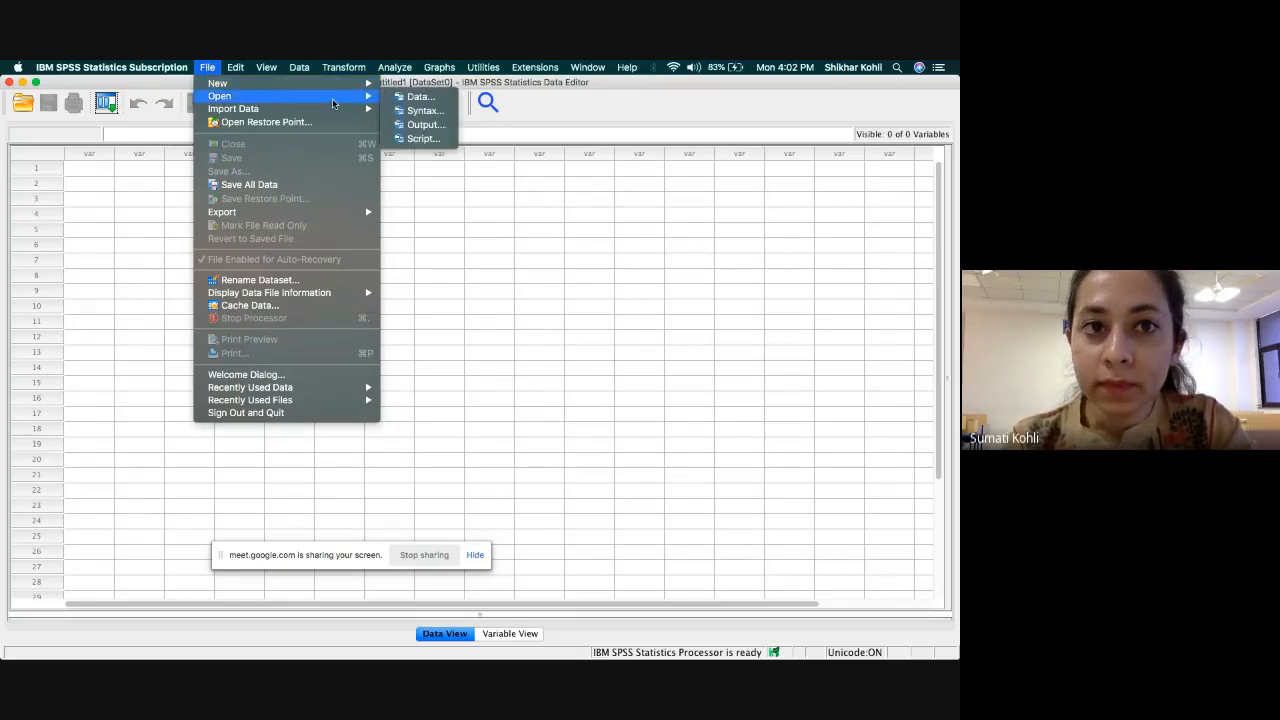
mouse_move(355, 106)
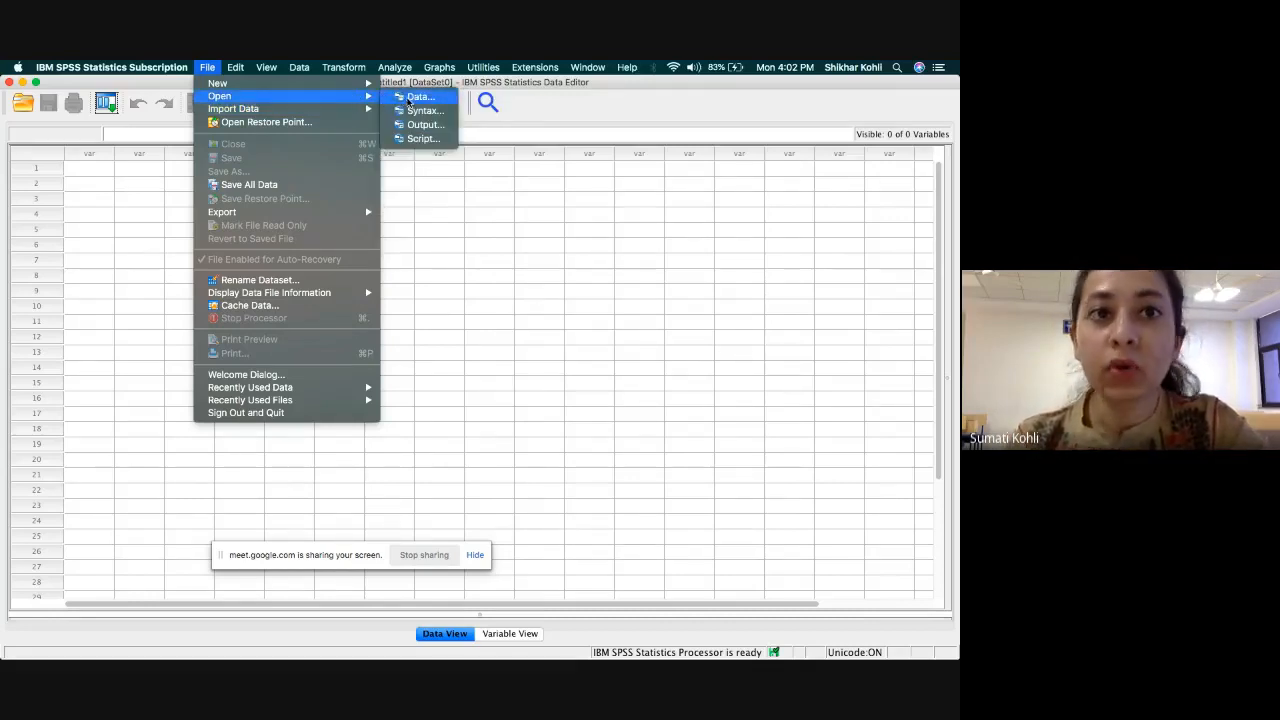
click(410, 97)
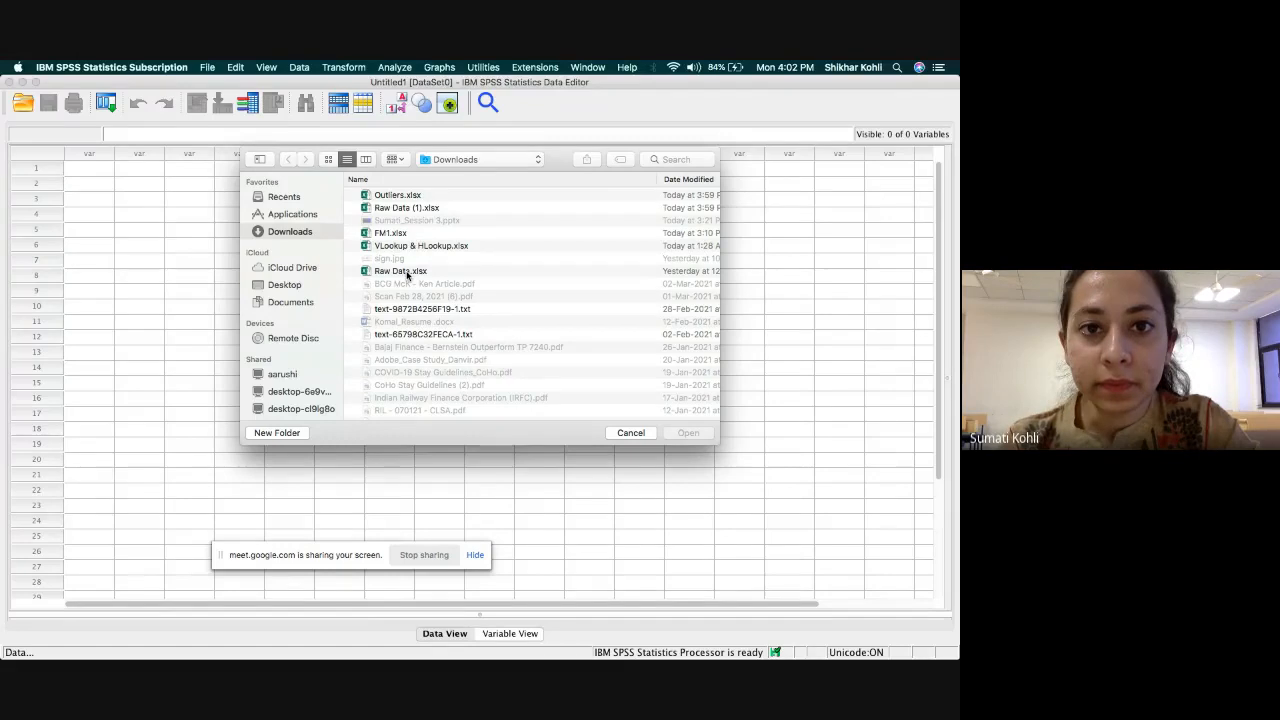
click(428, 207)
click(675, 433)
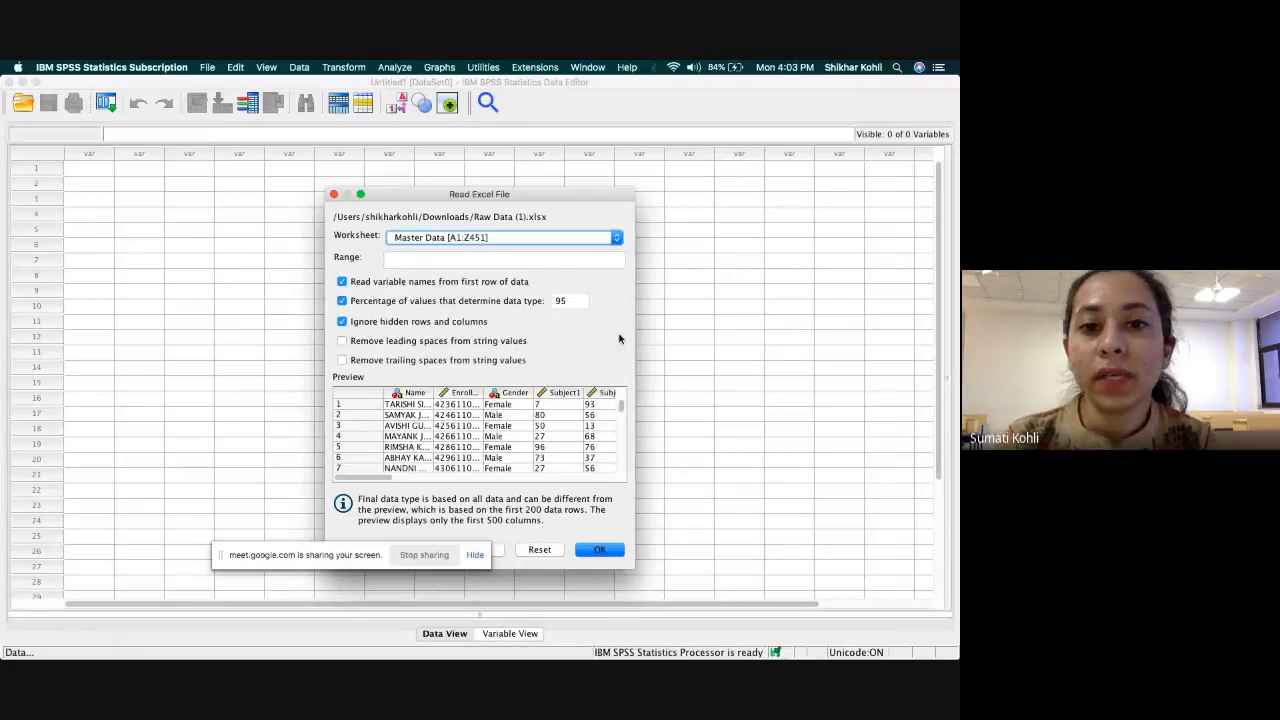
Review the available worksheets and import Master Data [A1:Z451], reading variable names from the first row.
click(616, 239)
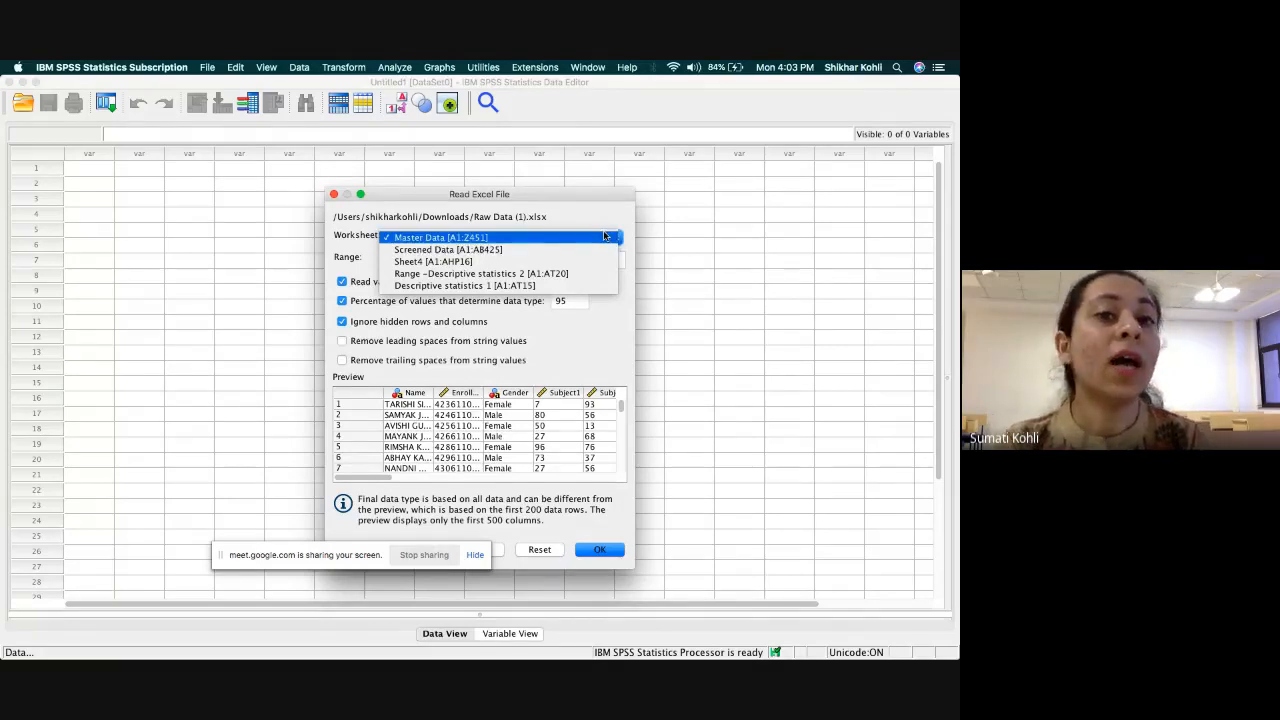
click(534, 241)
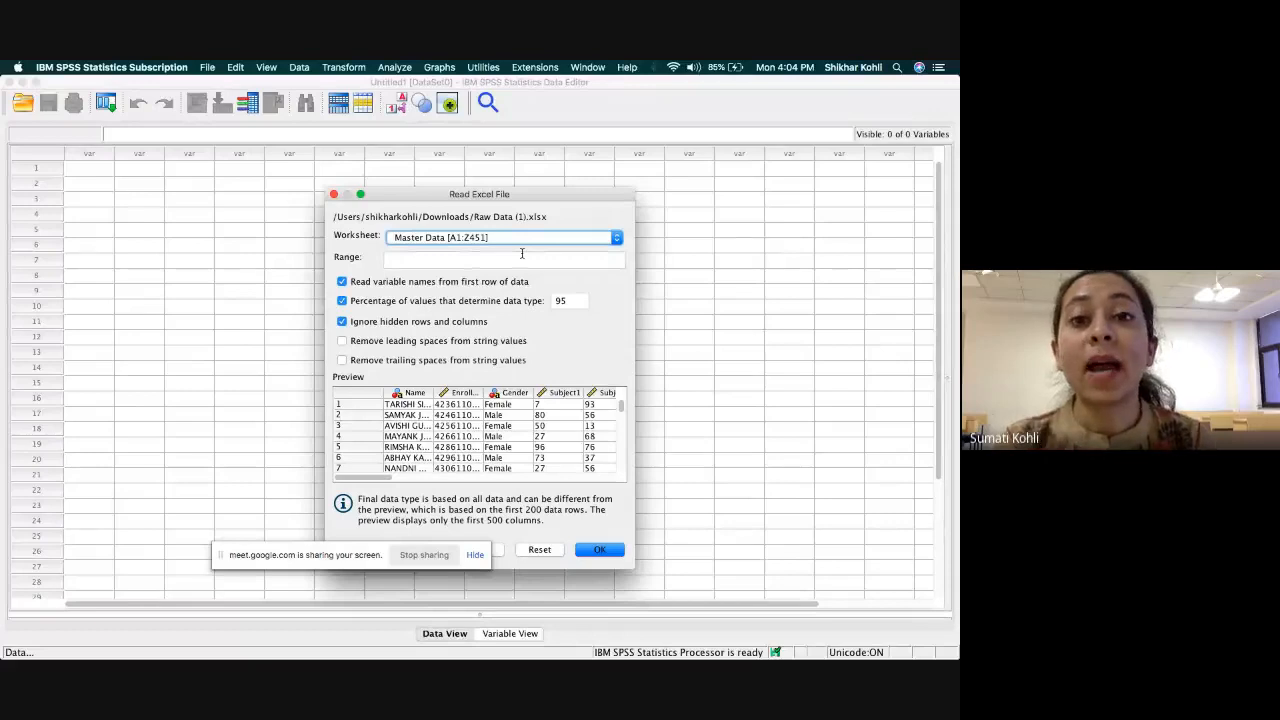
click(612, 237)
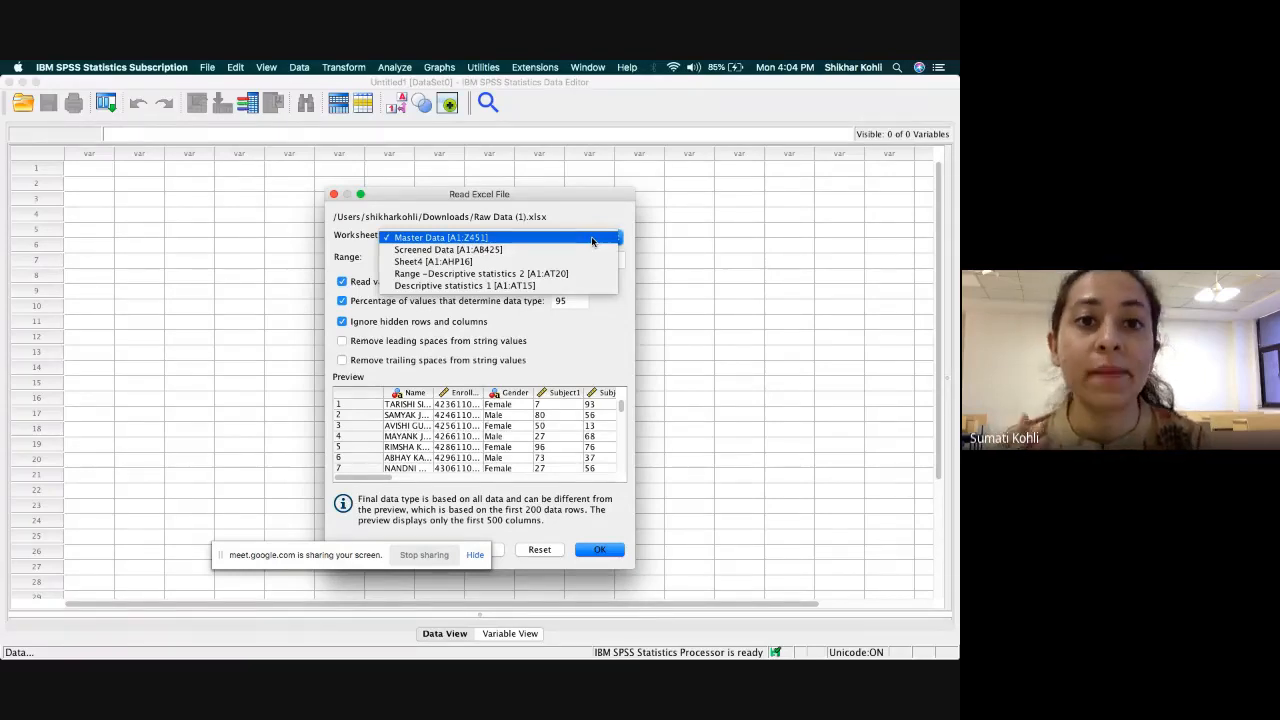
click(592, 240)
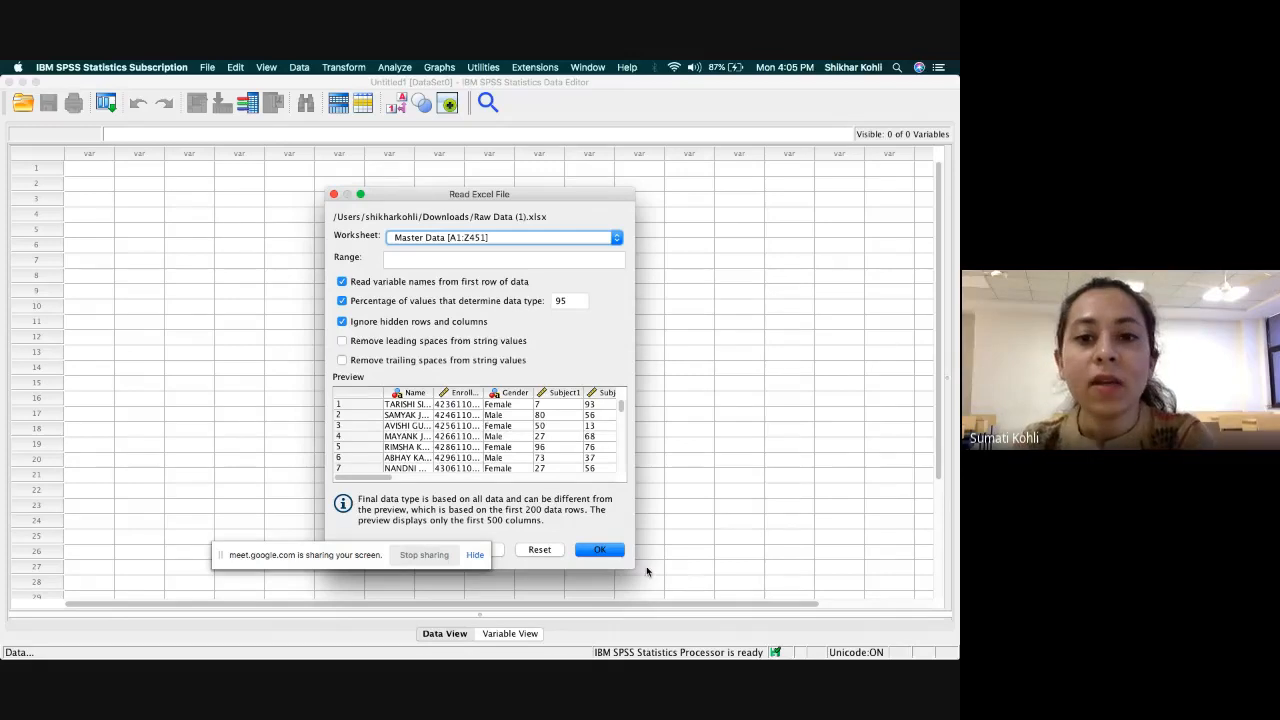
click(609, 553)
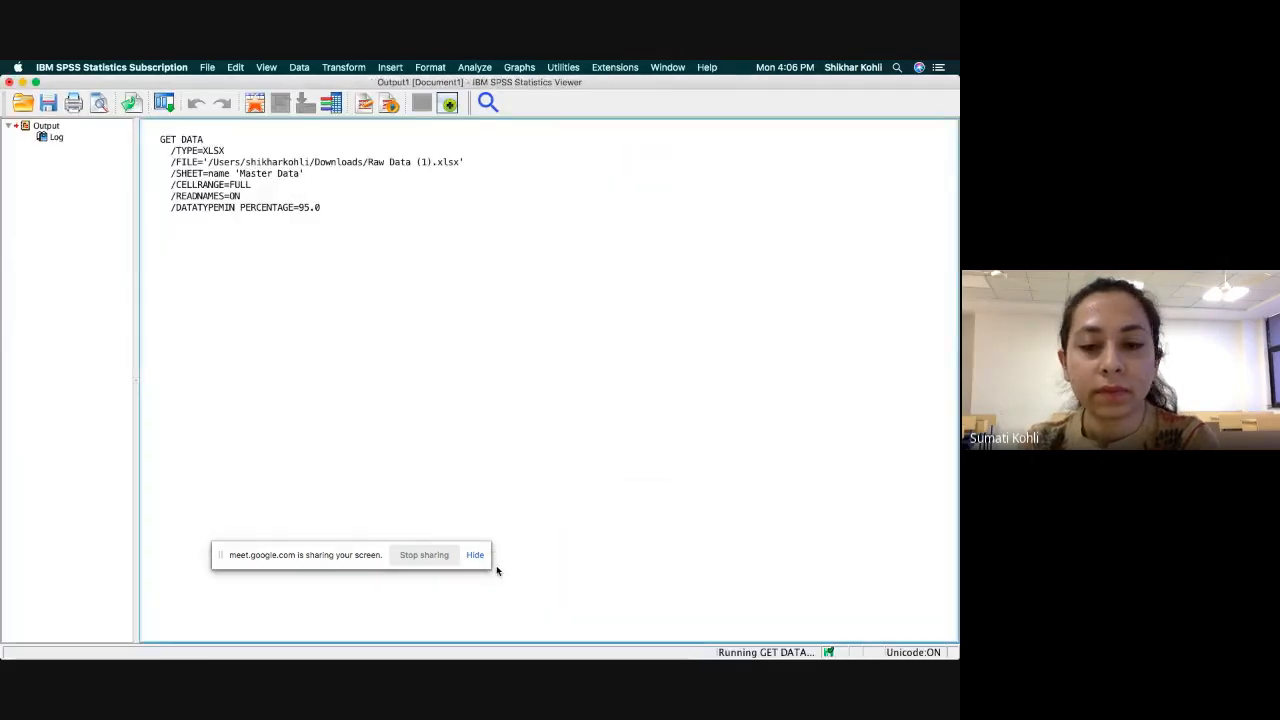
Switch from the output viewer to the imported dataset's Data Editor window and enlarge it to fill the screen.
mouse_move(552, 656)
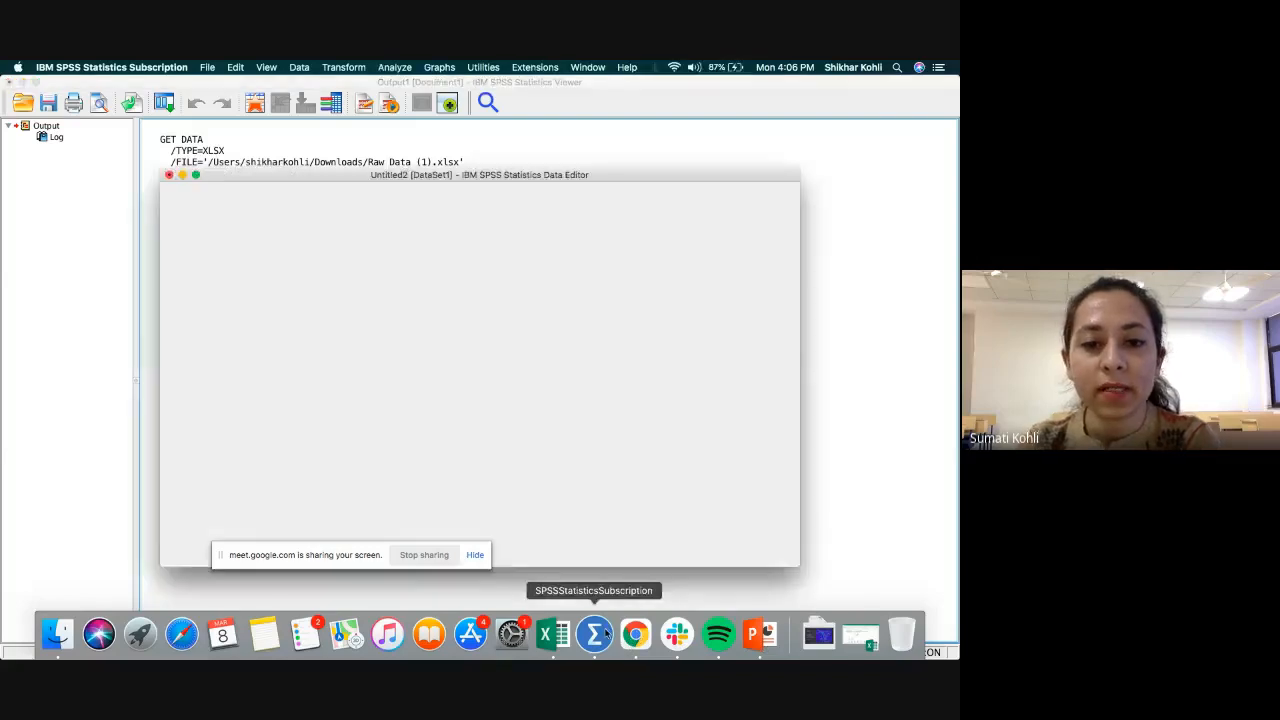
right_click(604, 637)
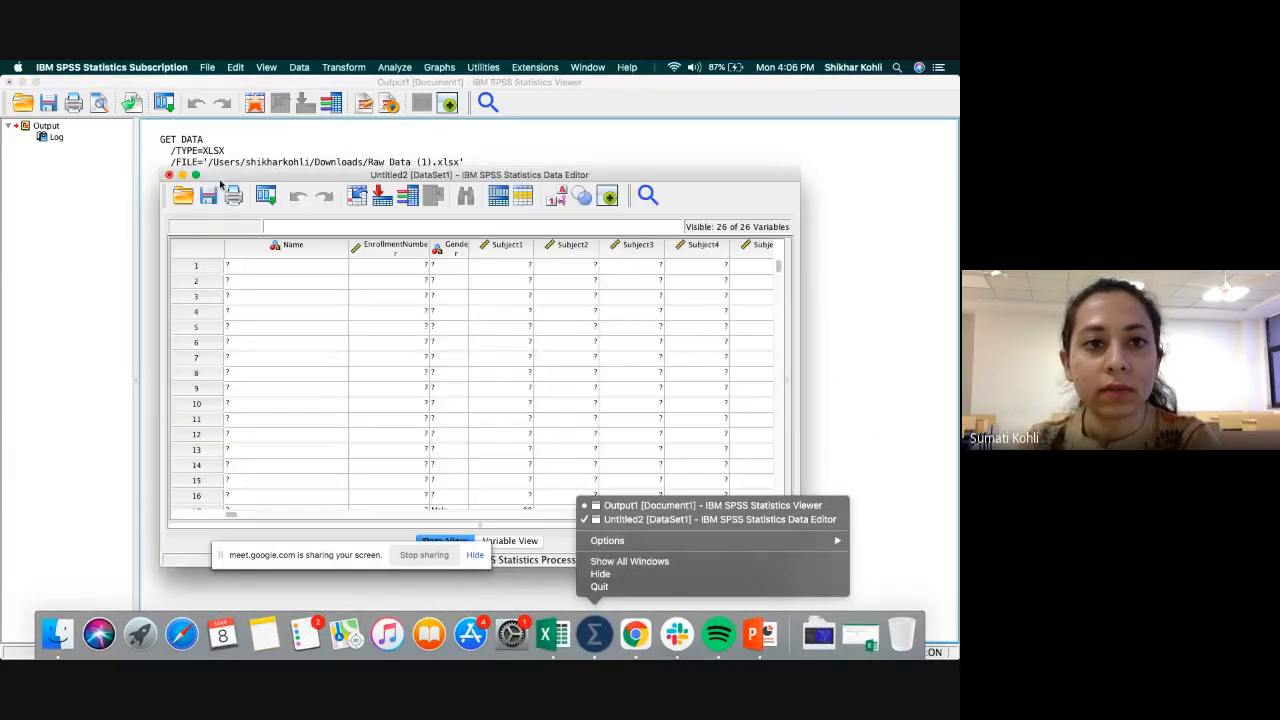
click(196, 176)
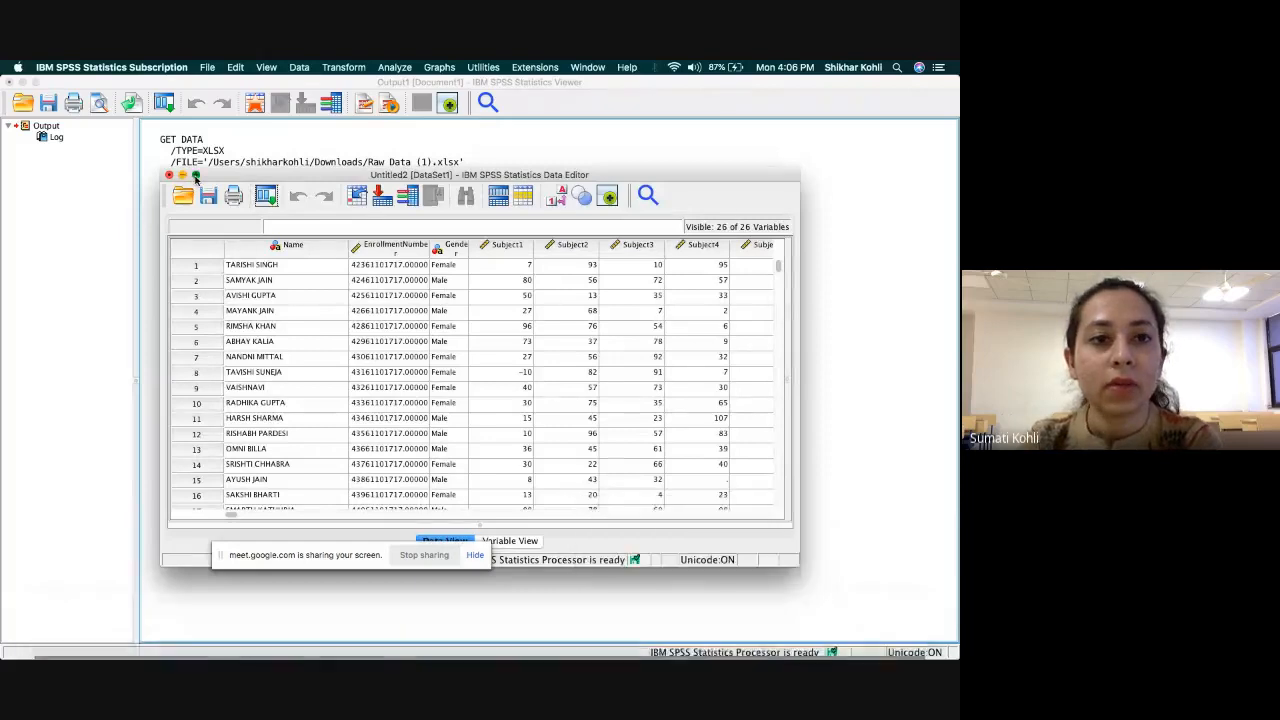
click(196, 176)
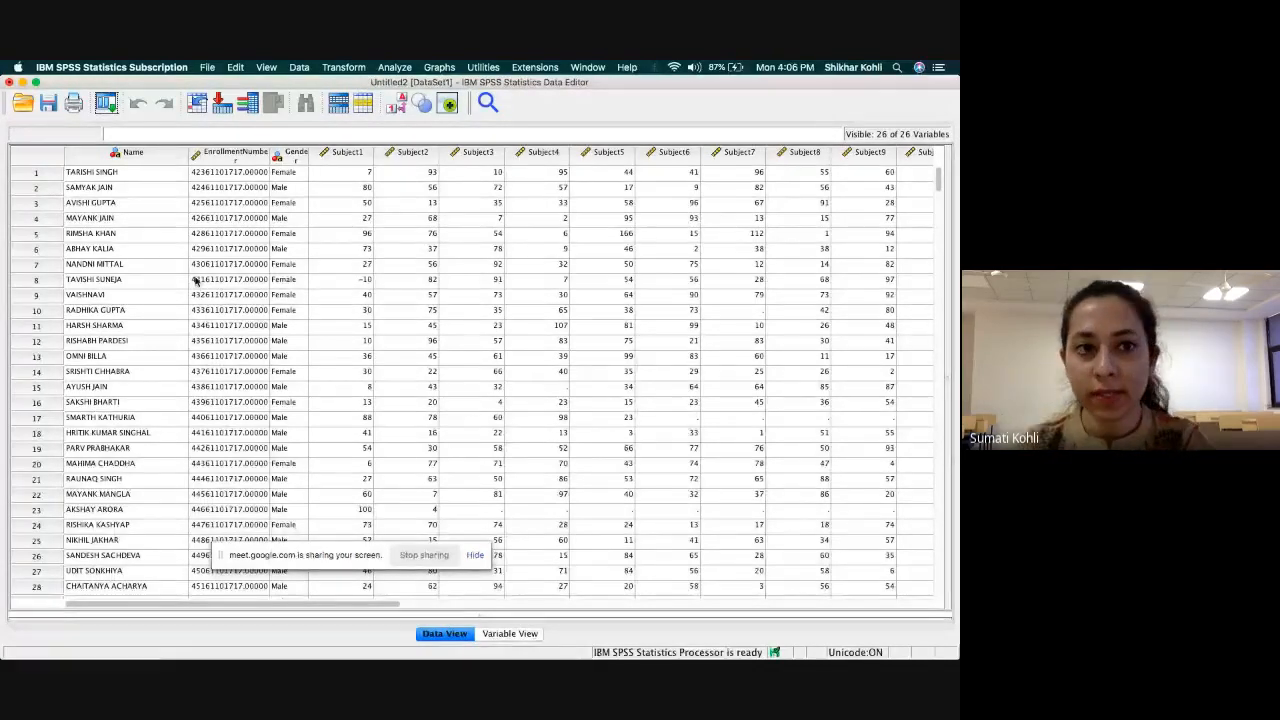
Examine the imported data across the first case, from Name through the Subject columns and back to Subject1.
click(139, 192)
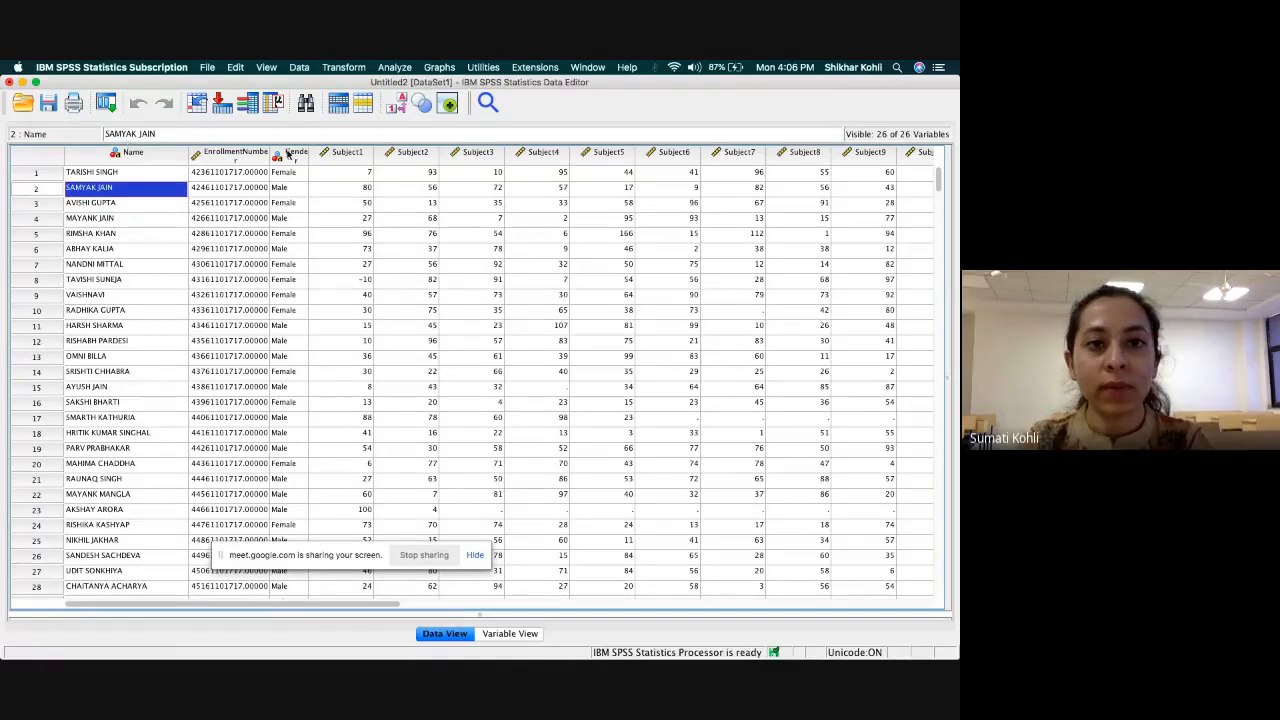
key(Up)
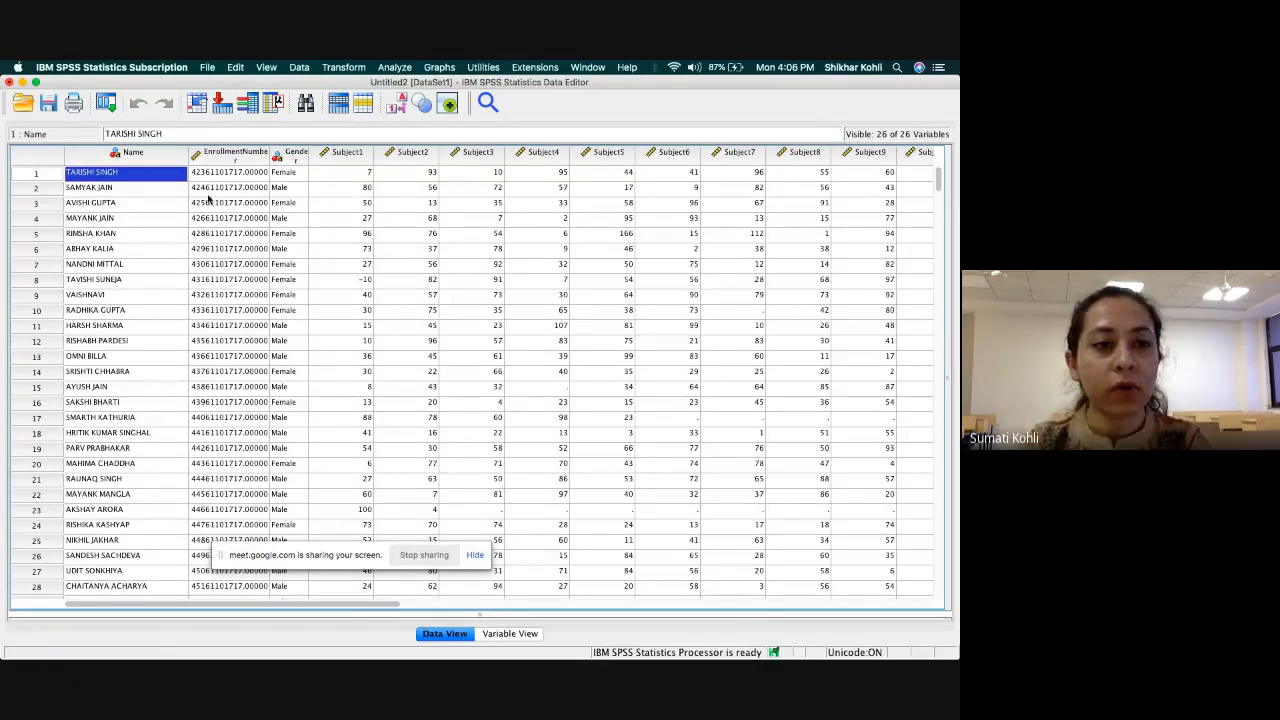
click(366, 176)
key(Right)
key(Right)
key(Right)
key(Right)
key(Right)
key(Right)
key(Right)
key(Right)
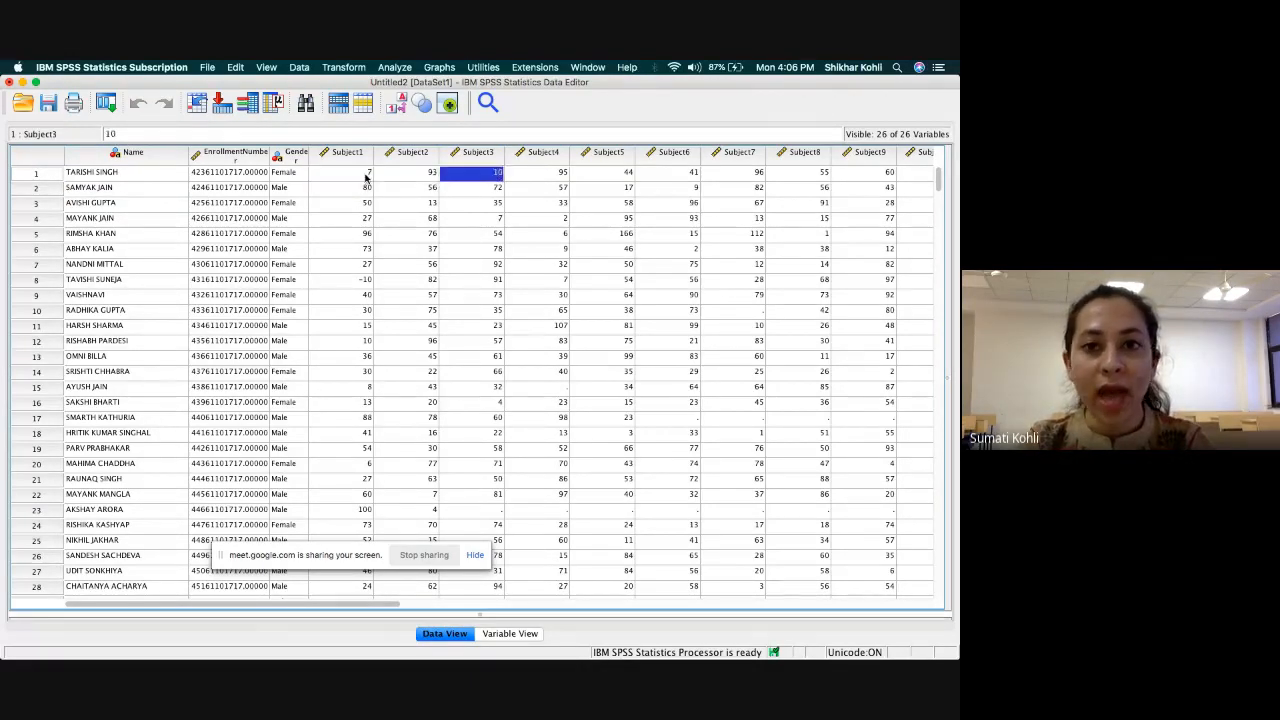
key(Right)
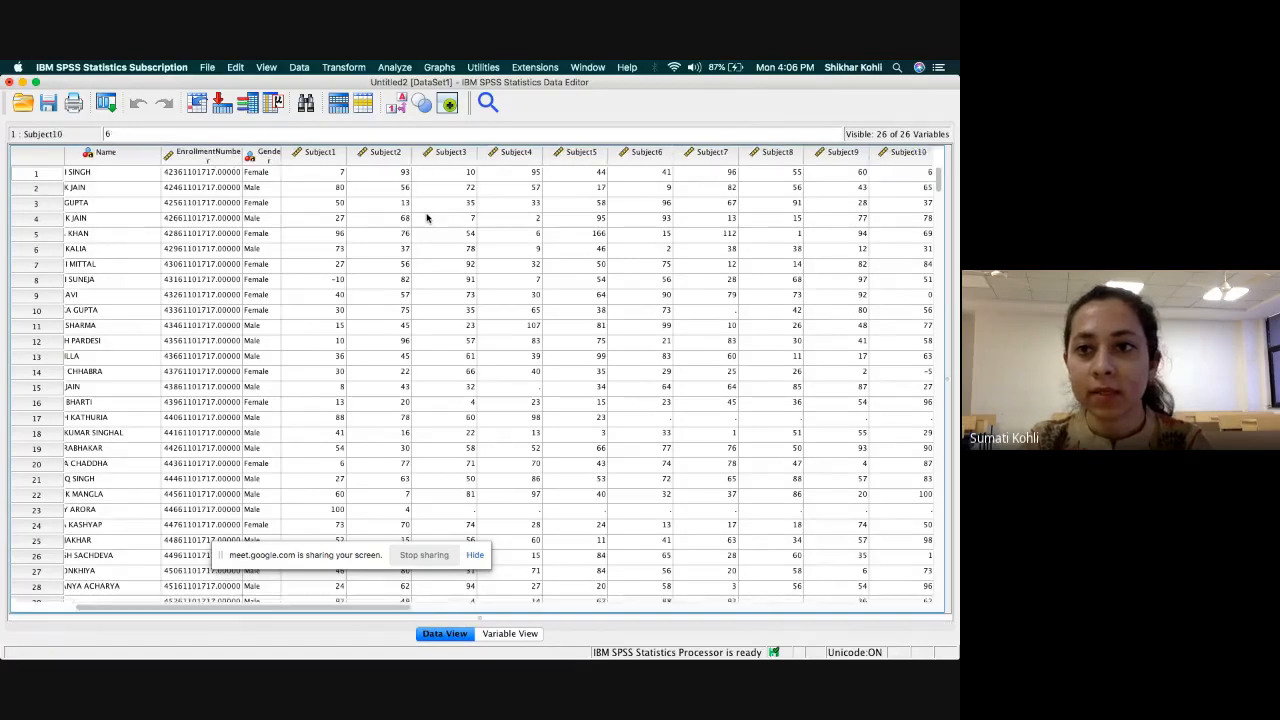
key(Right)
key(Right)
key(Right)
key(Right)
key(Right)
key(Right)
key(Right)
key(Right)
key(Right)
key(Right)
key(Right)
key(Right)
key(Right)
key(Right)
key(Left)
key(Left)
key(Left)
key(Left)
key(Left)
key(Left)
key(Left)
key(Left)
key(Left)
key(Left)
key(Left)
key(Left)
key(Left)
key(Left)
key(Left)
key(Left)
key(Left)
key(Left)
key(Left)
key(Left)
key(Left)
key(Left)
key(Left)
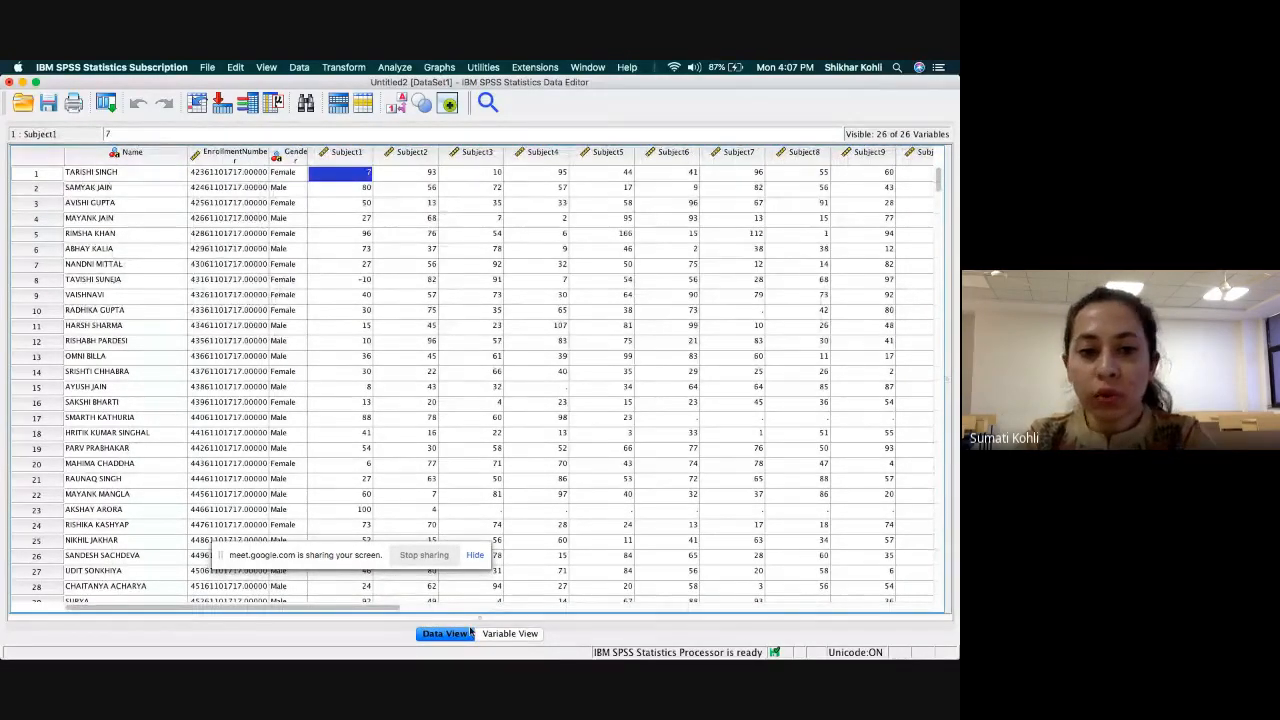
In the variable definitions, rename the variables in rows 18 and 19 to Subject15 and Subject16.
click(508, 634)
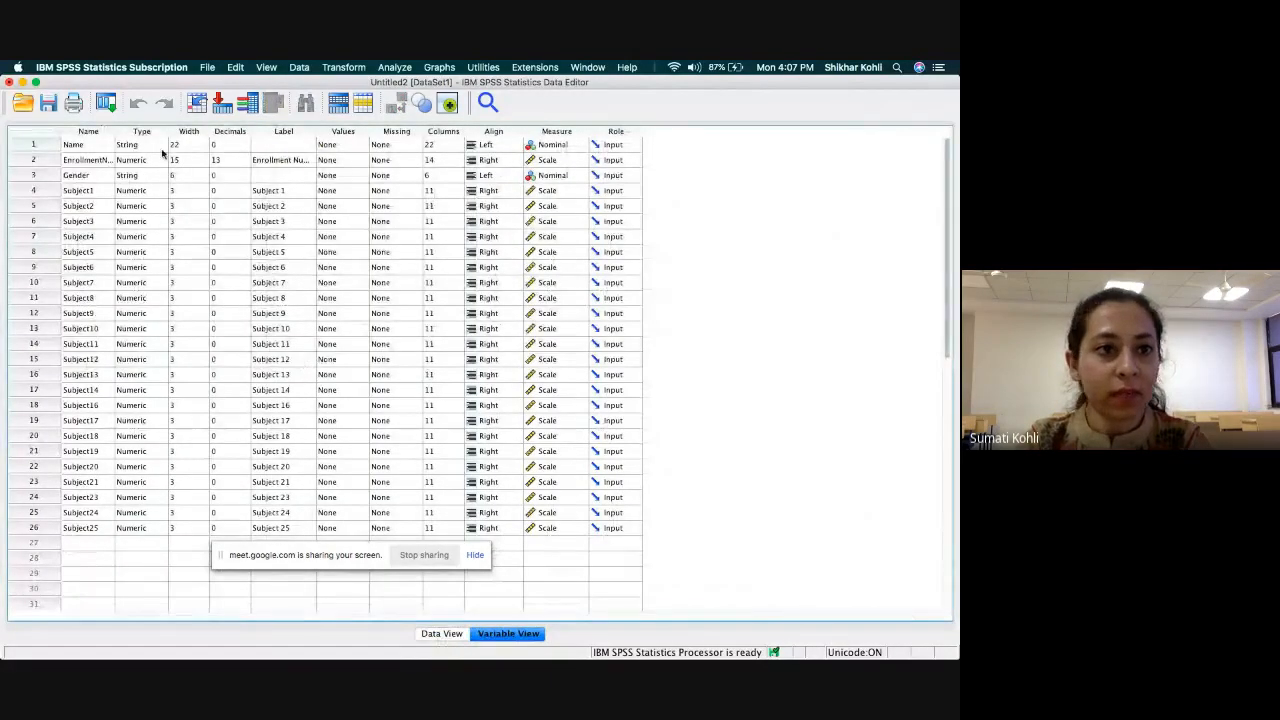
double_click(103, 404)
text(Subject15)
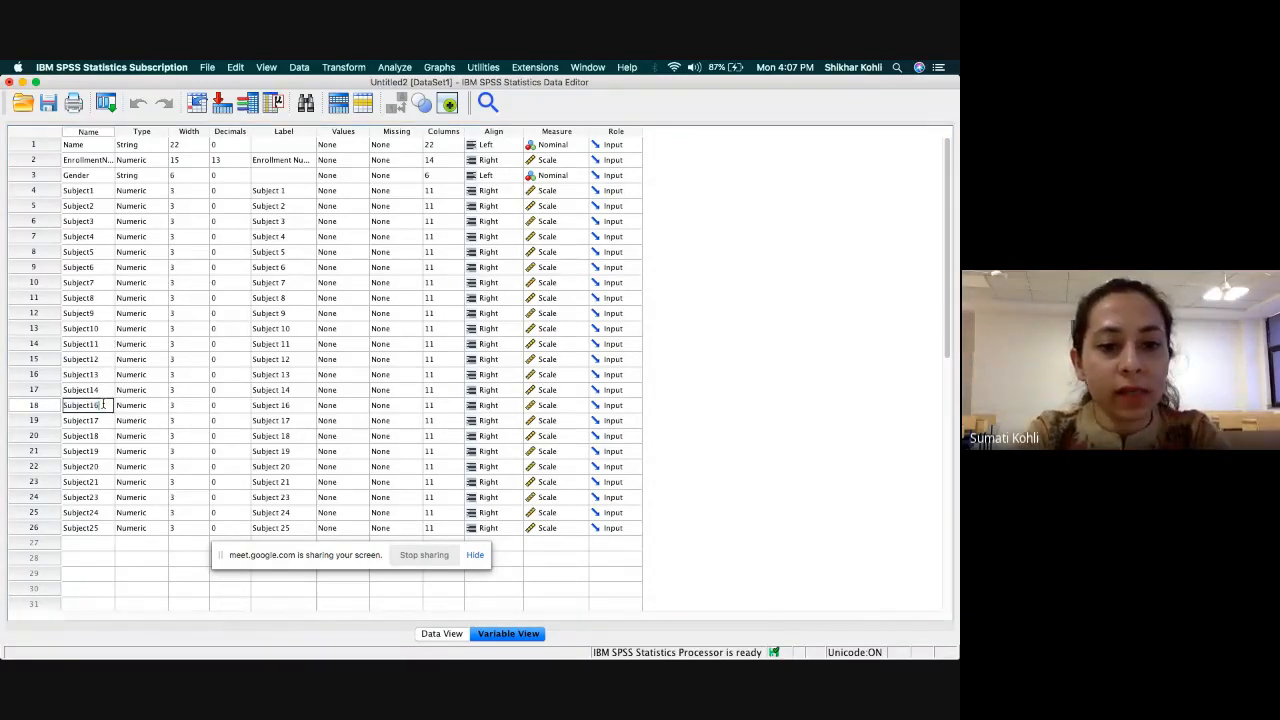
key(Return)
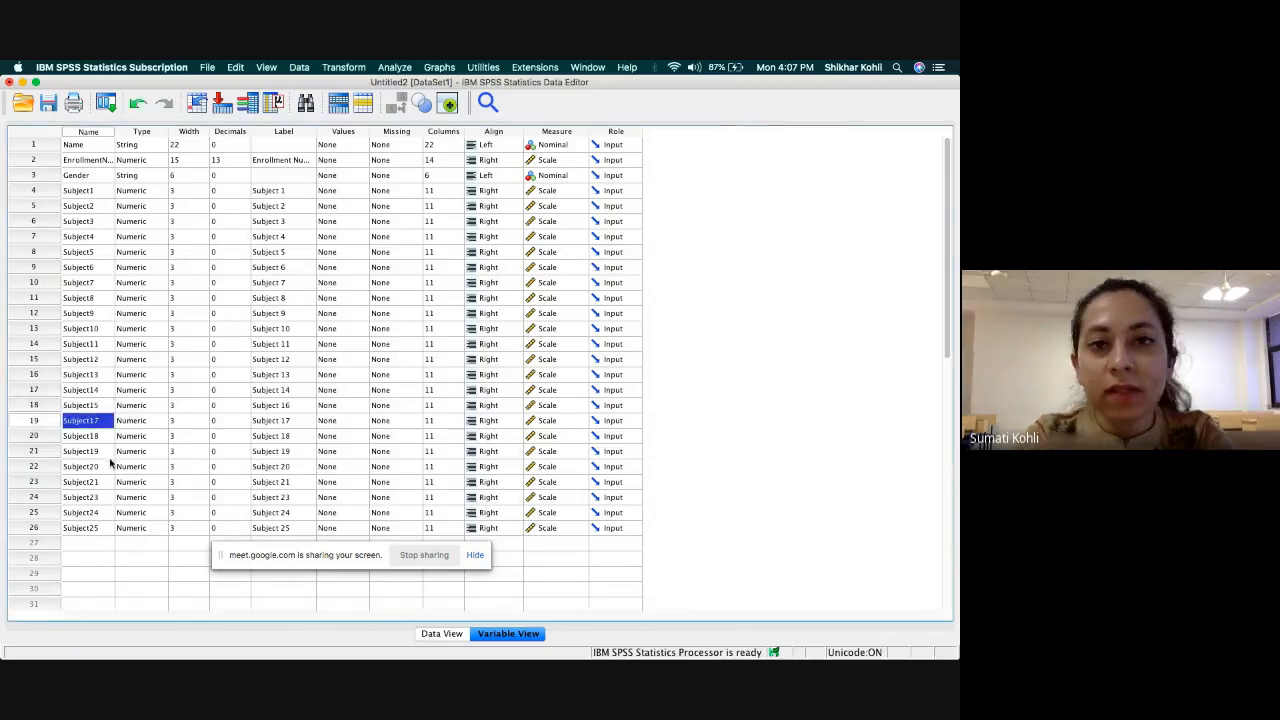
double_click(101, 420)
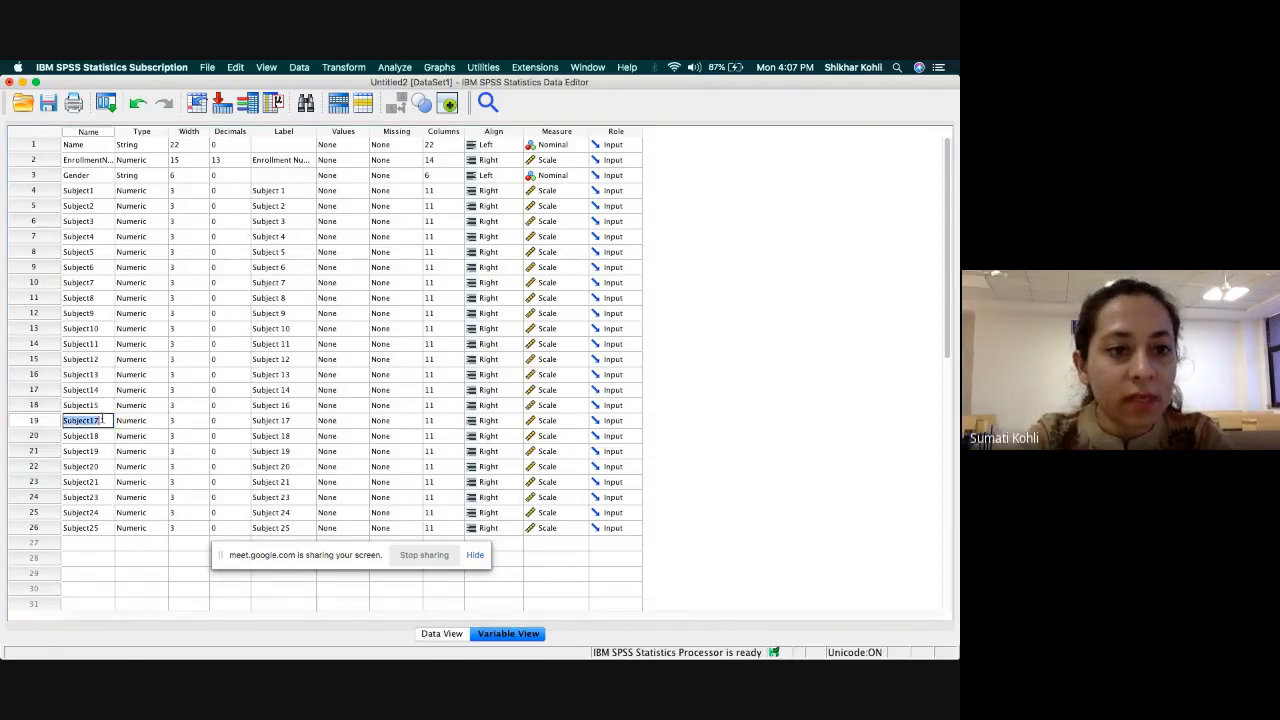
click(101, 420)
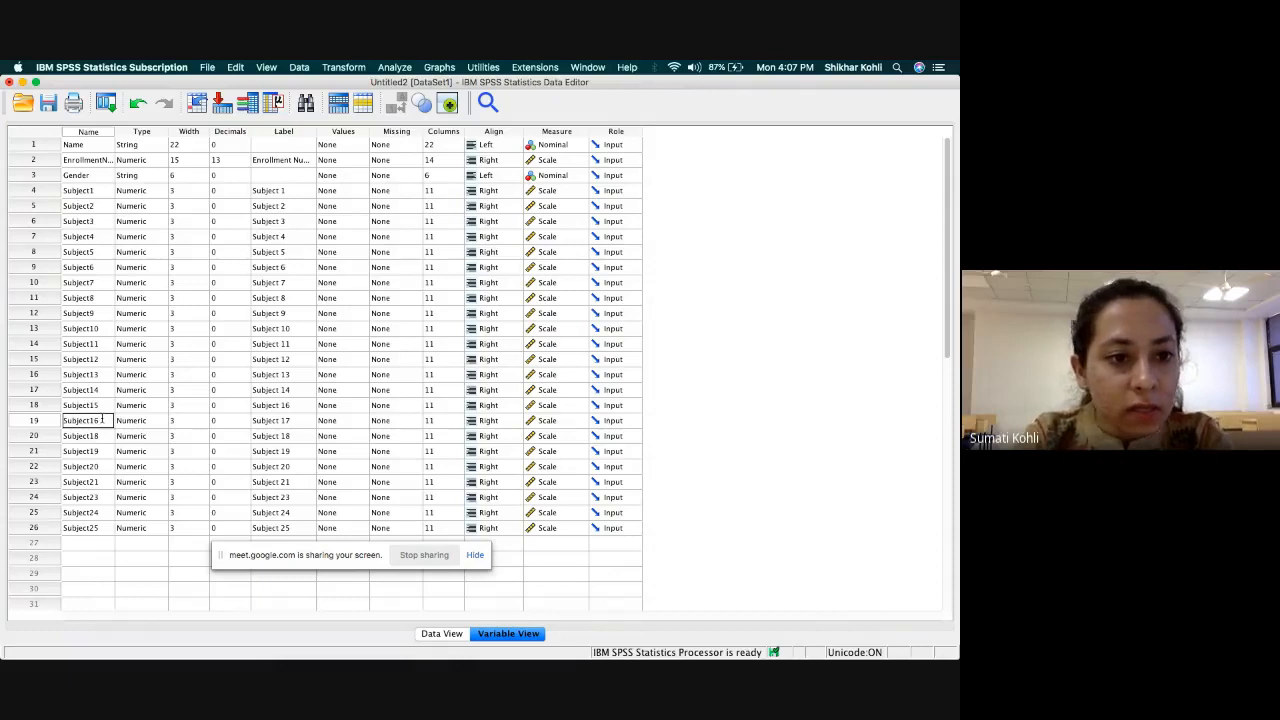
key(Return)
Rename the variables in rows 20 and 21 to Subject17 and Subject18.
double_click(105, 436)
click(105, 436)
key(BackSpace)
text(7)
key(Return)
double_click(103, 450)
click(103, 450)
key(BackSpace)
text(8)
key(Return)
Rename the variables in rows 22, 23 and 24 to Subject19, Subject20 and Subject21.
double_click(105, 466)
click(105, 466)
key(BackSpace)
key(BackSpace)
text(19)
key(Return)
double_click(104, 482)
click(104, 482)
text(20)
key(Return)
double_click(105, 497)
key(Return)
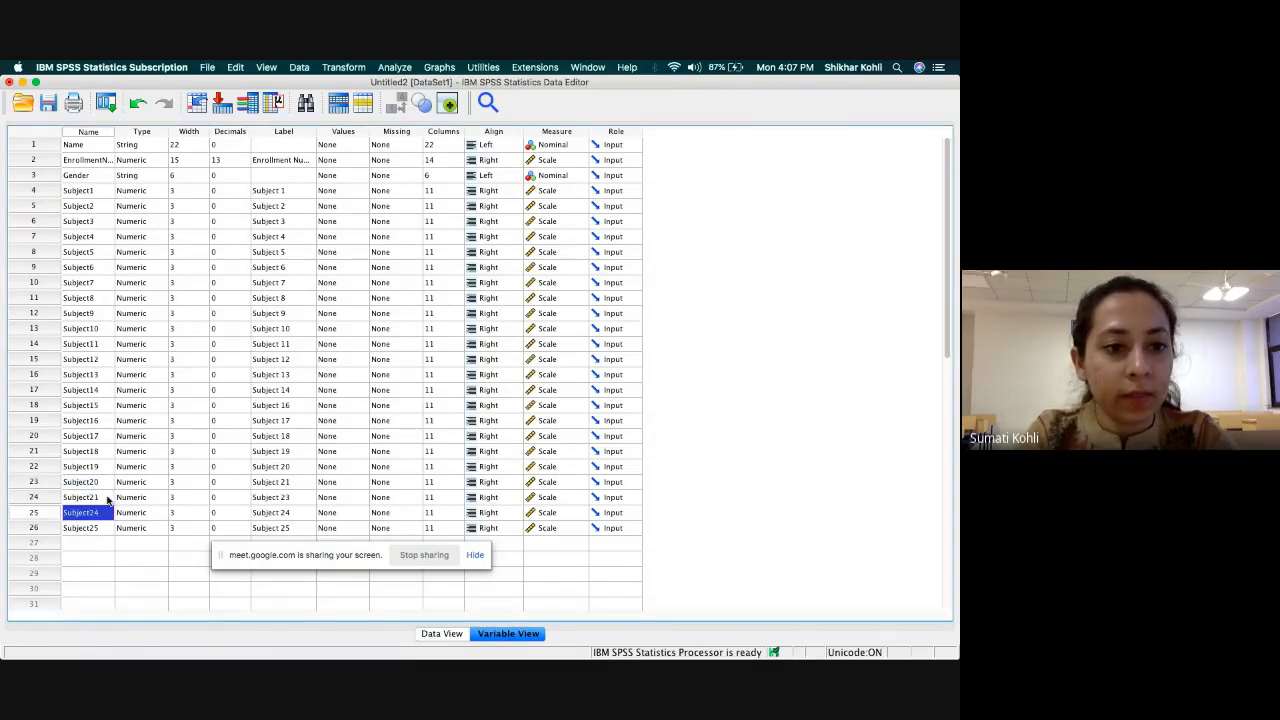
Rename the variables in rows 25 and 26 to Subject22 and Subject23.
double_click(107, 512)
click(107, 512)
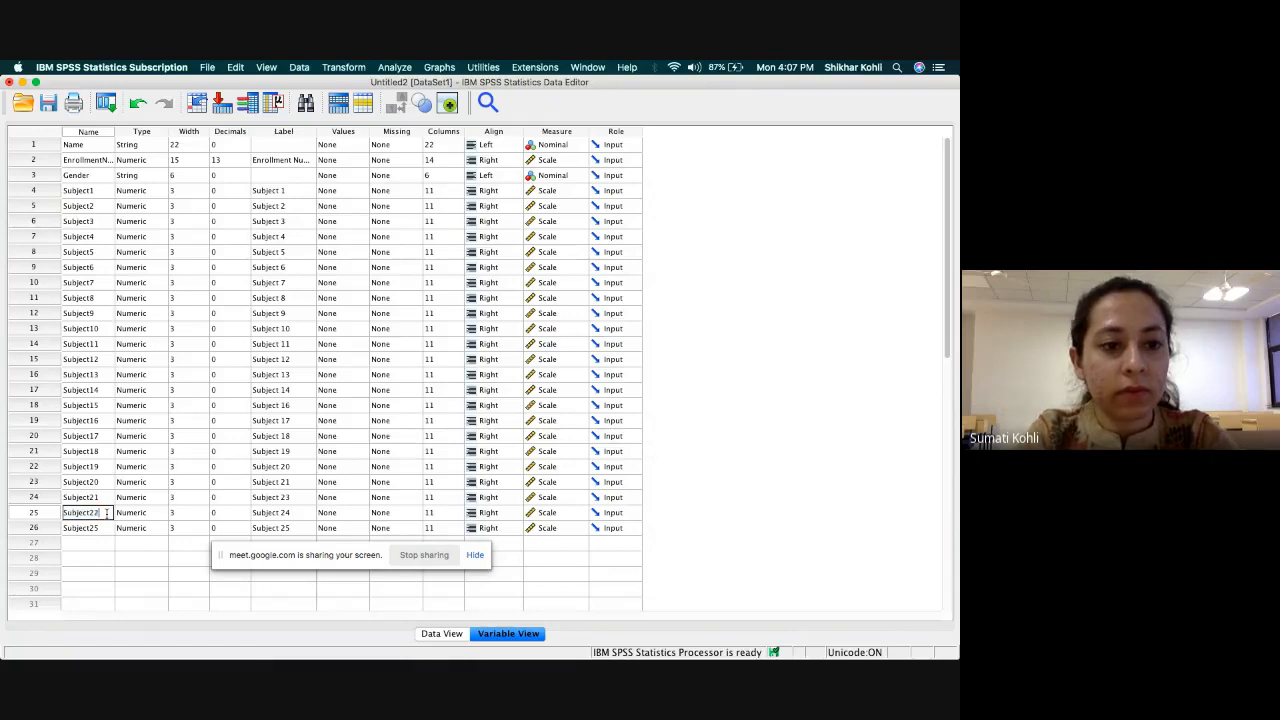
key(Return)
double_click(105, 527)
click(105, 527)
key(BackSpace)
text(3)
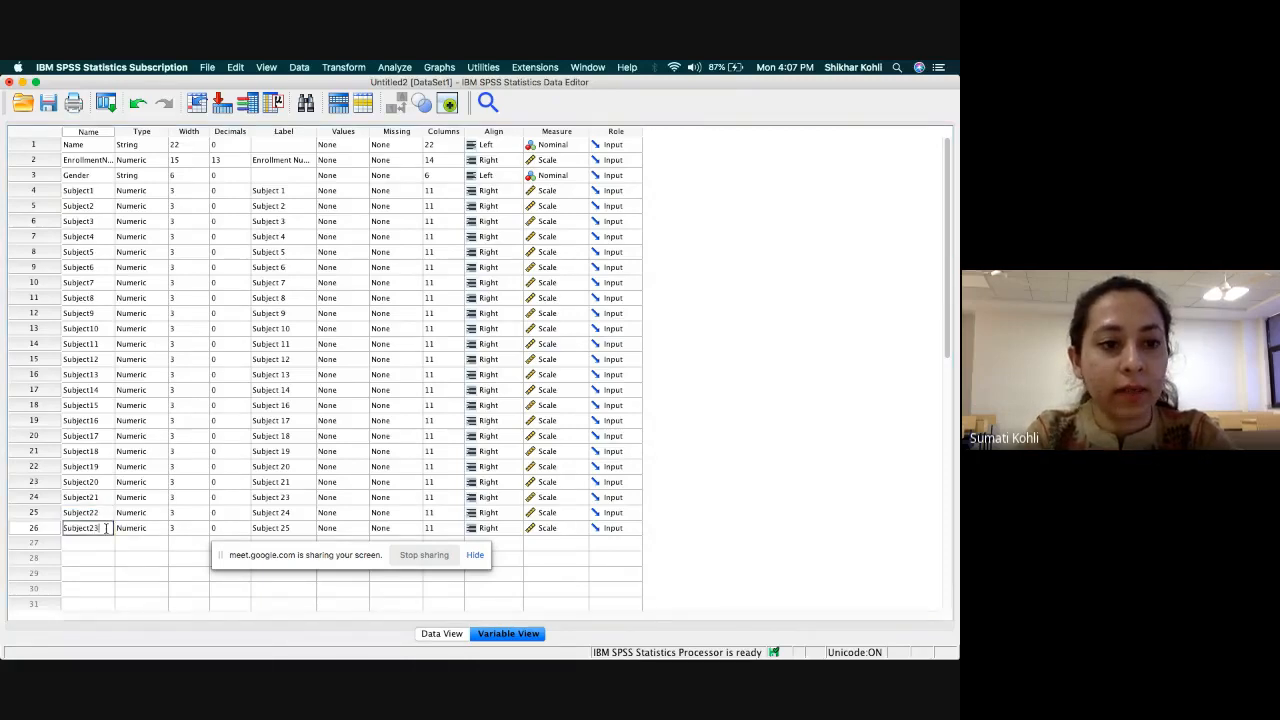
key(Return)
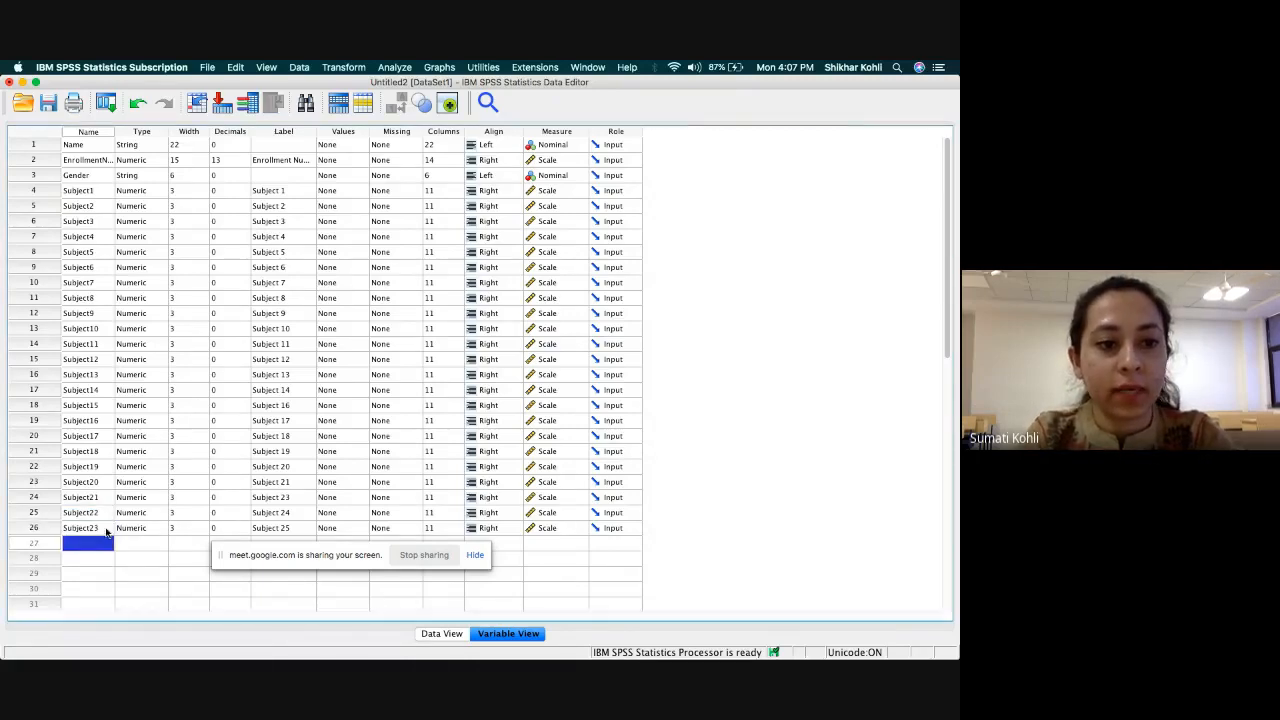
Return to the data grid and check the renamed Subject column headings through the last variable.
click(443, 634)
scroll(654, 315, right, 10)
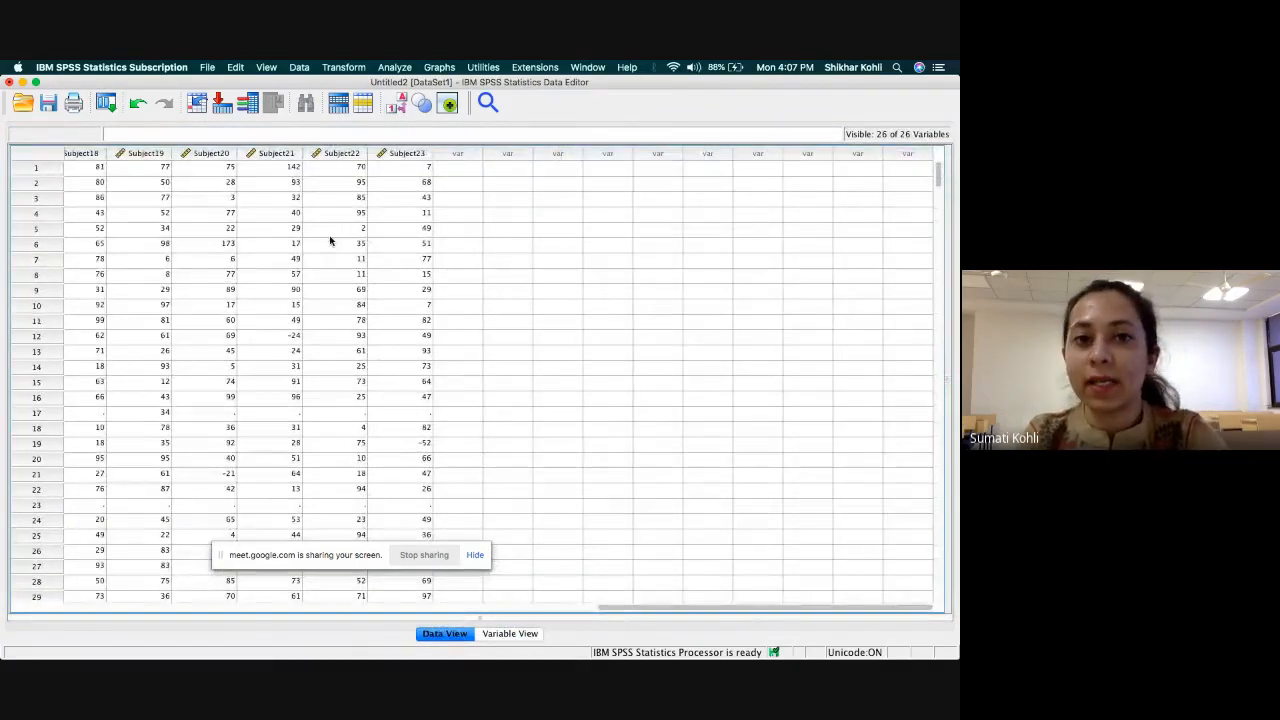
scroll(300, 308, left, 3)
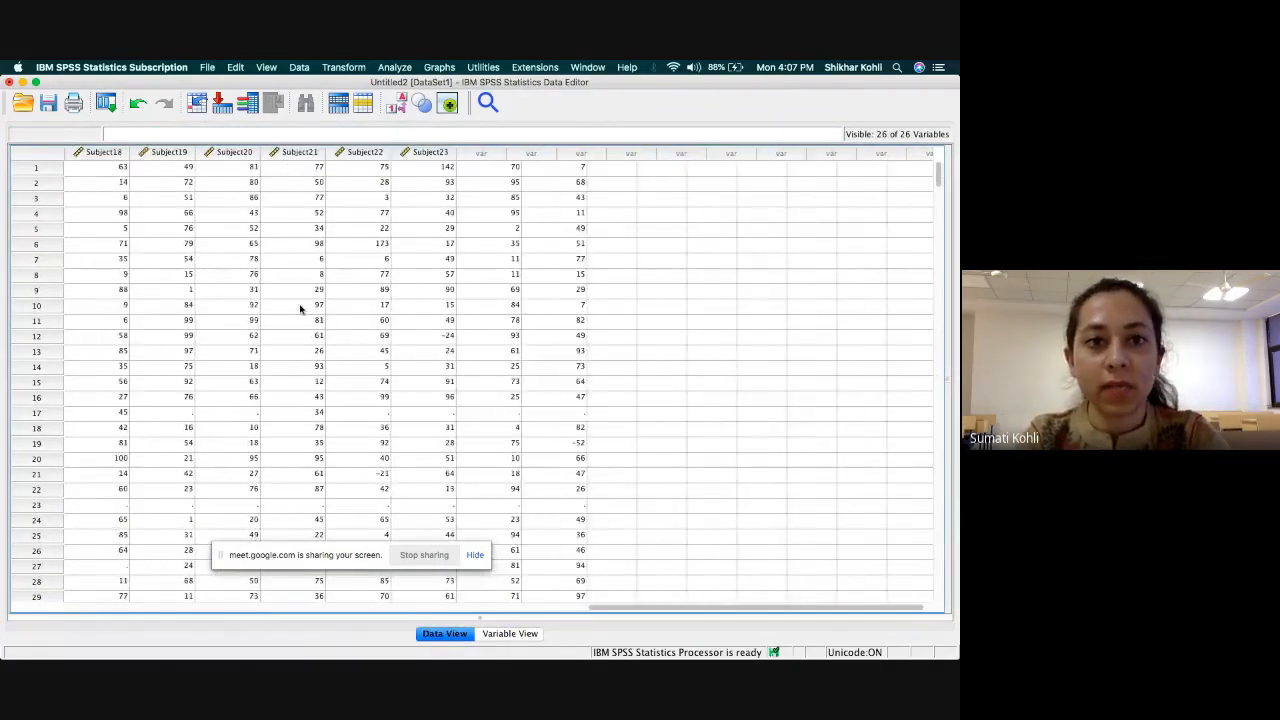
scroll(300, 308, left, 15)
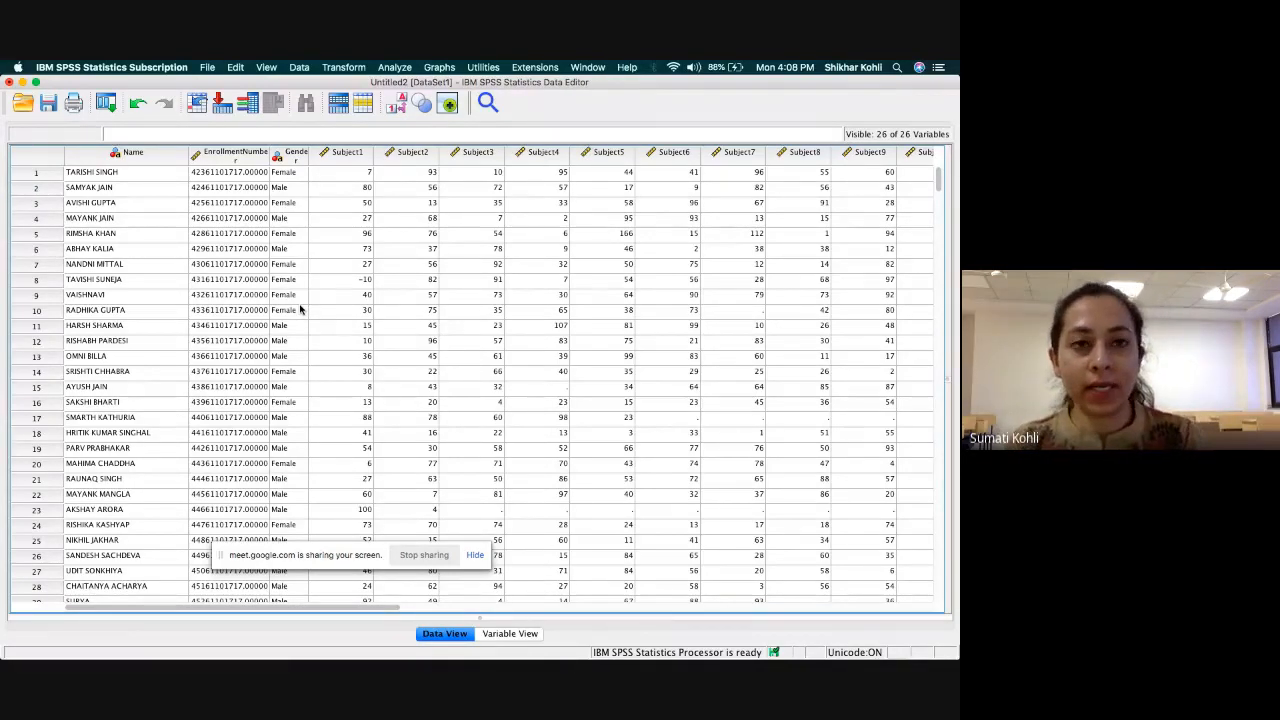
Start importing the Excel file Raw Data.xlsx from the Downloads folder as another data file.
click(209, 69)
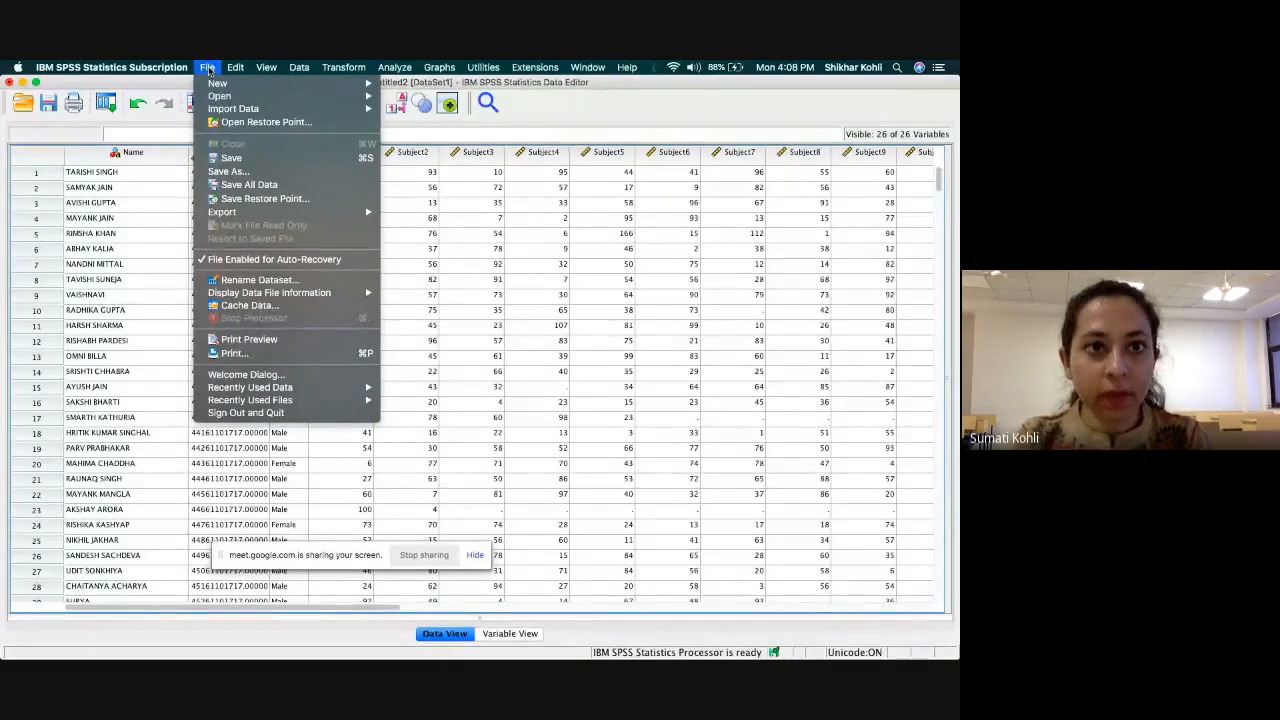
mouse_move(250, 99)
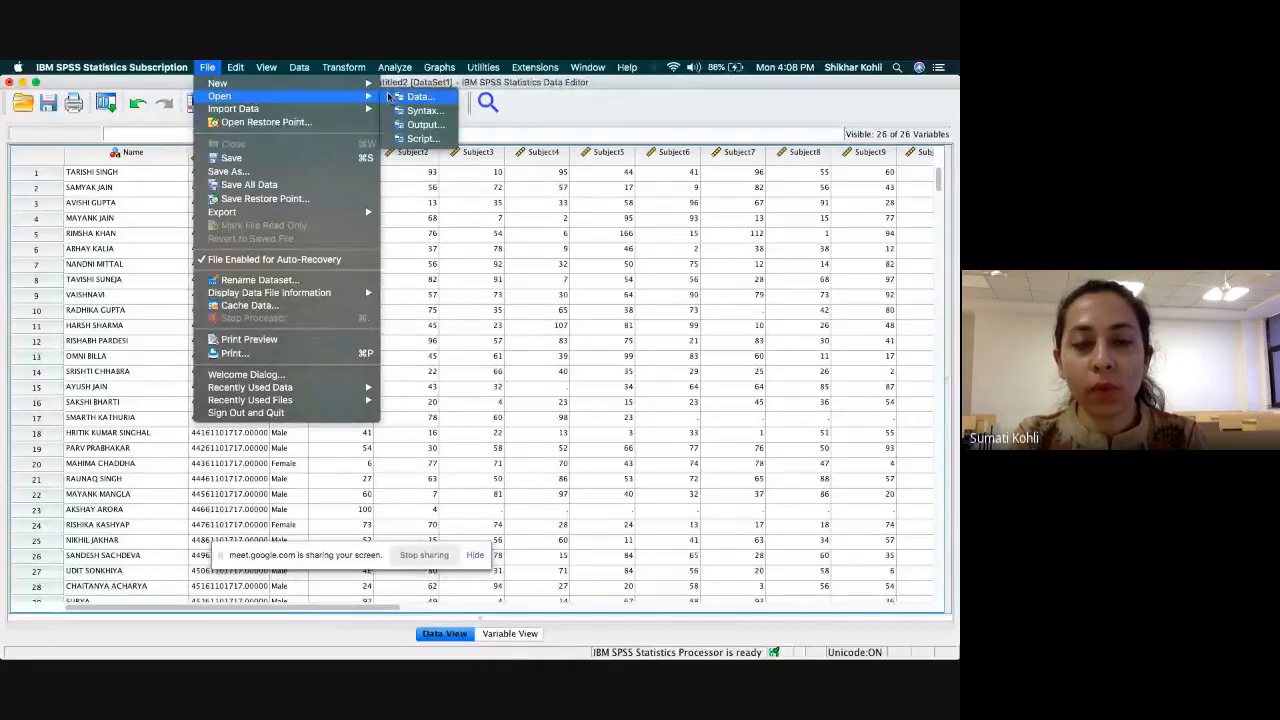
click(439, 102)
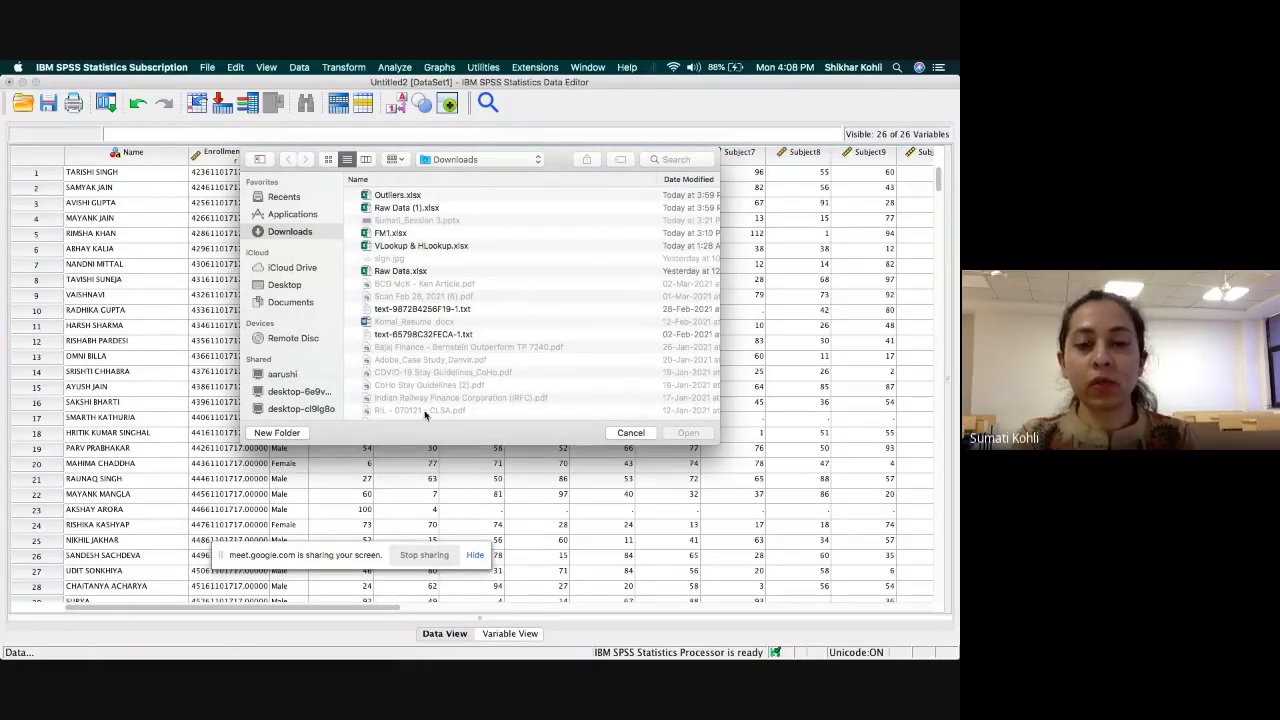
double_click(405, 272)
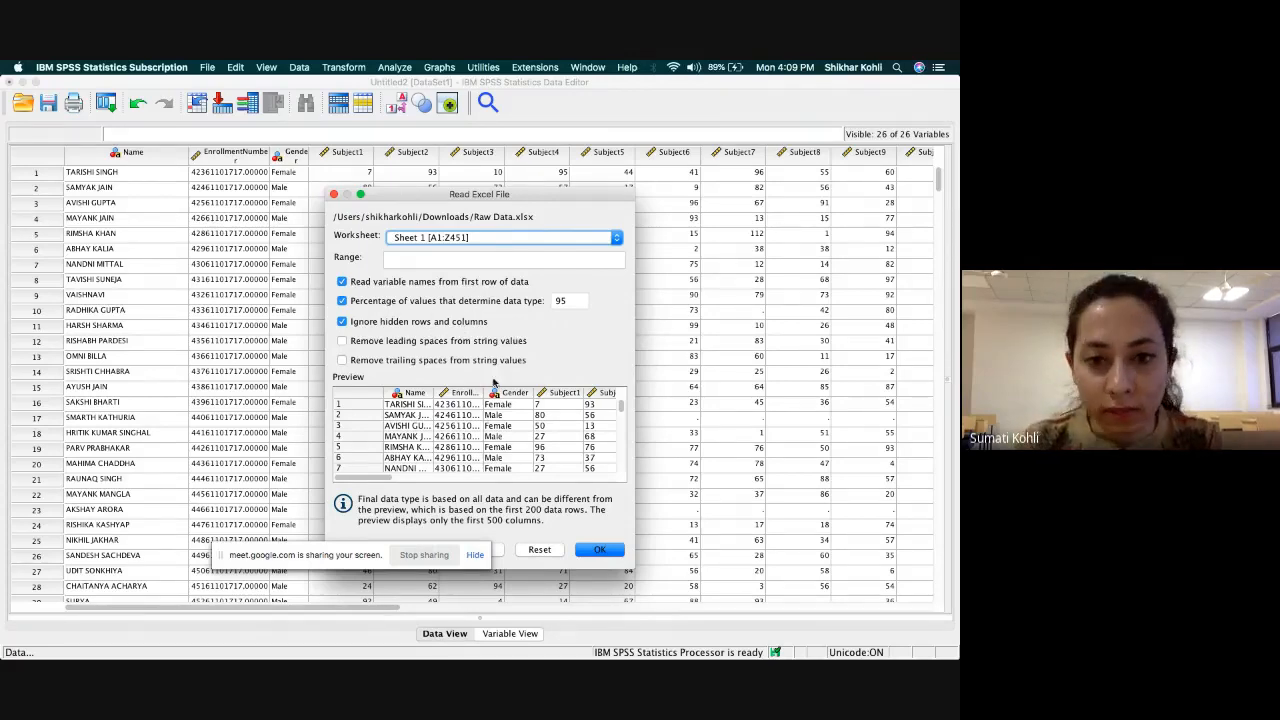
Cancel the pending import of Raw Data.xlsx and return to the already loaded student marks data set.
click(456, 556)
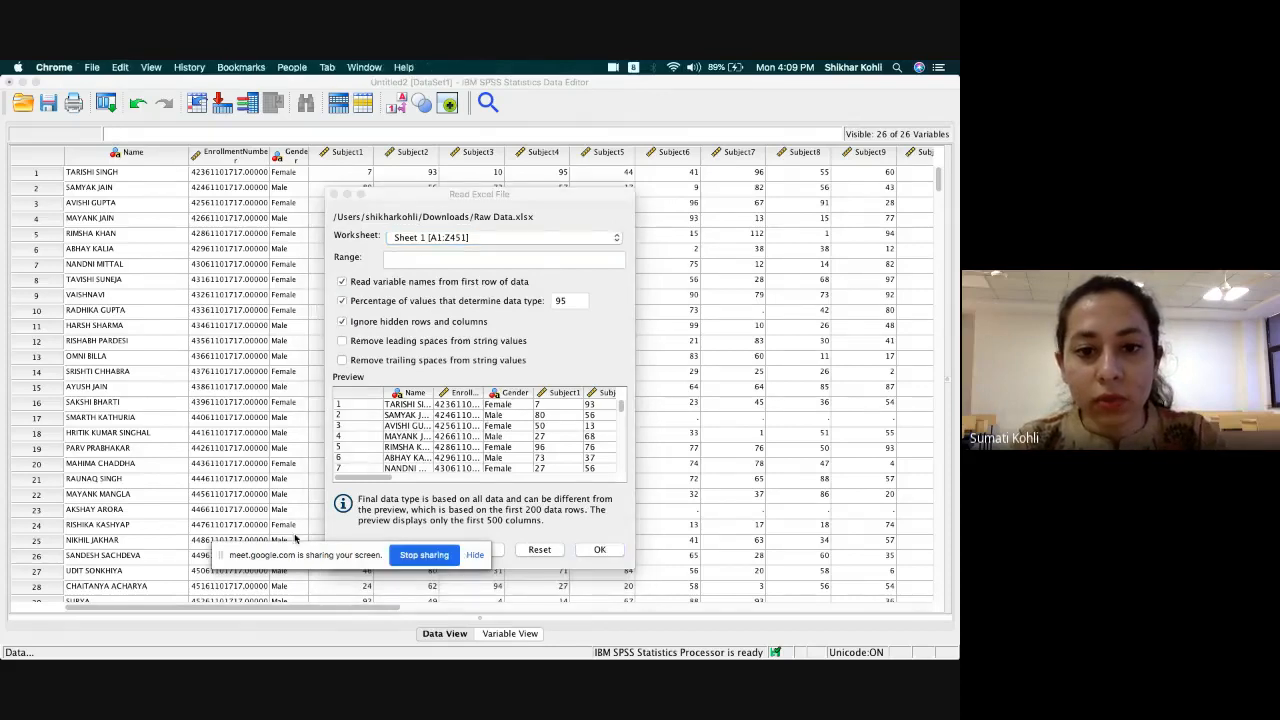
drag(276, 554, 176, 484)
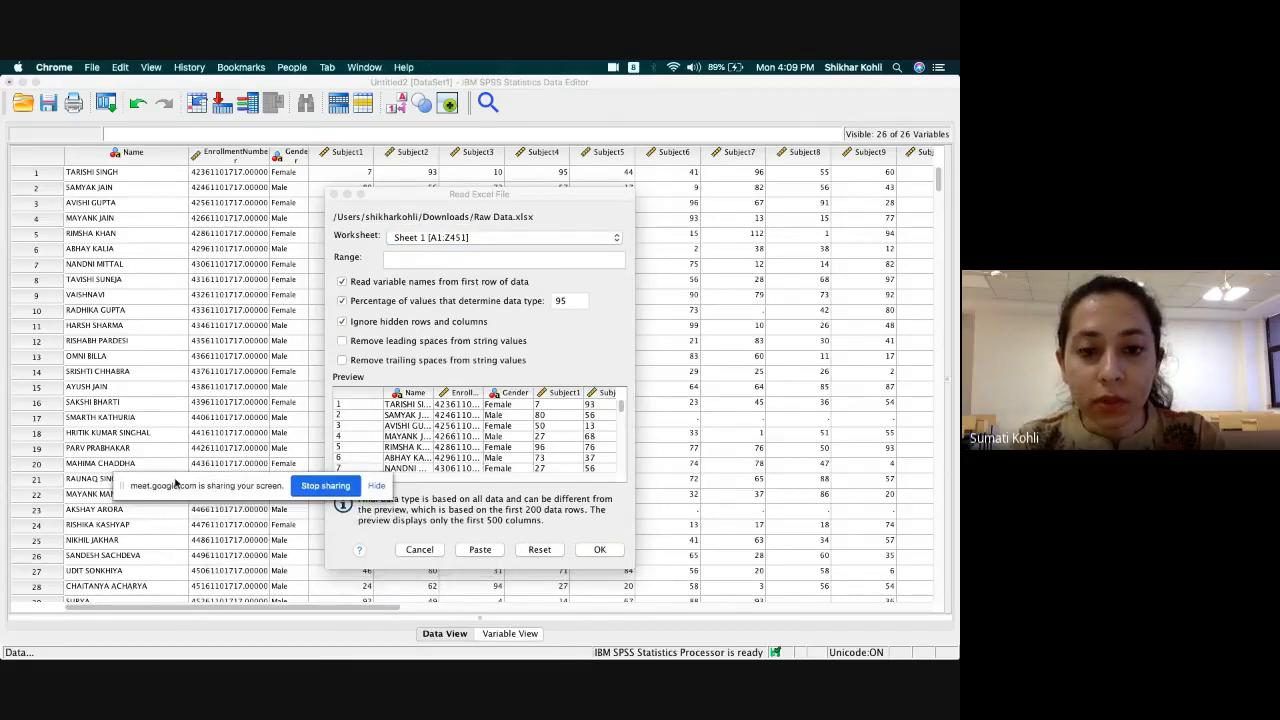
click(420, 550)
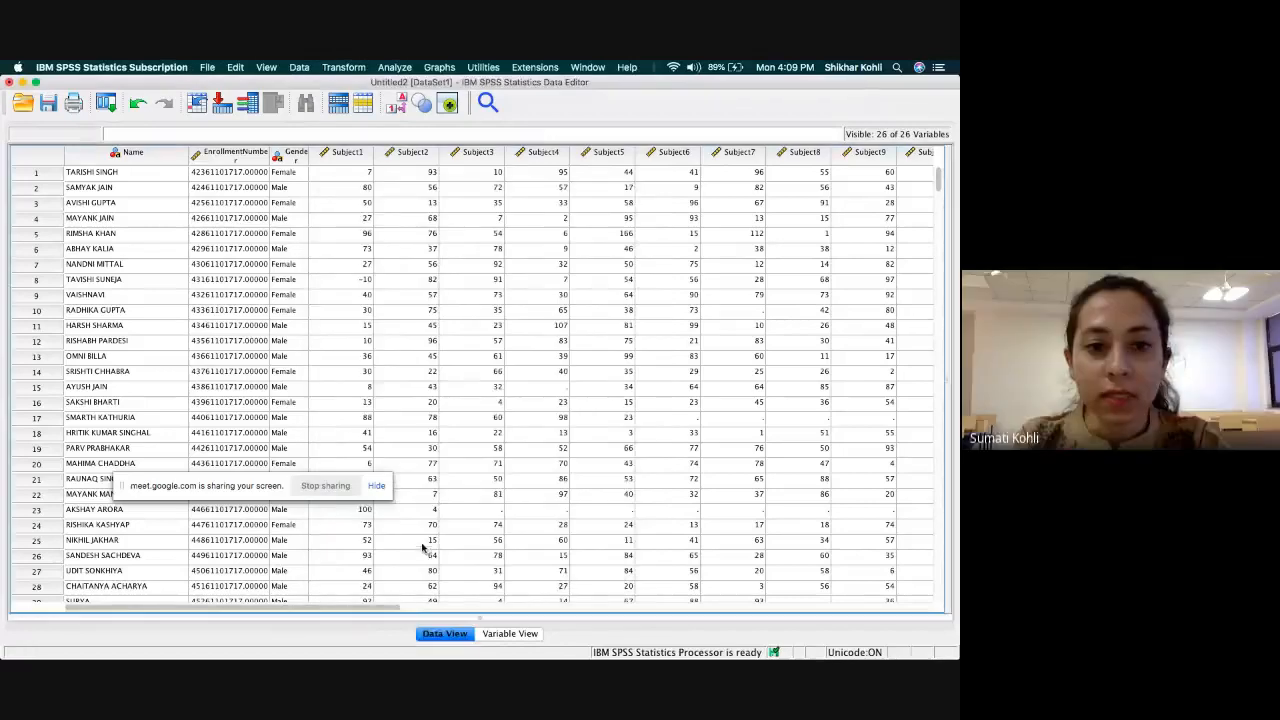
drag(251, 490, 486, 373)
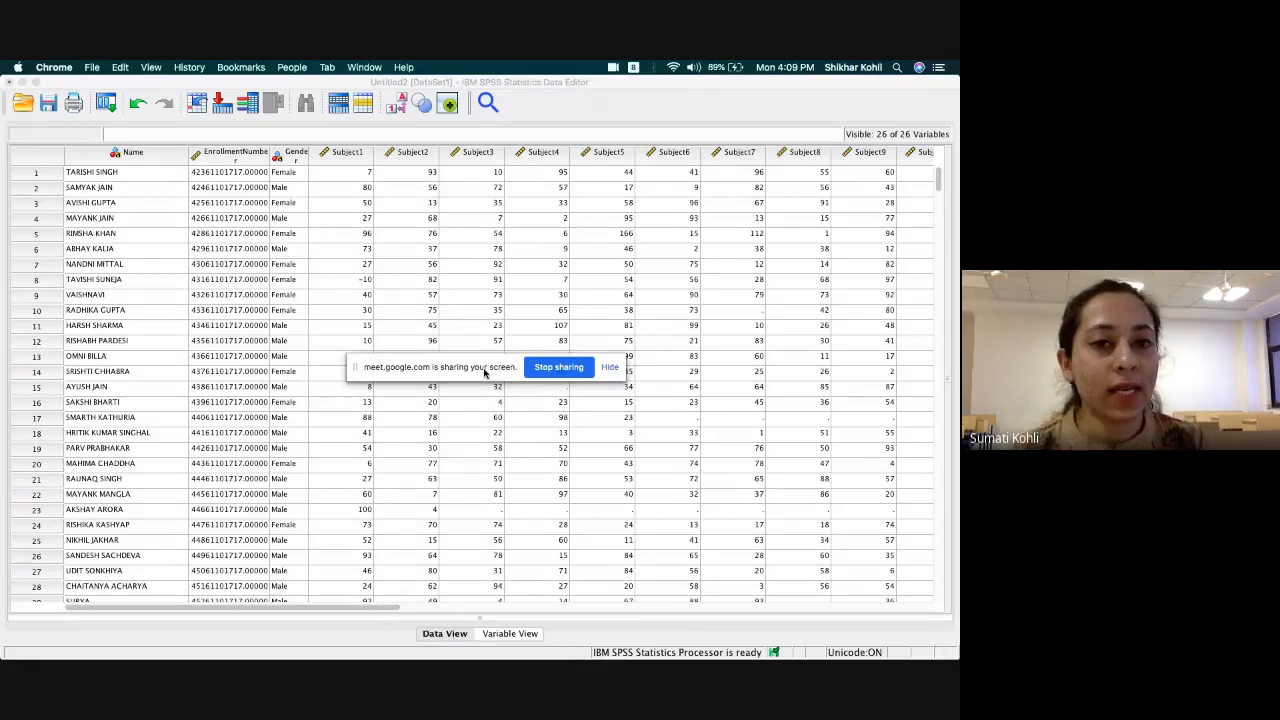
drag(486, 373, 195, 307)
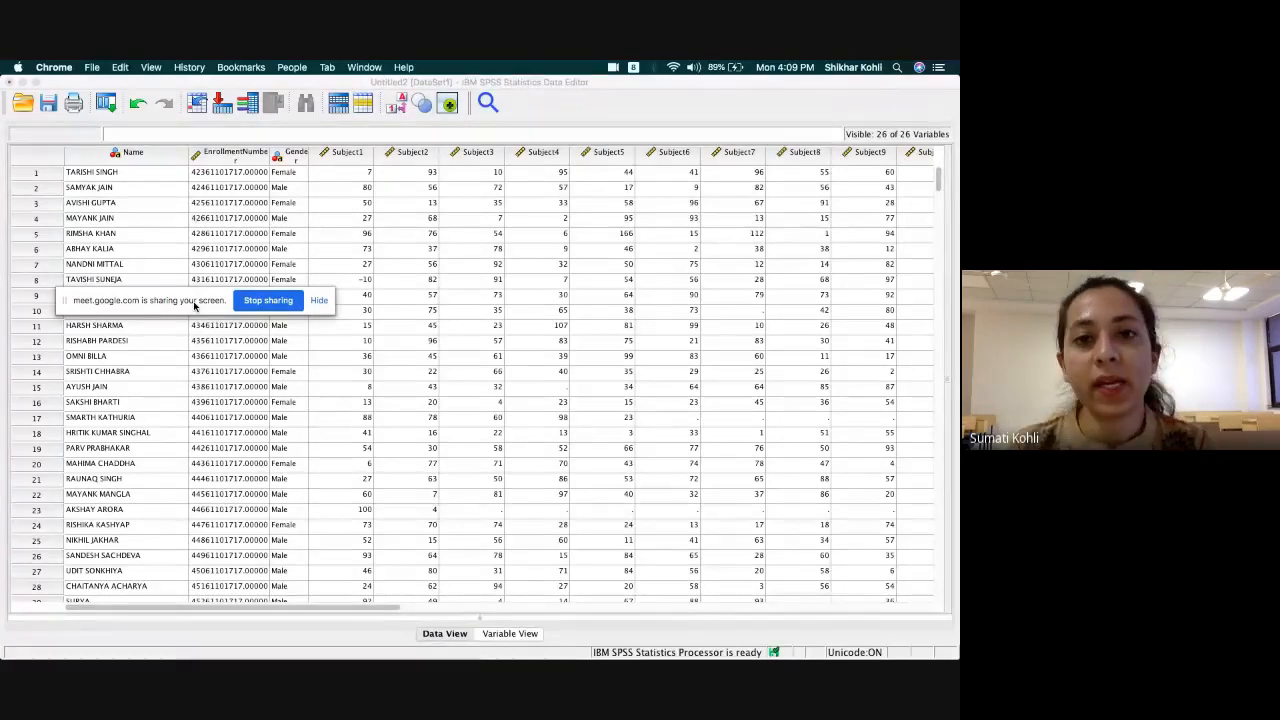
Inspect the suspicious marks in row 8 of Subject1, row 15 of Subject4 and row 5 of Subject5.
click(362, 284)
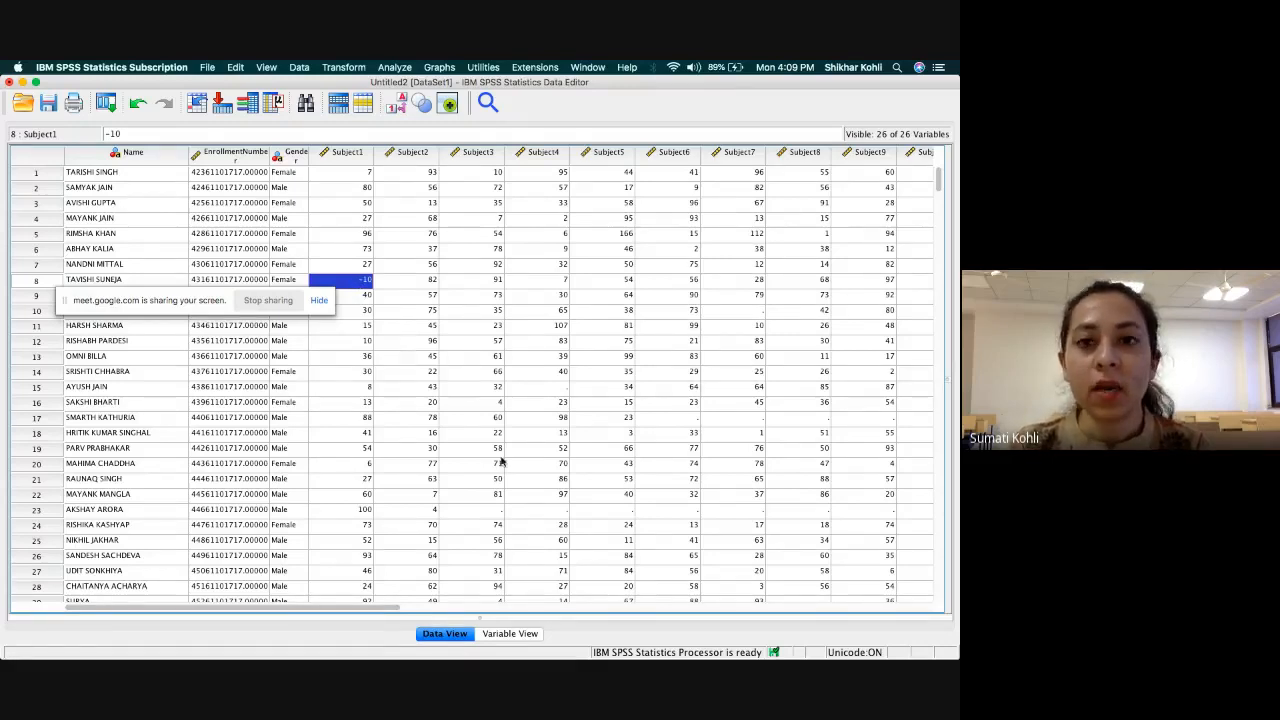
click(557, 388)
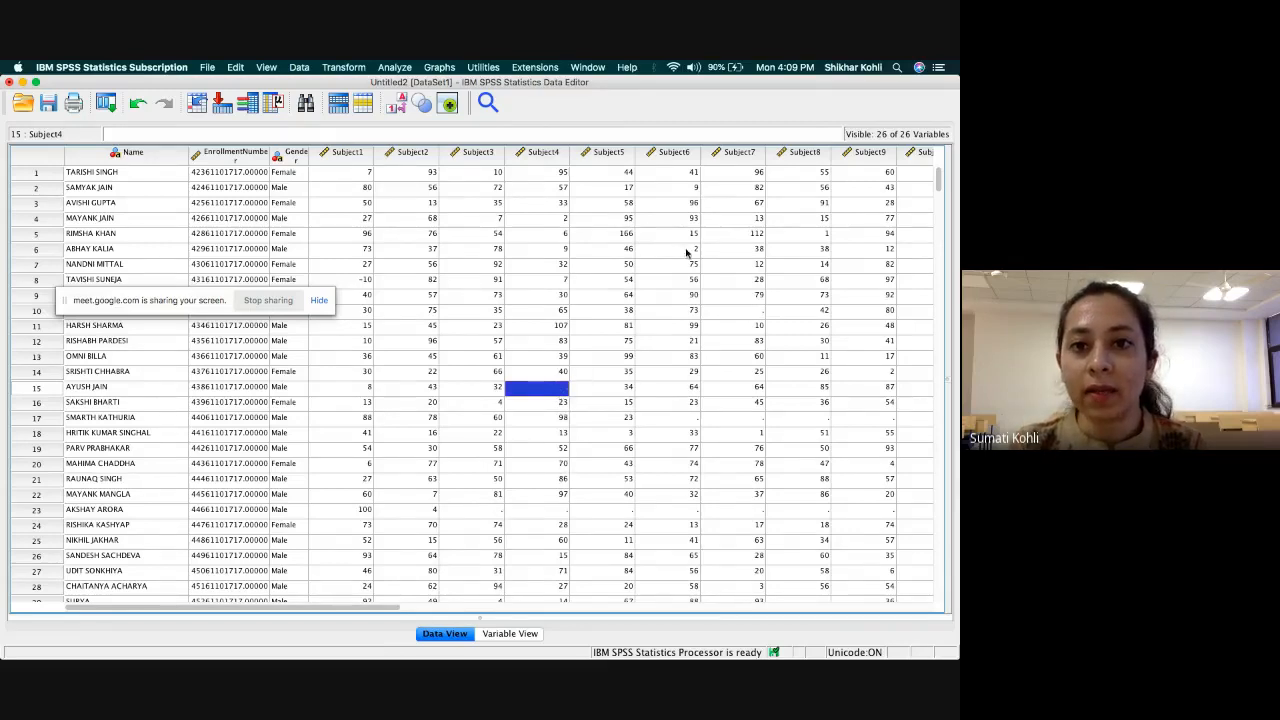
click(615, 236)
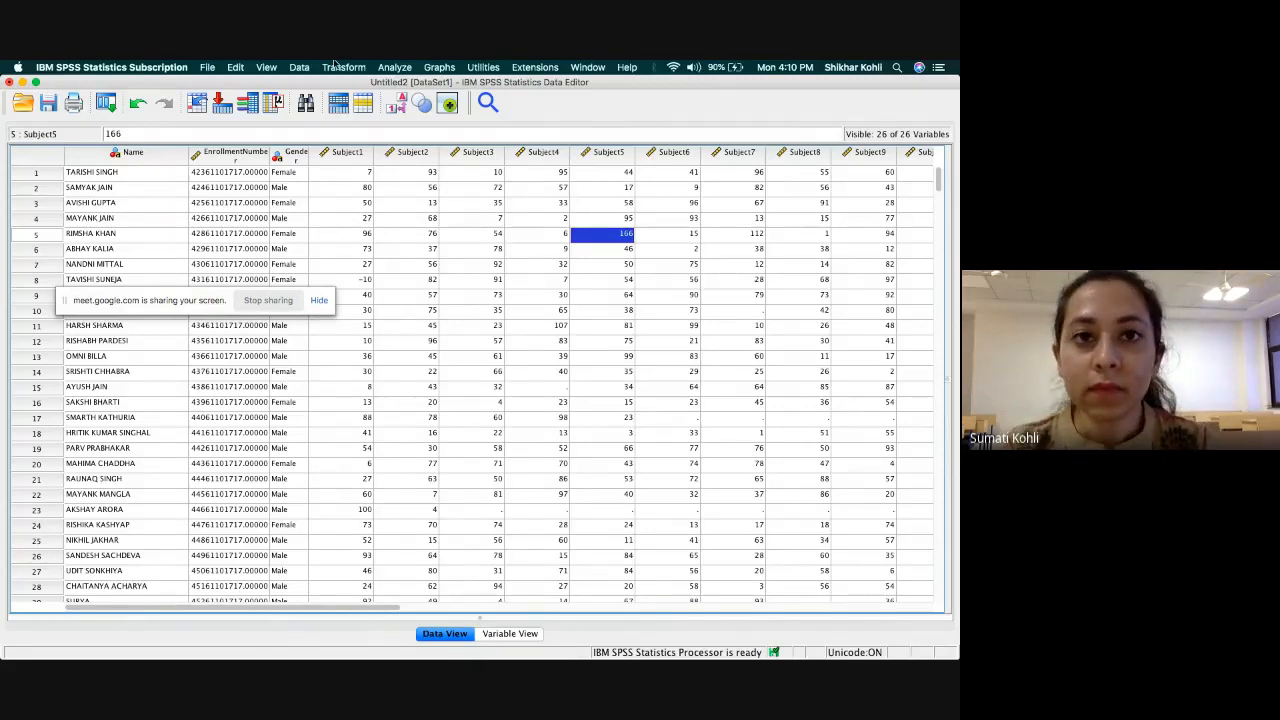
Set up a Descriptives analysis, add Subject 1 to its variables and select Subject 2 in the source list.
click(393, 70)
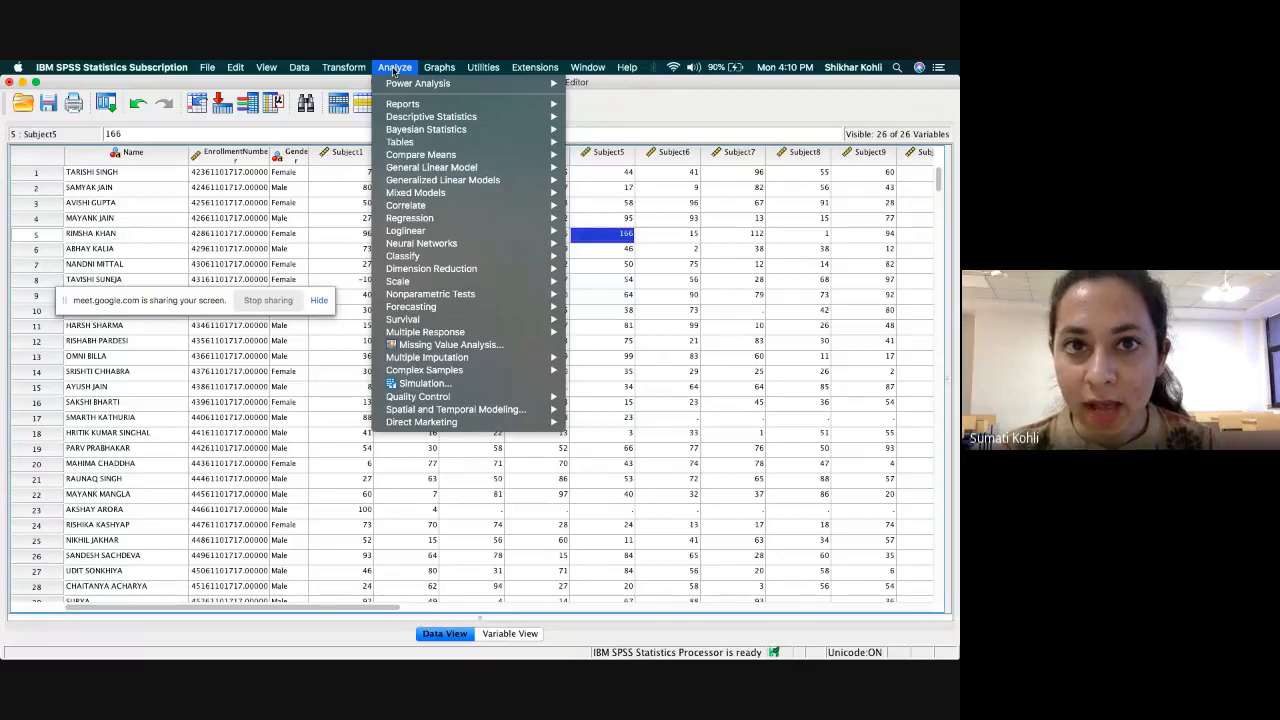
mouse_move(471, 121)
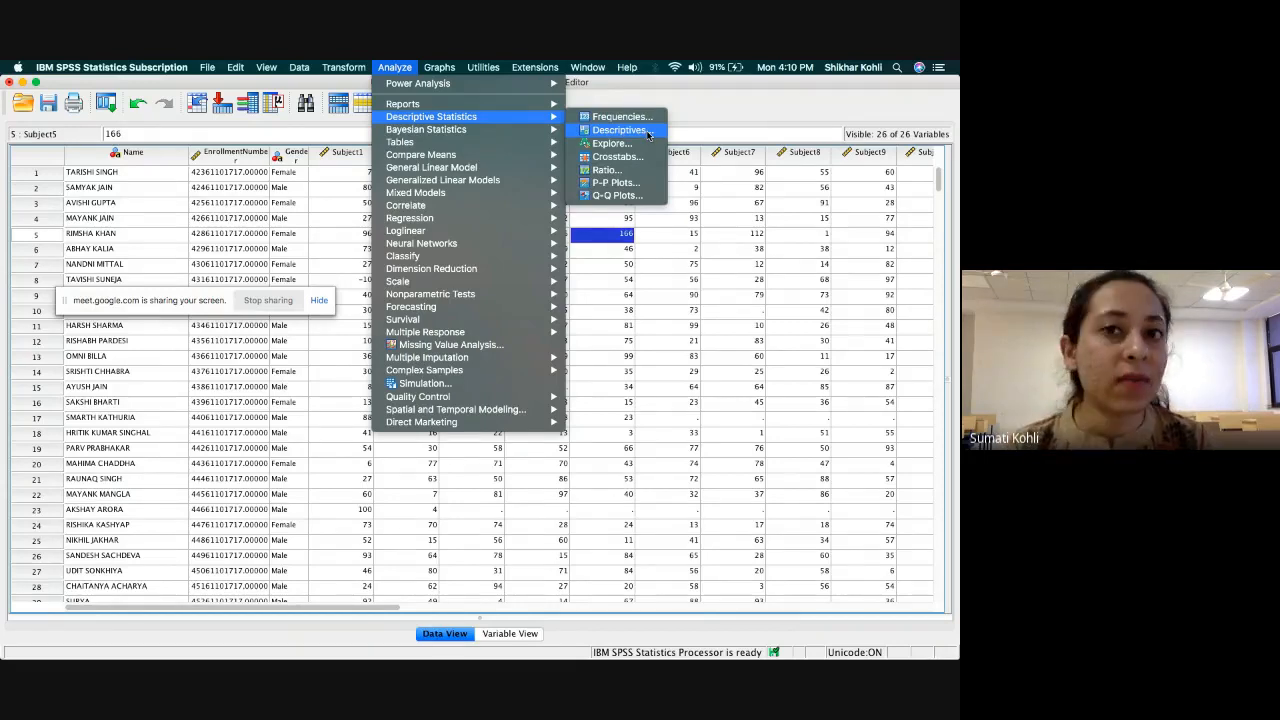
click(583, 130)
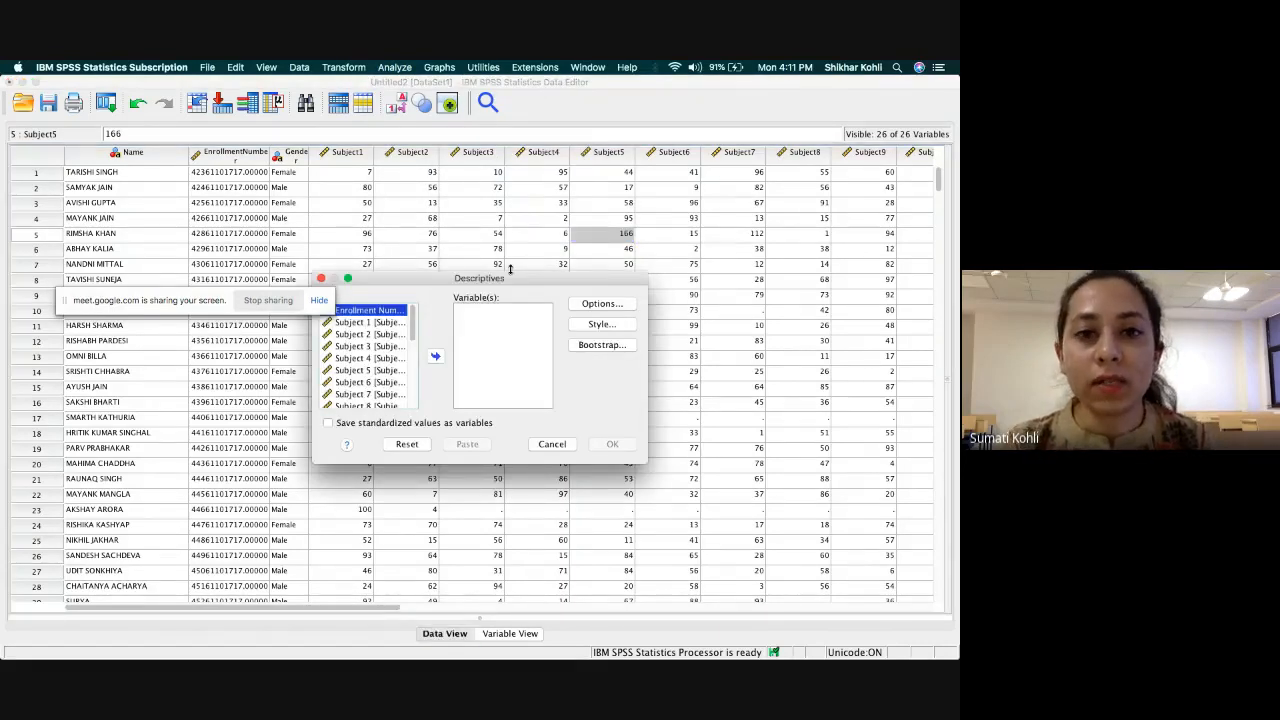
drag(472, 284, 553, 204)
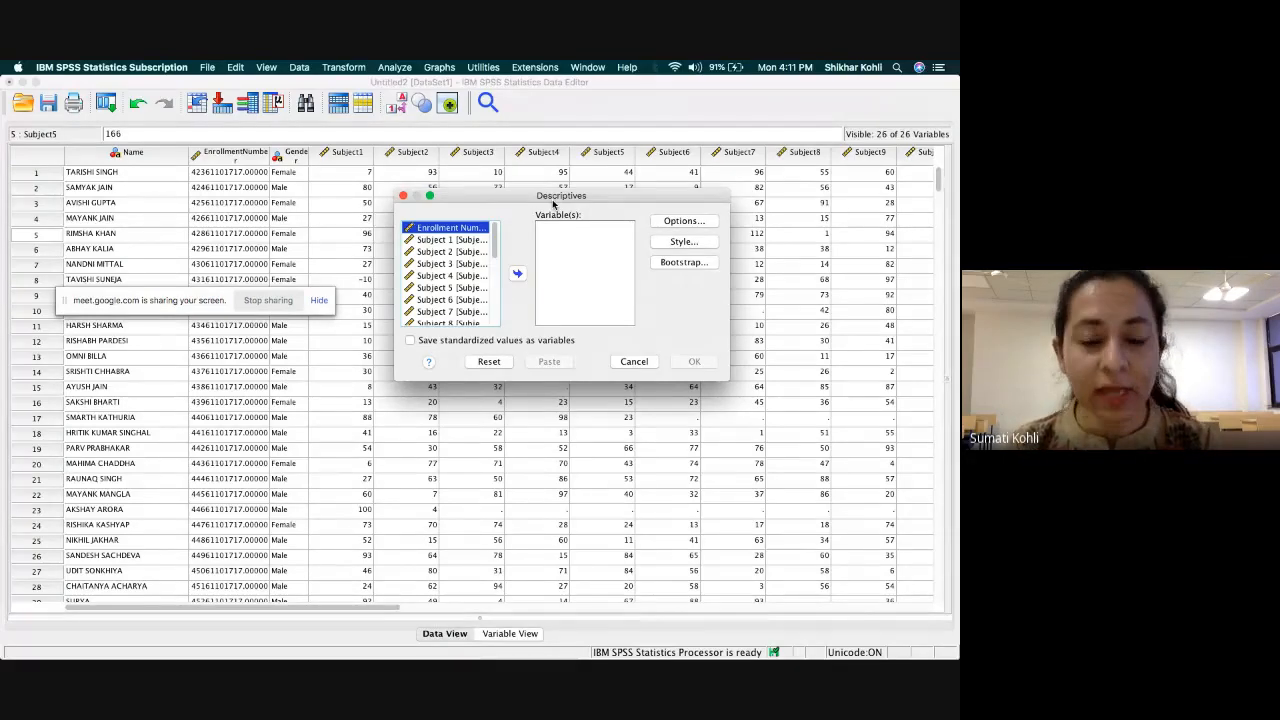
click(446, 241)
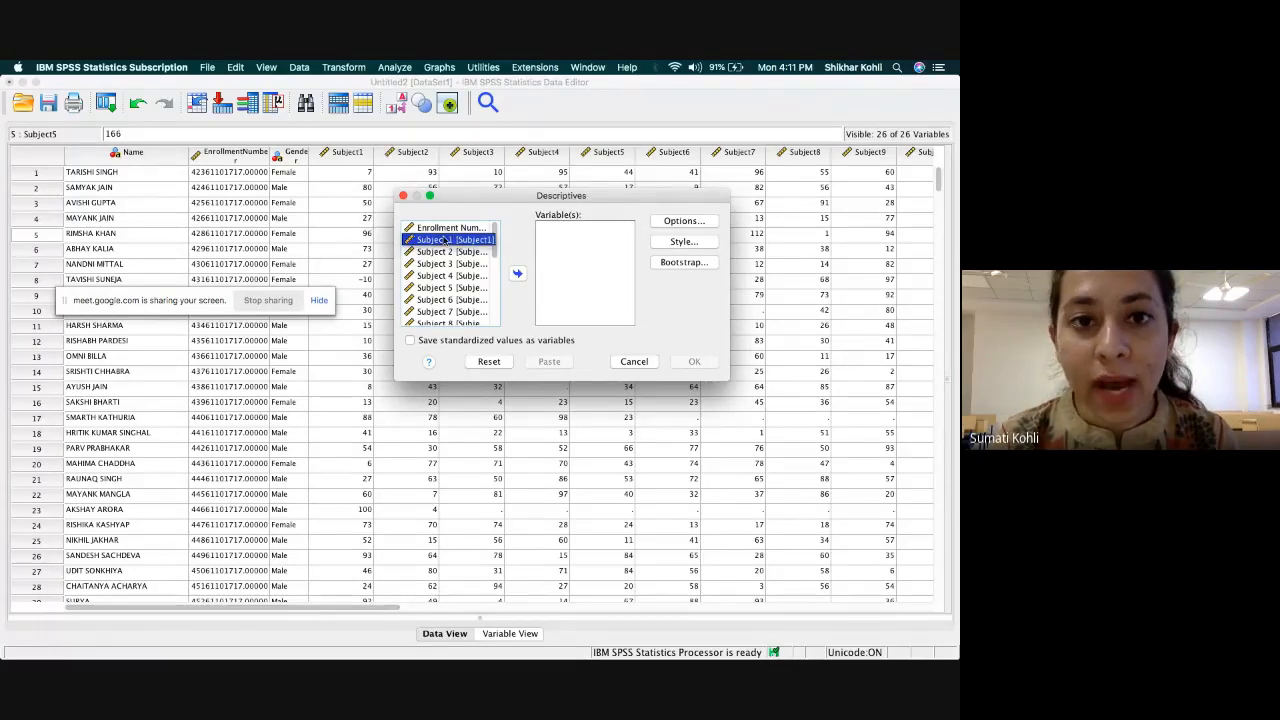
drag(432, 241, 455, 252)
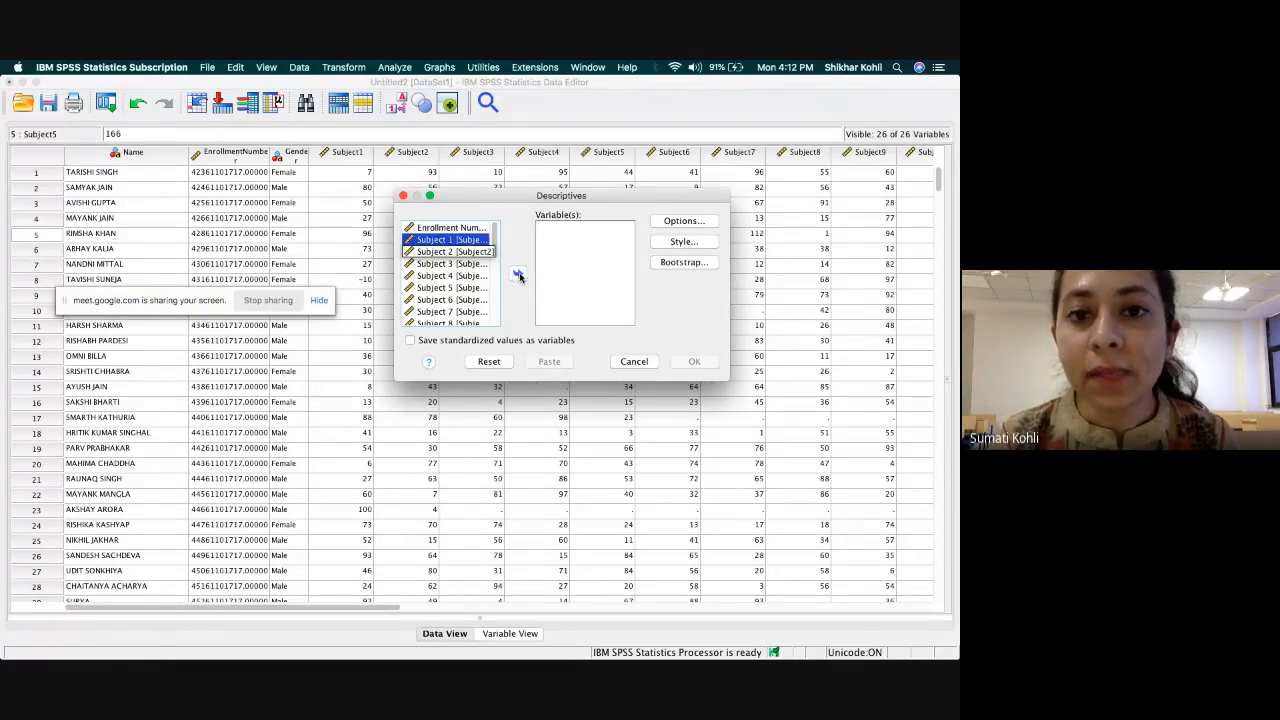
click(520, 277)
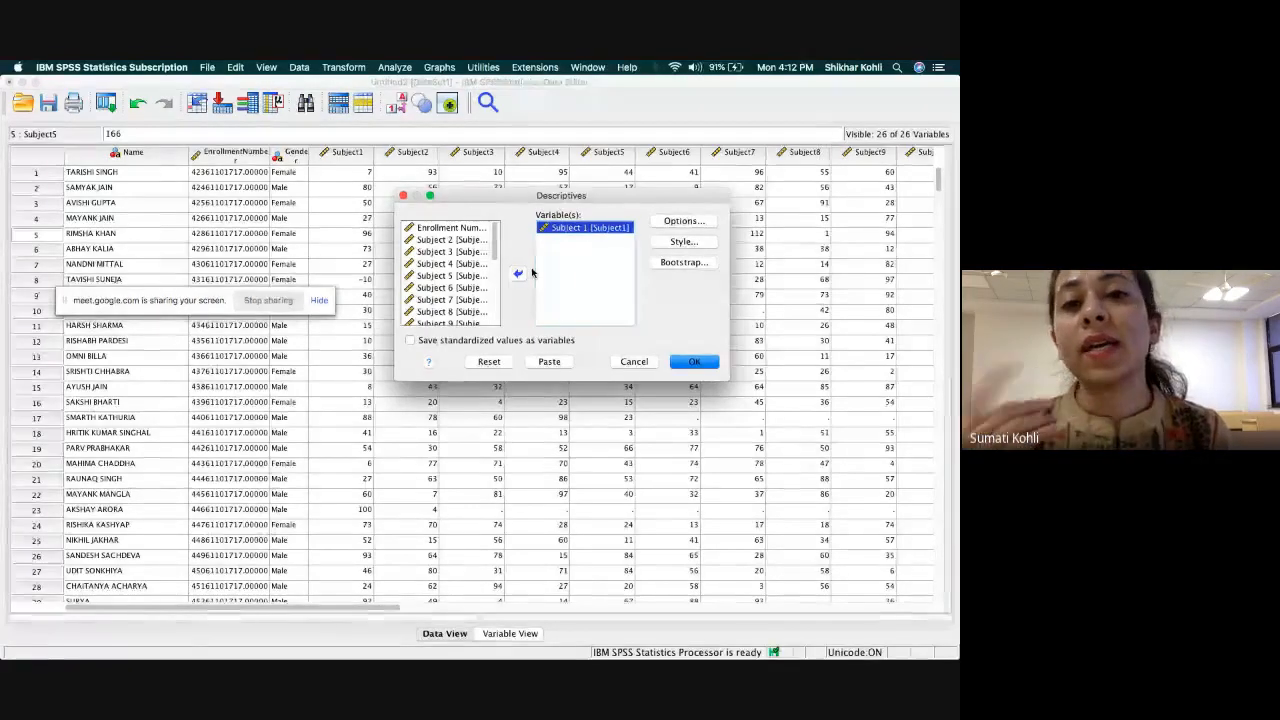
click(469, 241)
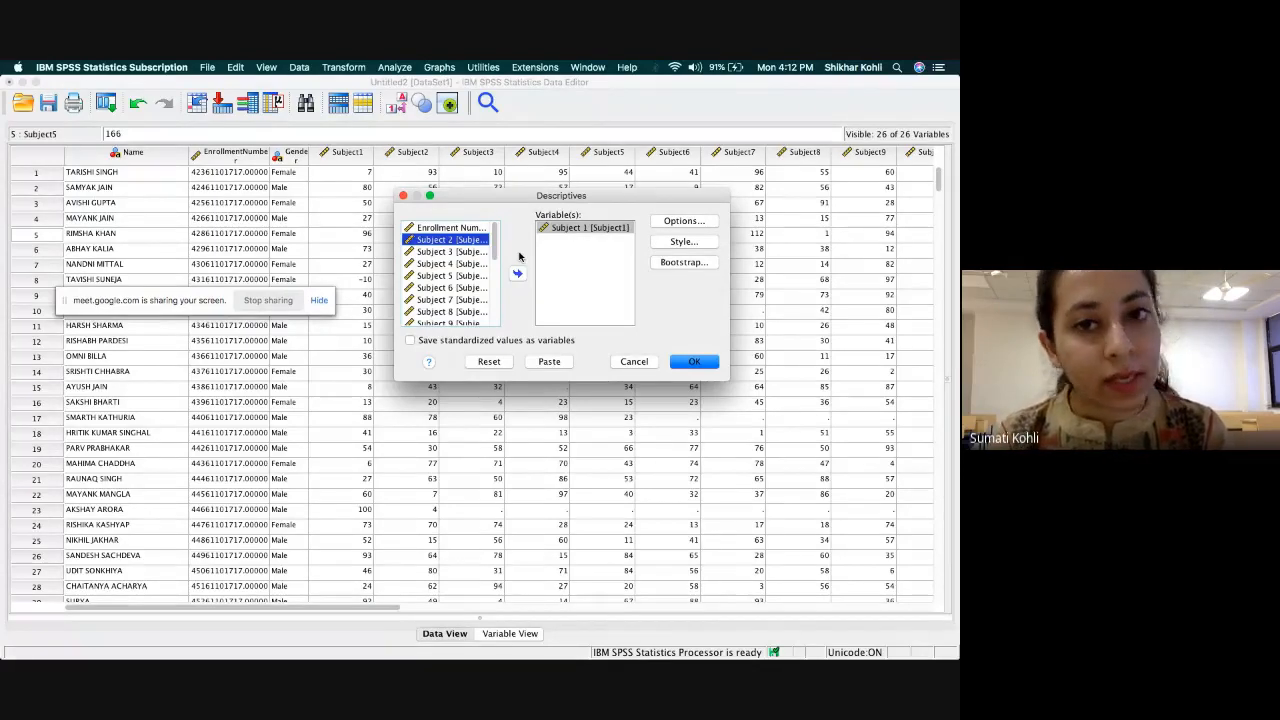
key(shift+Down)
key(shift+Down)
key(shift+Down)
key(shift+Up)
key(Up)
key(Up)
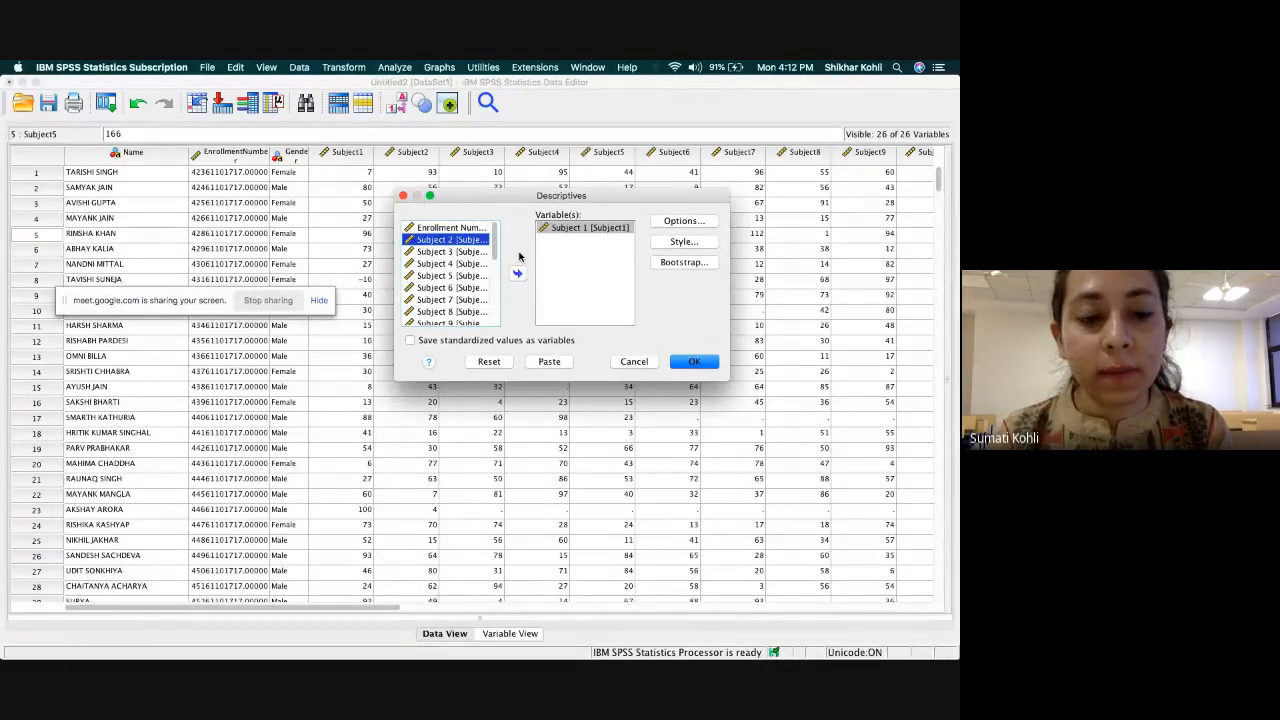
key(shift+Down)
key(shift+Down)
key(shift+Down)
key(shift+Down)
key(shift+Down)
key(shift+Down)
key(shift+Down)
key(shift+Down)
key(shift+Down)
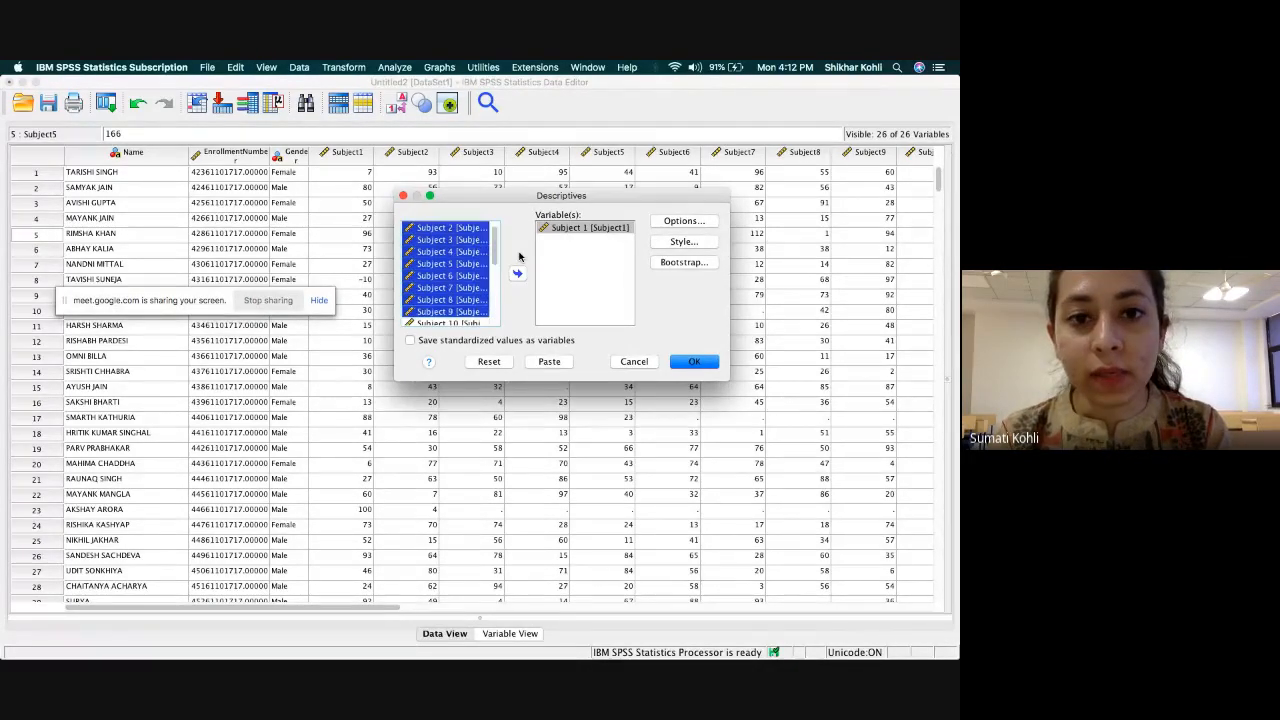
key(shift+Down)
key(shift+Down)
key(shift+Down)
key(shift+Down)
key(shift+Down)
key(shift+Down)
key(shift+Down)
key(shift+Down)
key(shift+Down)
key(shift+Down)
key(shift+Down)
key(shift+Down)
key(Up)
key(Up)
key(Up)
key(Up)
key(Up)
key(Up)
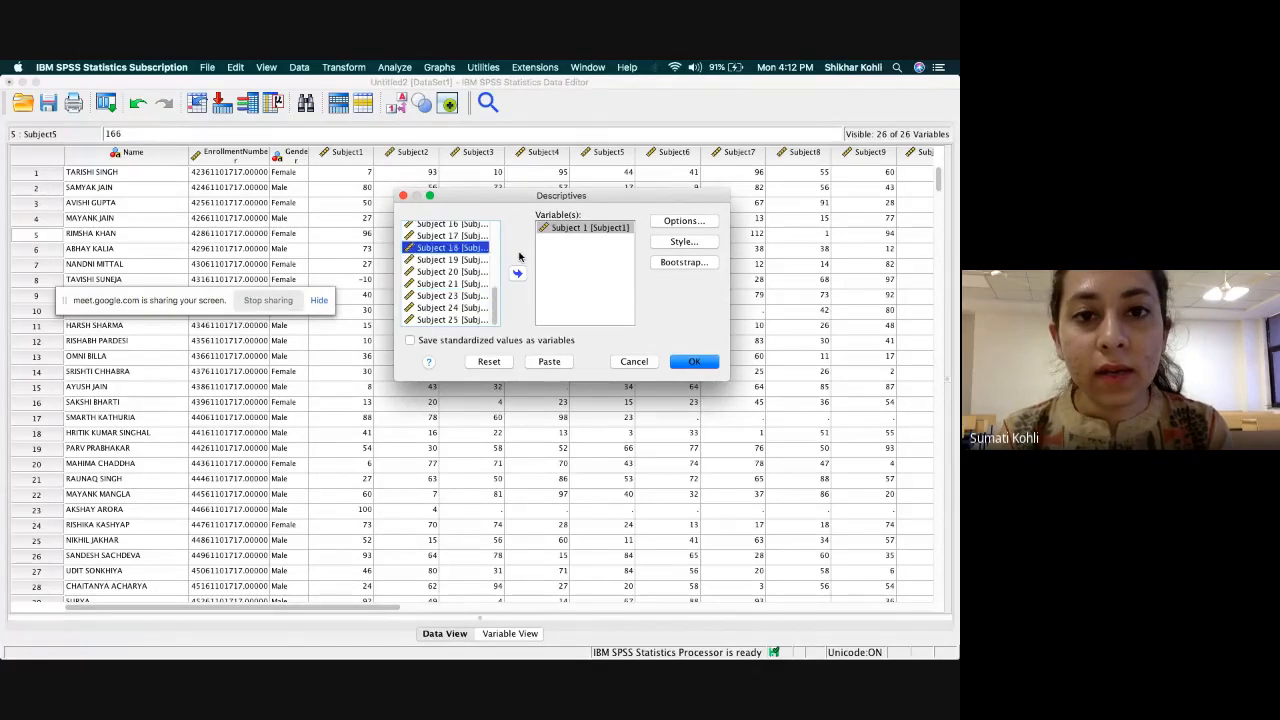
key(Up)
key(Up)
key(Up)
key(Up)
key(Up)
key(Up)
key(Up)
key(Up)
key(Up)
key(Up)
key(Up)
key(Up)
key(Up)
key(Up)
key(Up)
key(Up)
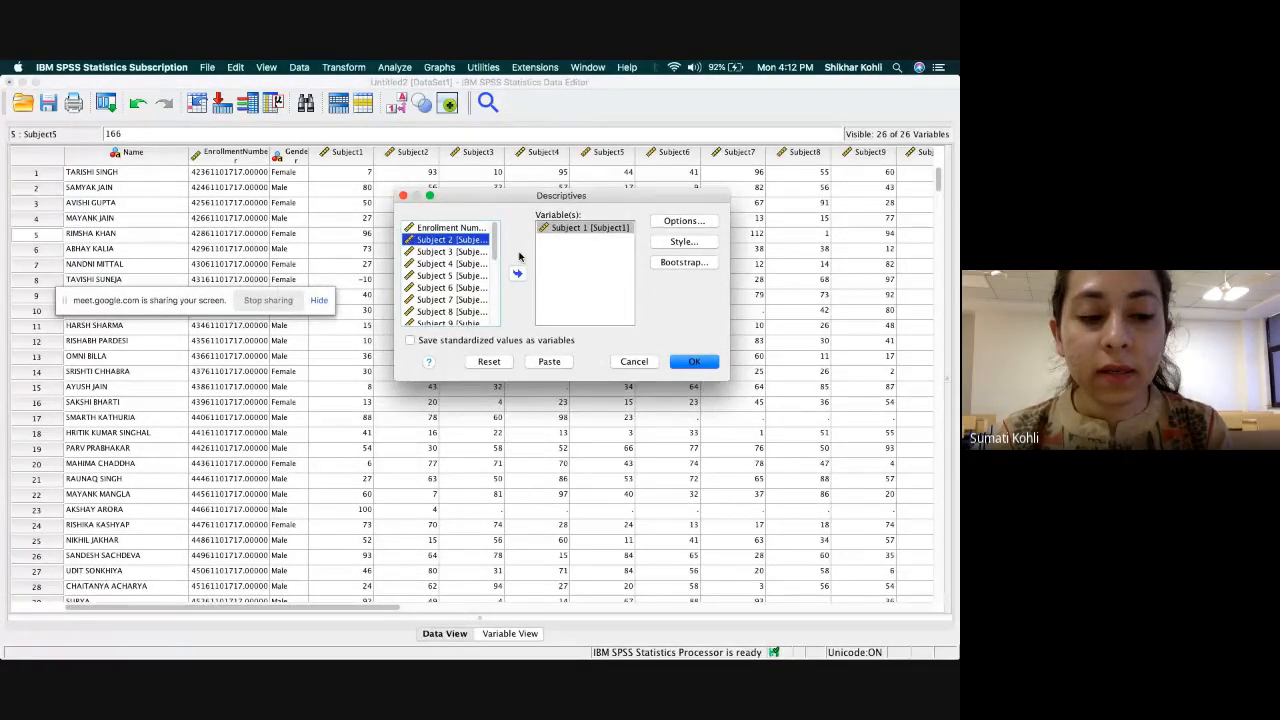
Extend the selection from Subject 2 through Subject 25 and add these subjects to the Descriptives variables.
key(shift+Down)
key(shift+Down)
key(shift+Down)
key(shift+Down)
key(shift+Down)
key(shift+Down)
key(shift+Down)
key(shift+Down)
key(shift+Down)
key(shift+Down)
key(shift+Down)
key(shift+Down)
key(shift+Down)
key(shift+Down)
key(shift+Down)
key(shift+Down)
key(shift+Down)
key(shift+Down)
key(shift+Down)
key(shift+Down)
key(shift+Down)
key(shift+Down)
key(shift+Down)
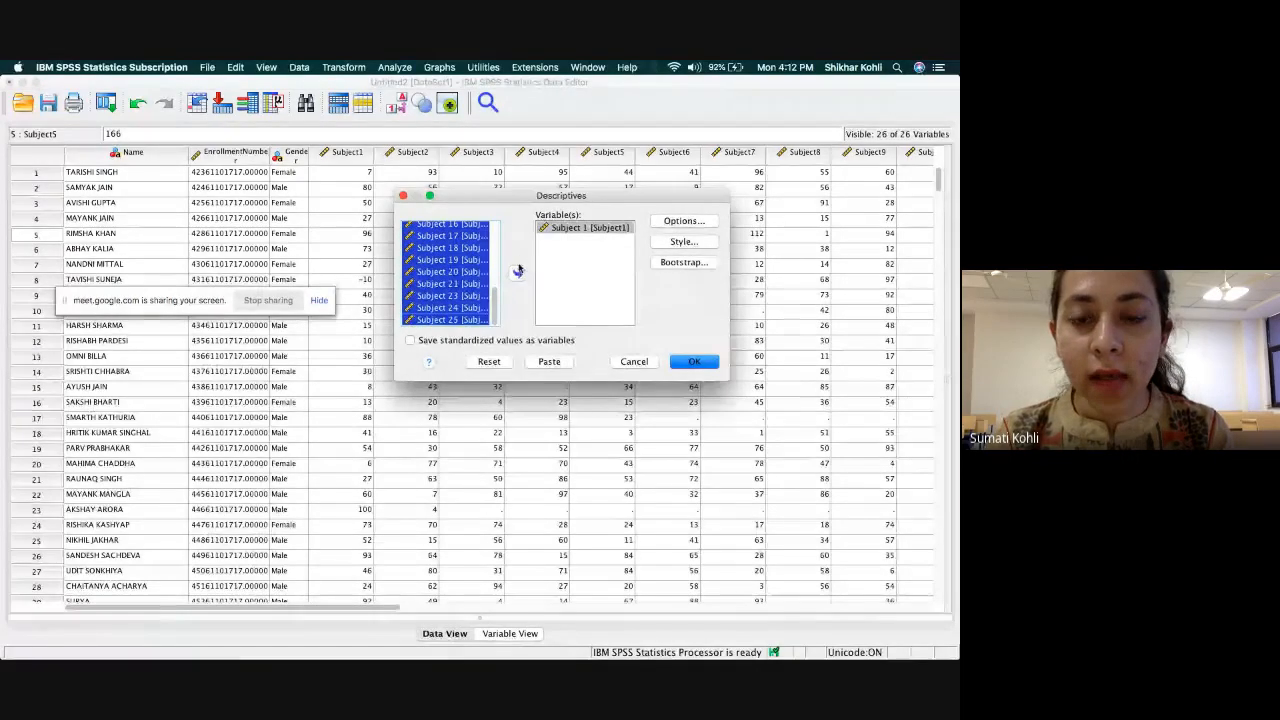
click(518, 270)
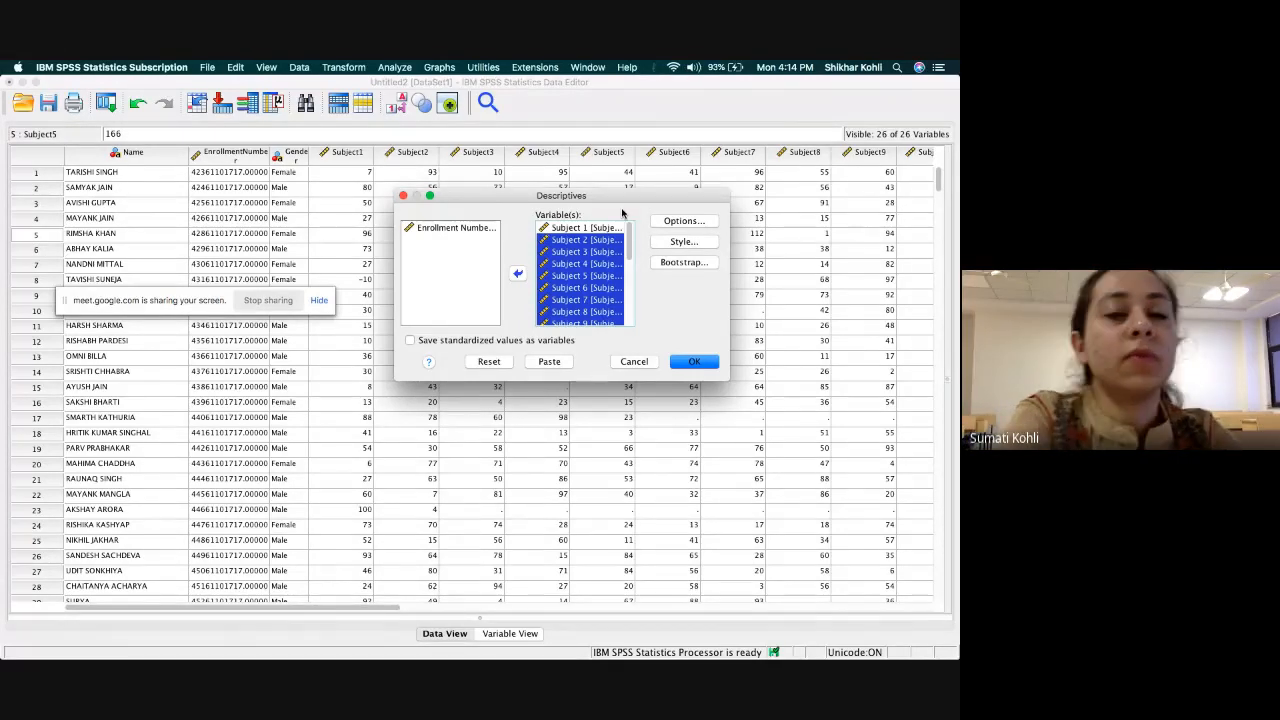
Include Range among the statistics computed by the Descriptives analysis, leaving Sum out.
click(706, 222)
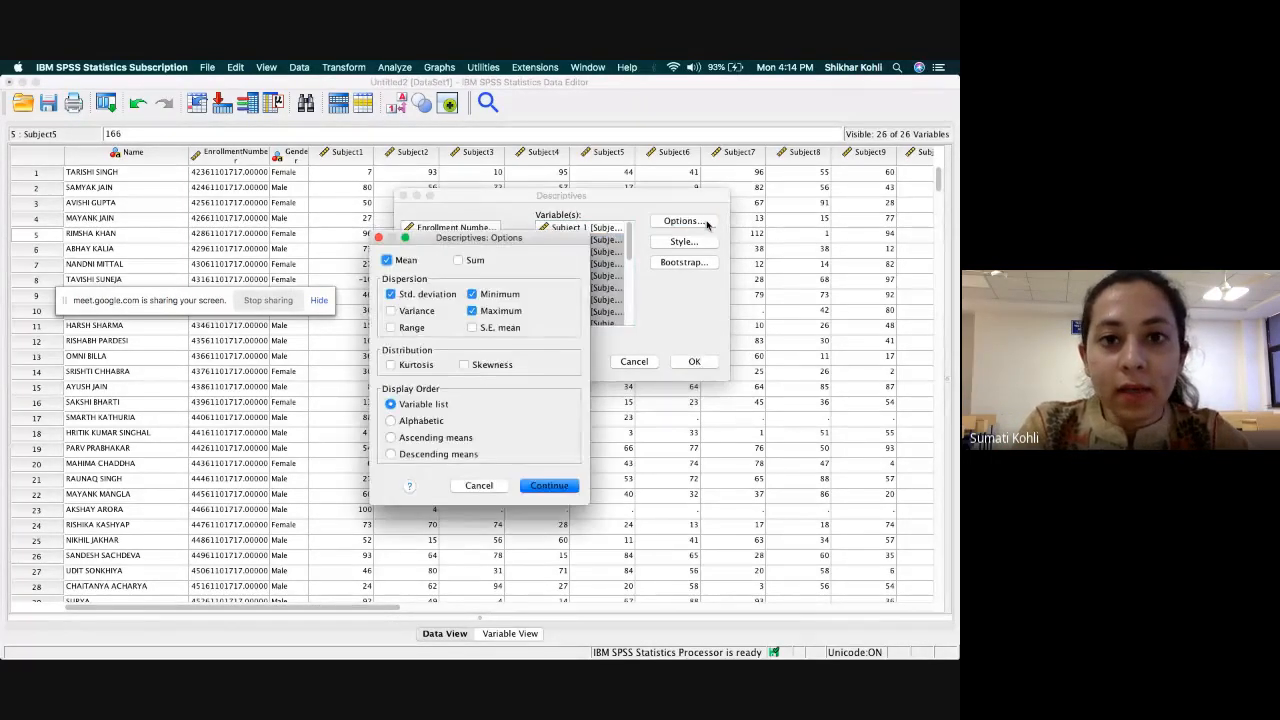
drag(516, 243, 546, 178)
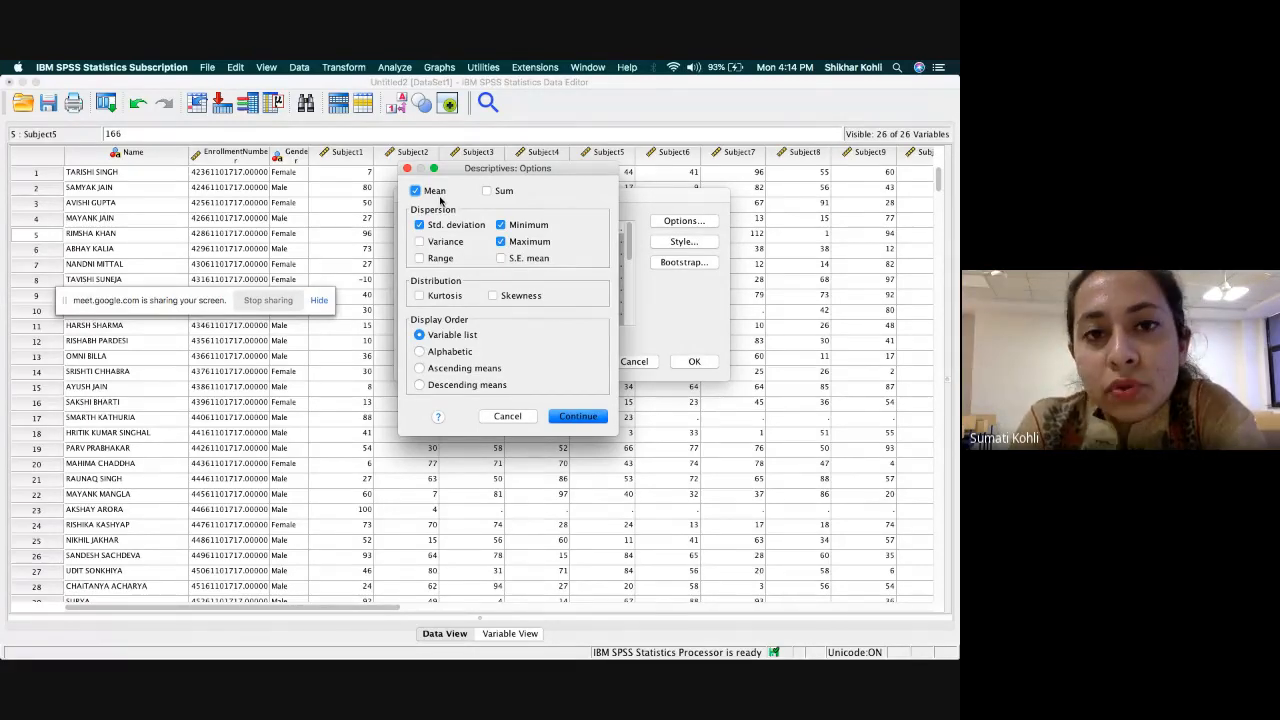
click(487, 192)
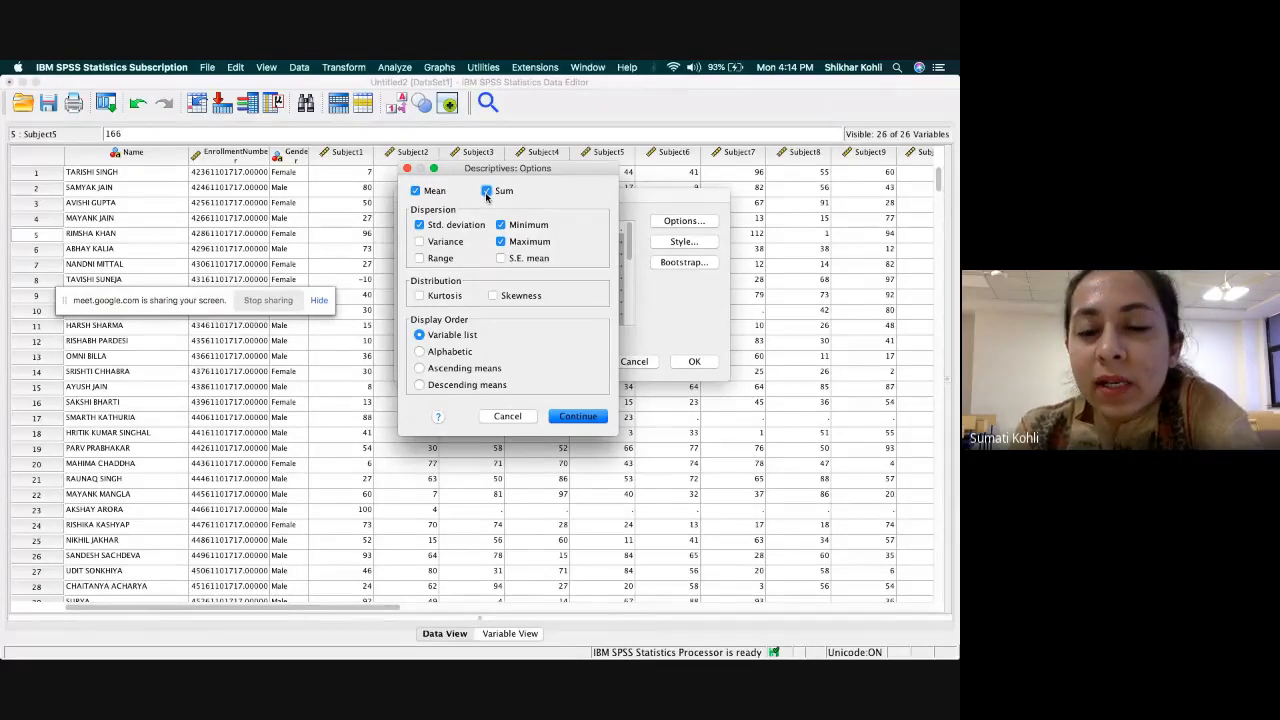
click(487, 192)
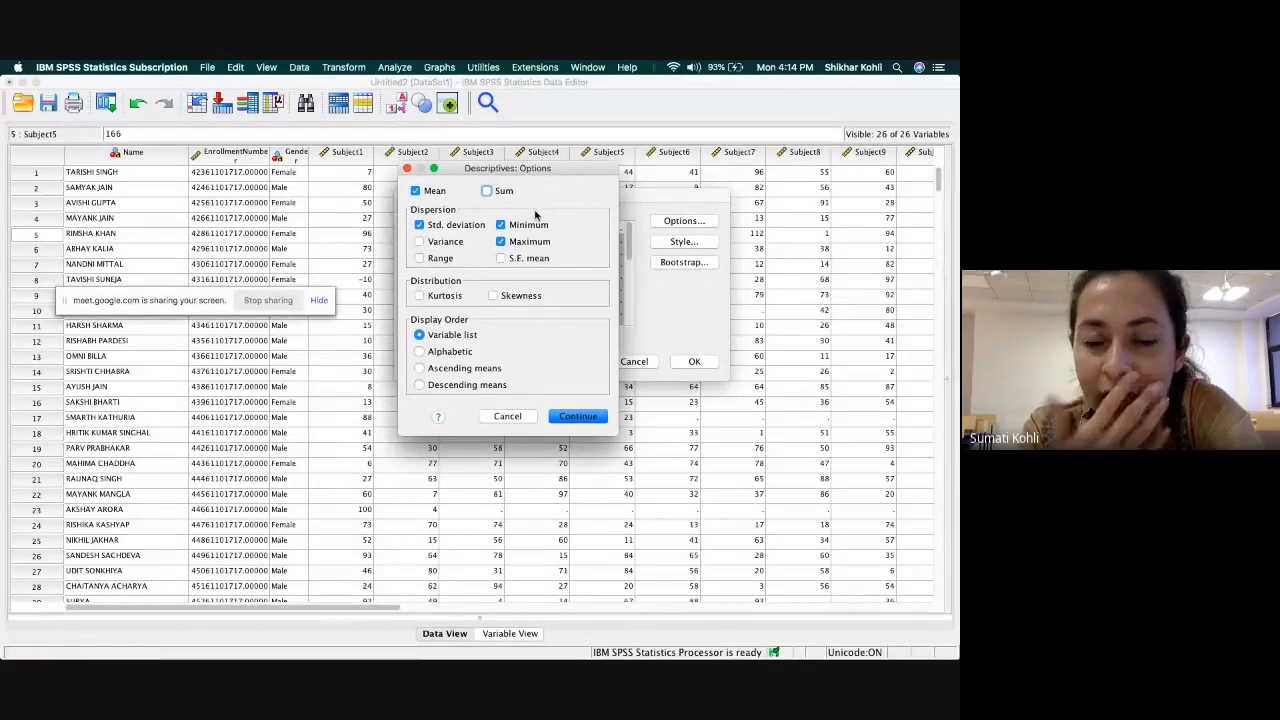
click(420, 259)
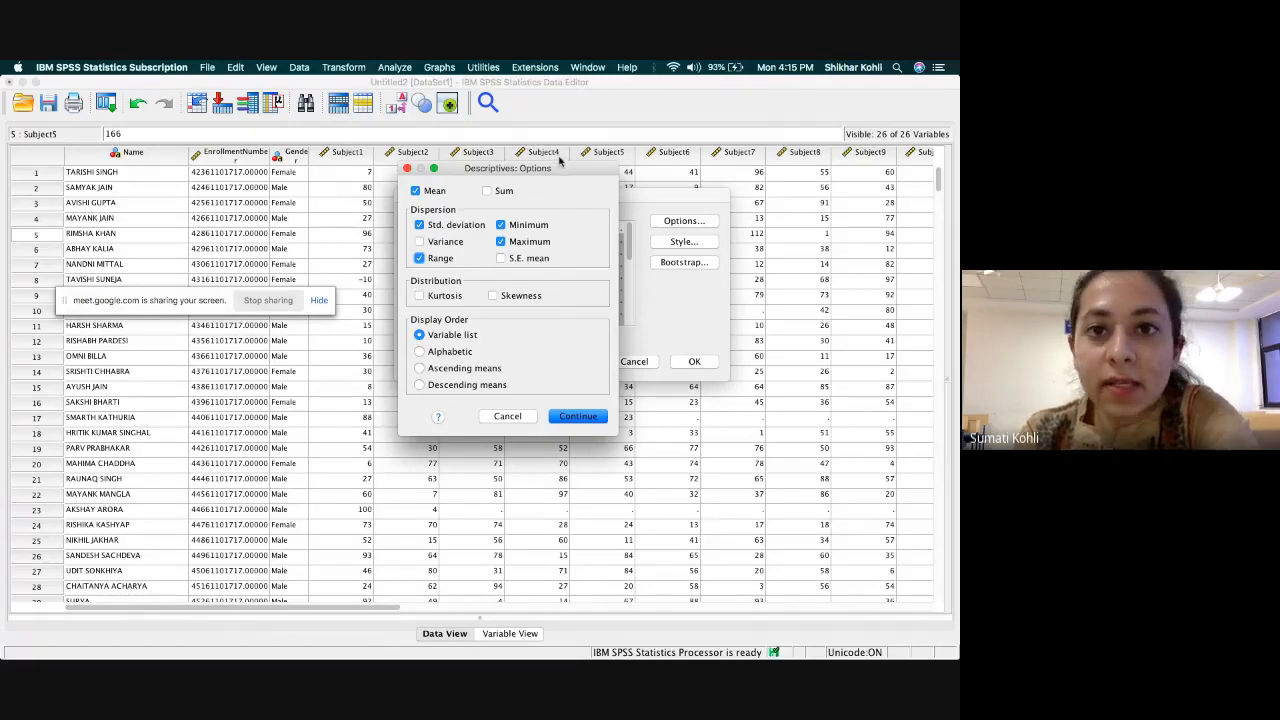
Order the results by variable list, accept the options and run the Descriptives analysis.
click(452, 384)
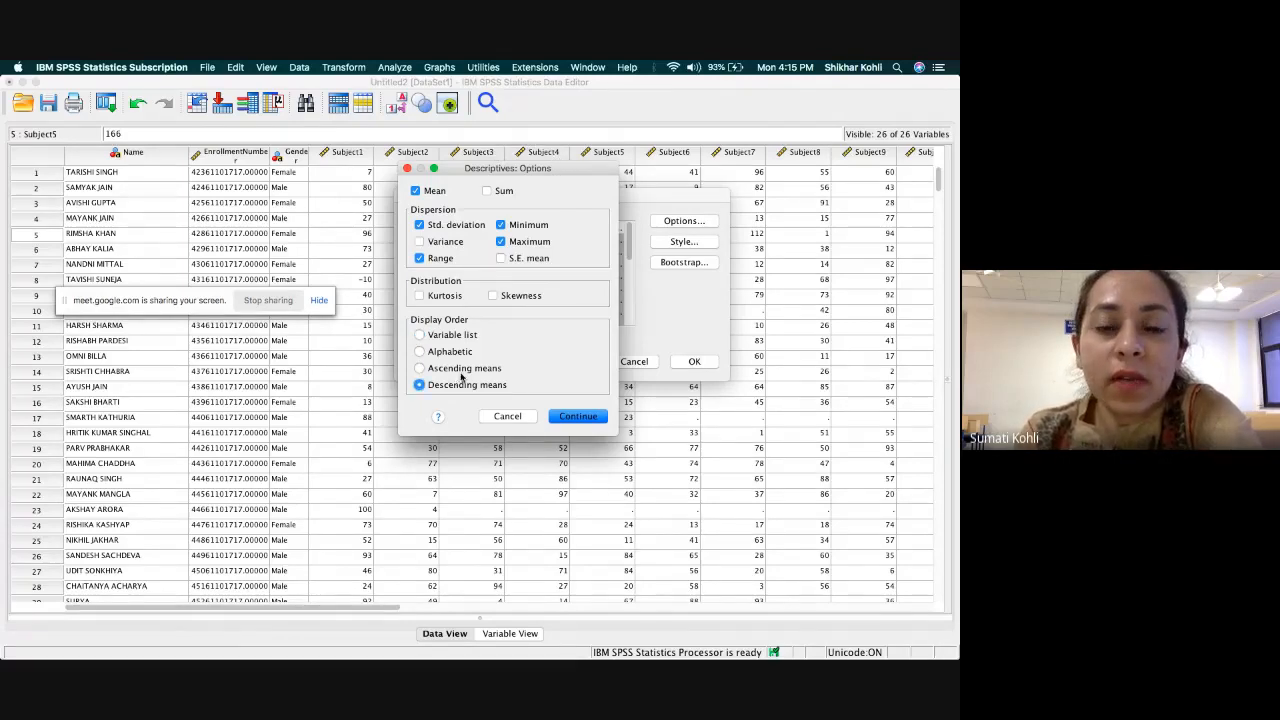
click(458, 337)
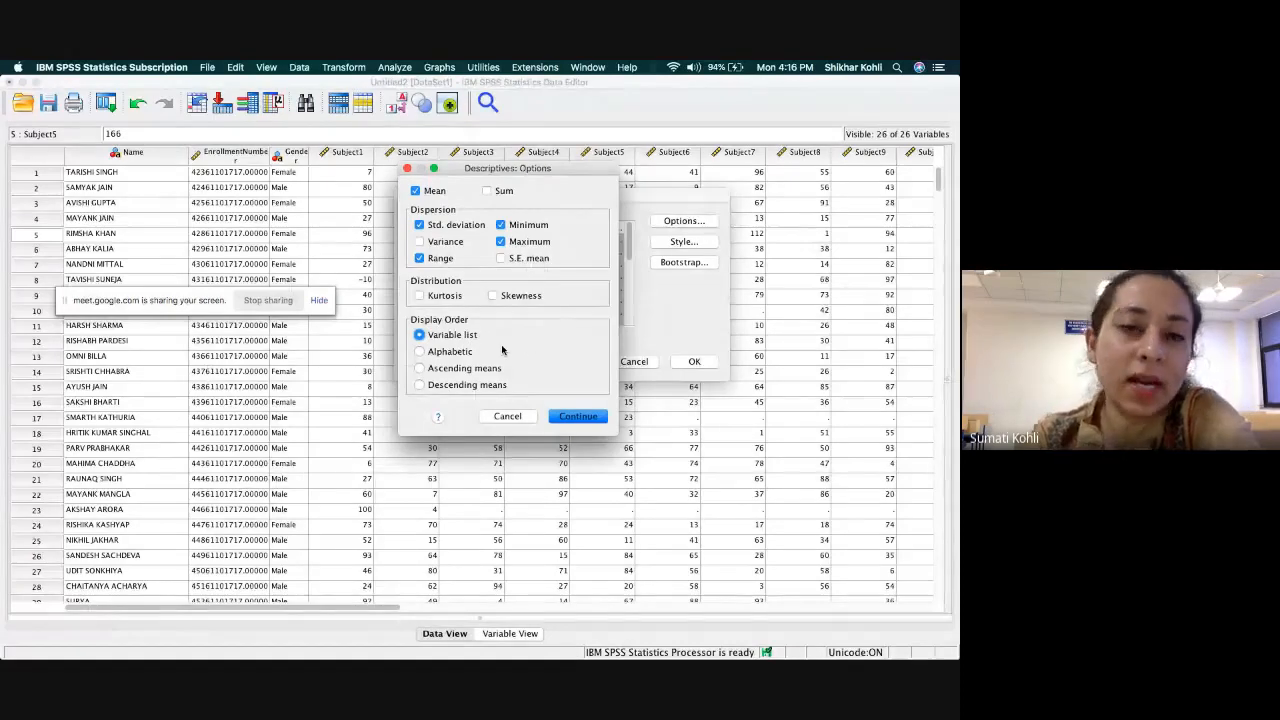
click(589, 416)
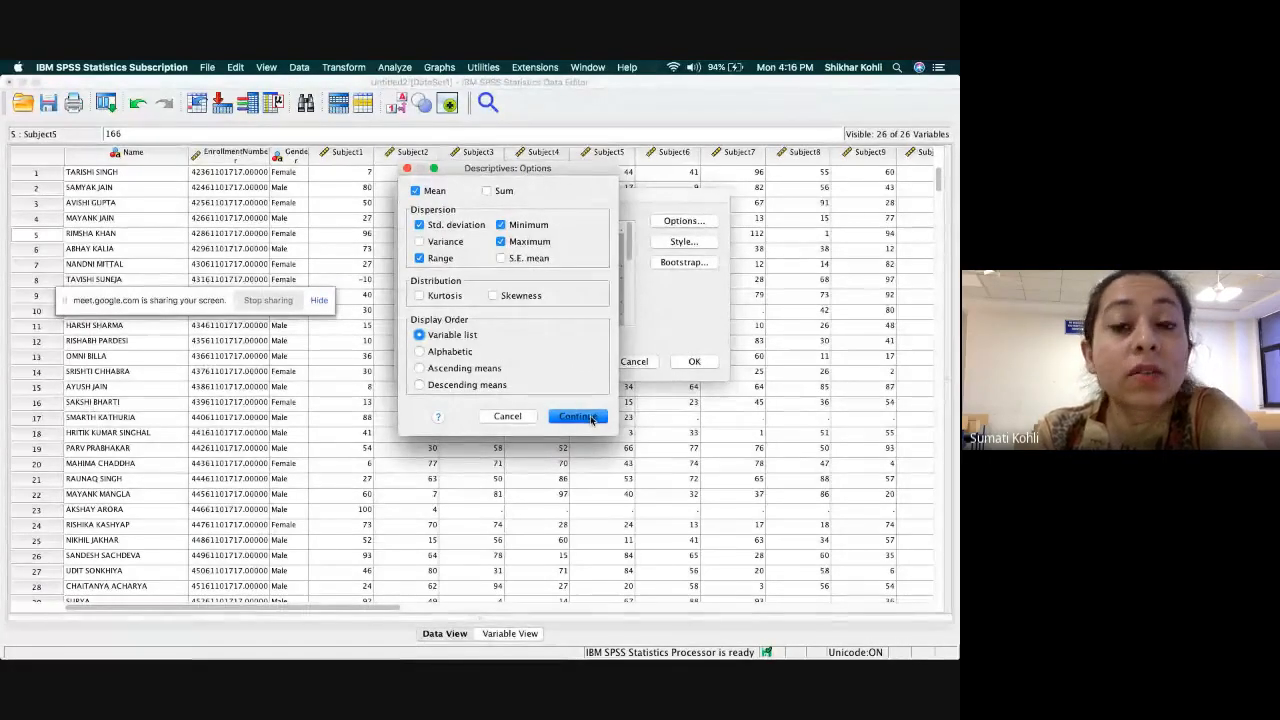
click(589, 417)
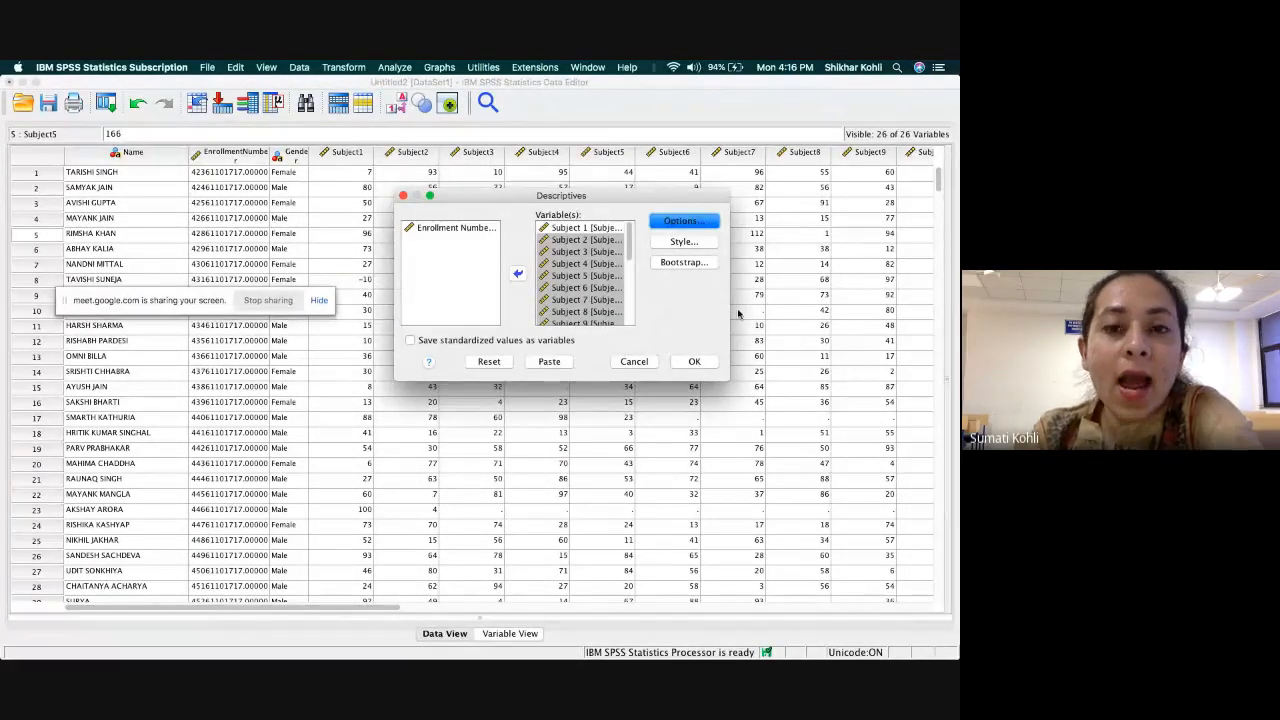
click(697, 362)
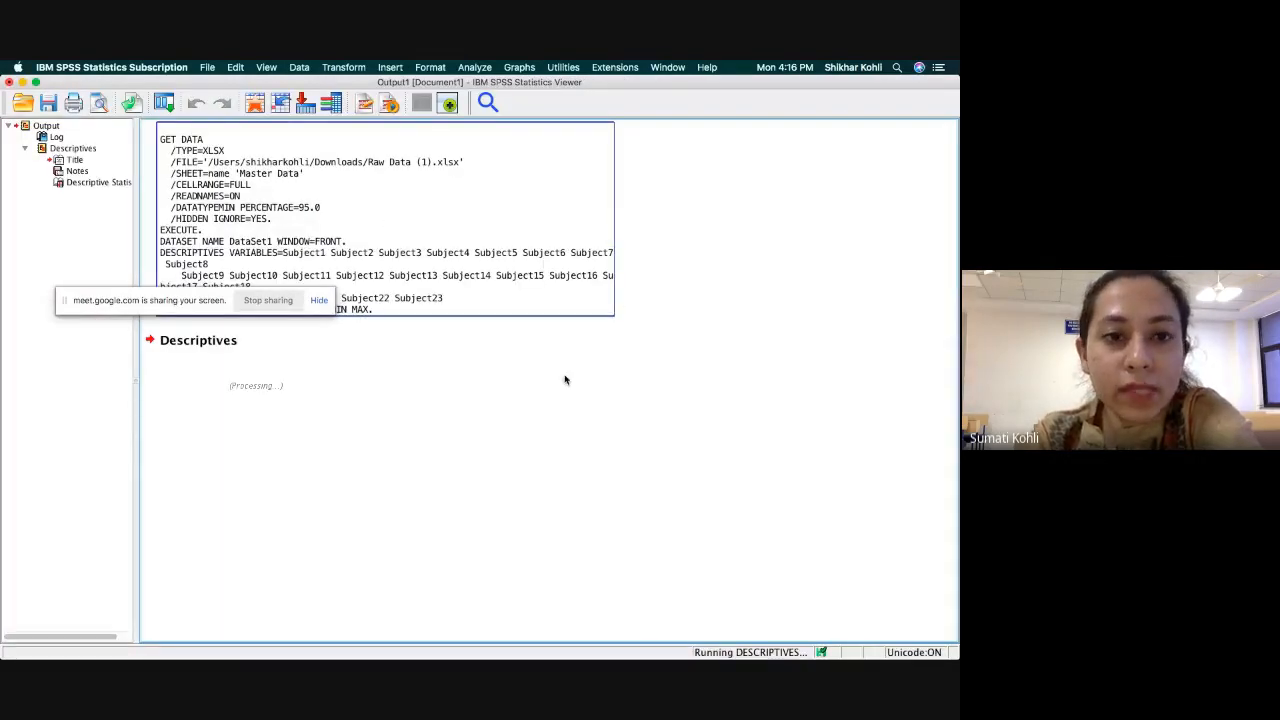
Examine the minimum and maximum of each subject in the Descriptive Statistics output table for out-of-range marks.
scroll(621, 374, down, 3)
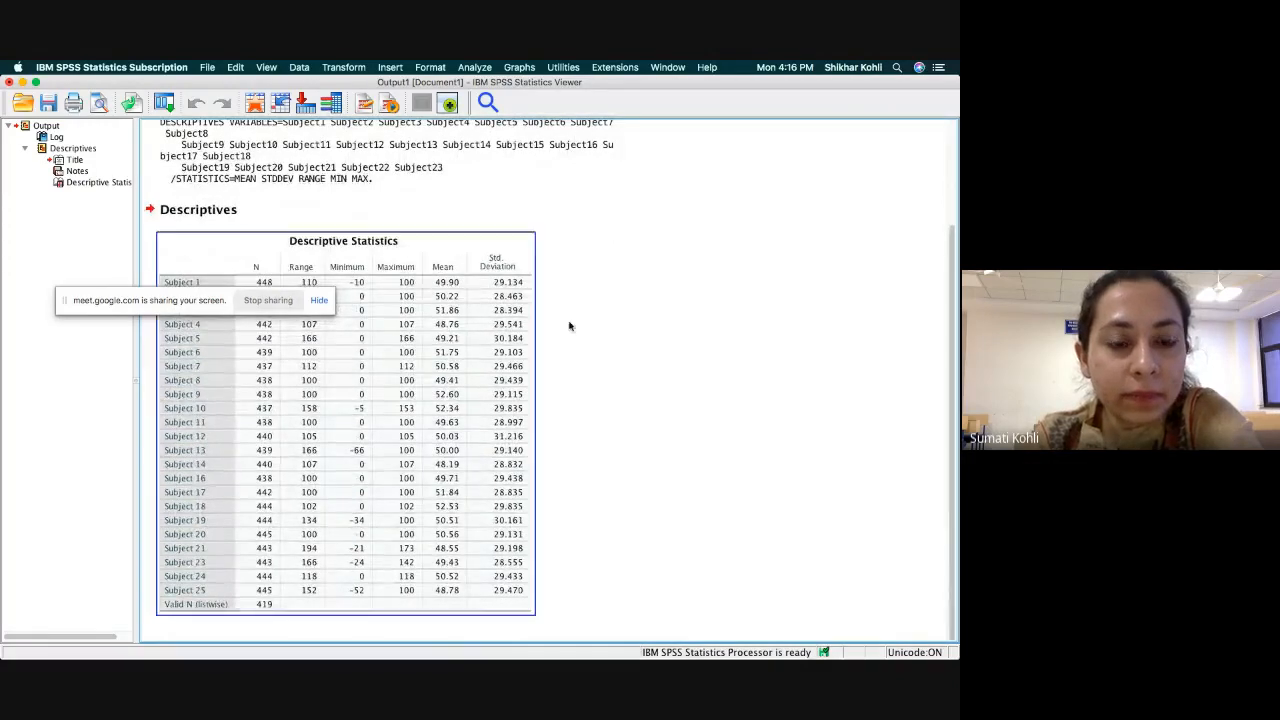
drag(178, 302, 688, 304)
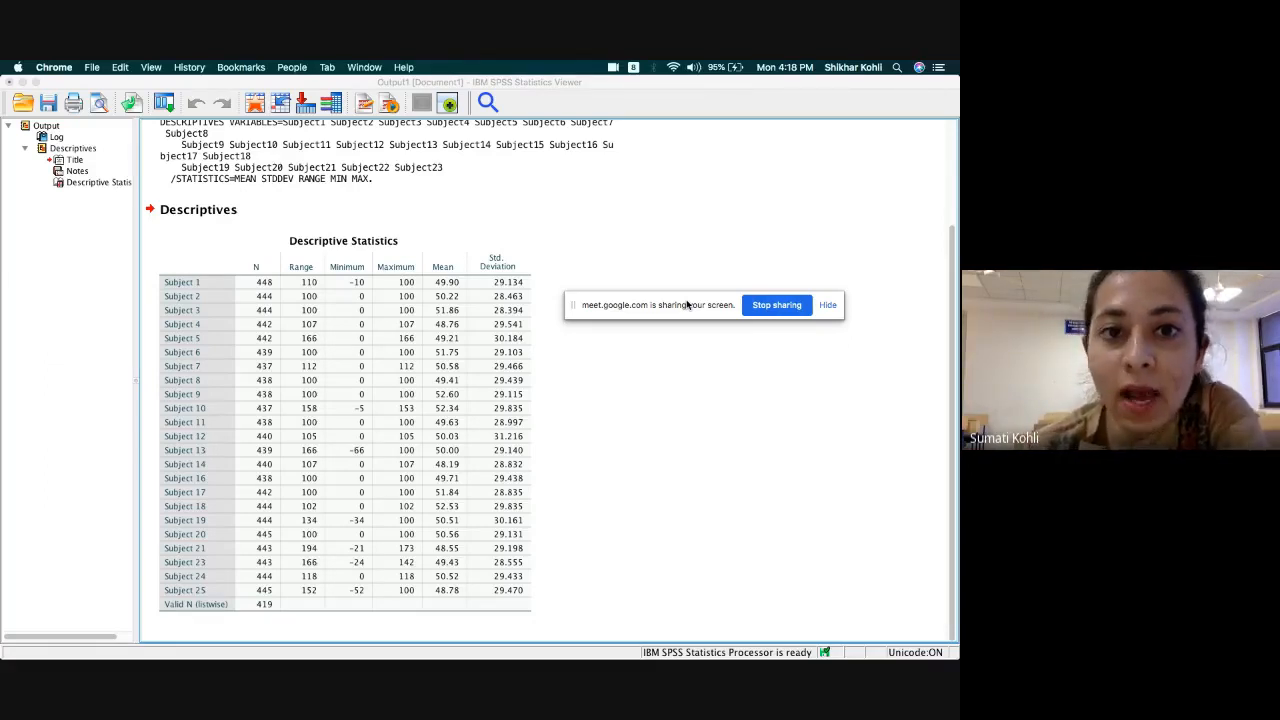
click(342, 310)
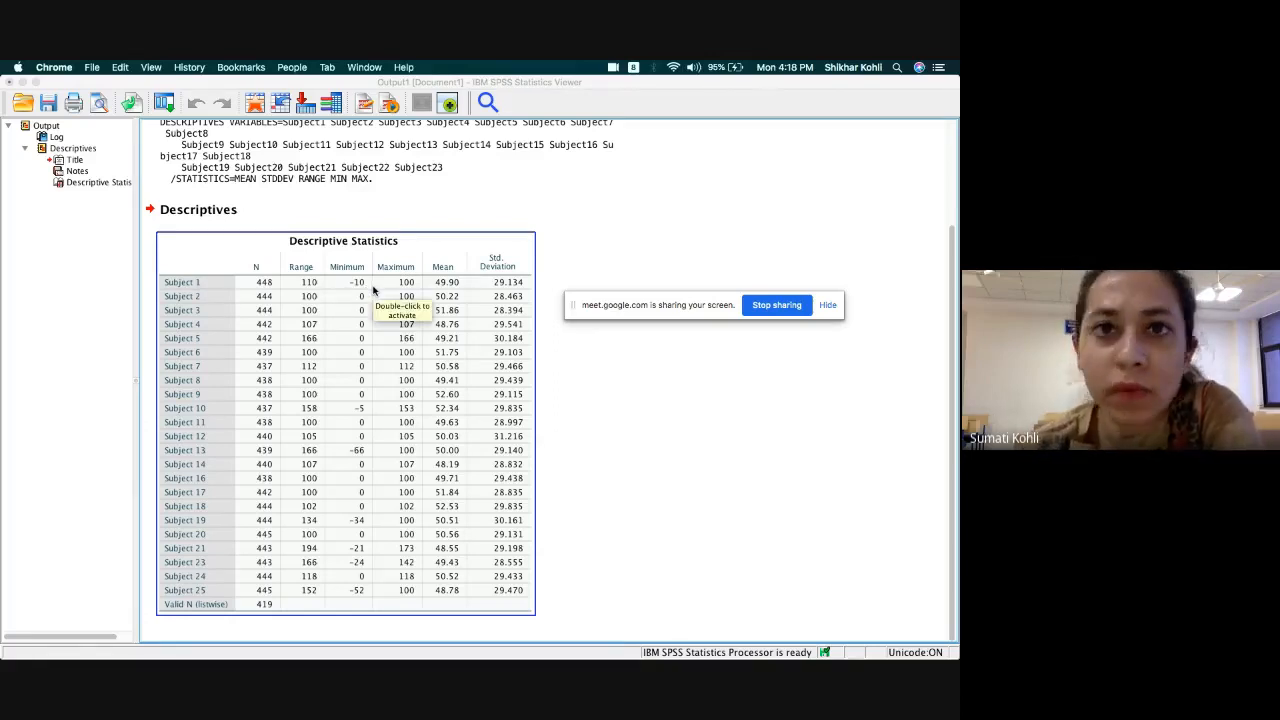
Review the Descriptives syntax and statistics table in the output, and bring up the Data Editor window with the student marks.
click(705, 433)
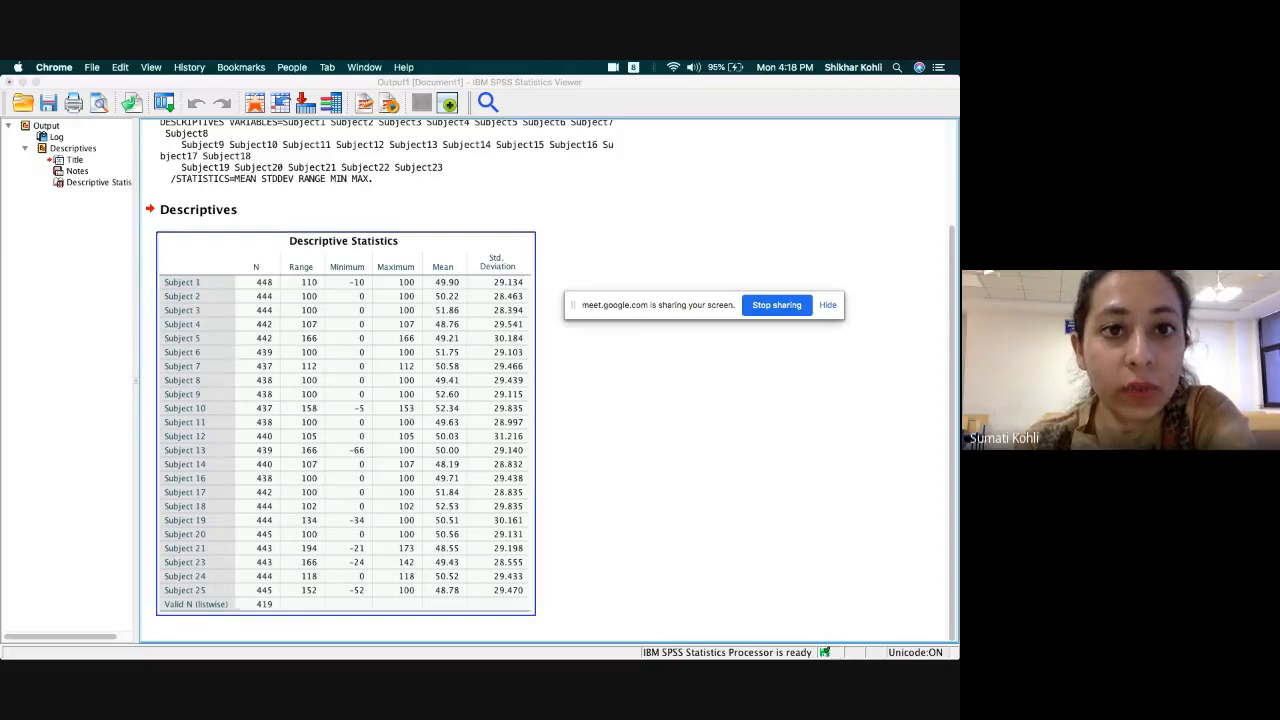
scroll(552, 374, up, 3)
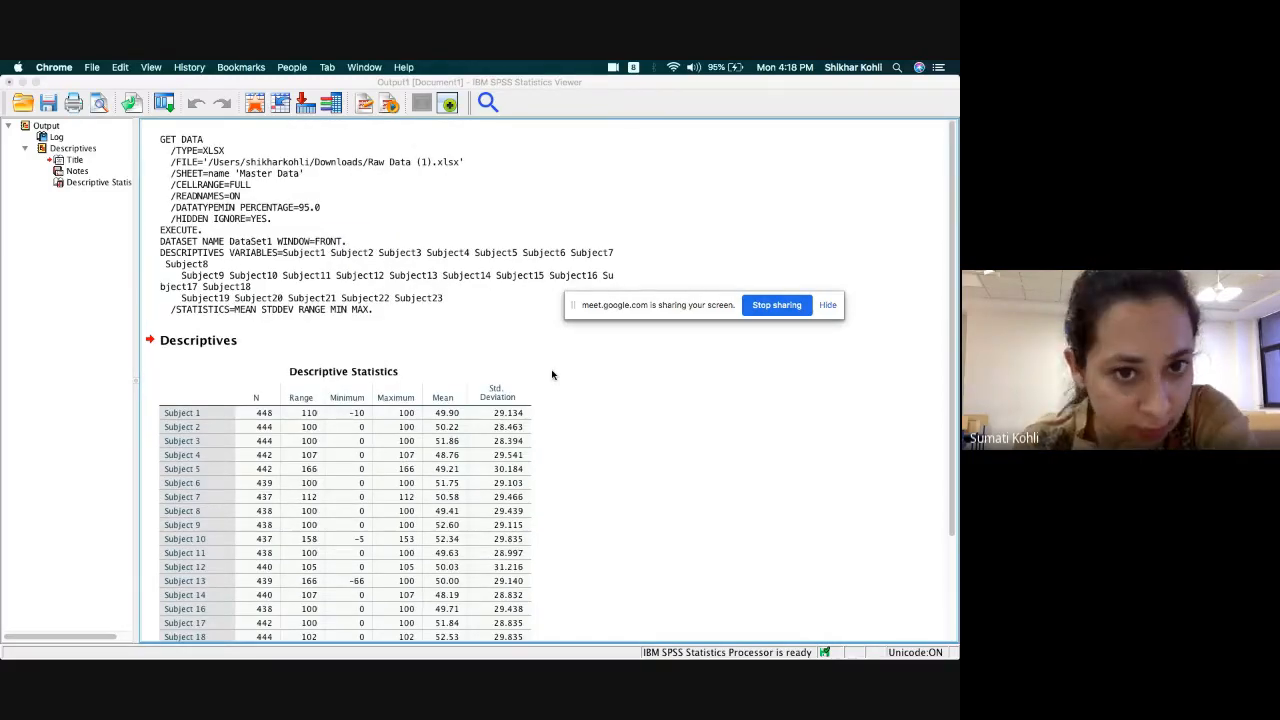
click(552, 374)
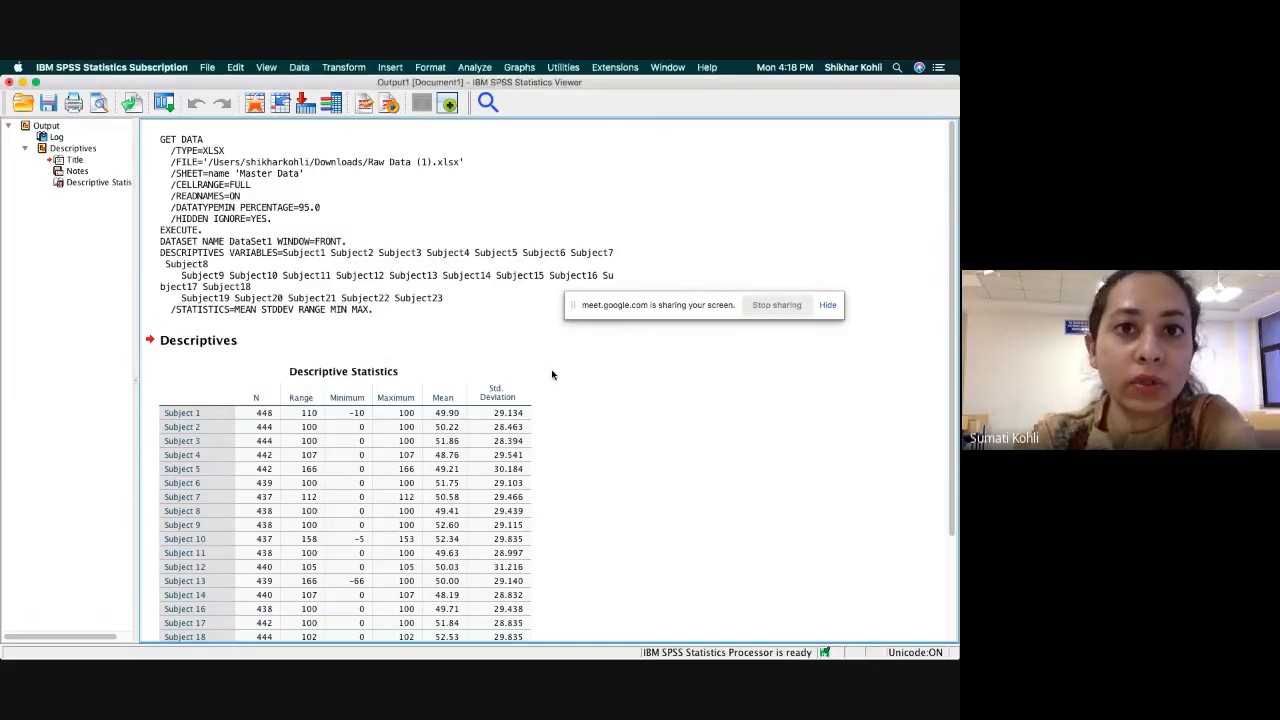
scroll(537, 403, down, 3)
scroll(430, 440, up, 3)
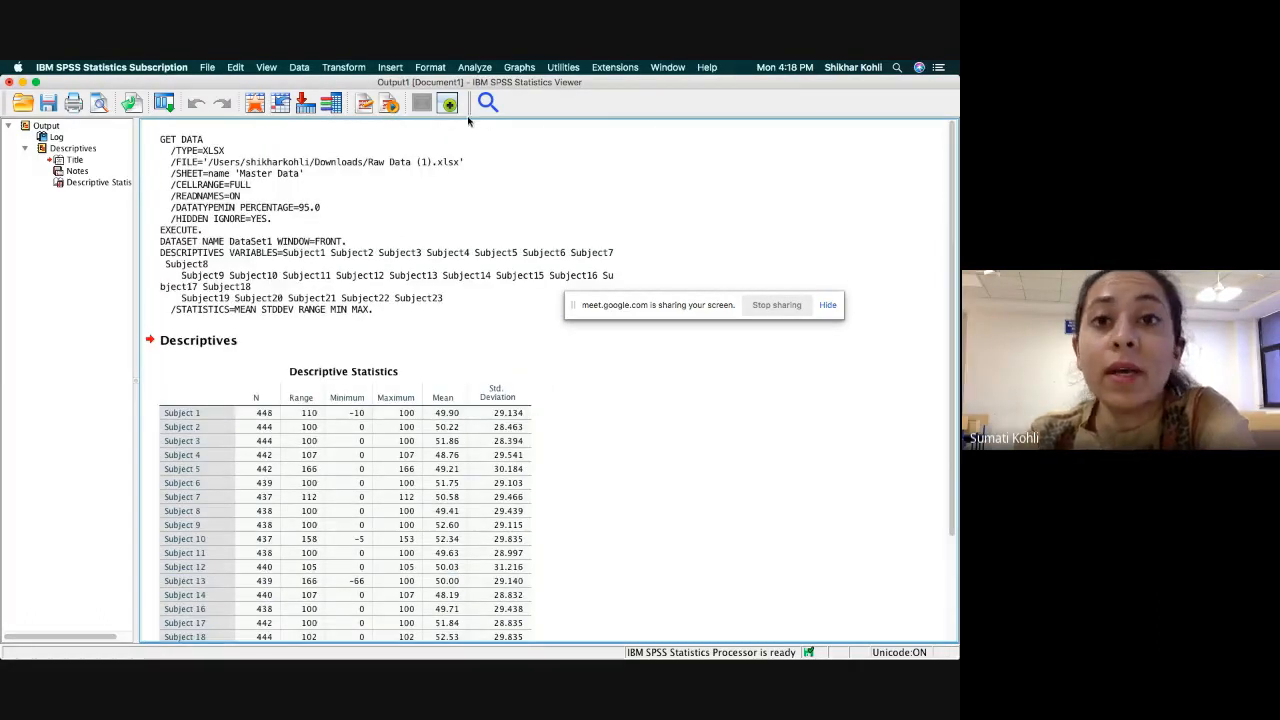
mouse_move(594, 640)
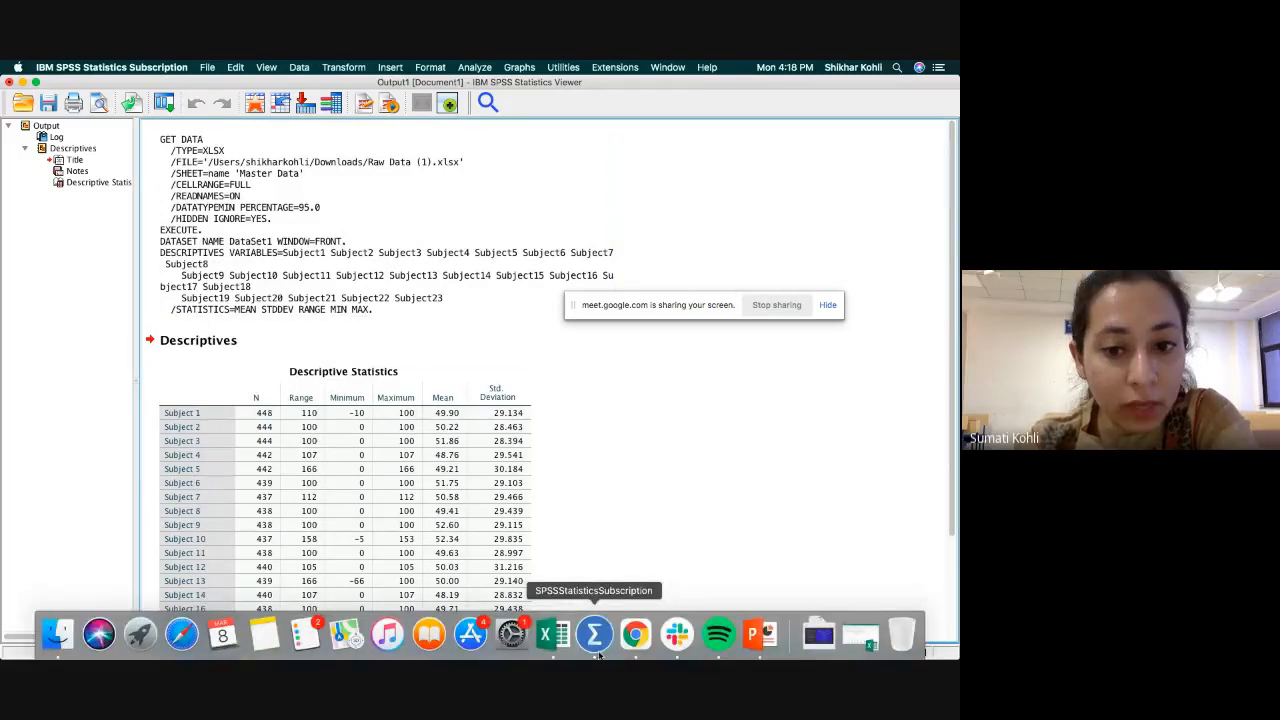
right_click(593, 642)
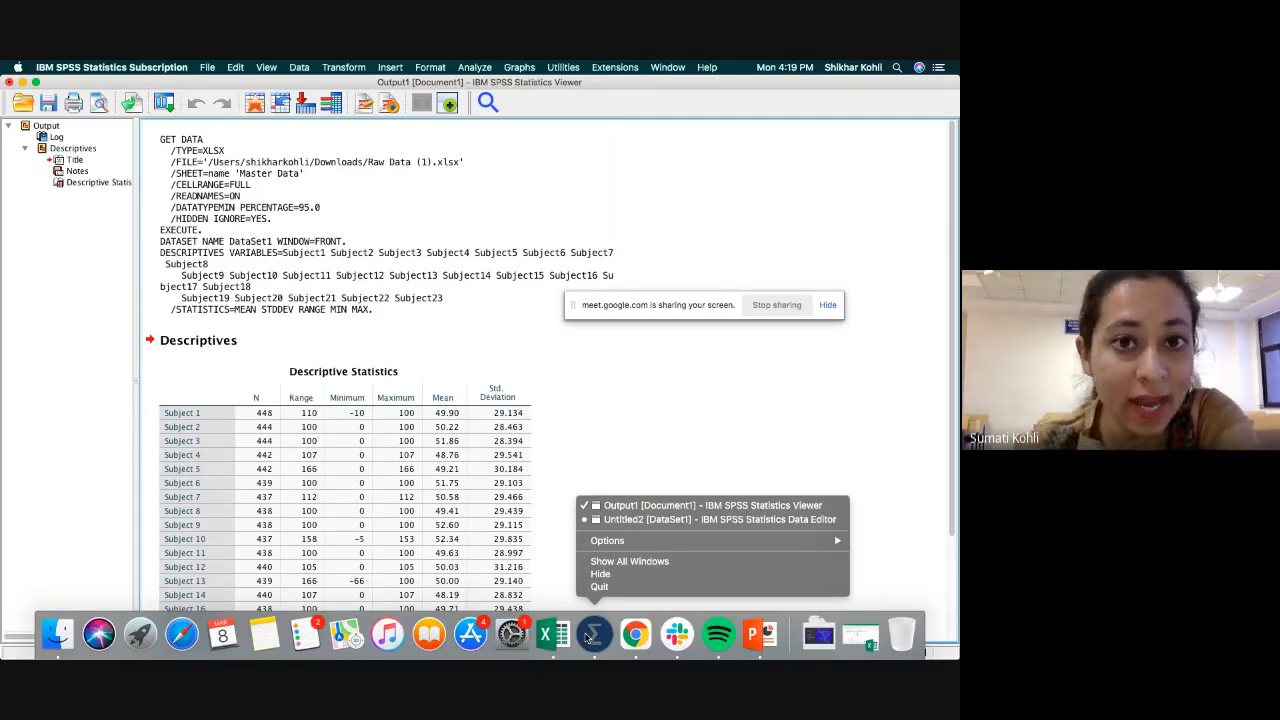
click(616, 522)
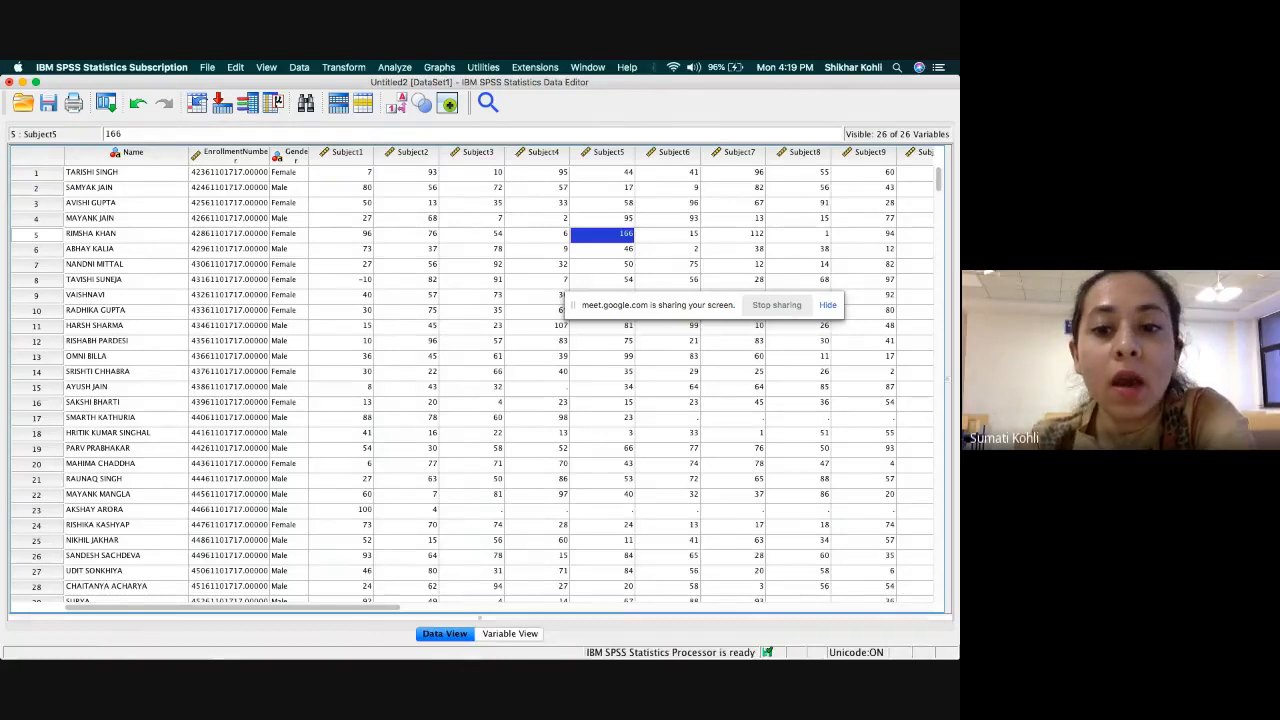
Return to the output viewer and check the Range and Minimum statistics for Subject 1.
mouse_move(480, 655)
right_click(594, 634)
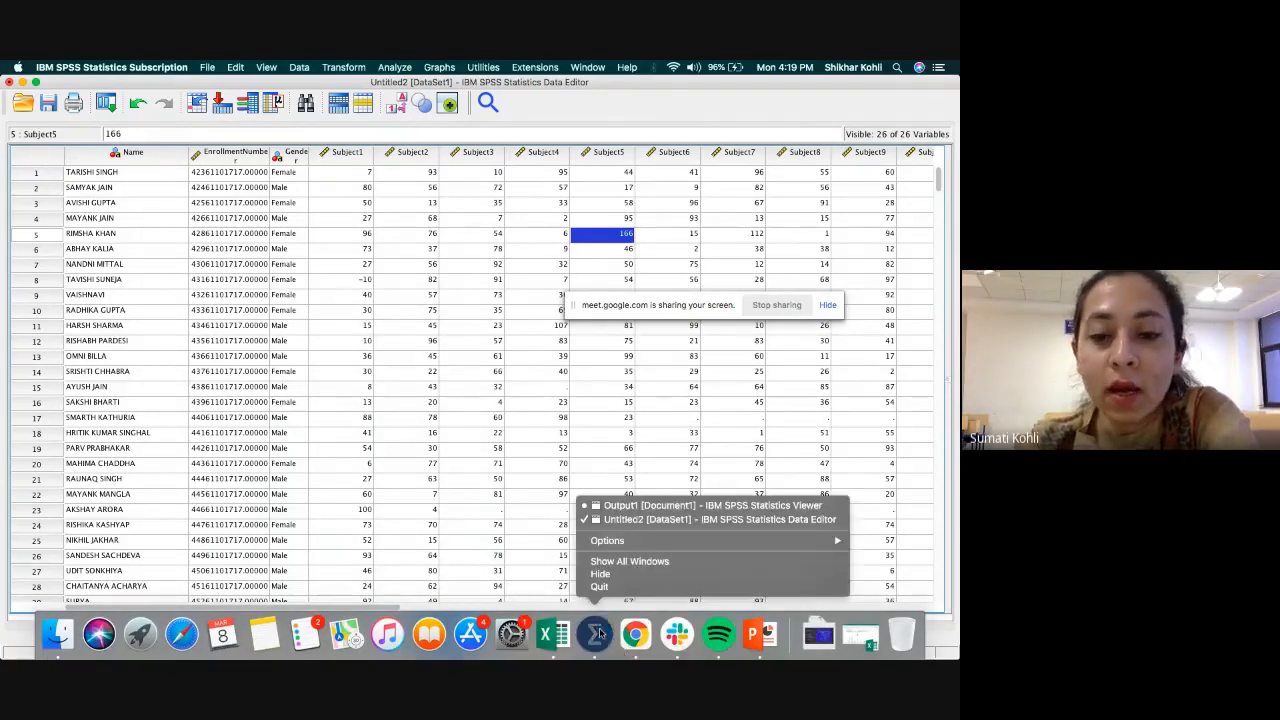
click(626, 506)
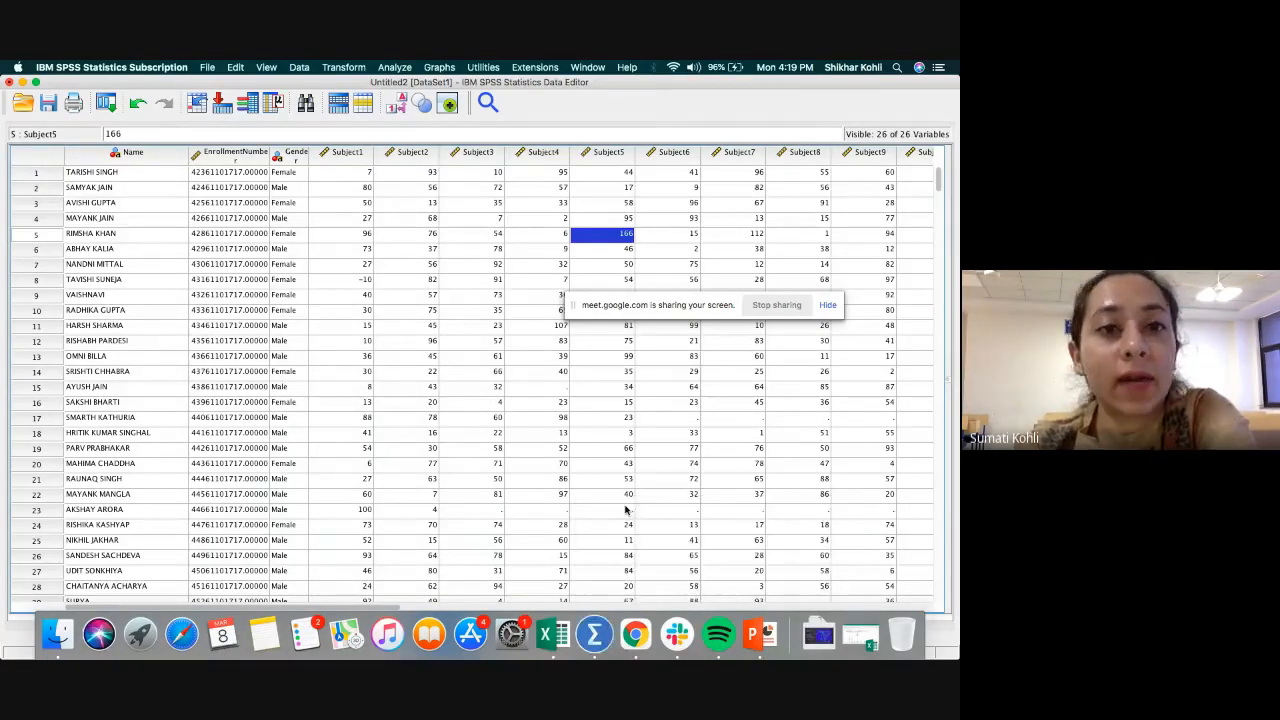
scroll(306, 367, down, 1)
scroll(306, 367, up, 3)
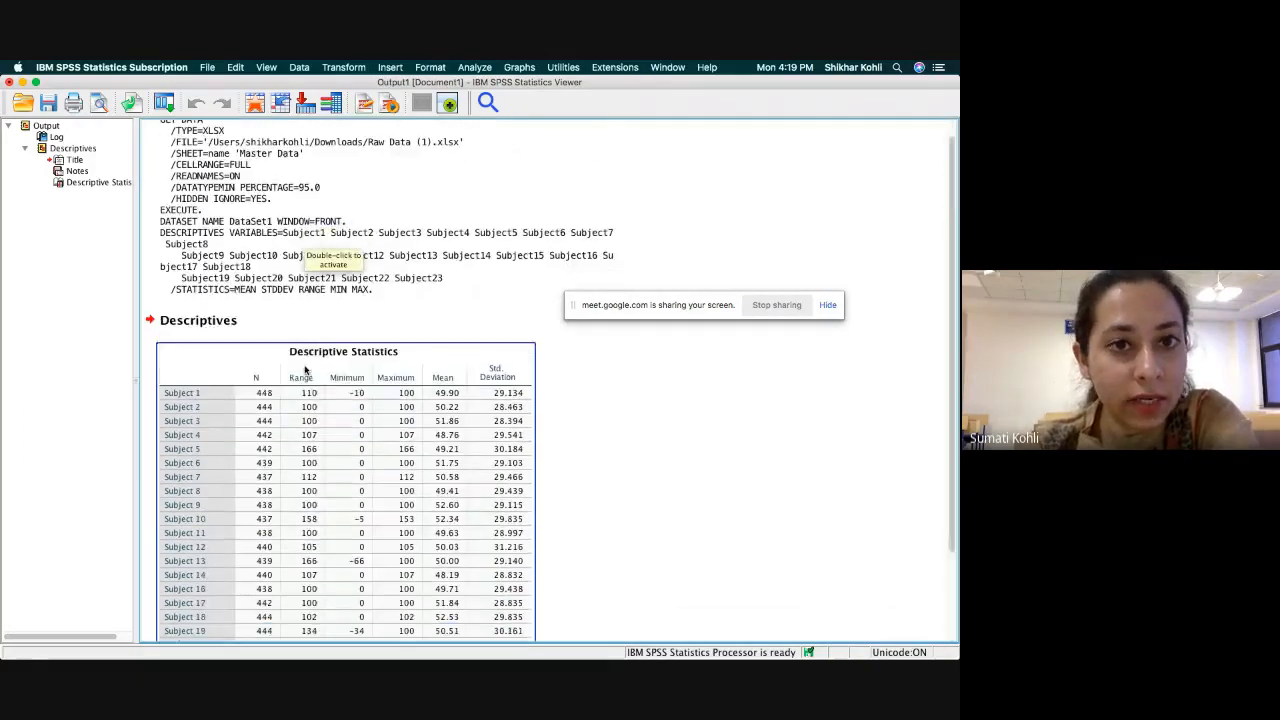
scroll(495, 497, up, 1)
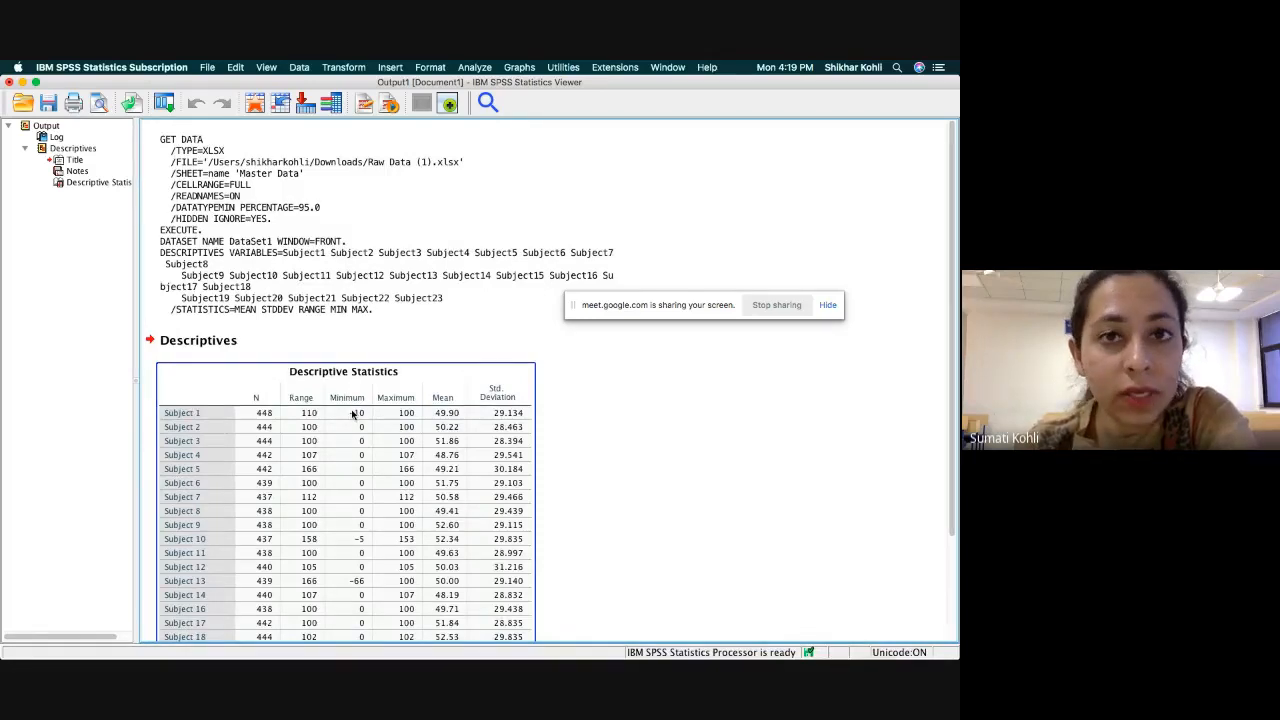
click(690, 456)
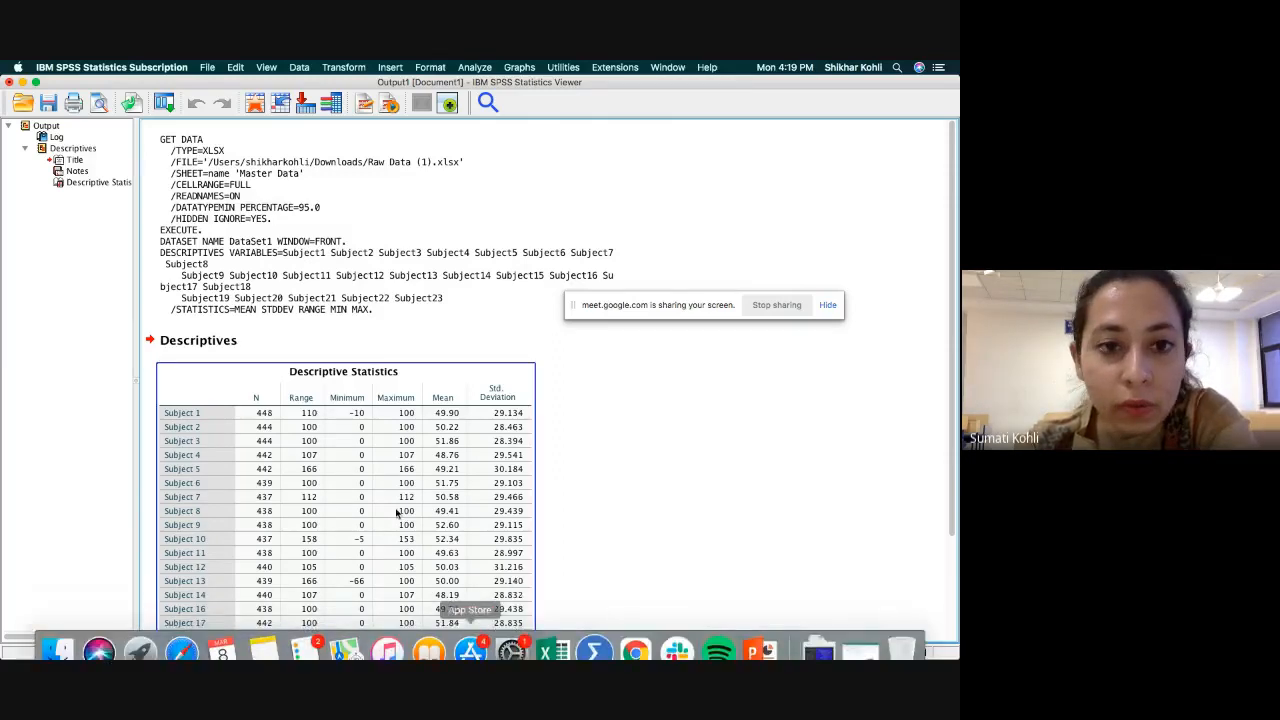
In the Data Editor, set up a find and replace on the Subject1 column that searches for -10.
right_click(593, 645)
click(650, 520)
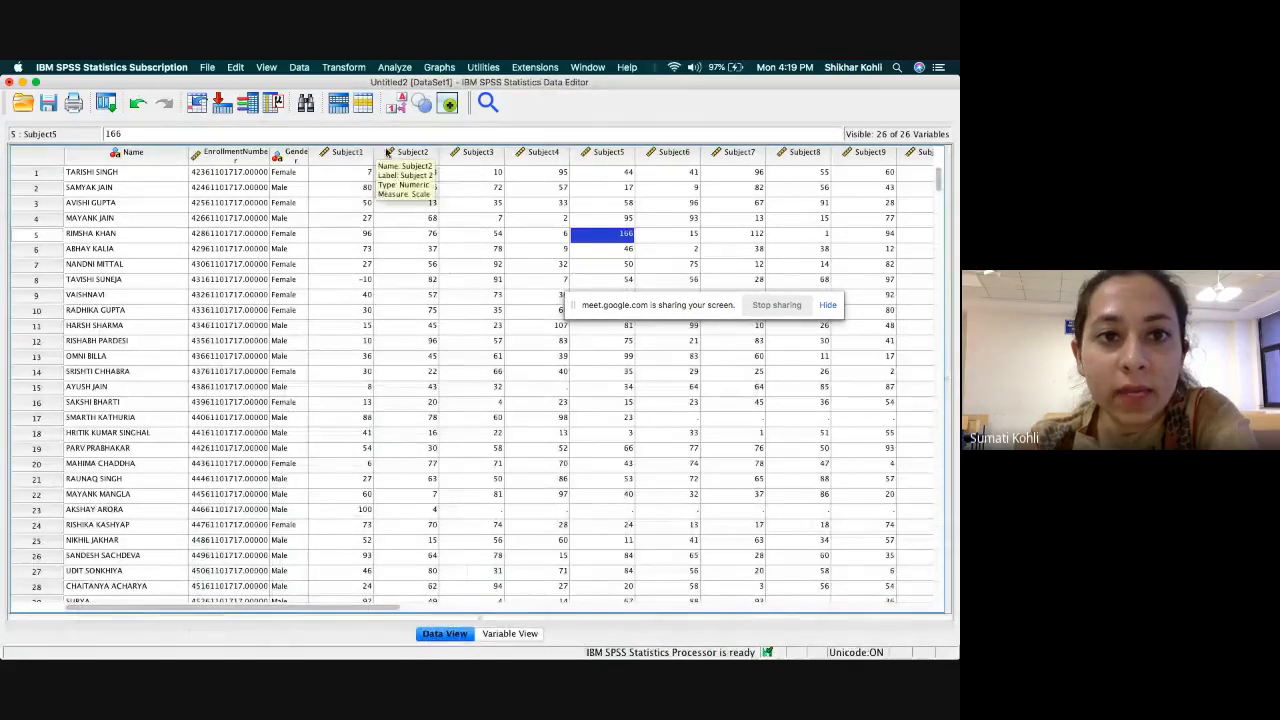
click(348, 152)
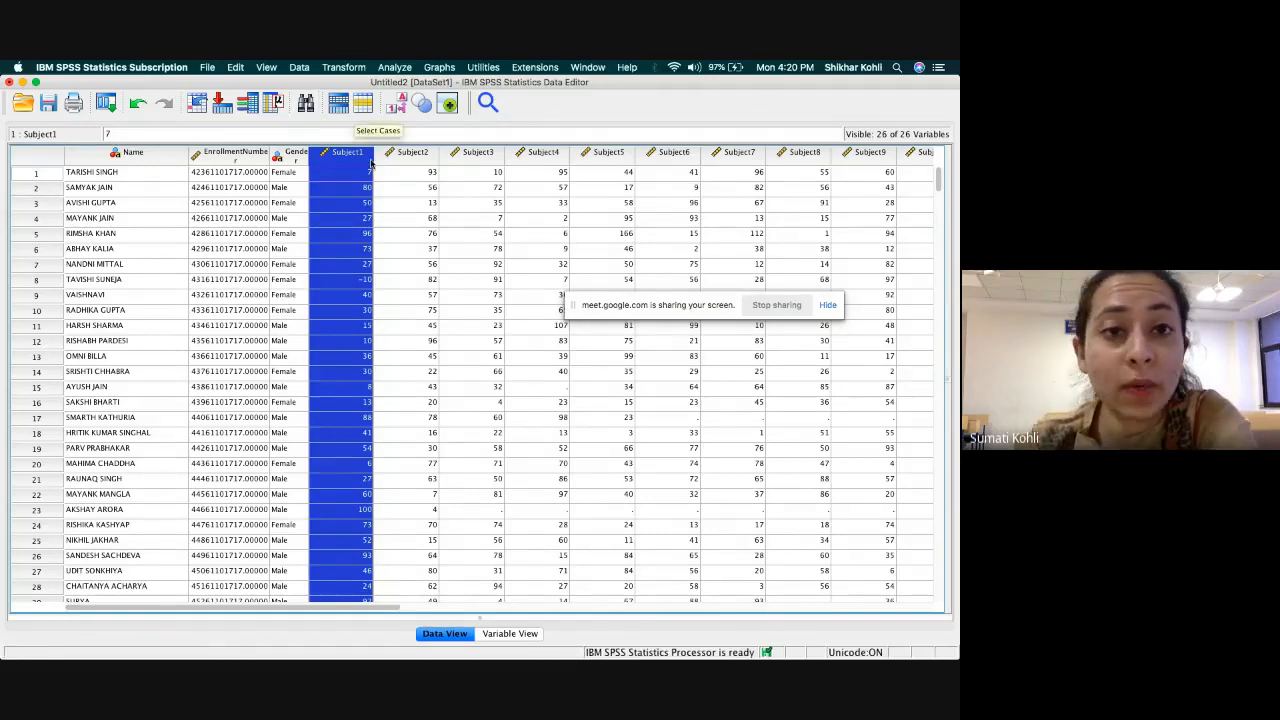
click(306, 105)
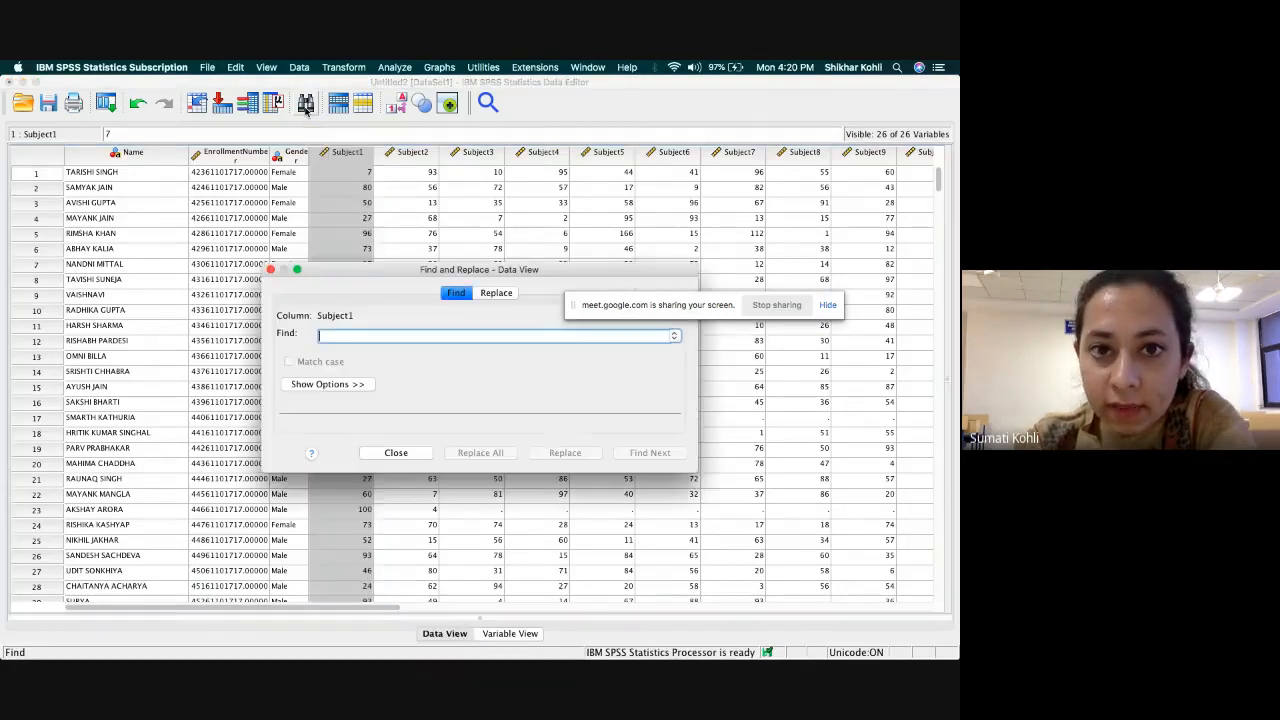
click(498, 294)
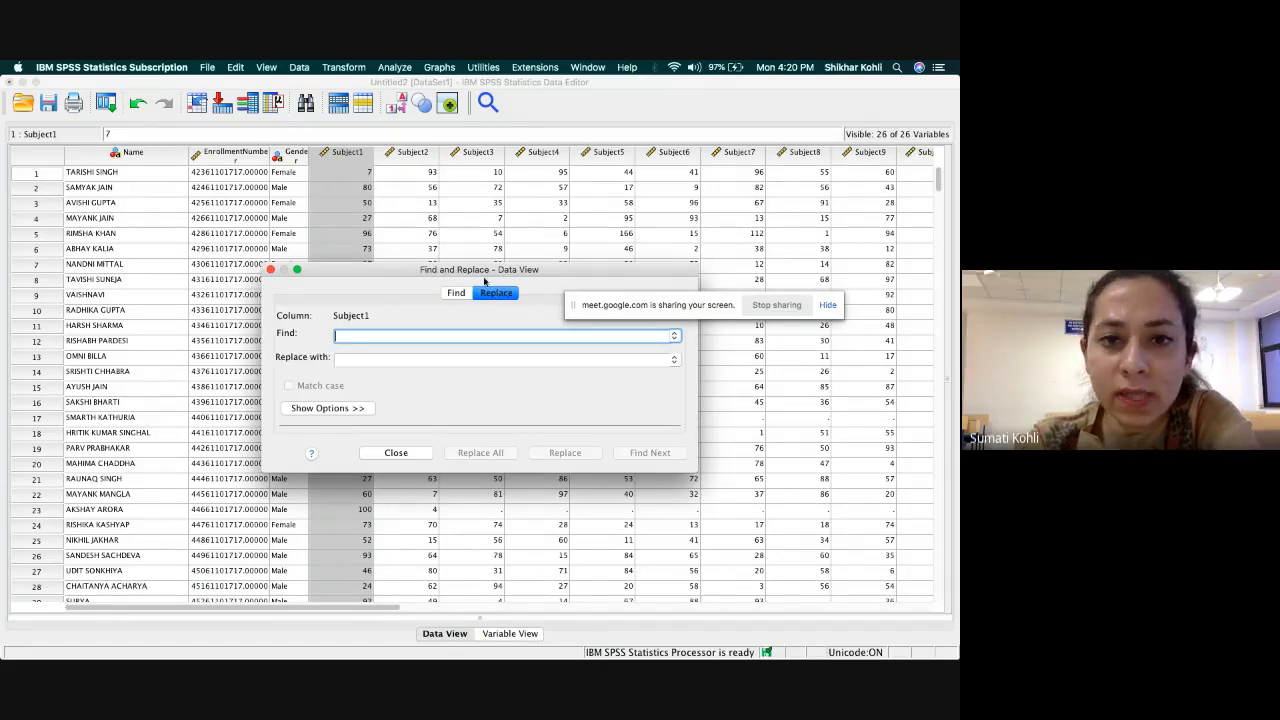
drag(481, 273, 653, 116)
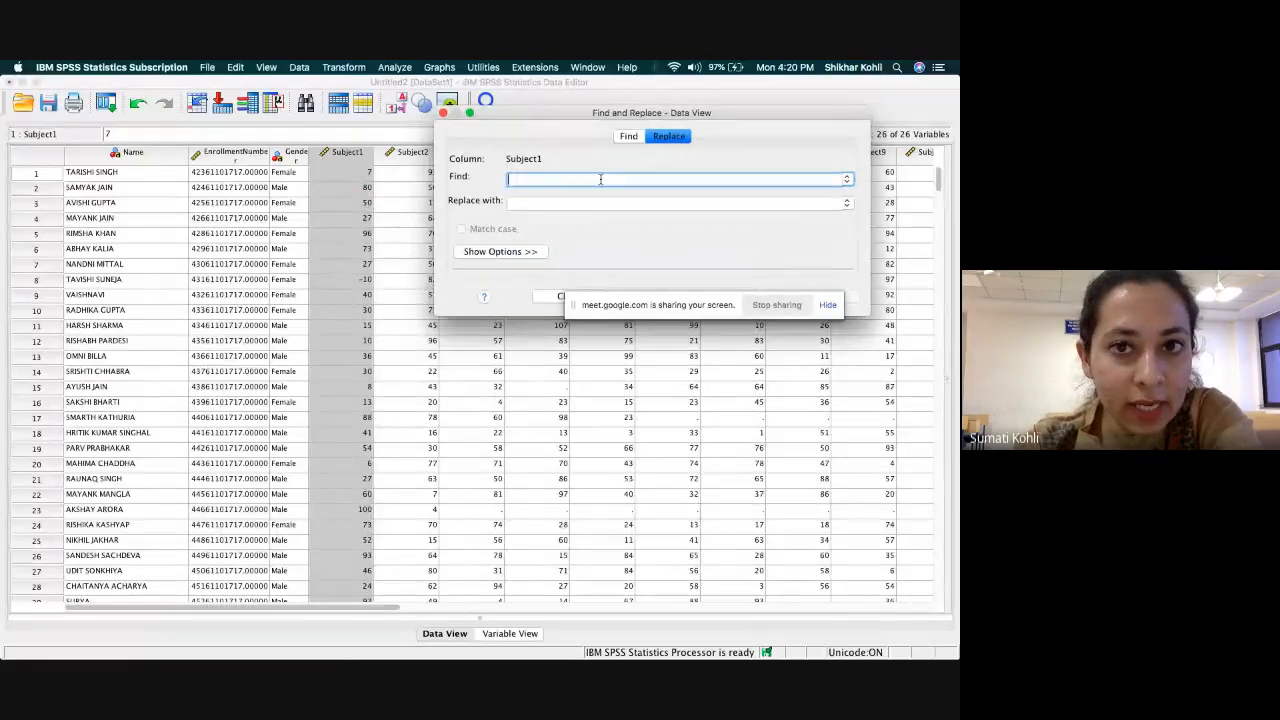
text(-10)
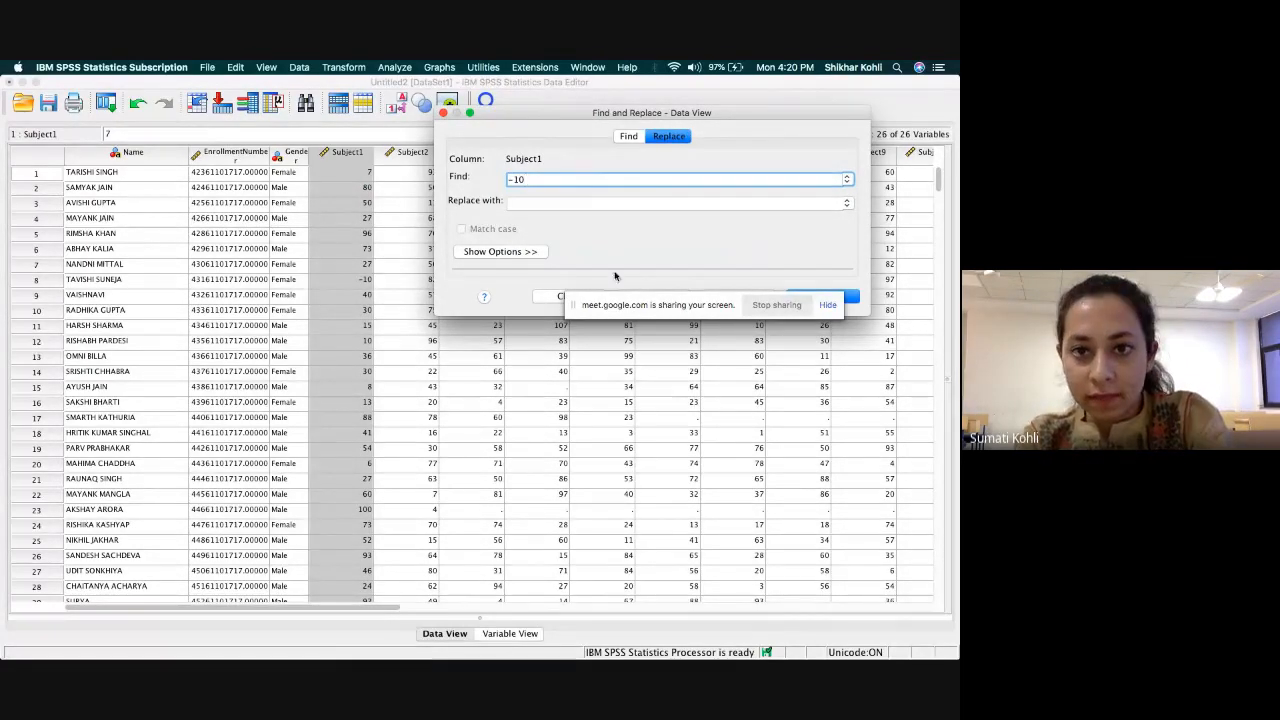
Replace the -10 mark in Subject1 with an empty value and close Find and Replace.
drag(634, 296, 593, 470)
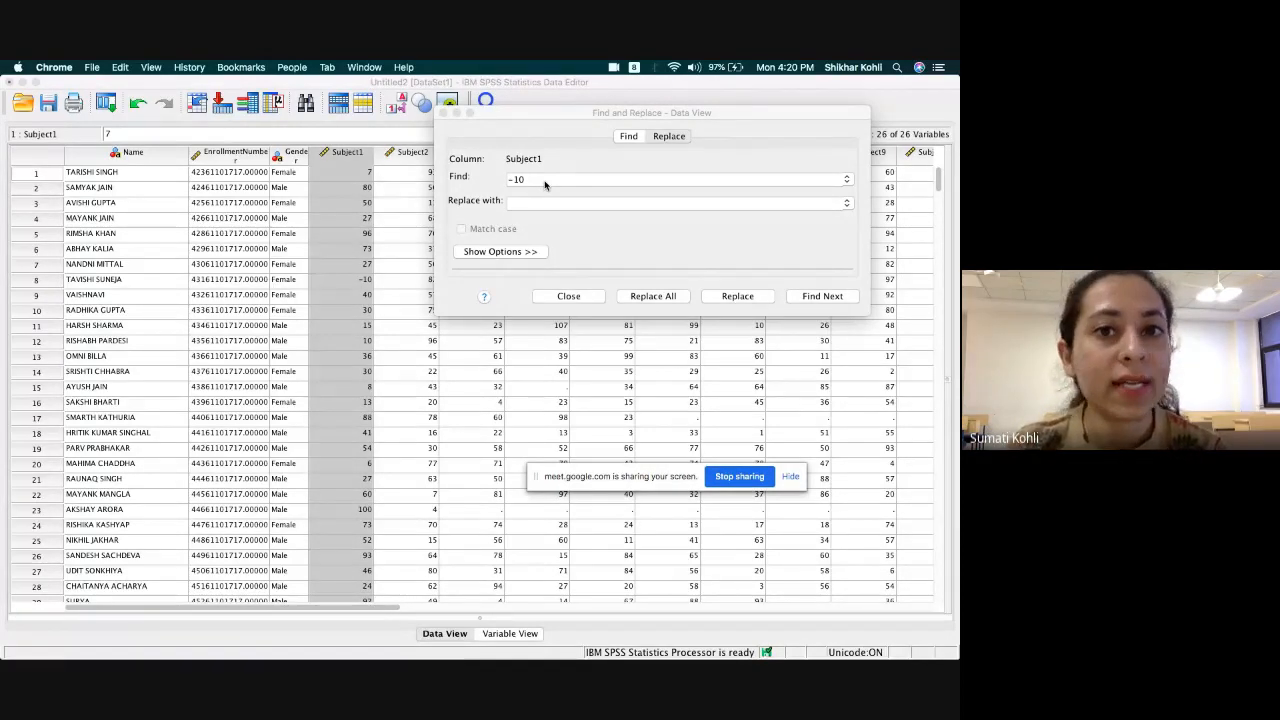
click(745, 297)
click(744, 298)
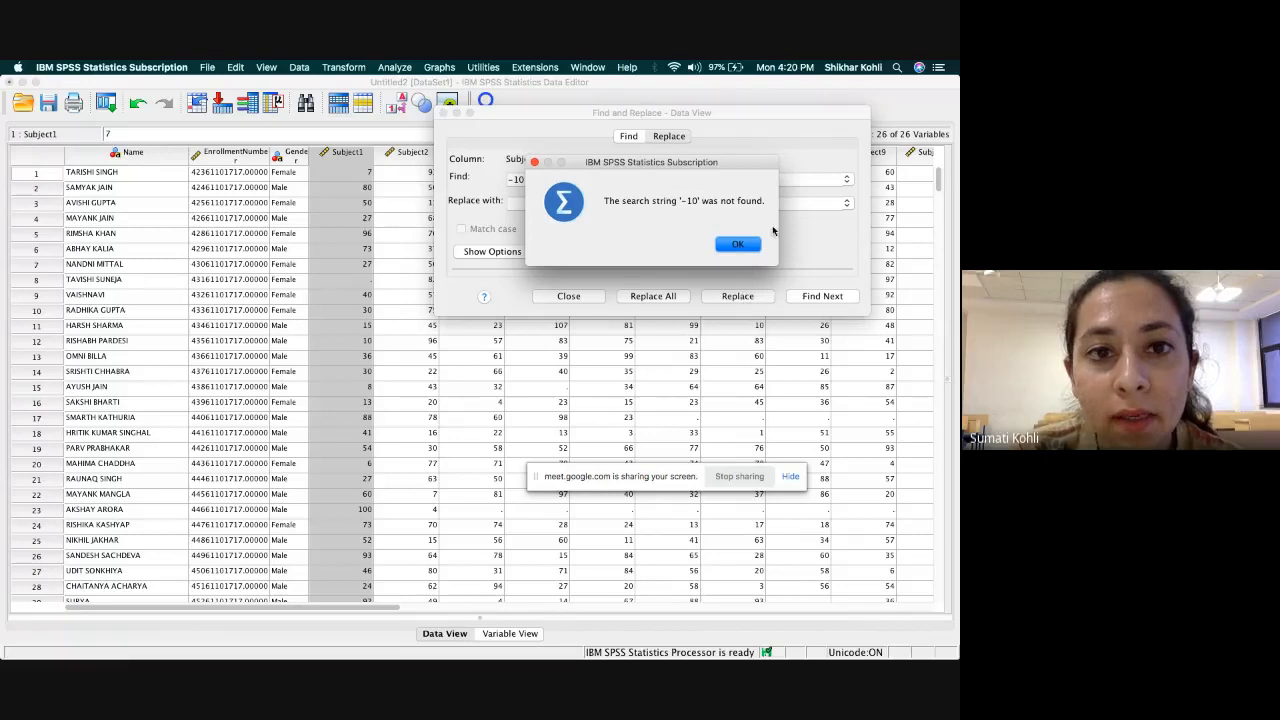
click(737, 246)
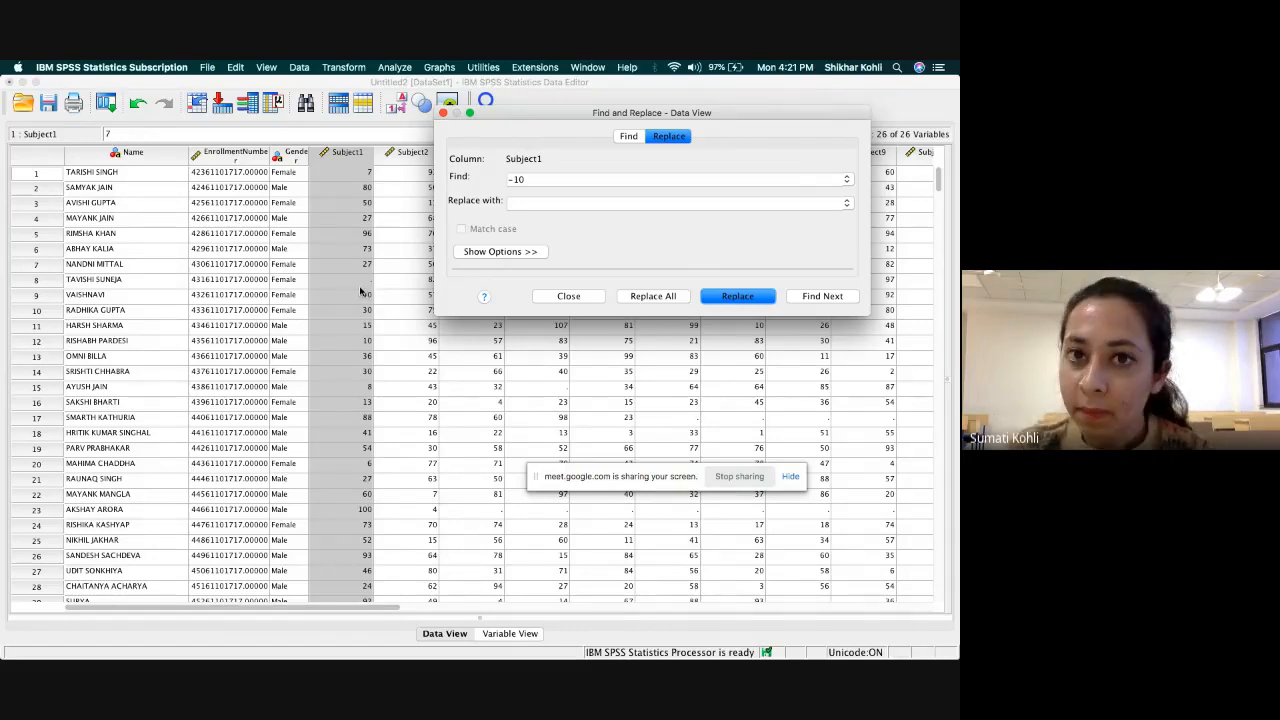
click(738, 298)
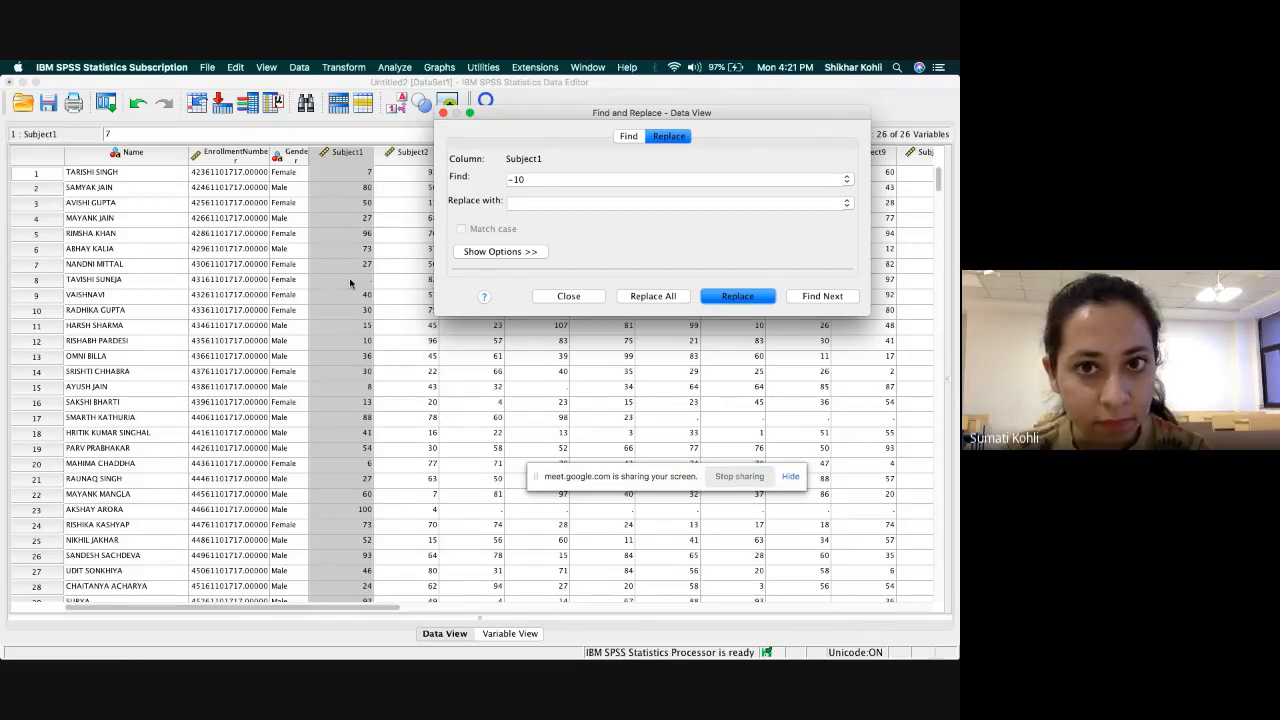
click(585, 298)
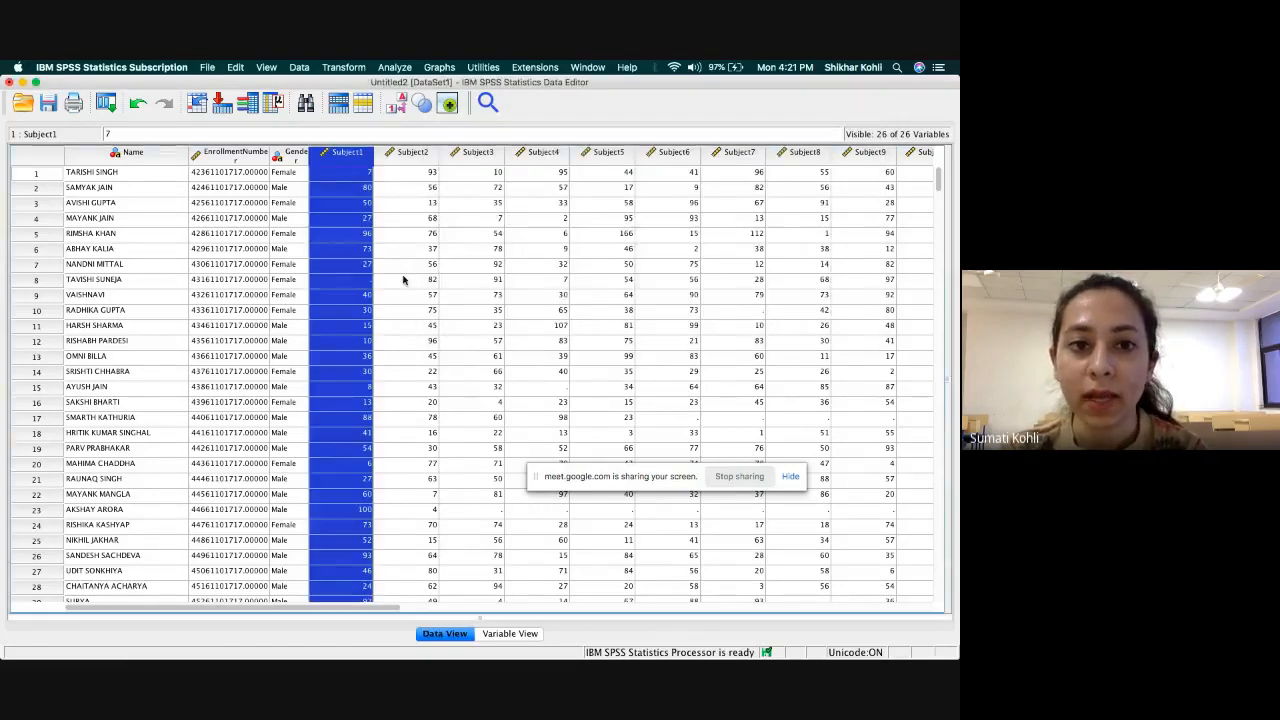
click(410, 233)
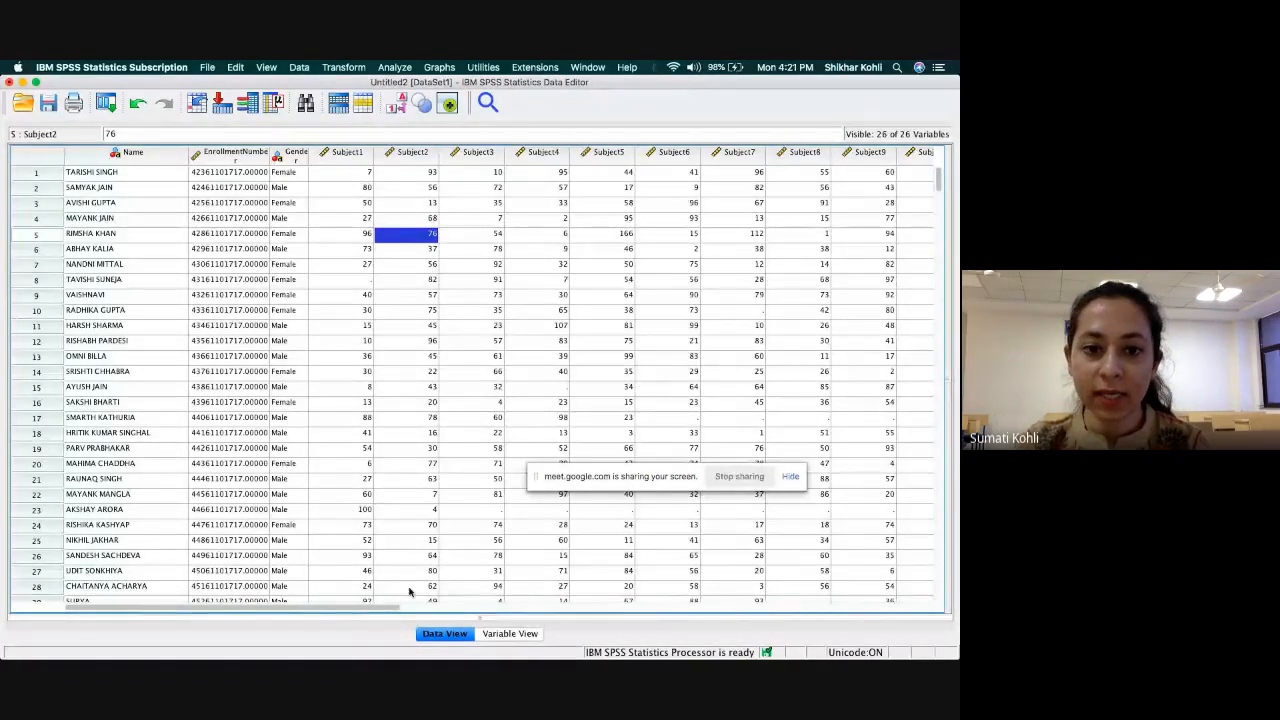
Check the Subject 4 maximum in the output and replace the 107 mark in the Subject4 column with an empty value.
mouse_move(645, 656)
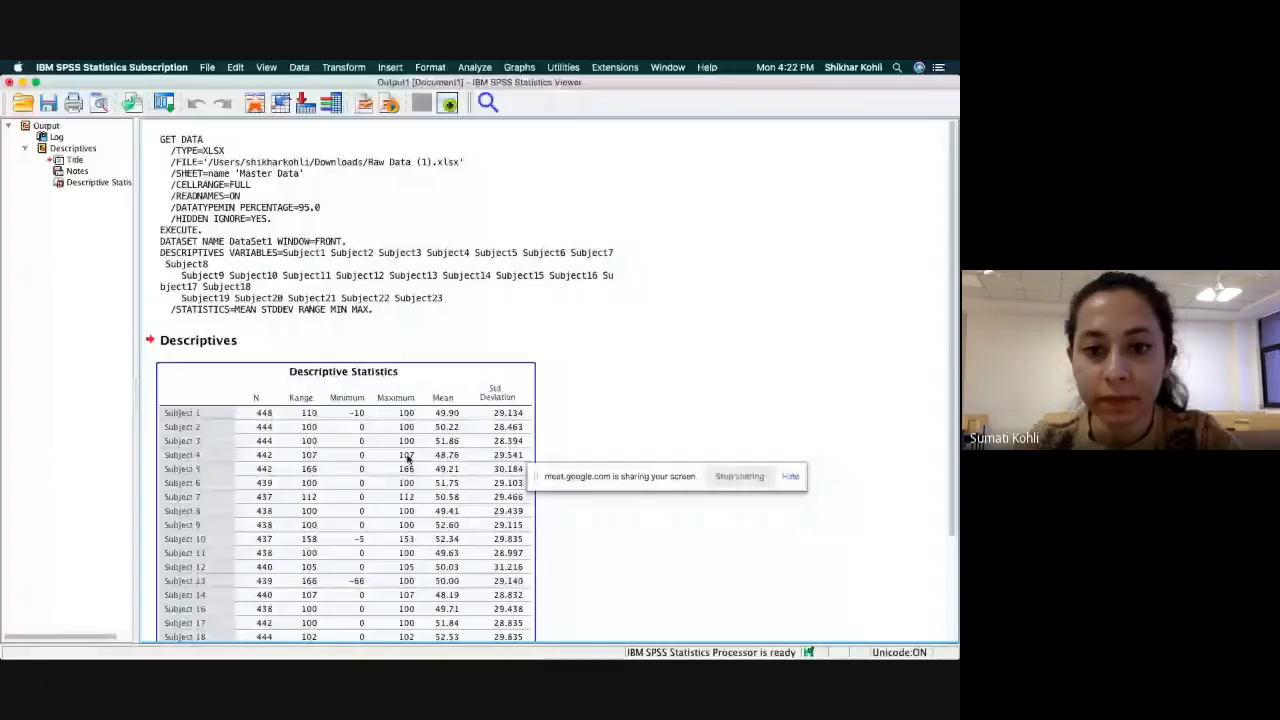
mouse_move(598, 638)
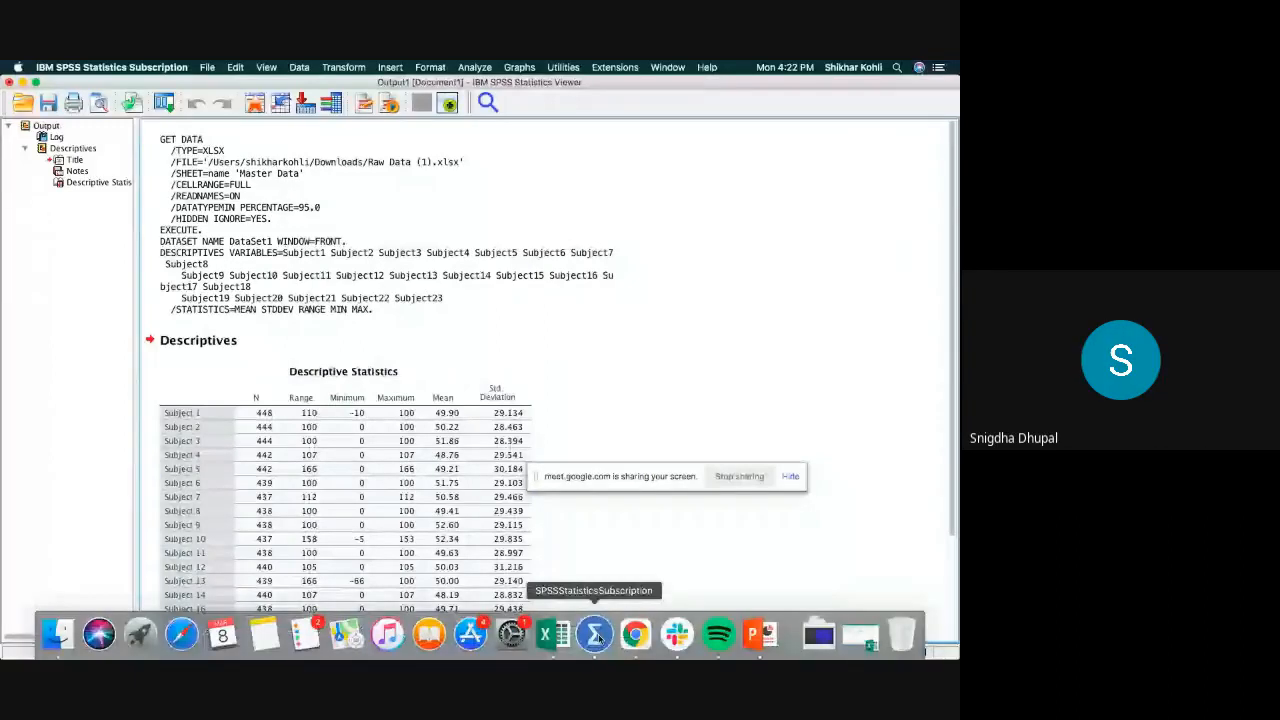
click(596, 636)
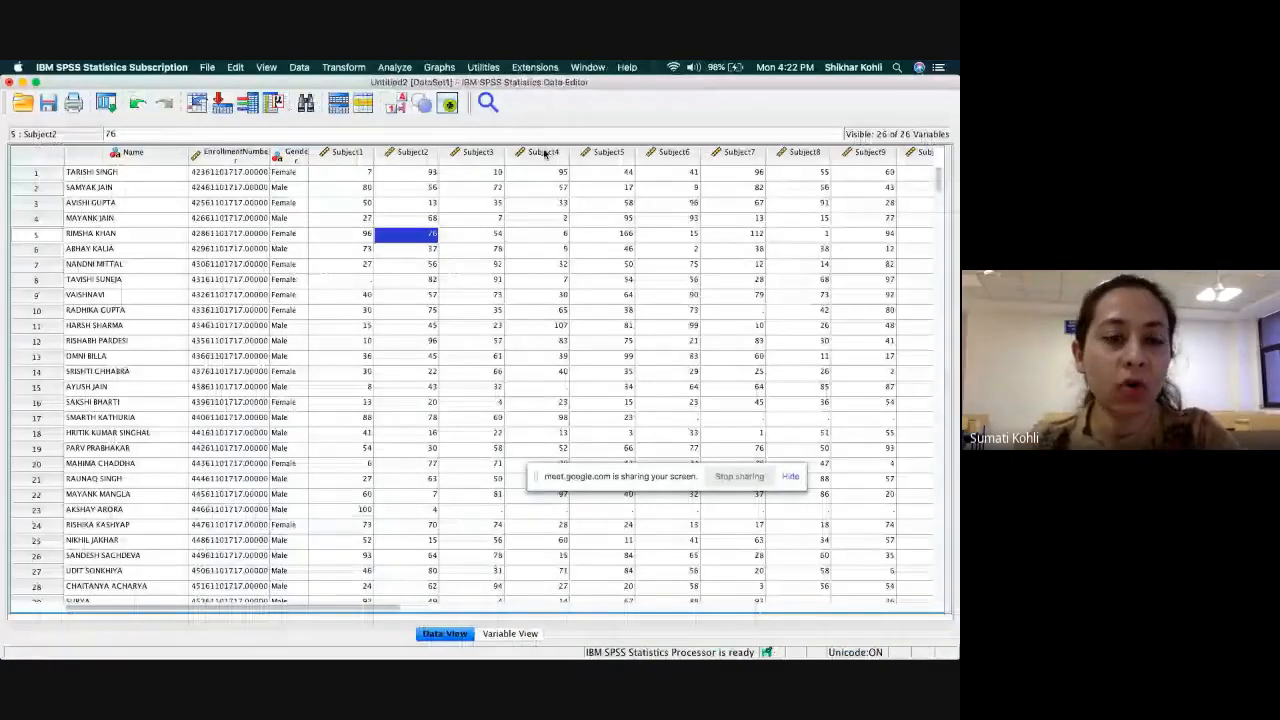
click(545, 152)
key(super+f)
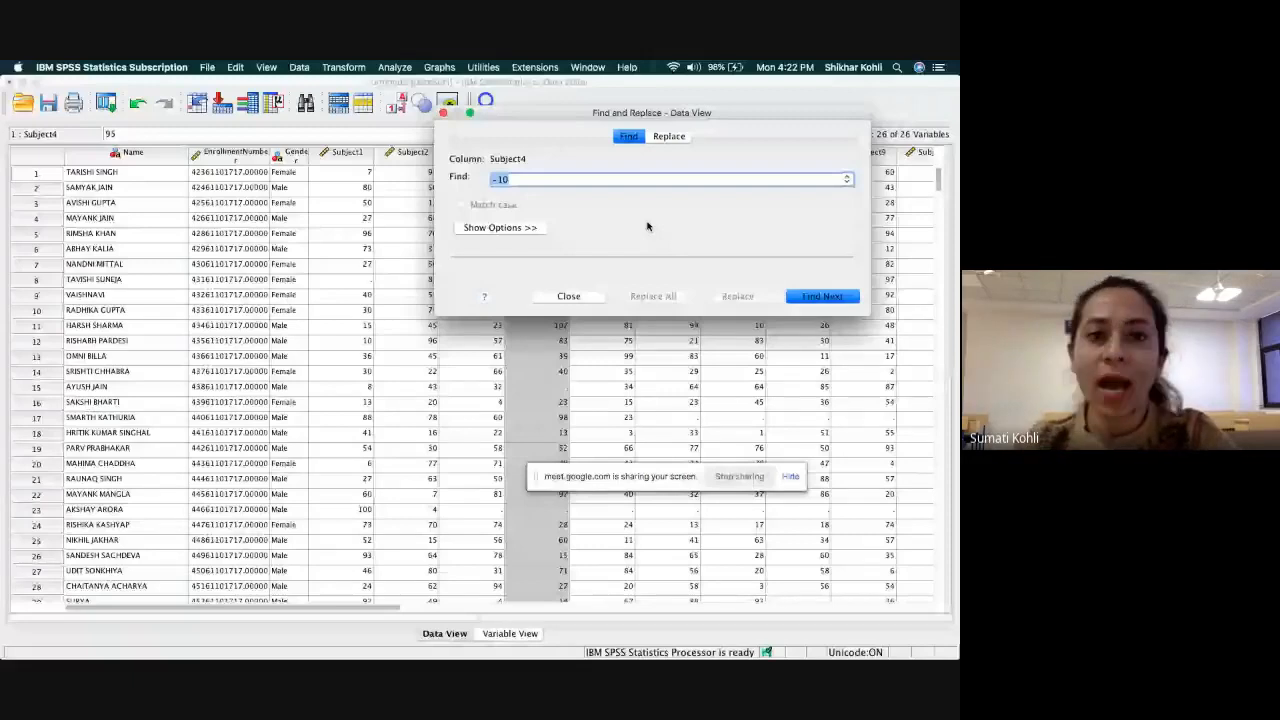
click(669, 136)
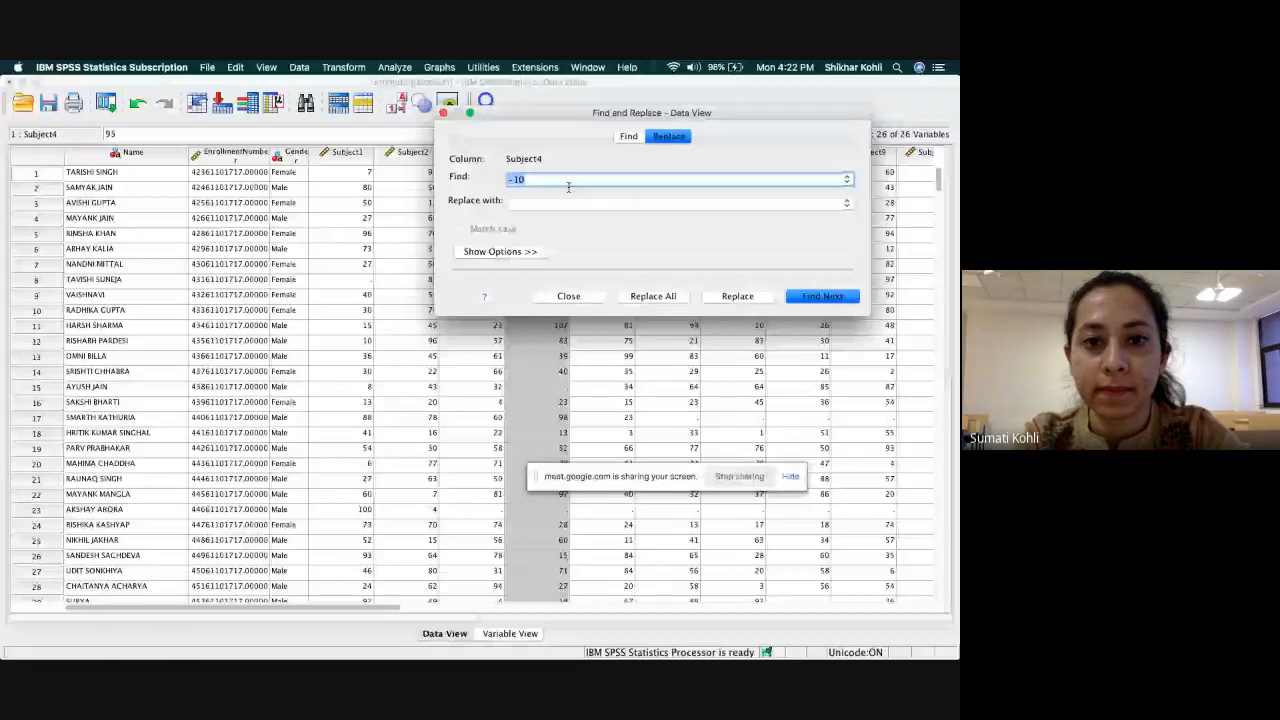
text(107)
key(Return)
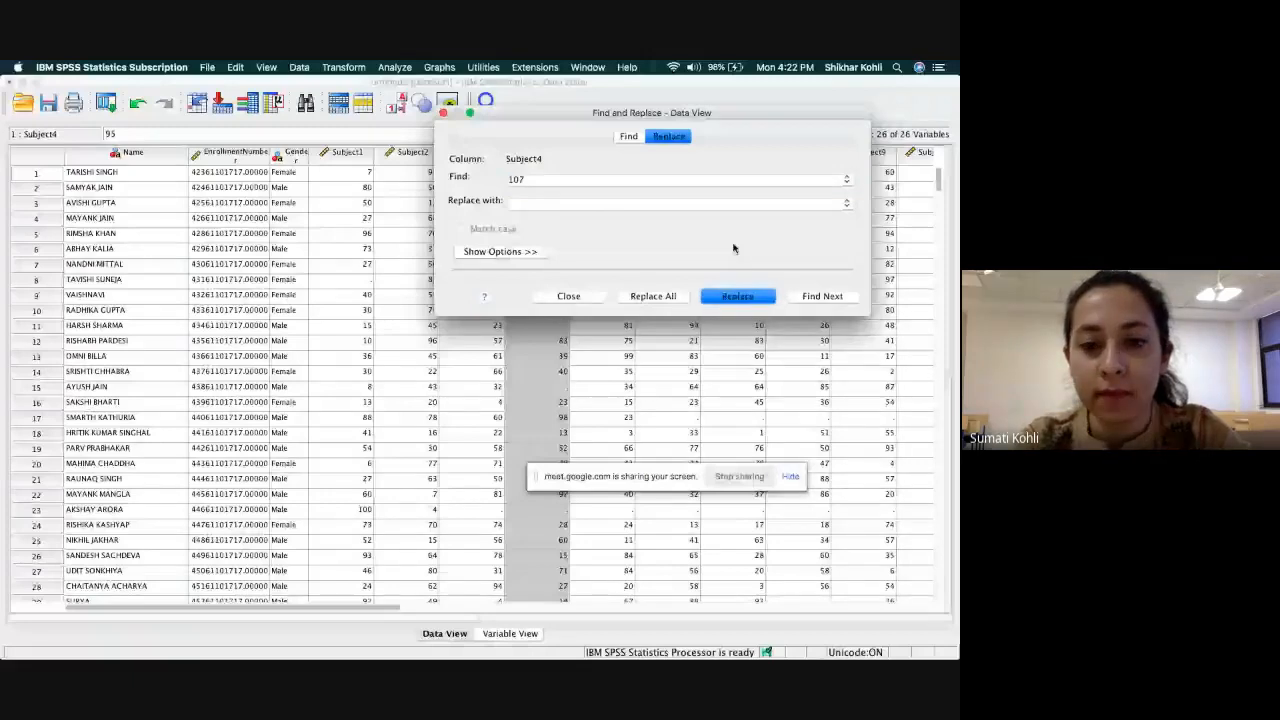
click(568, 296)
Look up the maximum of Subject 5 in the Descriptive Statistics output table.
mouse_move(677, 640)
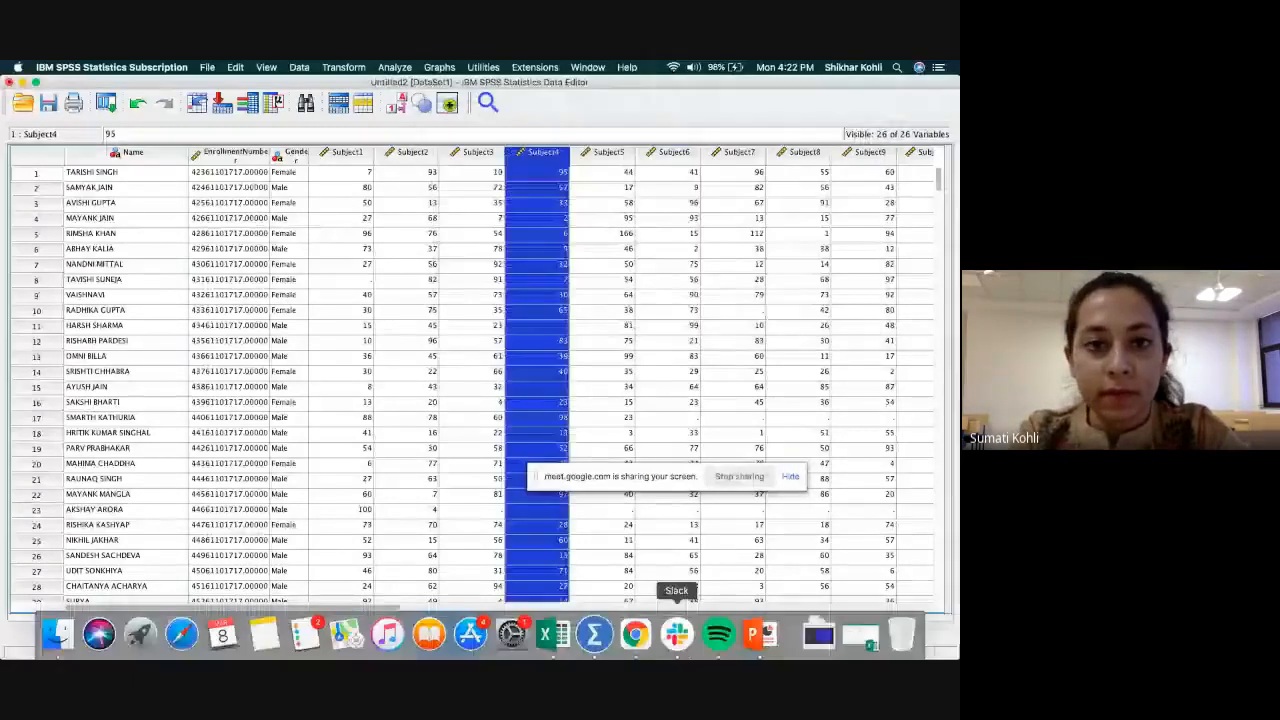
click(594, 635)
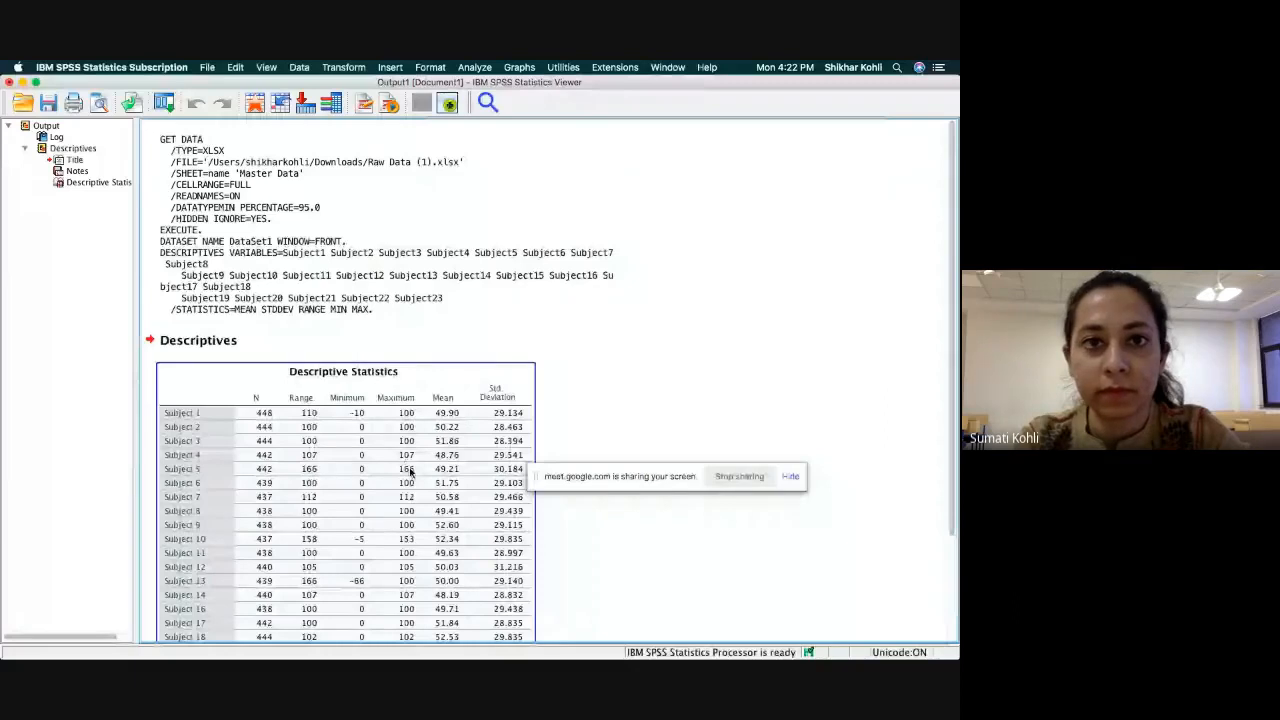
mouse_move(616, 651)
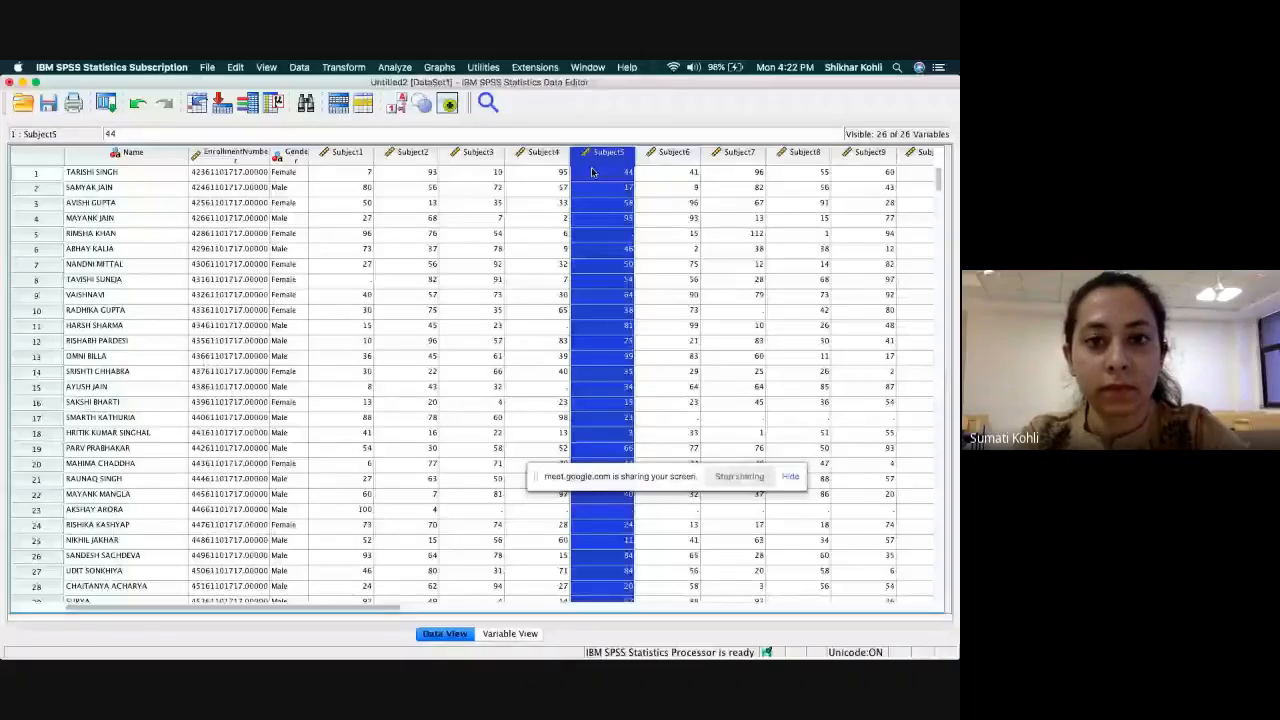
Find the out-of-range mark 153 in the Subject10 column using Find and Replace with an empty replacement value.
click(305, 100)
click(368, 136)
text(11)
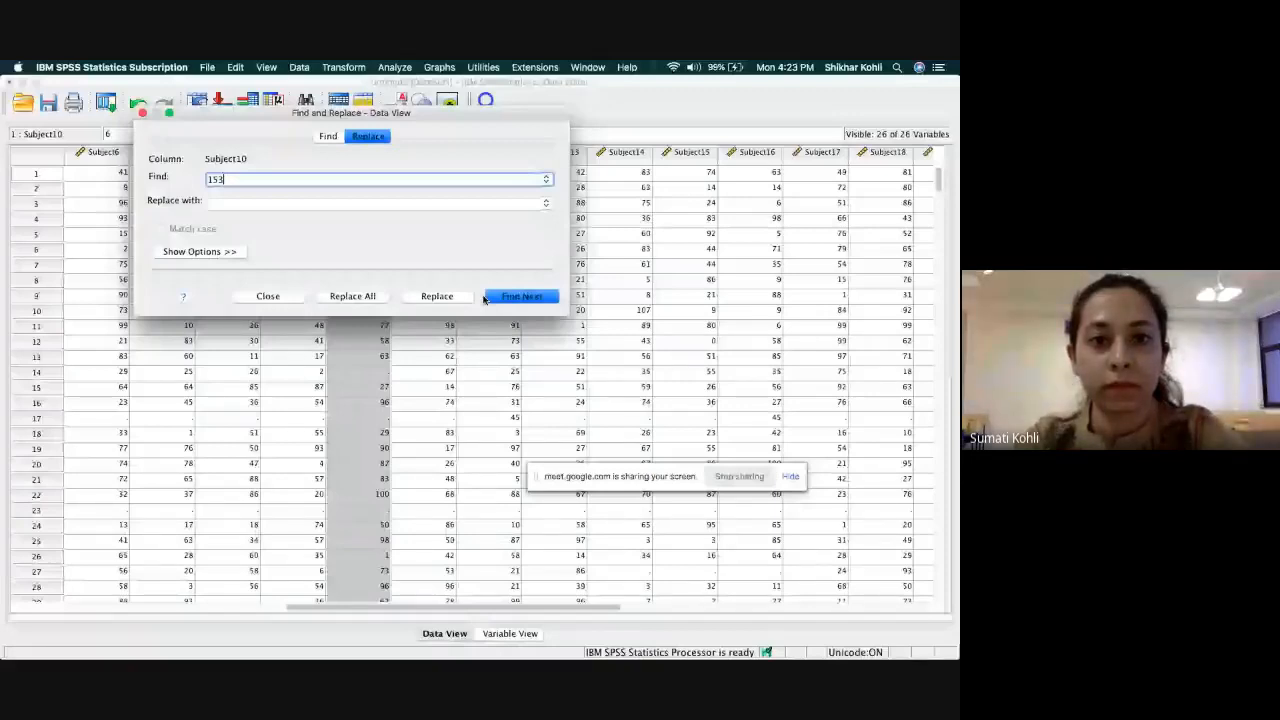
click(486, 297)
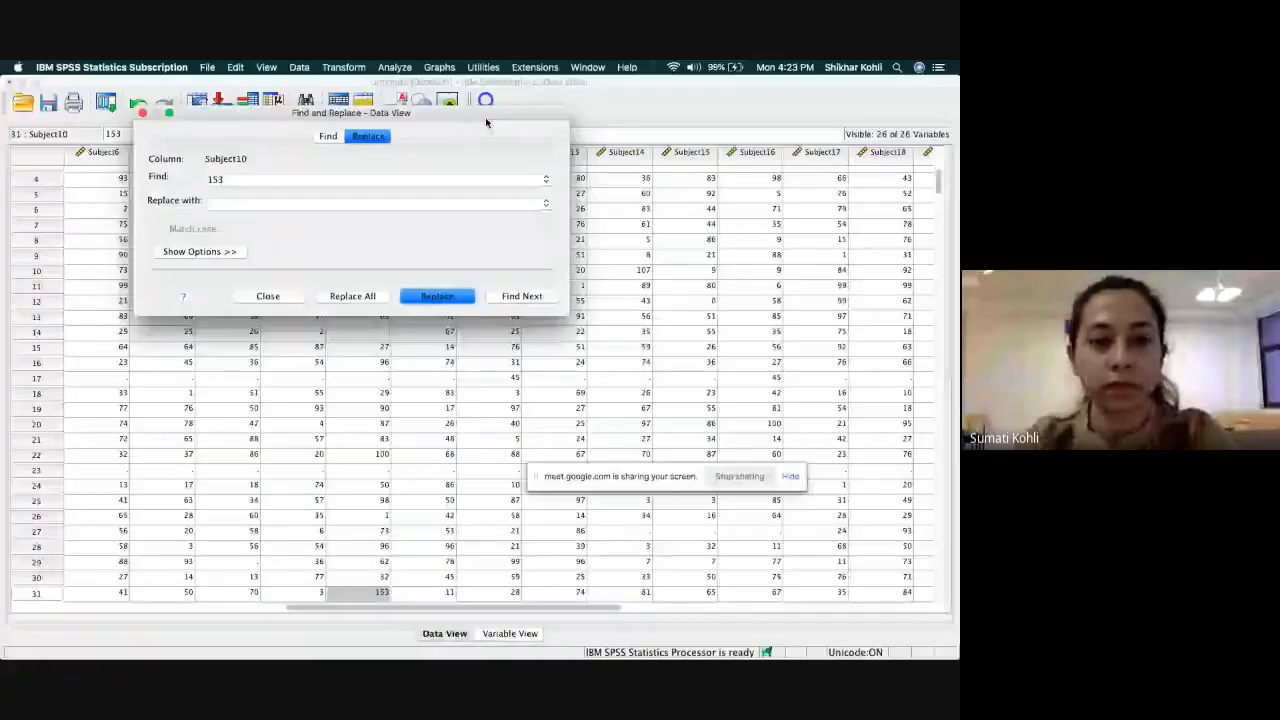